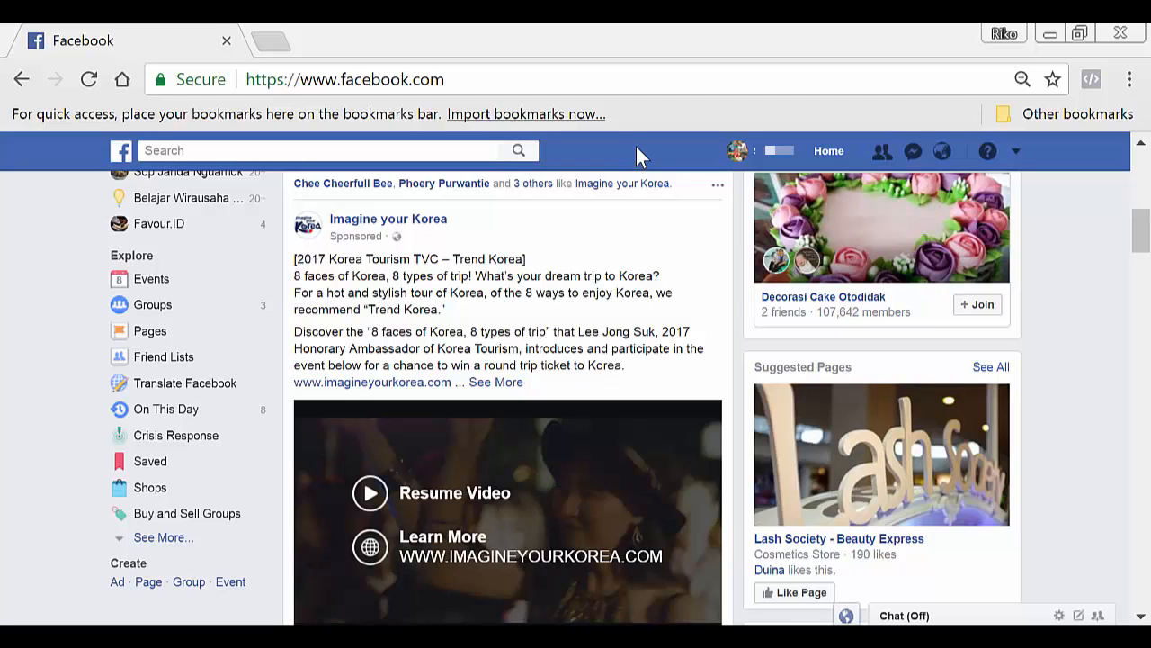
Enter business.facebook.com in Chrome's address bar over the Facebook feed.
{"action": "left_click", "coordinate": [608, 79]}
{"action": "type", "text": "busien"}
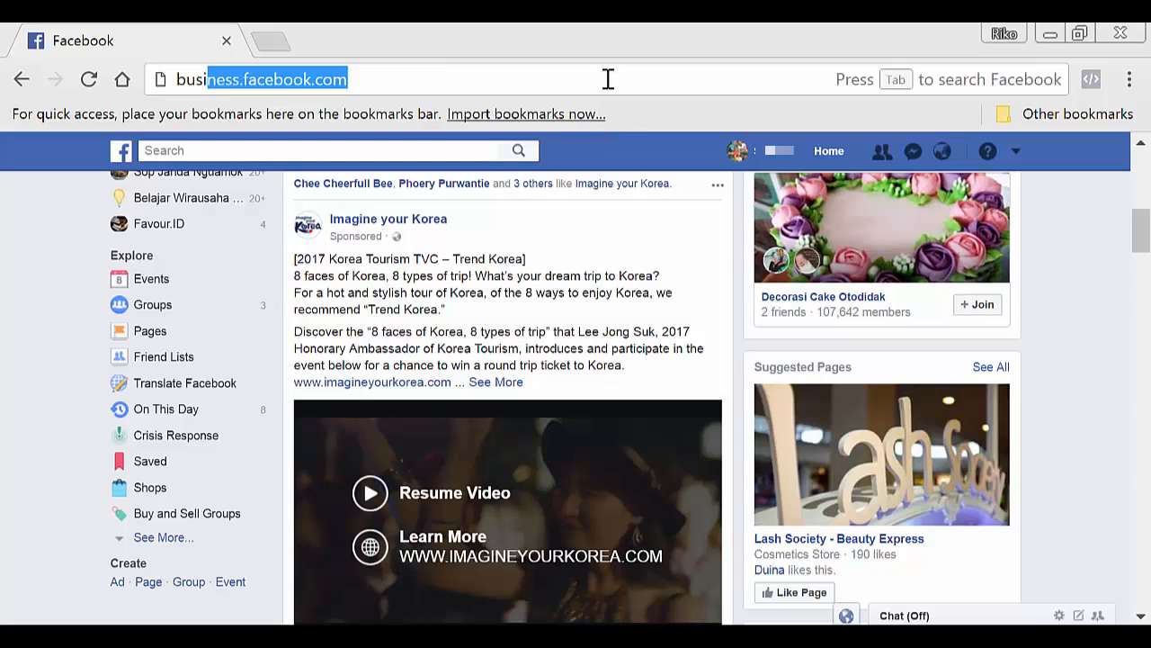
{"action": "key", "text": "BackSpace"}
{"action": "key", "text": "BackSpace"}
{"action": "type", "text": "ness"}
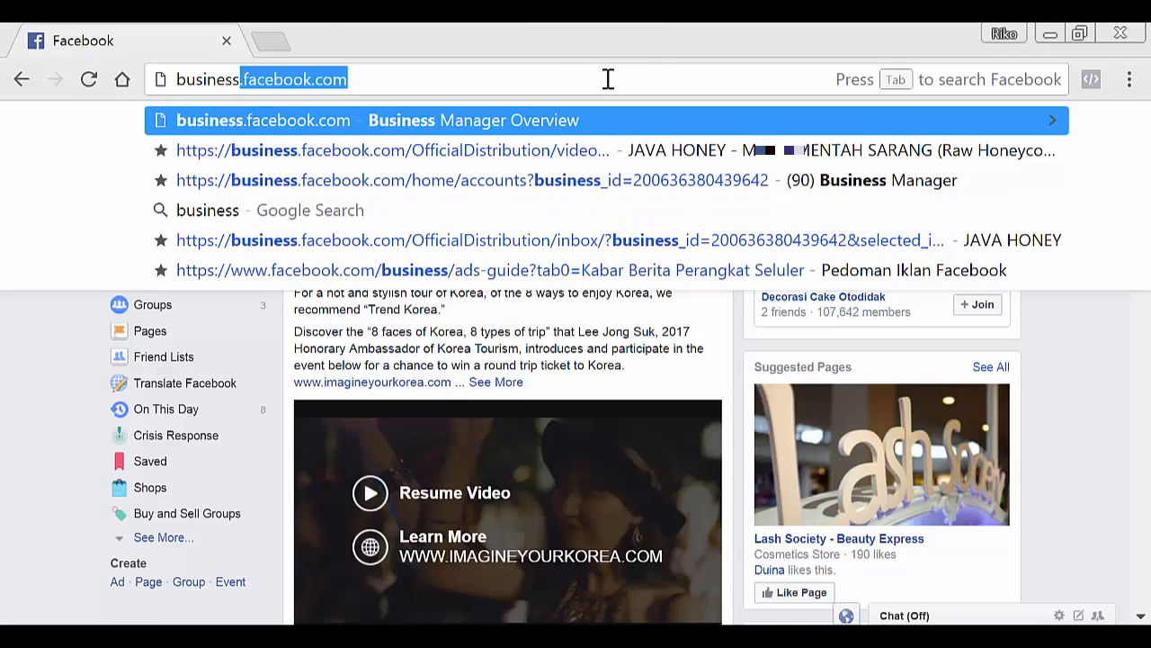
{"action": "key", "text": "Right"}
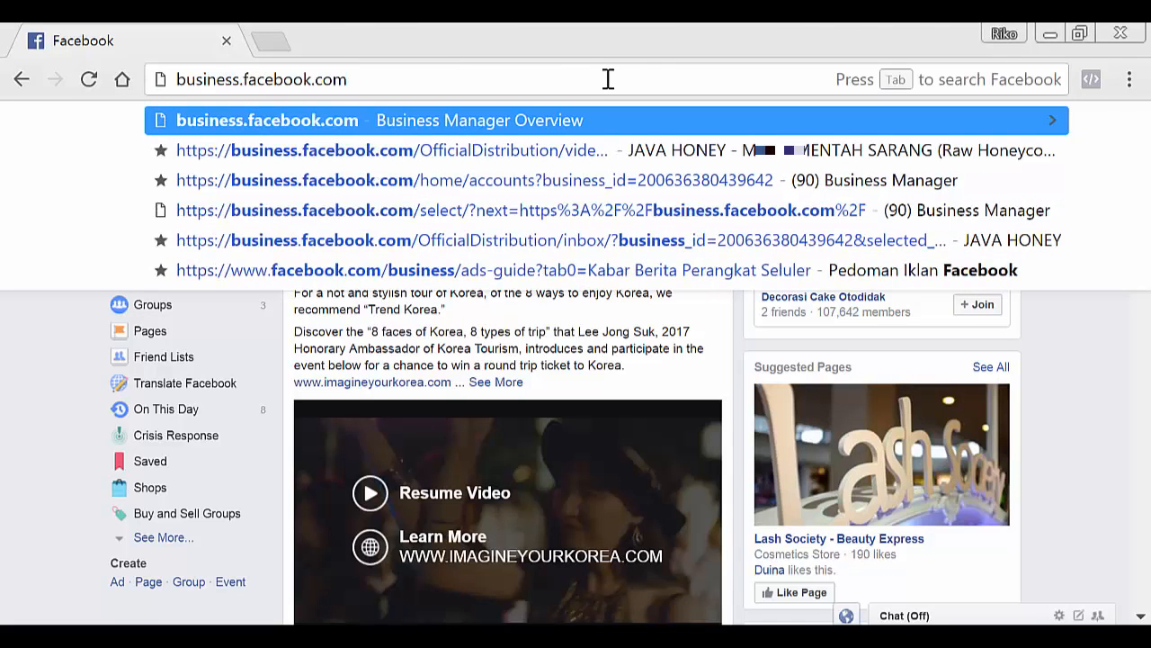
{"action": "key", "text": "Return"}
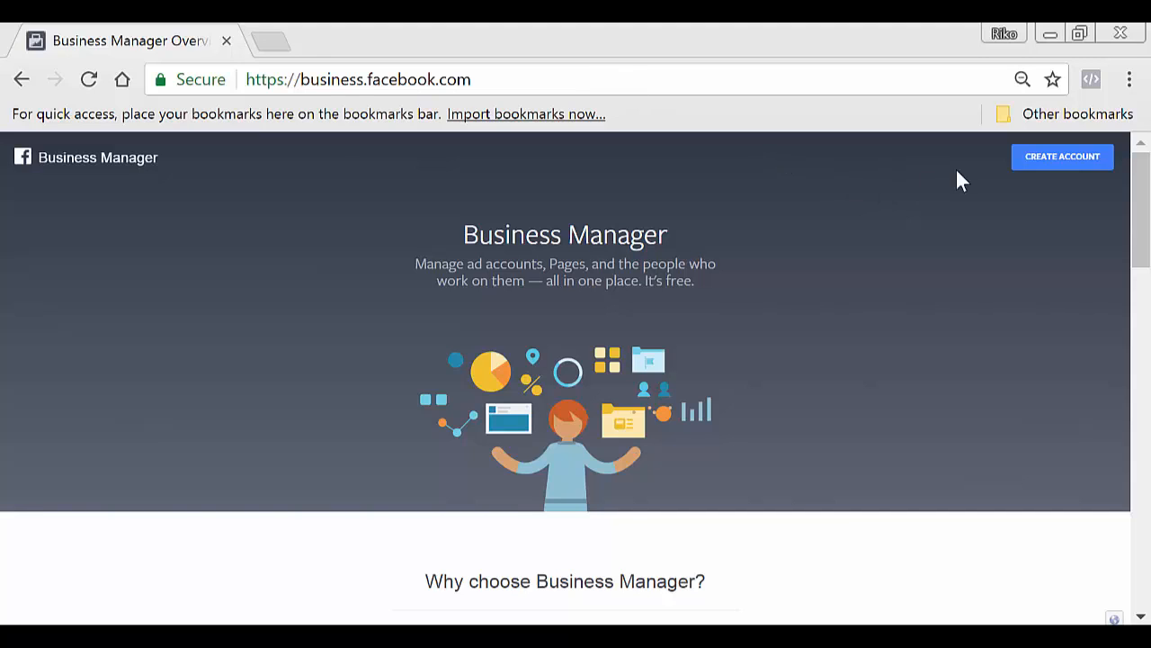
Start creating a Business Manager account, with the business name field ready for input.
{"action": "left_click", "coordinate": [1061, 163]}
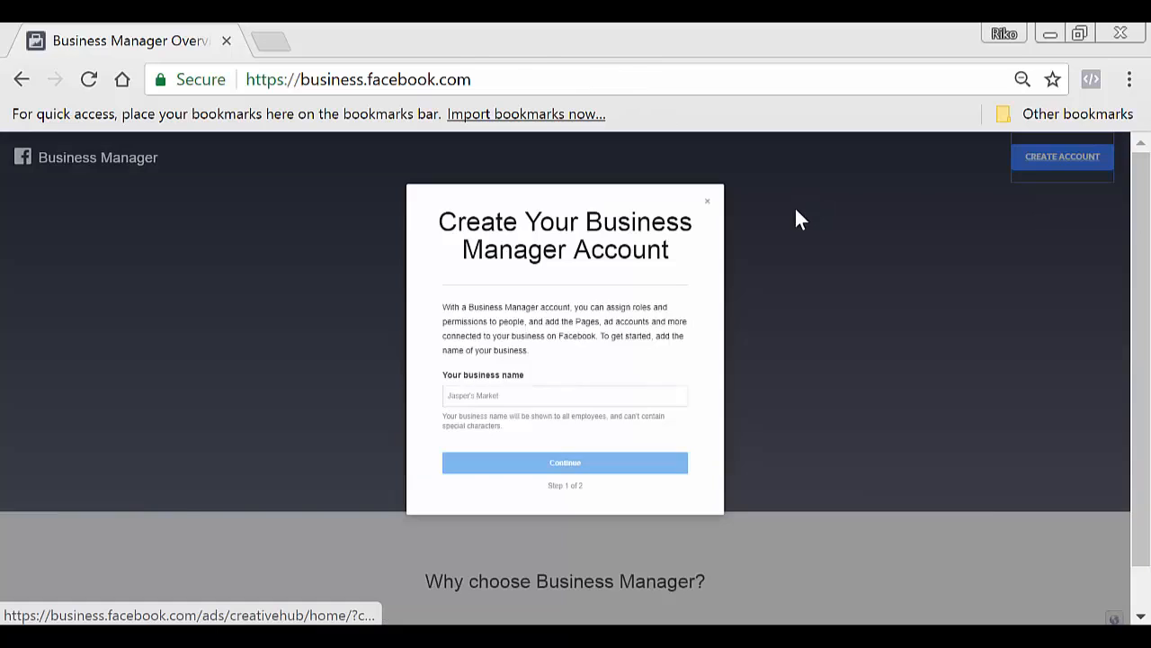
{"action": "left_click", "coordinate": [553, 395]}
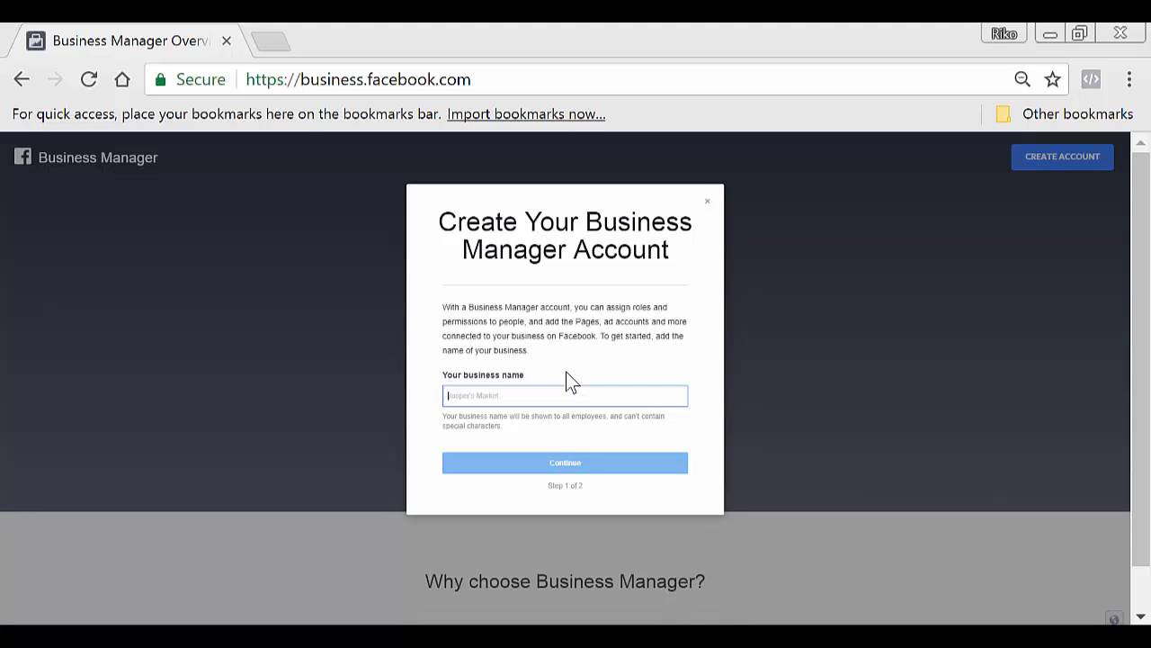
Enter the new business's name and continue to the business profile step.
{"action": "type", "text": "Rik"}
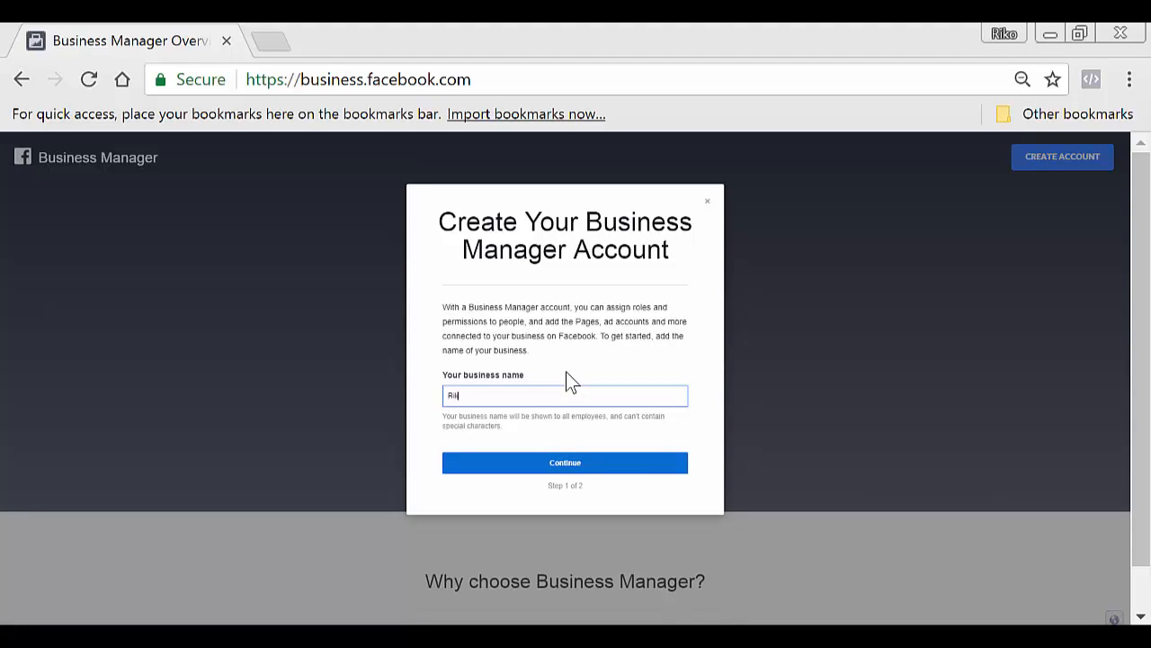
{"action": "type", "text": "o Sas Inc"}
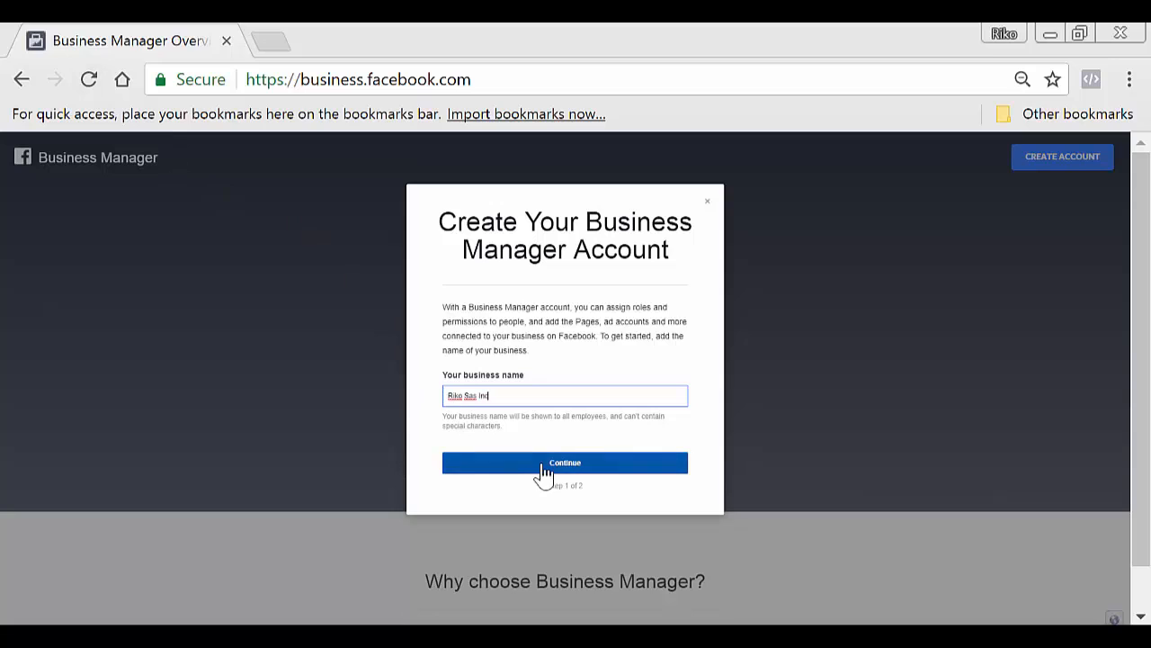
{"action": "left_click", "coordinate": [543, 467]}
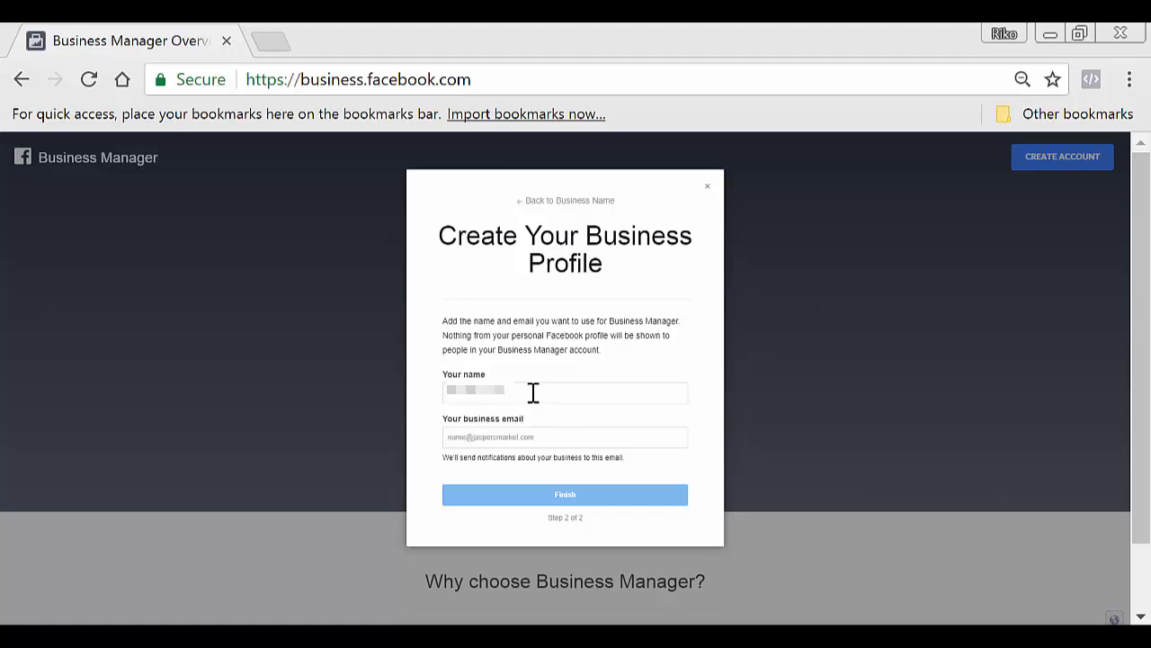
Keep the existing name on the business profile and move to the email field.
{"action": "left_click", "coordinate": [533, 393]}
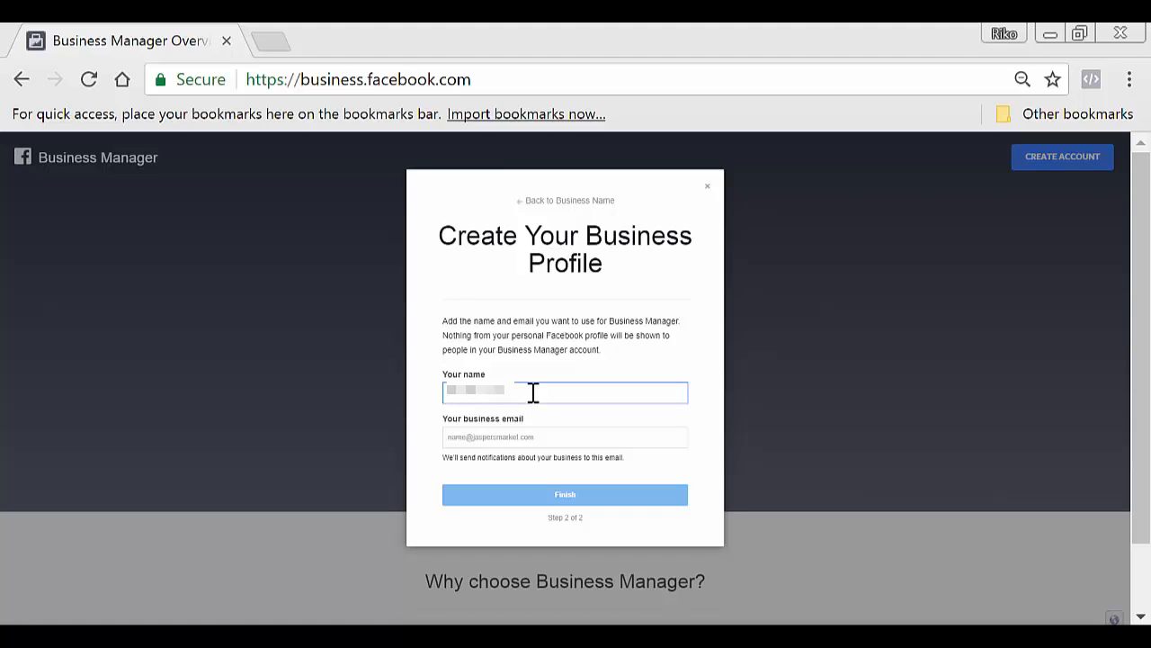
{"action": "left_click_drag", "start_coordinate": [533, 393], "coordinate": [431, 393]}
{"action": "key", "text": "Right"}
{"action": "key", "text": "ctrl+a"}
{"action": "key", "text": "Right"}
{"action": "key", "text": "Tab"}
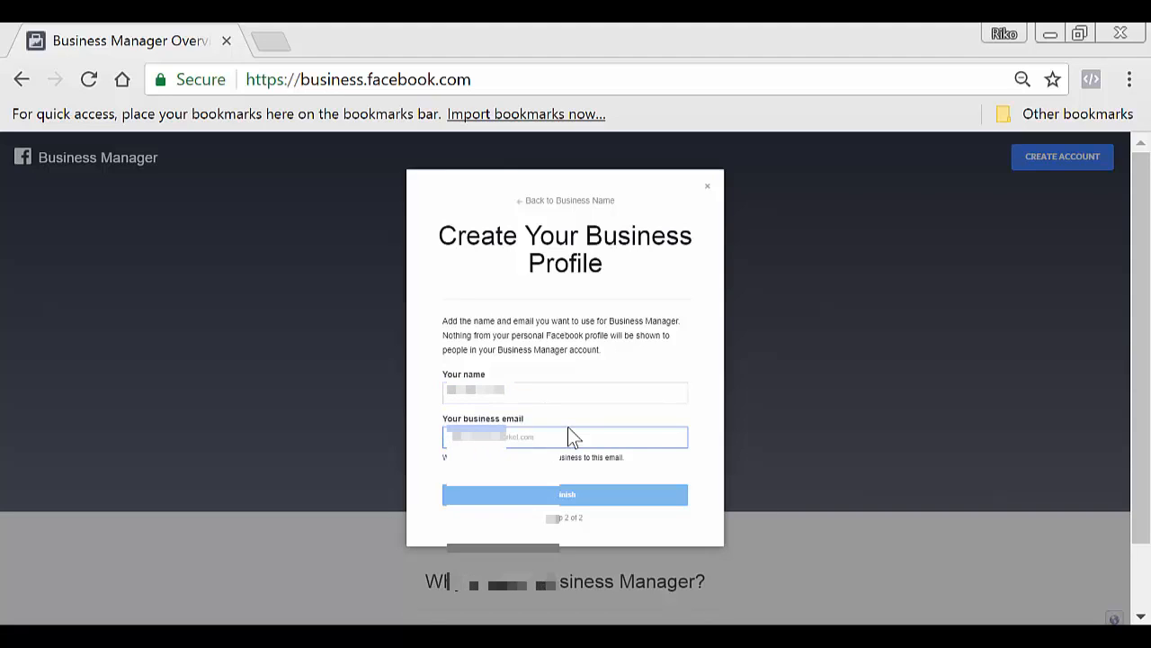
Fill the business email from the autocomplete suggestion and finish creating the business.
{"action": "type", "text": "ri"}
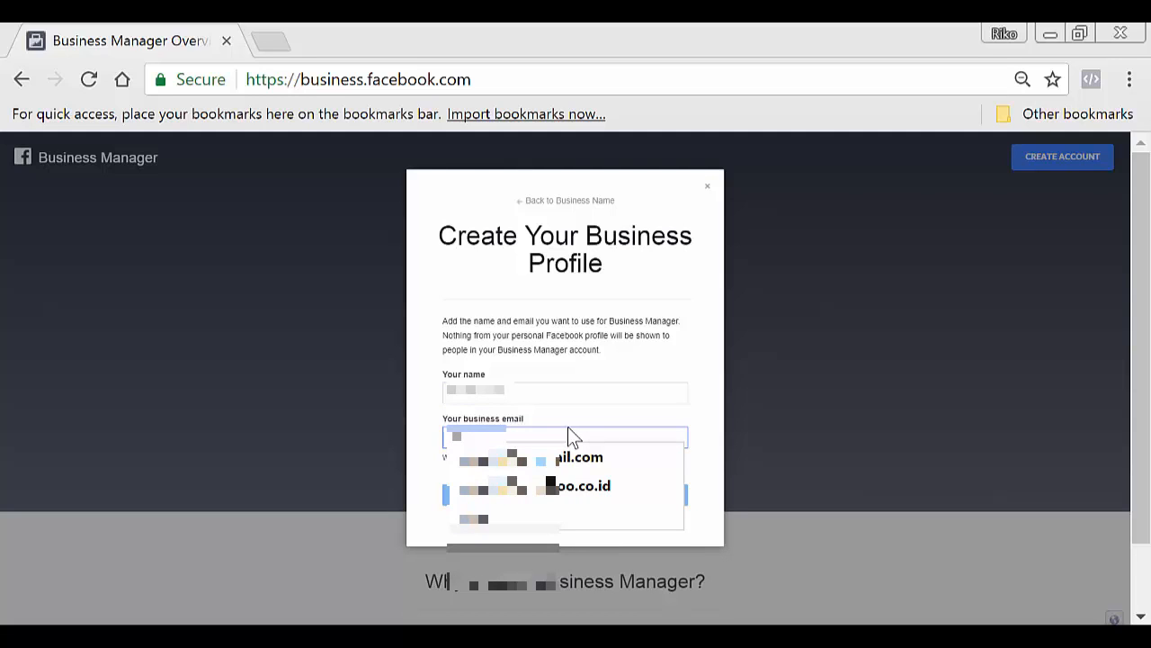
{"action": "key", "text": "BackSpace"}
{"action": "type", "text": "a"}
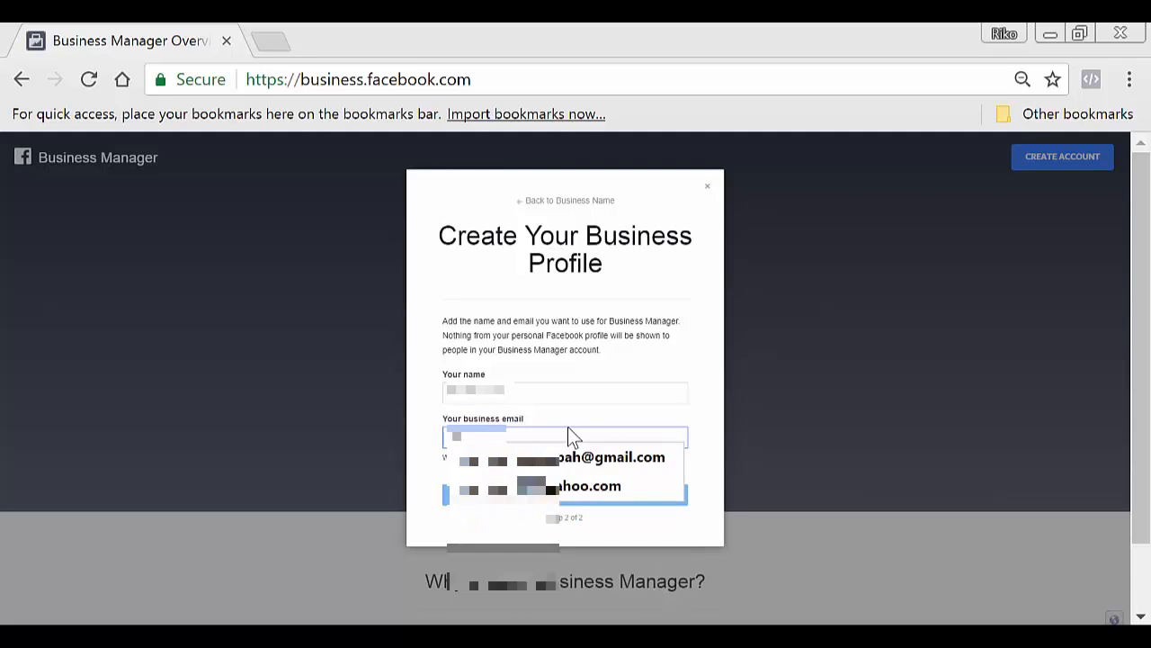
{"action": "left_click", "coordinate": [590, 488]}
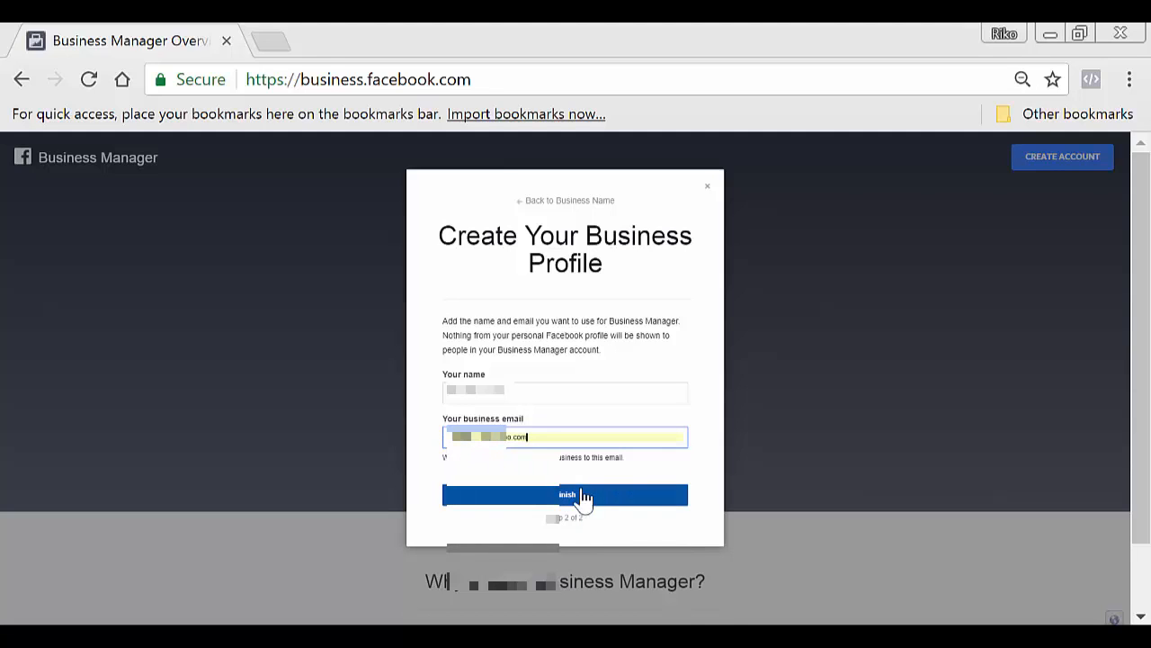
{"action": "left_click", "coordinate": [576, 503]}
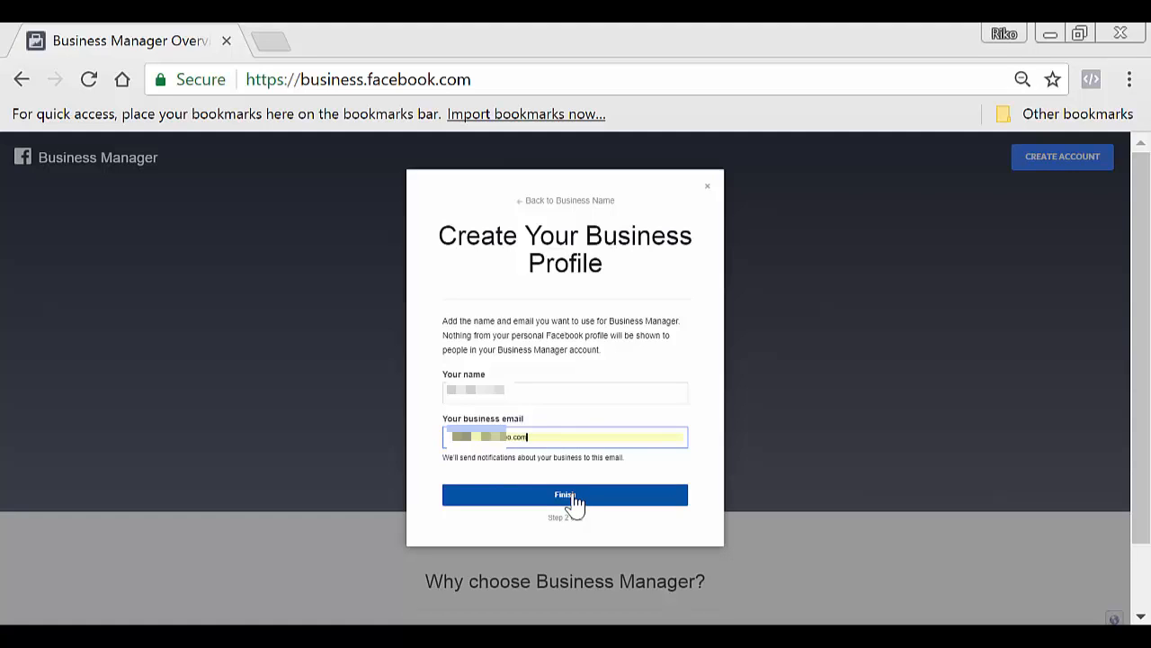
{"action": "left_click", "coordinate": [575, 502]}
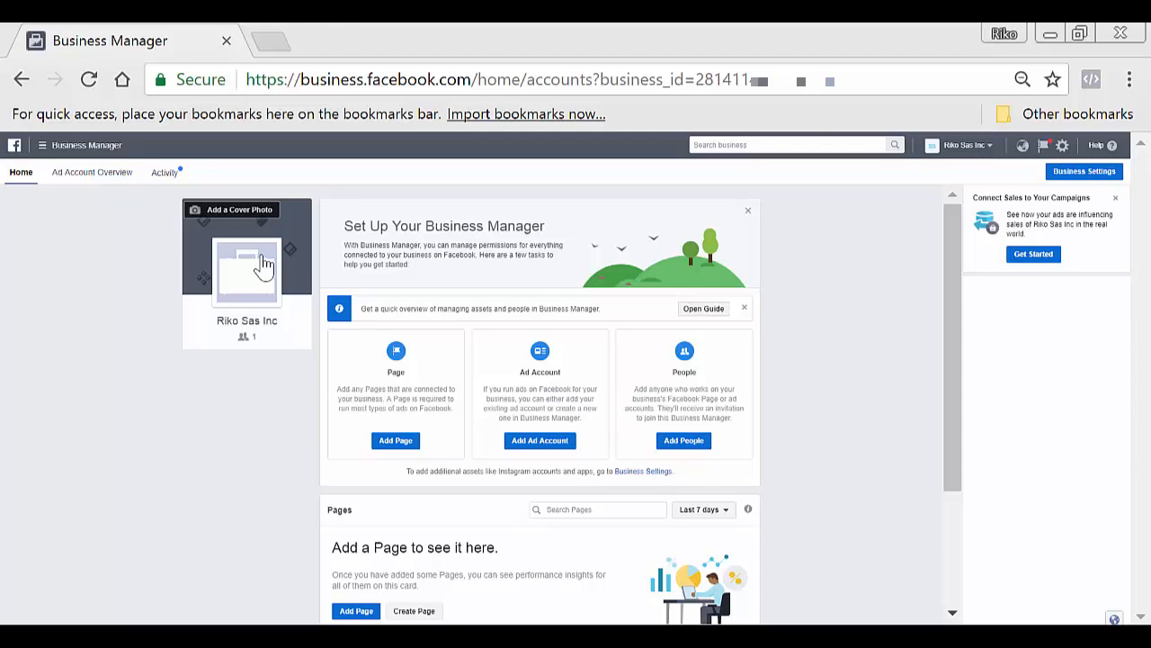
Review the home dashboard sections and bring up the Add Pages to Business Manager choices.
{"action": "mouse_move", "coordinate": [262, 286]}
{"action": "scroll", "coordinate": [585, 405], "scroll_direction": "down", "scroll_amount": 2}
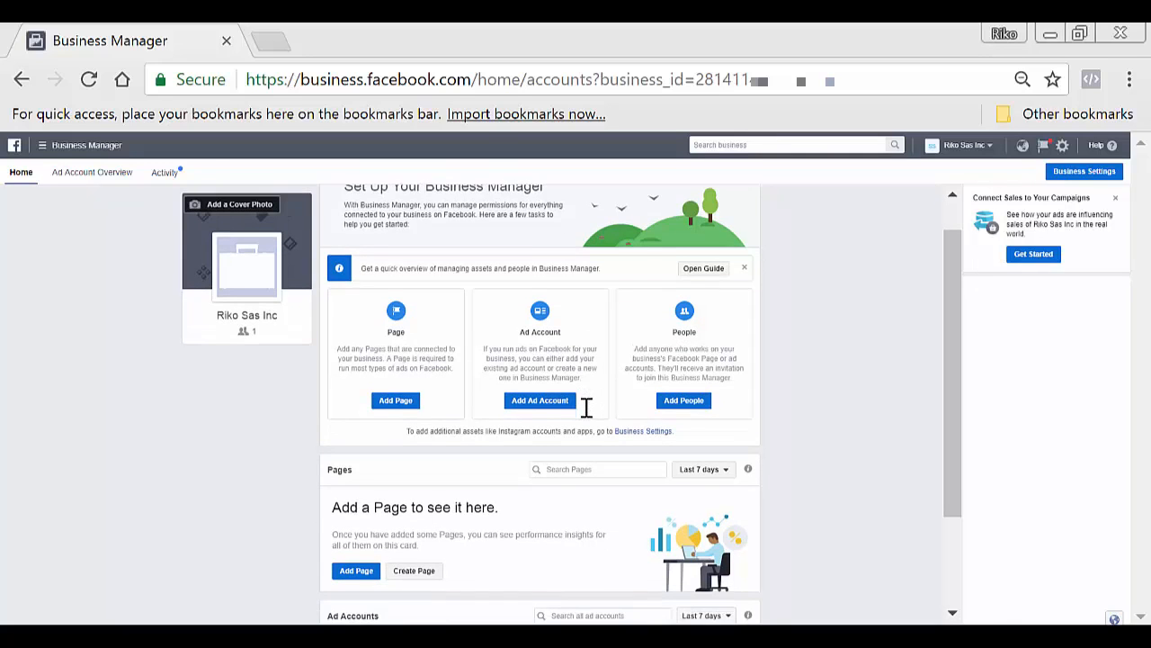
{"action": "scroll", "coordinate": [585, 406], "scroll_direction": "down", "scroll_amount": 3}
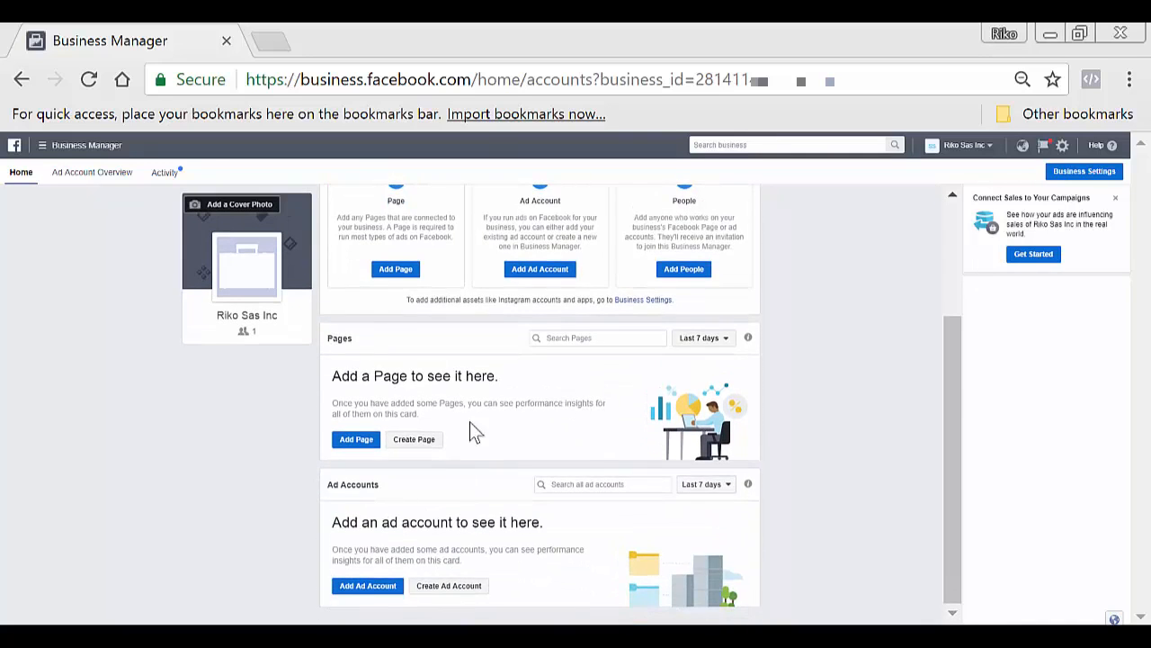
{"action": "scroll", "coordinate": [458, 513], "scroll_direction": "up", "scroll_amount": 4}
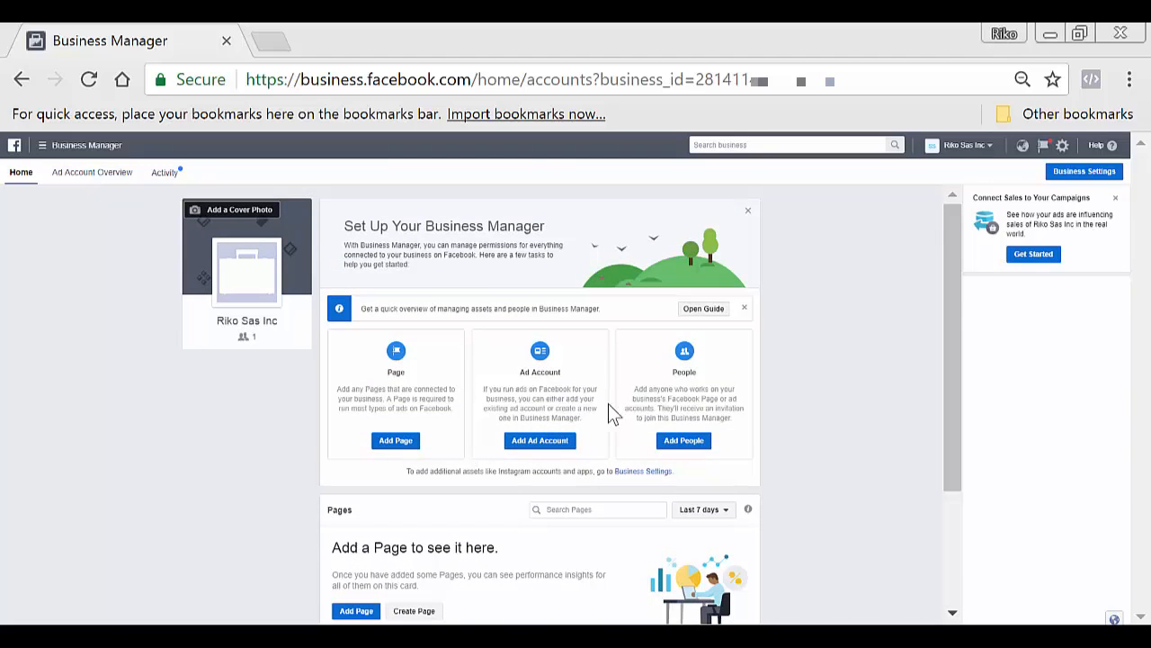
{"action": "left_click", "coordinate": [407, 441]}
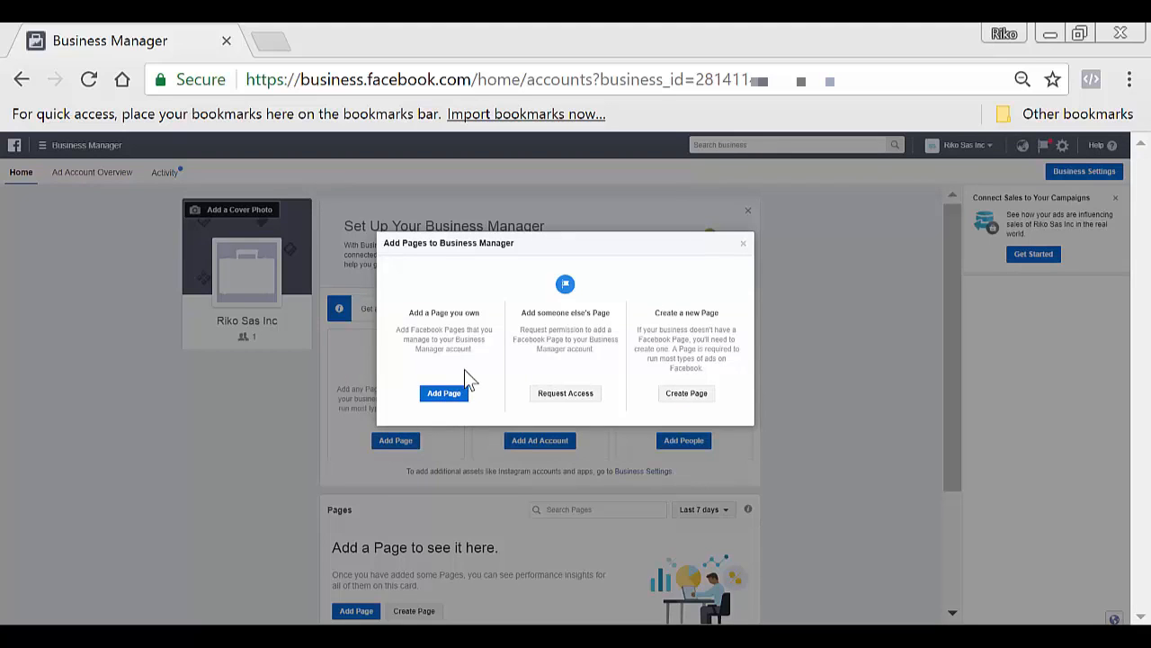
Search for an existing Page by name, try adding it, and dismiss the admin-required error.
{"action": "left_click", "coordinate": [456, 400]}
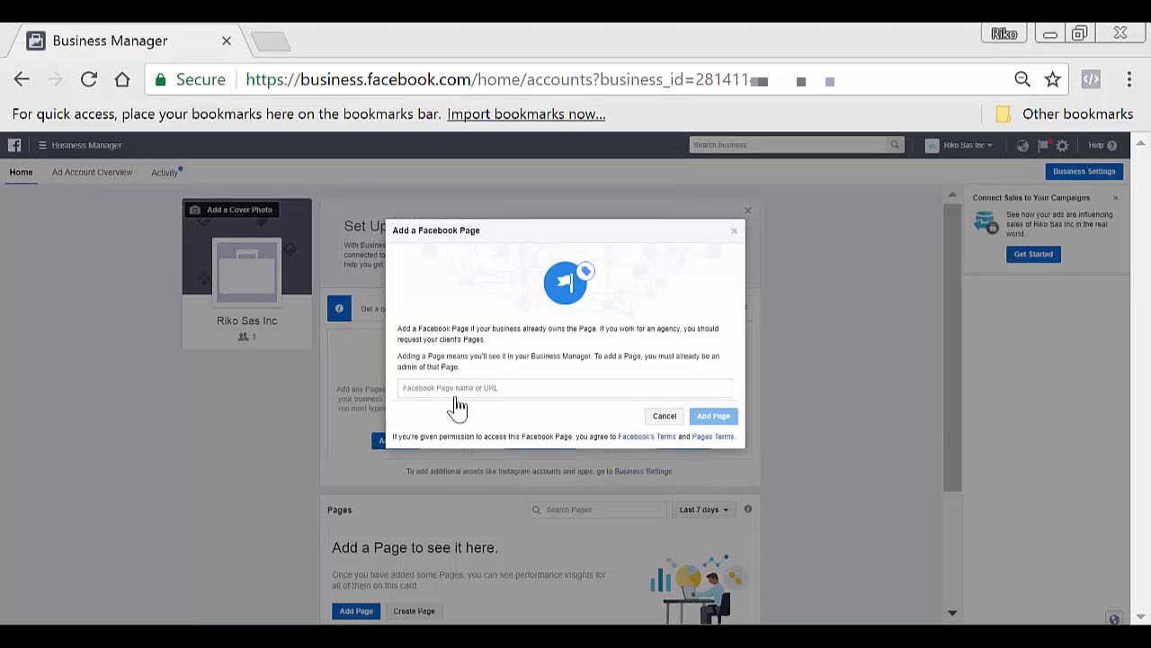
{"action": "left_click", "coordinate": [460, 389]}
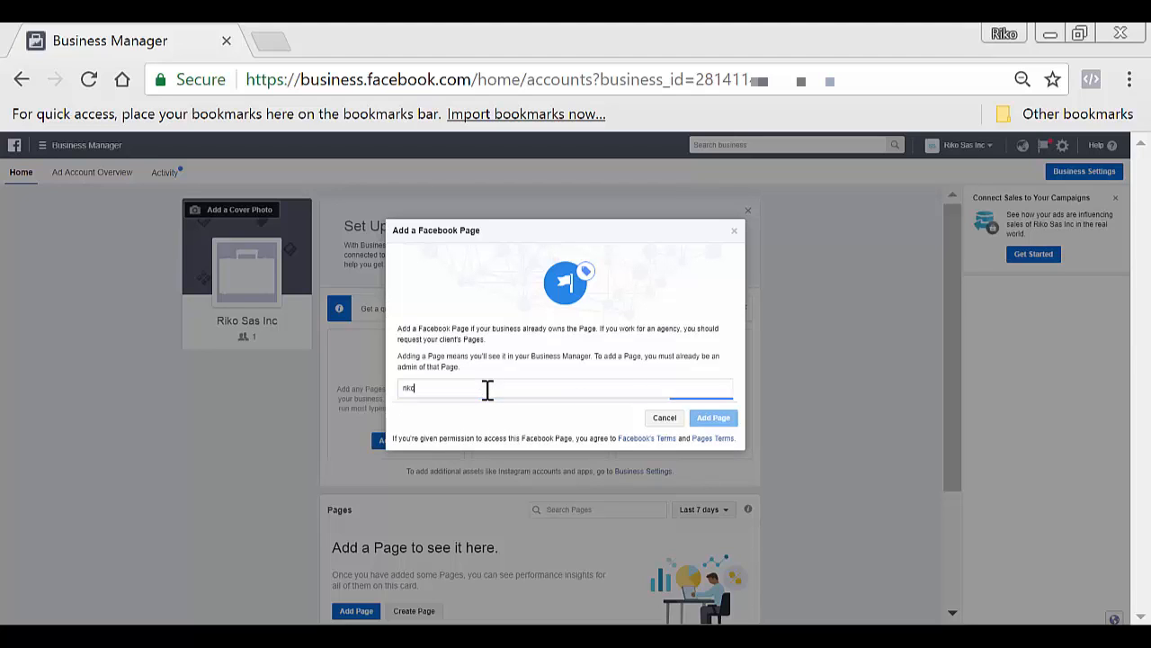
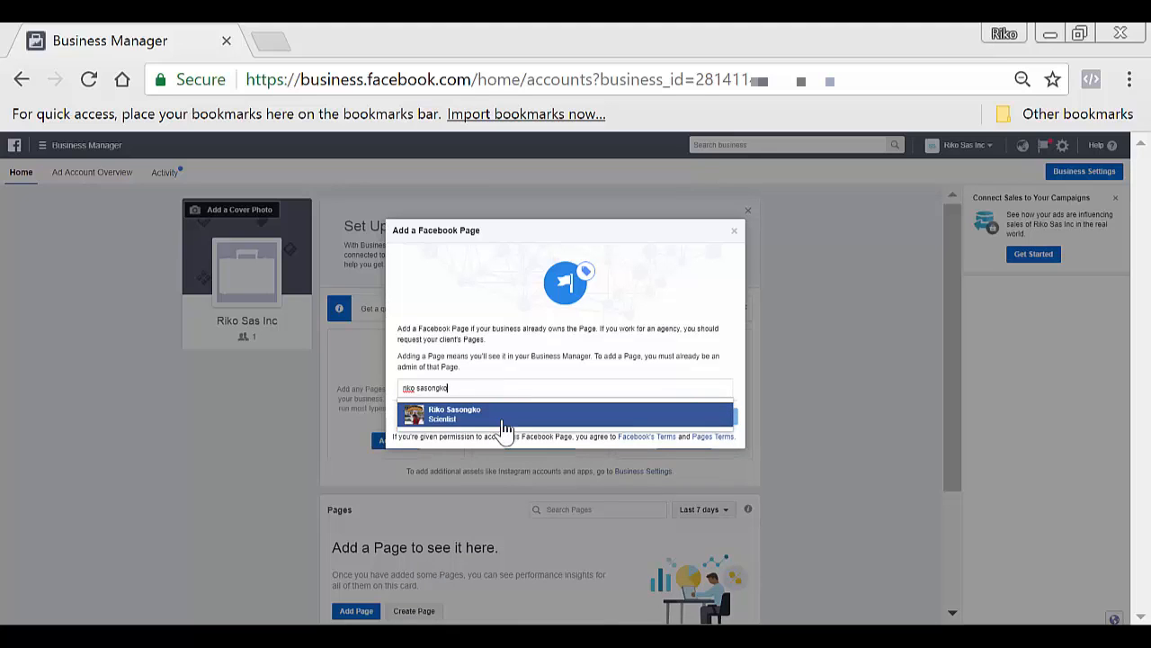
{"action": "left_click", "coordinate": [502, 419]}
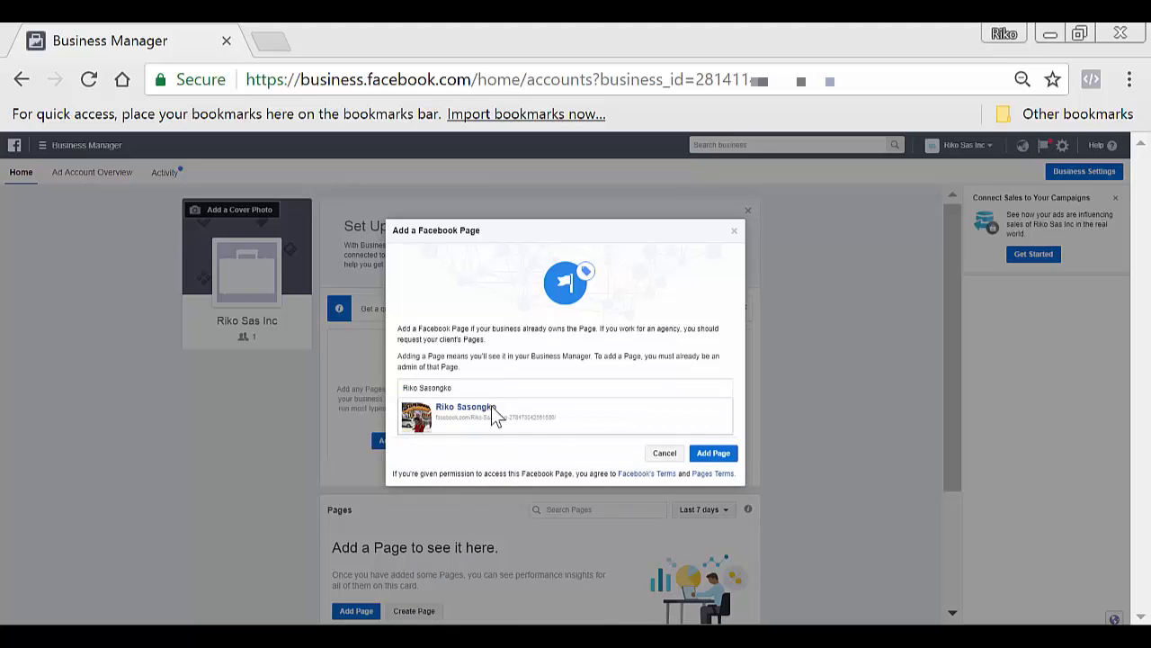
{"action": "left_click", "coordinate": [710, 456]}
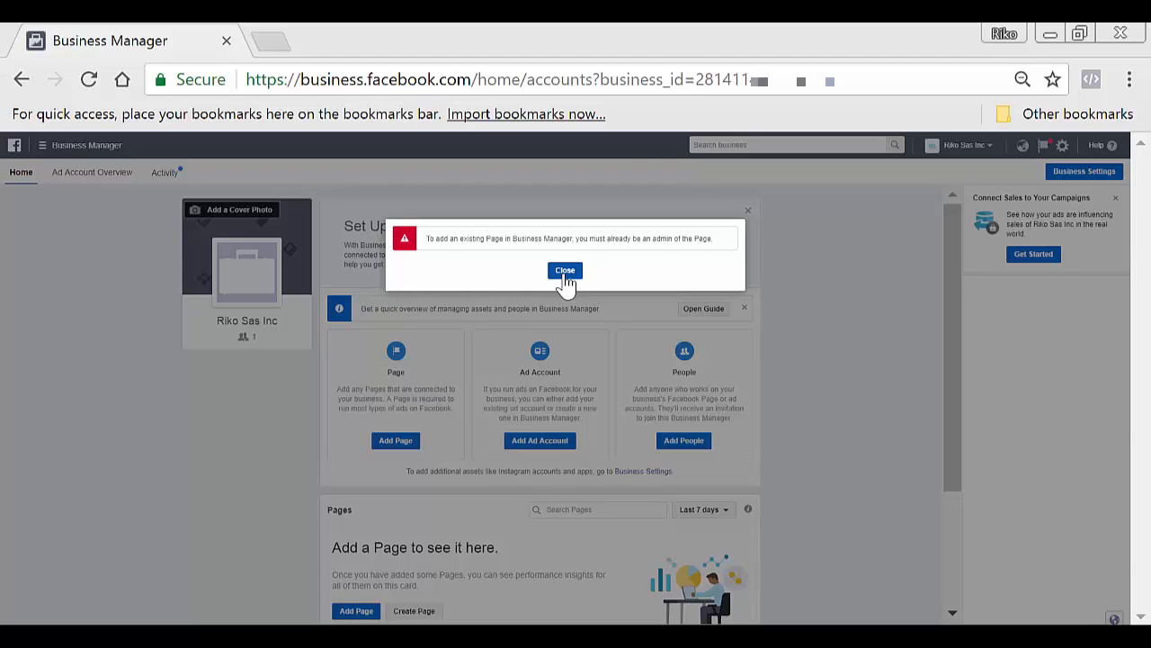
{"action": "left_click", "coordinate": [565, 270]}
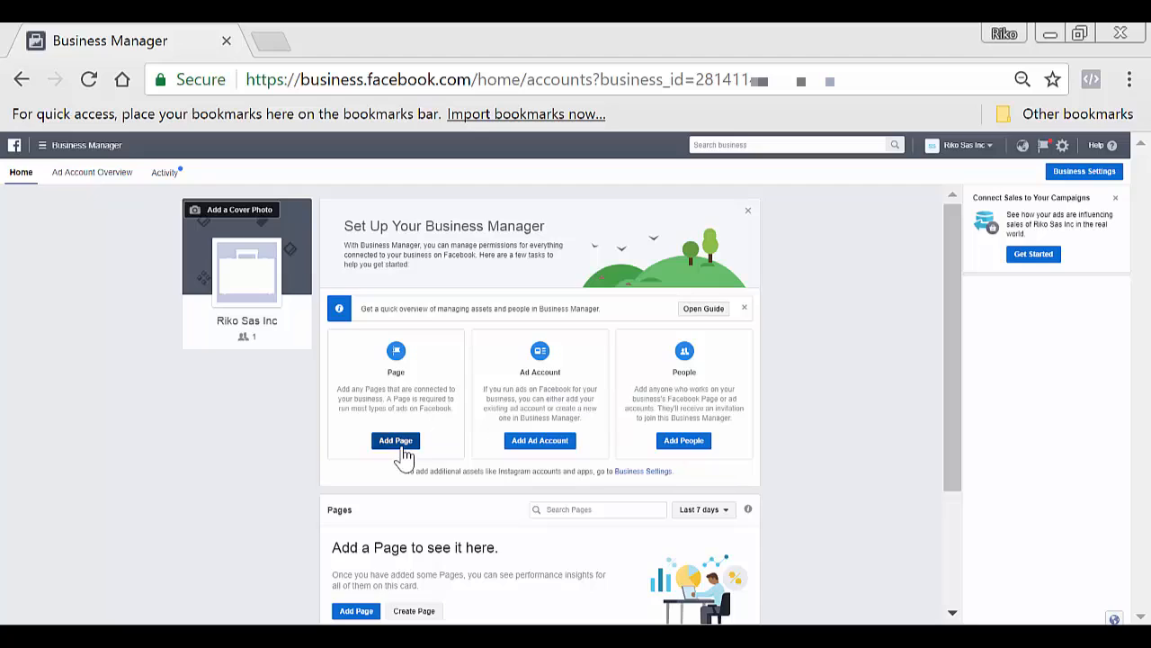
{"action": "left_click", "coordinate": [400, 445]}
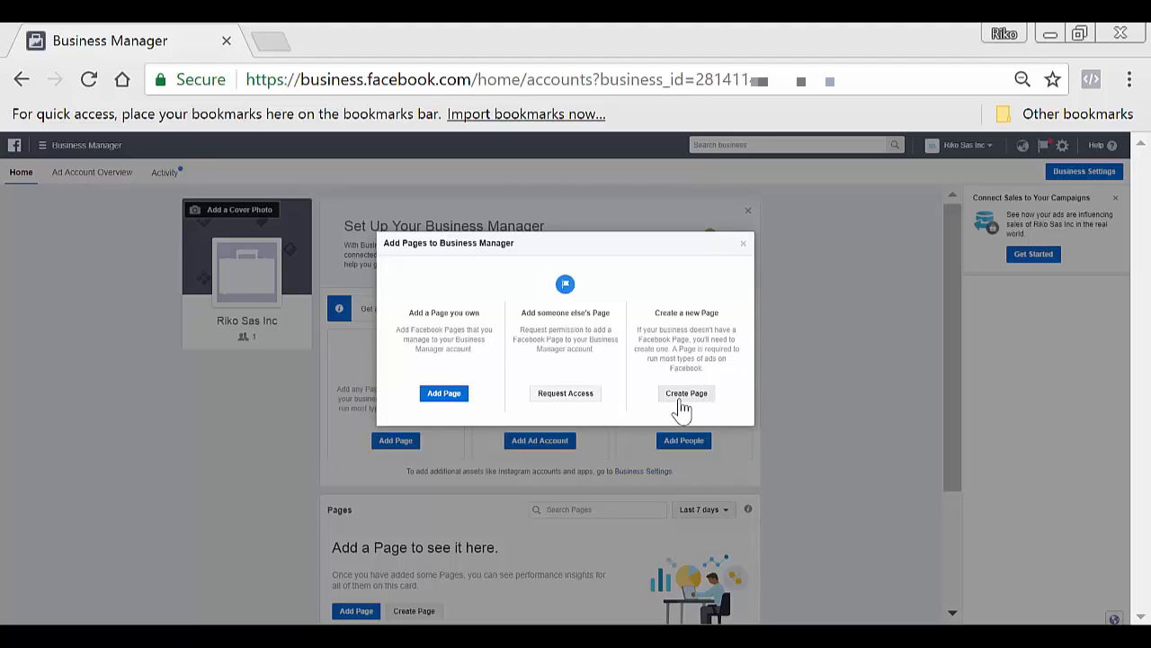
{"action": "left_click", "coordinate": [742, 244]}
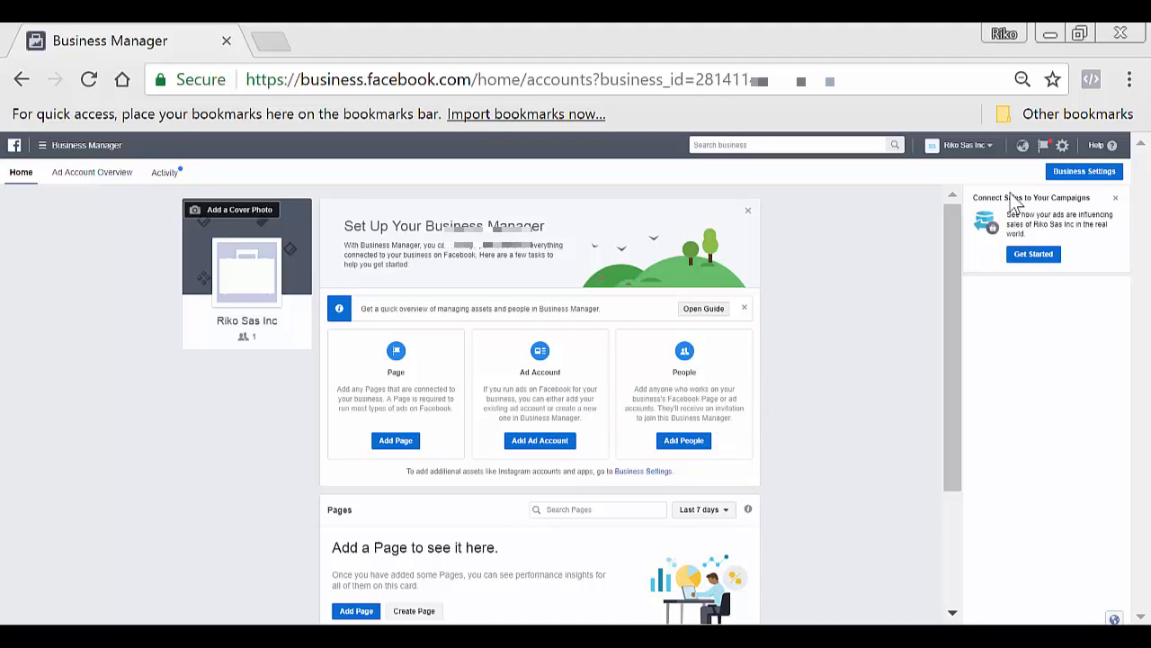
Open Business Settings in a new tab showing the People list with the owner as Admin.
{"action": "left_click", "coordinate": [1099, 180]}
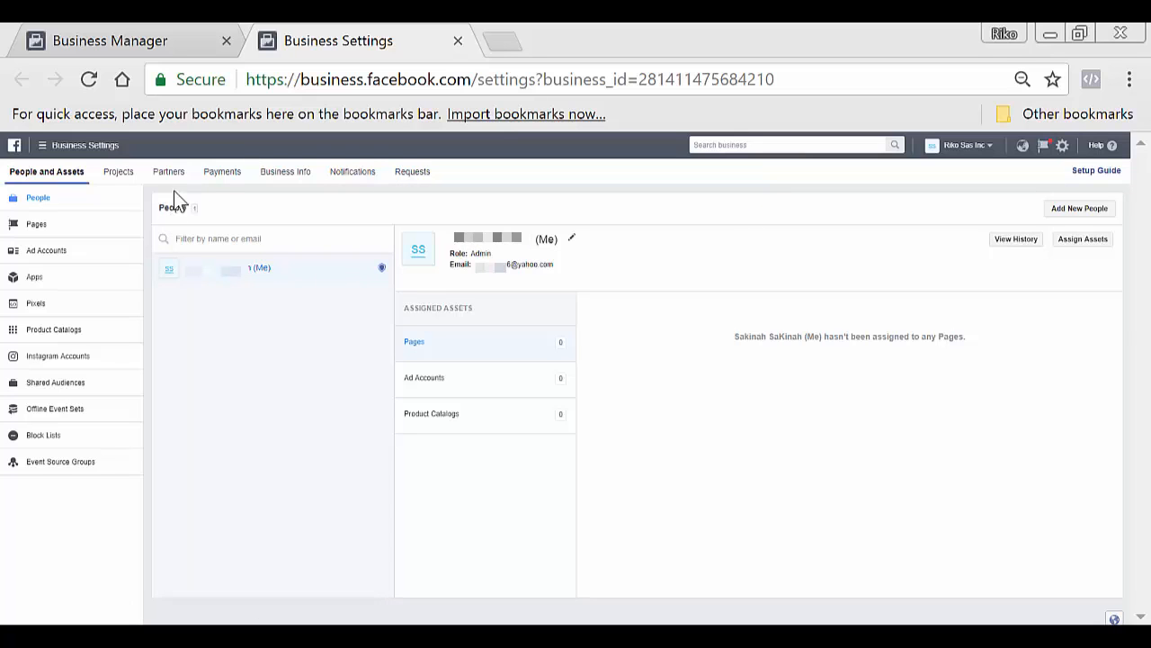
Go to Payments and start adding a payment method billed in Indonesian Rupiah.
{"action": "left_click", "coordinate": [224, 178]}
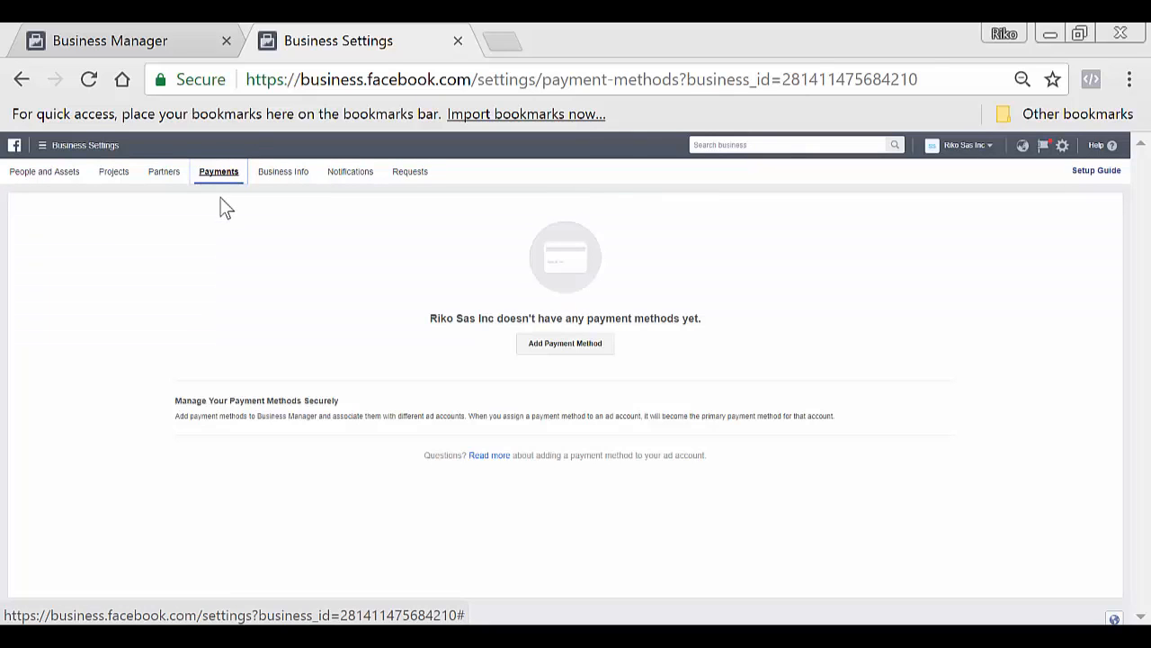
{"action": "left_click", "coordinate": [581, 356]}
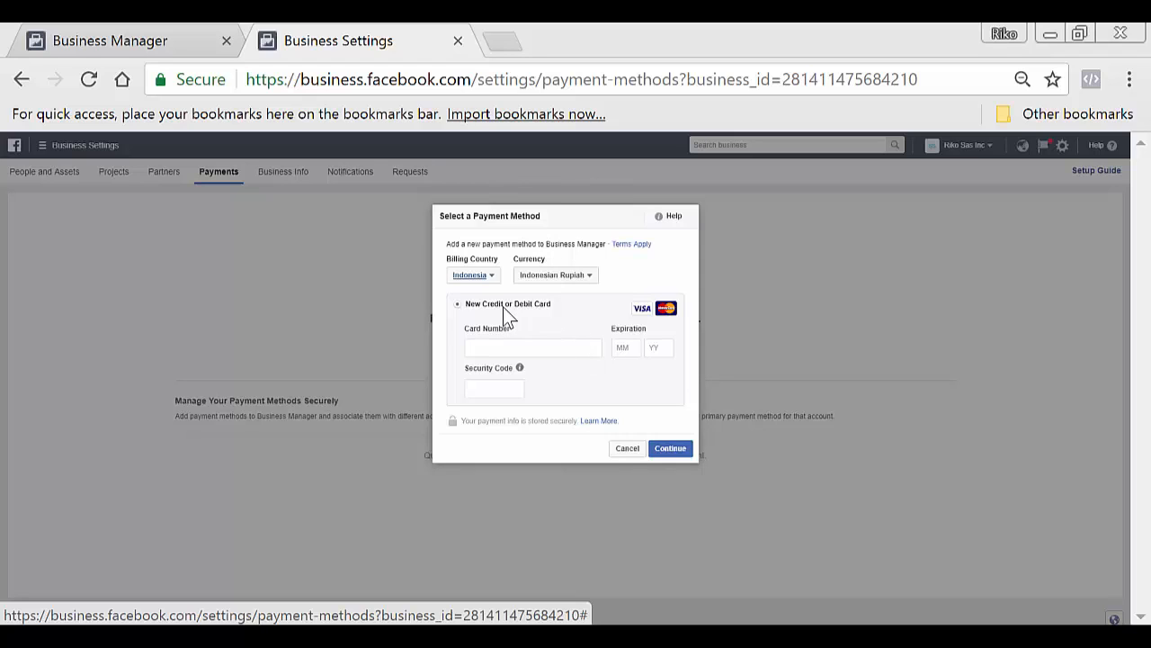
Enter the VISA card number, 05/2026 expiry and security code, and submit the card.
{"action": "left_click", "coordinate": [543, 346]}
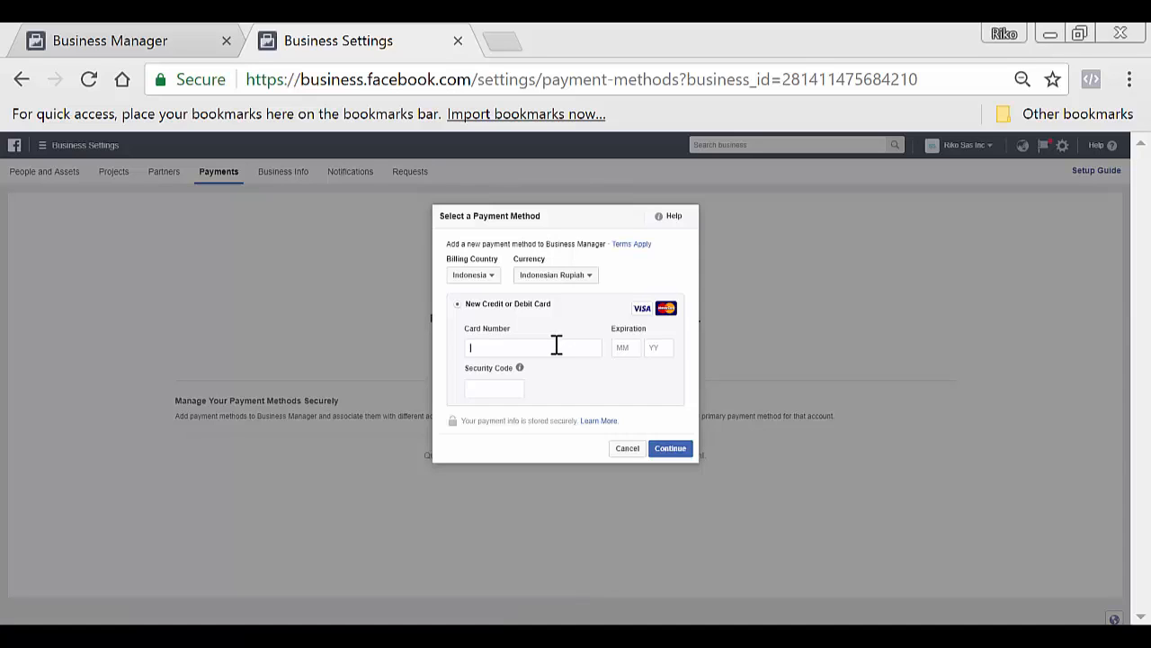
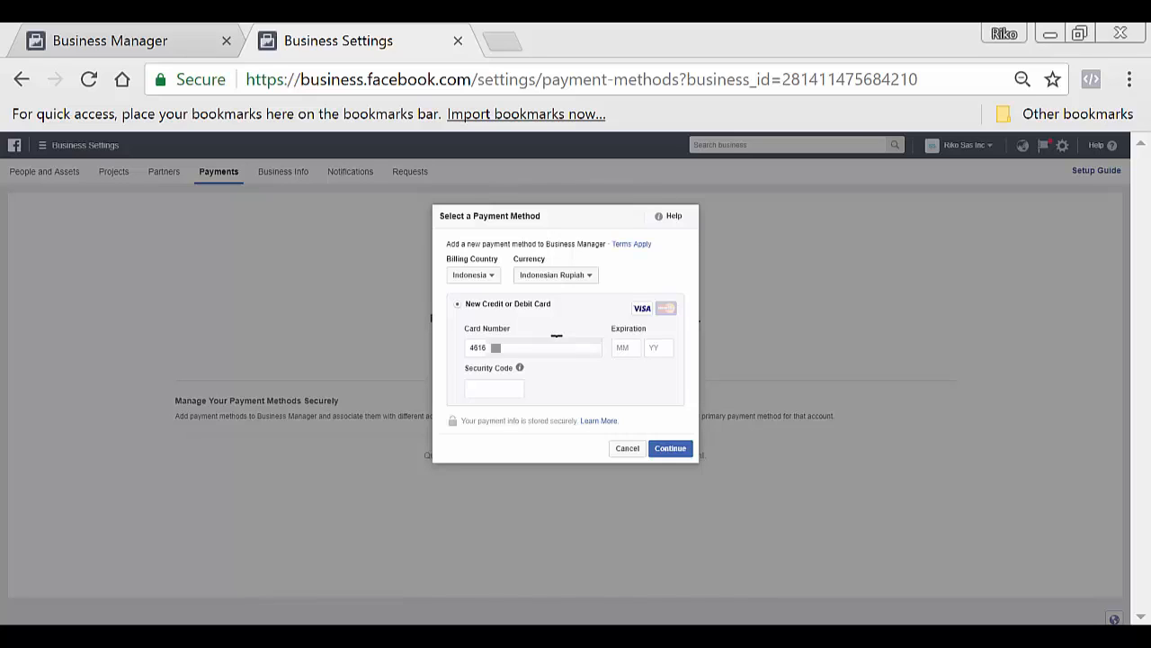
{"action": "key", "text": "Tab"}
{"action": "key", "text": "BackSpace"}
{"action": "left_click", "coordinate": [681, 454]}
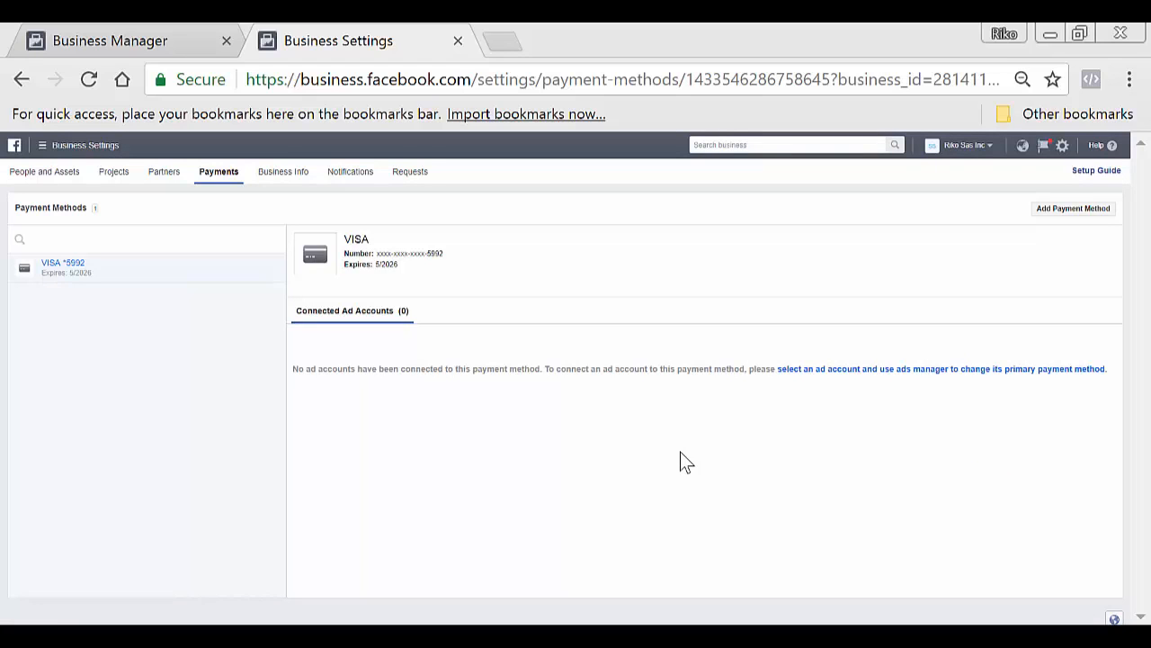
With the VISA card expiring 5/2026 saved, return to the People and Assets settings.
{"action": "left_click", "coordinate": [58, 183]}
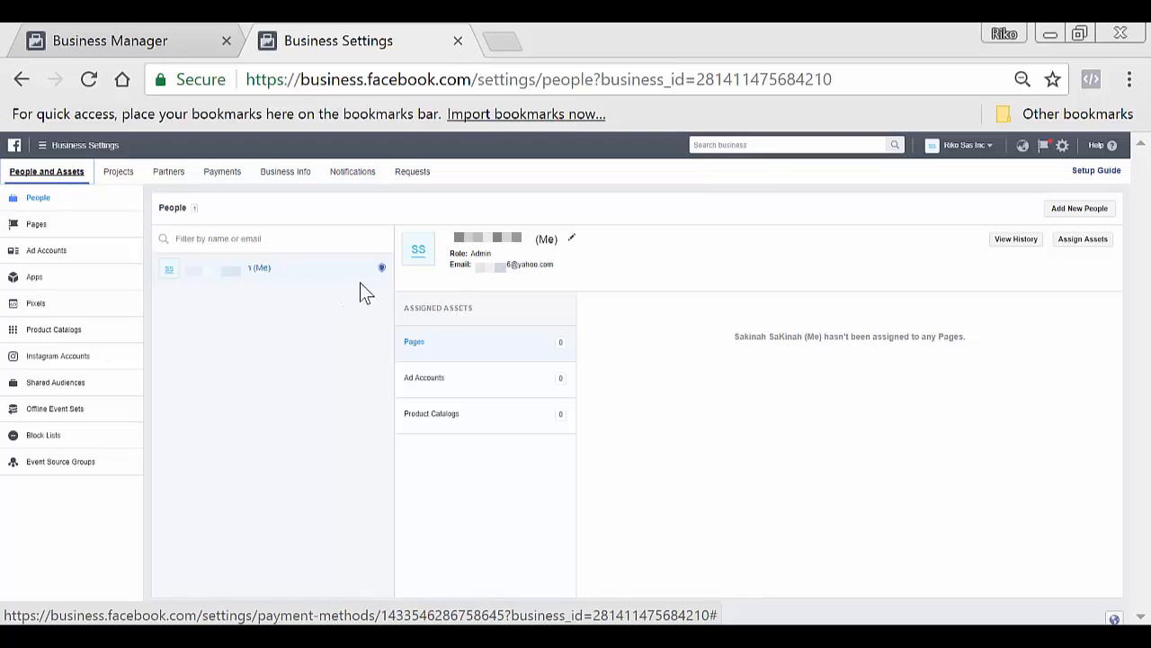
Invite the second suggested e-mail address to the business with the Admin role.
{"action": "left_click", "coordinate": [1081, 214]}
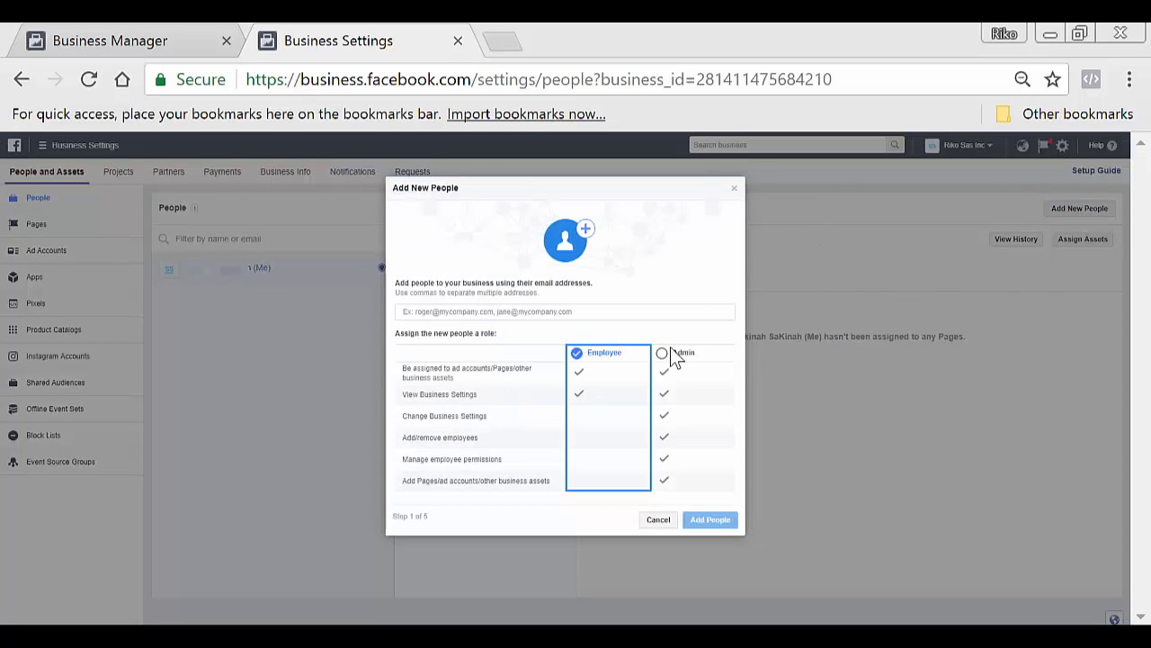
{"action": "left_click", "coordinate": [664, 355]}
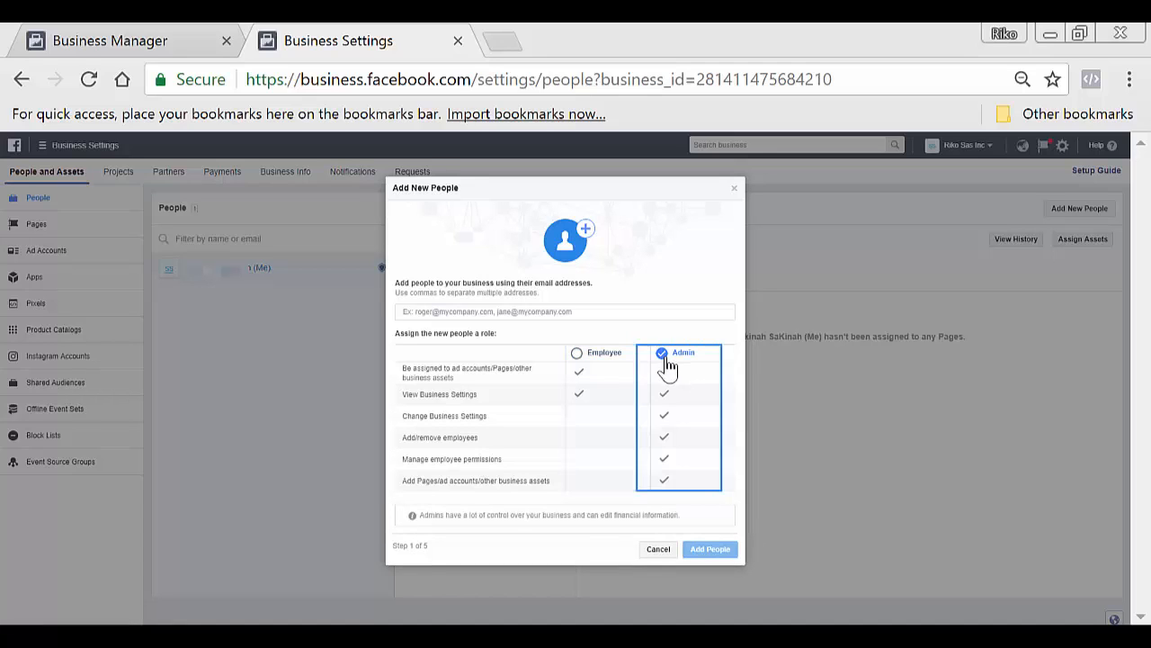
{"action": "left_click", "coordinate": [596, 313]}
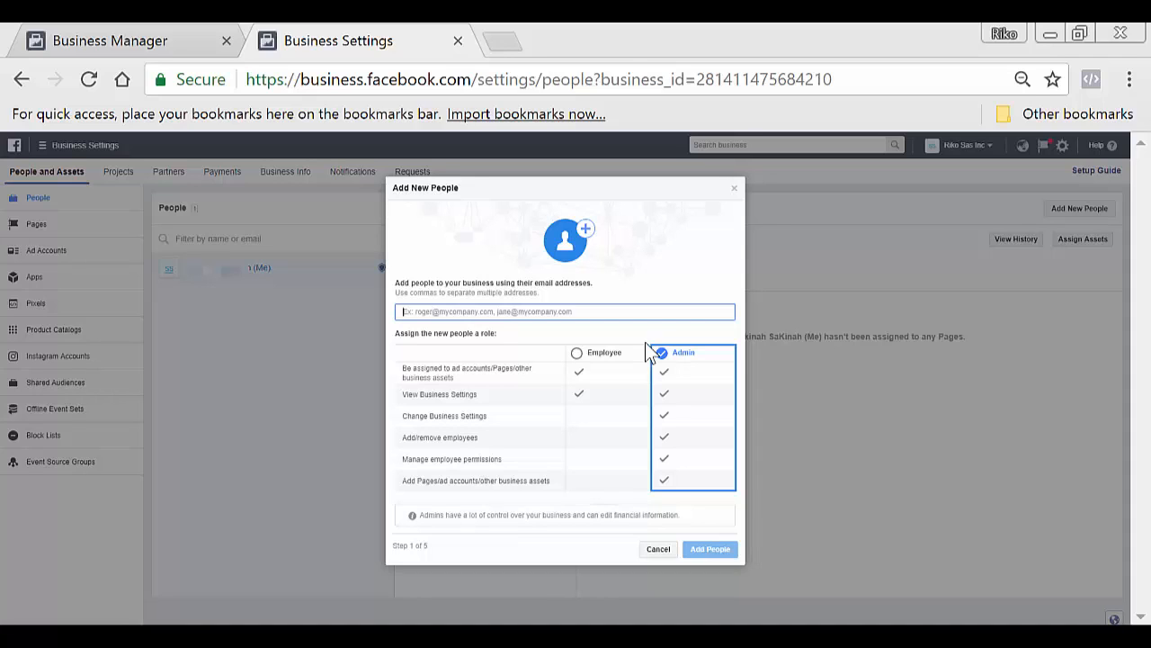
{"action": "type", "text": "sass87"}
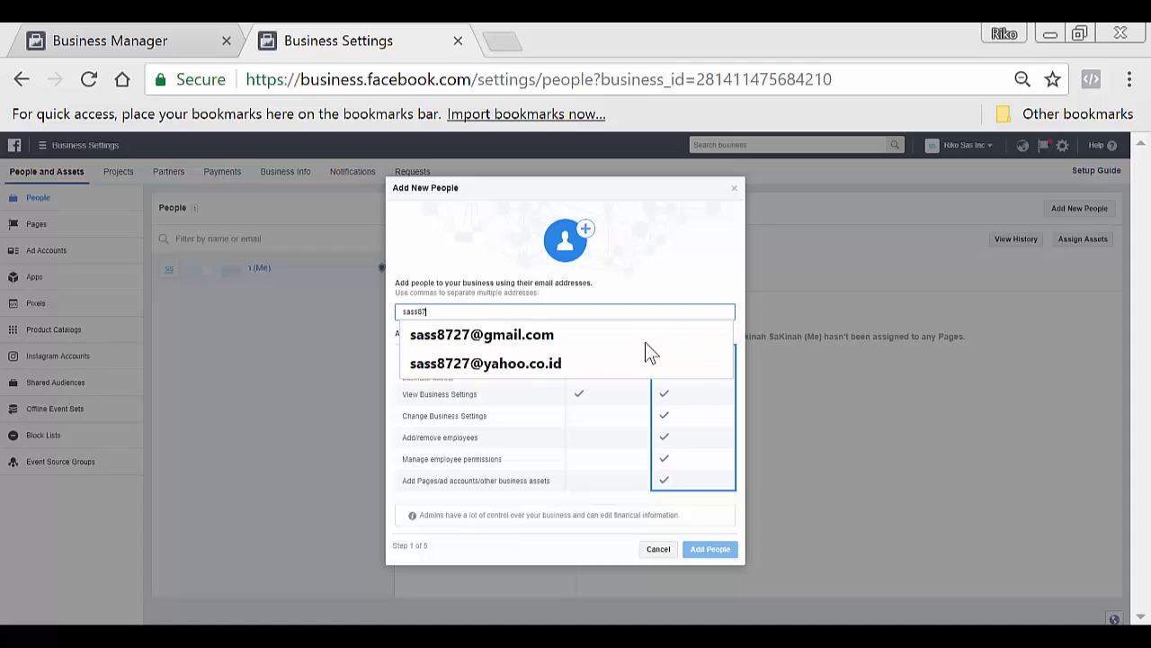
{"action": "key", "text": "Down"}
{"action": "key", "text": "Down"}
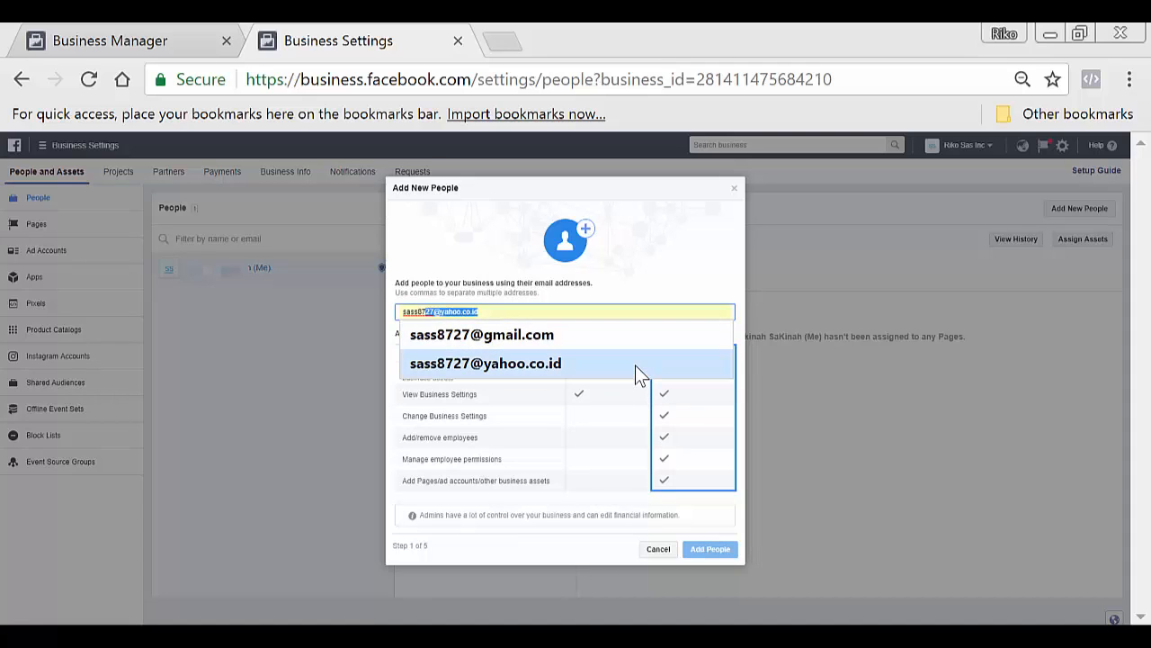
{"action": "left_click", "coordinate": [635, 365]}
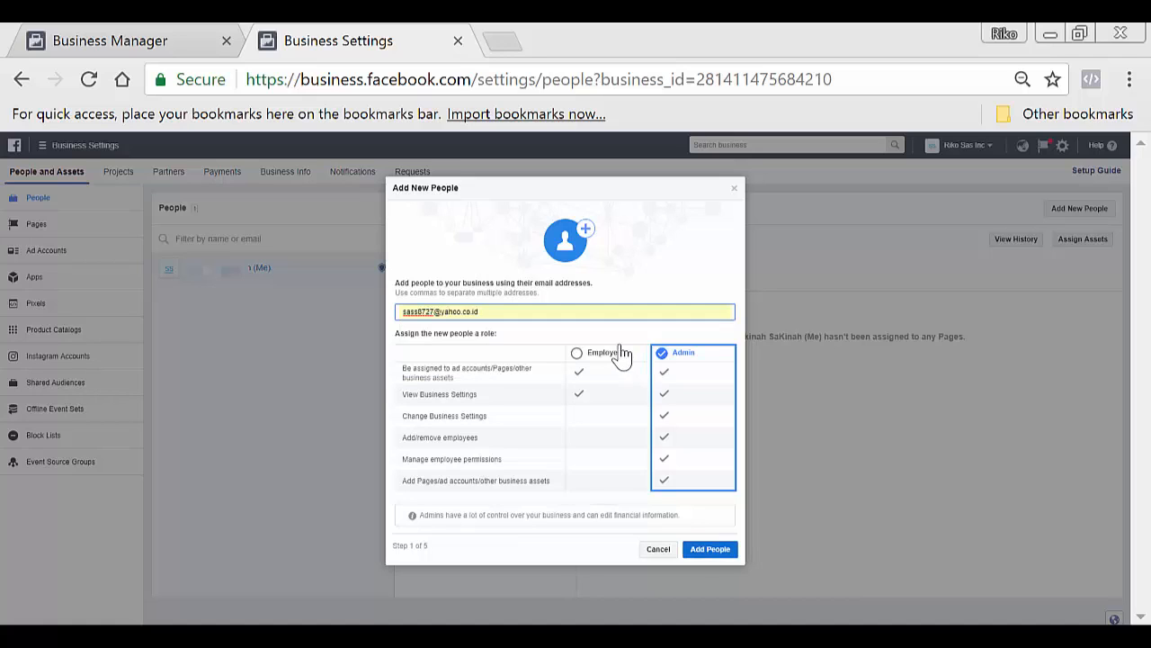
{"action": "left_click", "coordinate": [620, 334]}
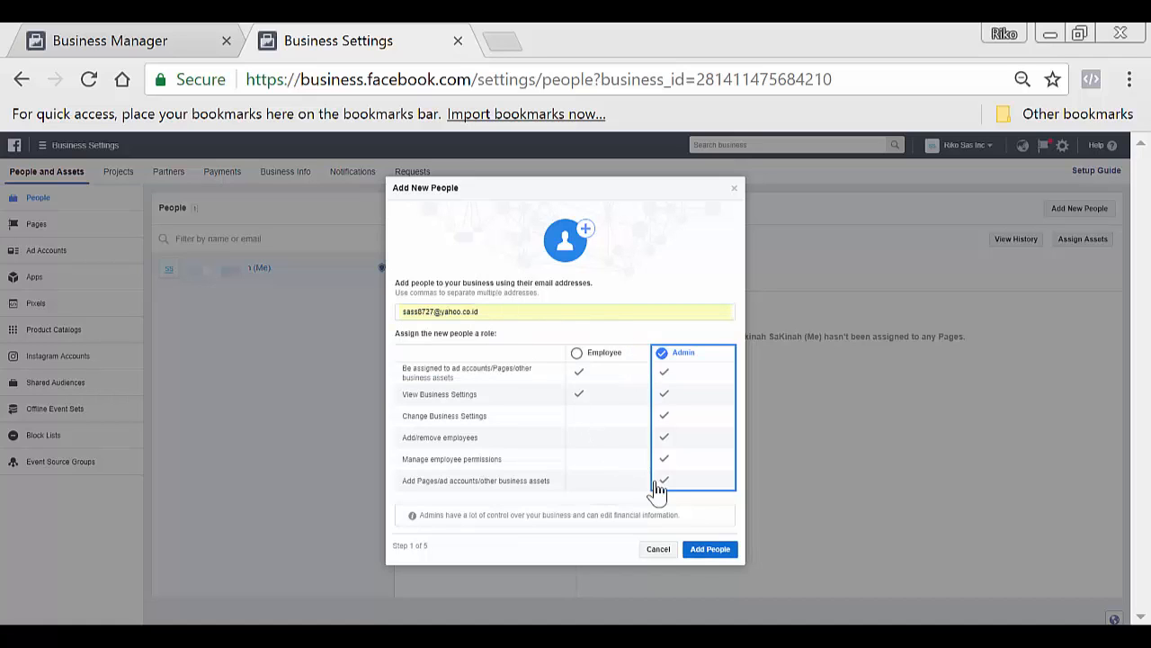
{"action": "left_click", "coordinate": [712, 547]}
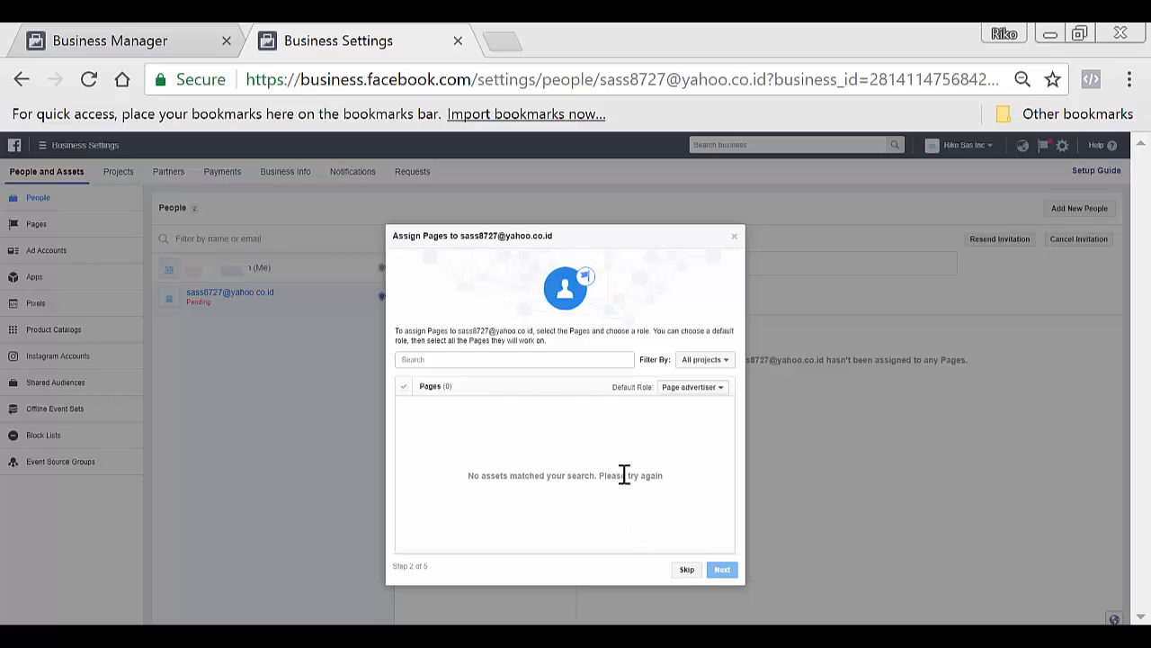
Skip assigning Pages, ad accounts and catalogs, close the confirmation, then open Pages settings.
{"action": "left_click", "coordinate": [689, 571]}
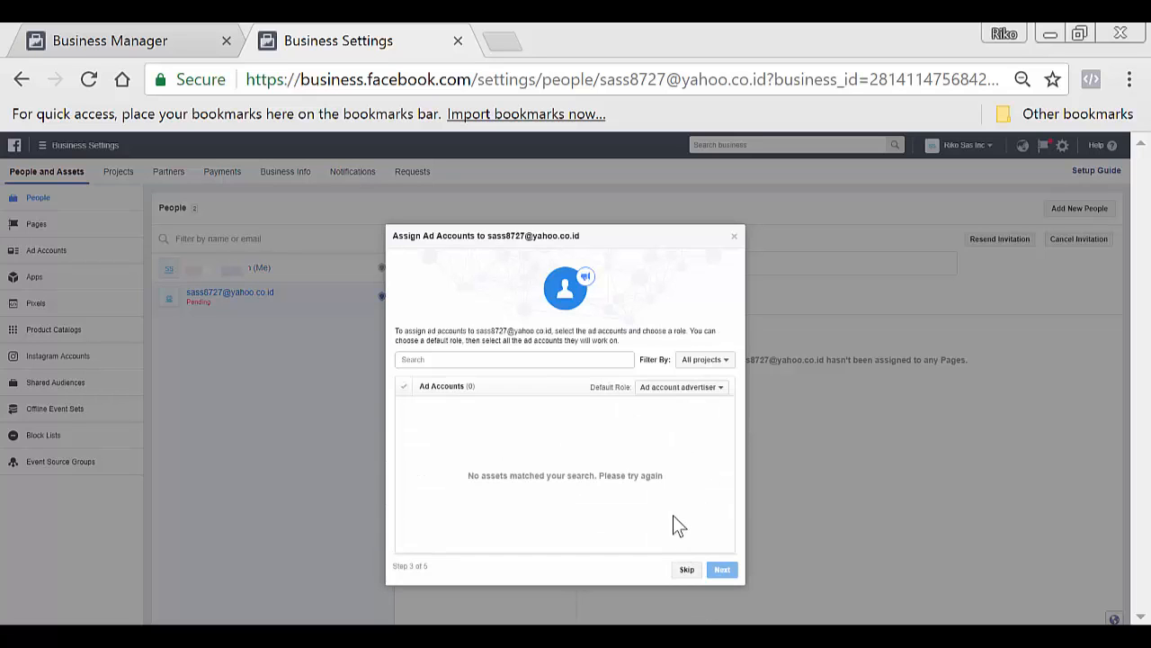
{"action": "left_click", "coordinate": [685, 574]}
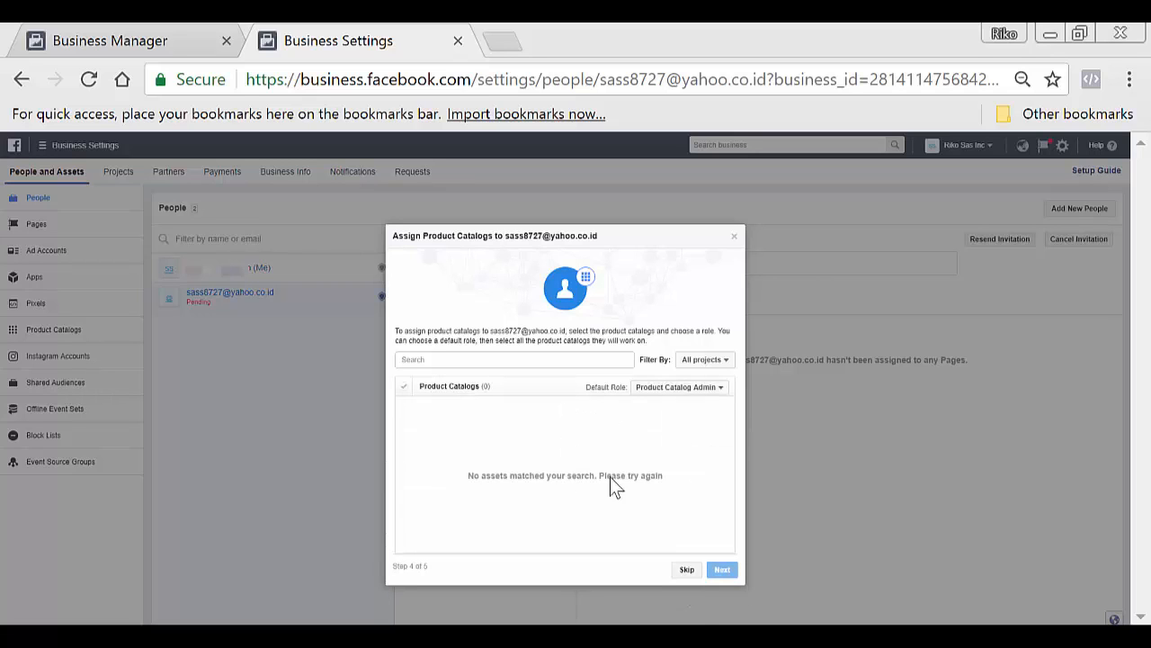
{"action": "left_click", "coordinate": [688, 574]}
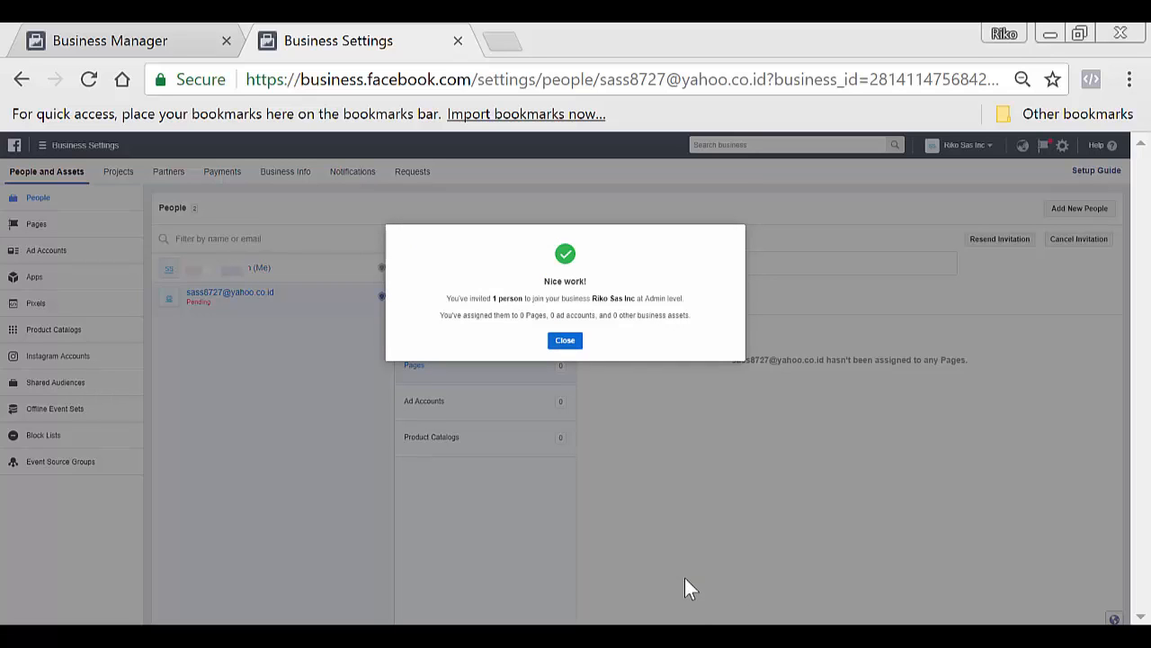
{"action": "left_click", "coordinate": [565, 342]}
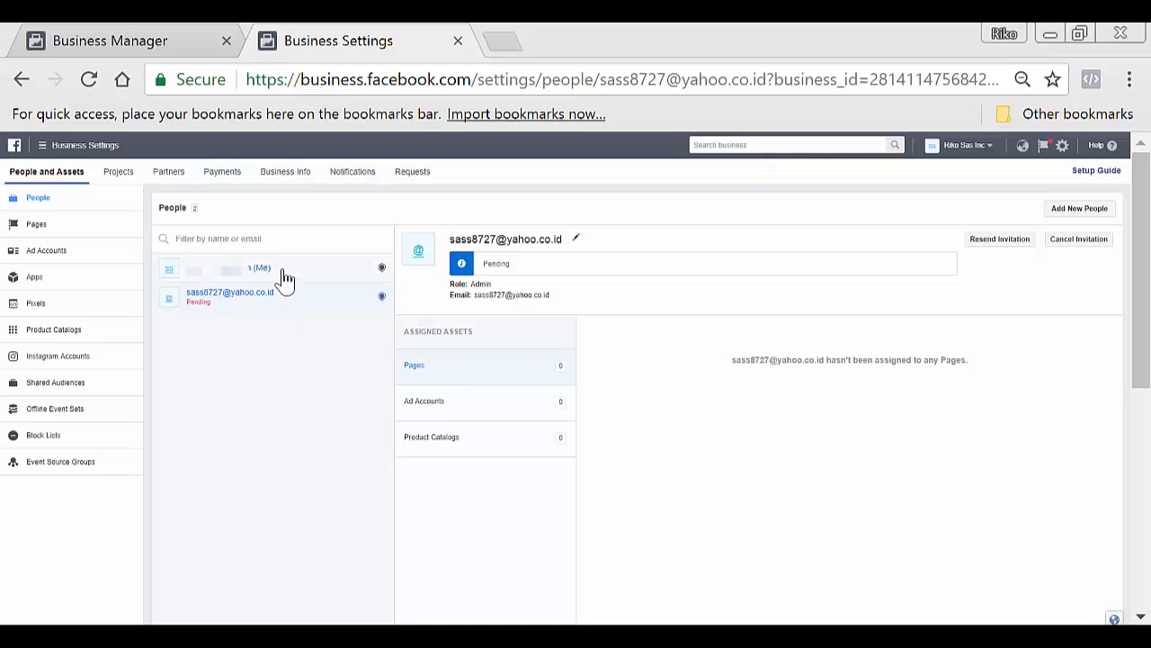
{"action": "left_click", "coordinate": [124, 236]}
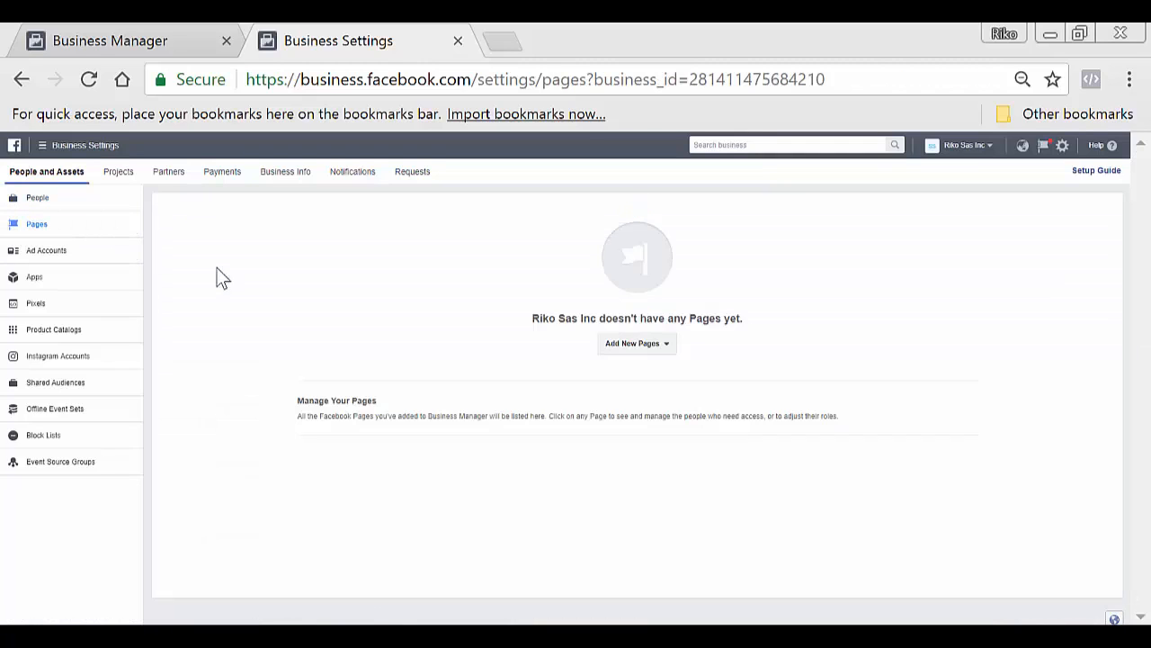
Search for an existing Page to add, cancel it, and reopen the Add New Pages options.
{"action": "left_click", "coordinate": [656, 351]}
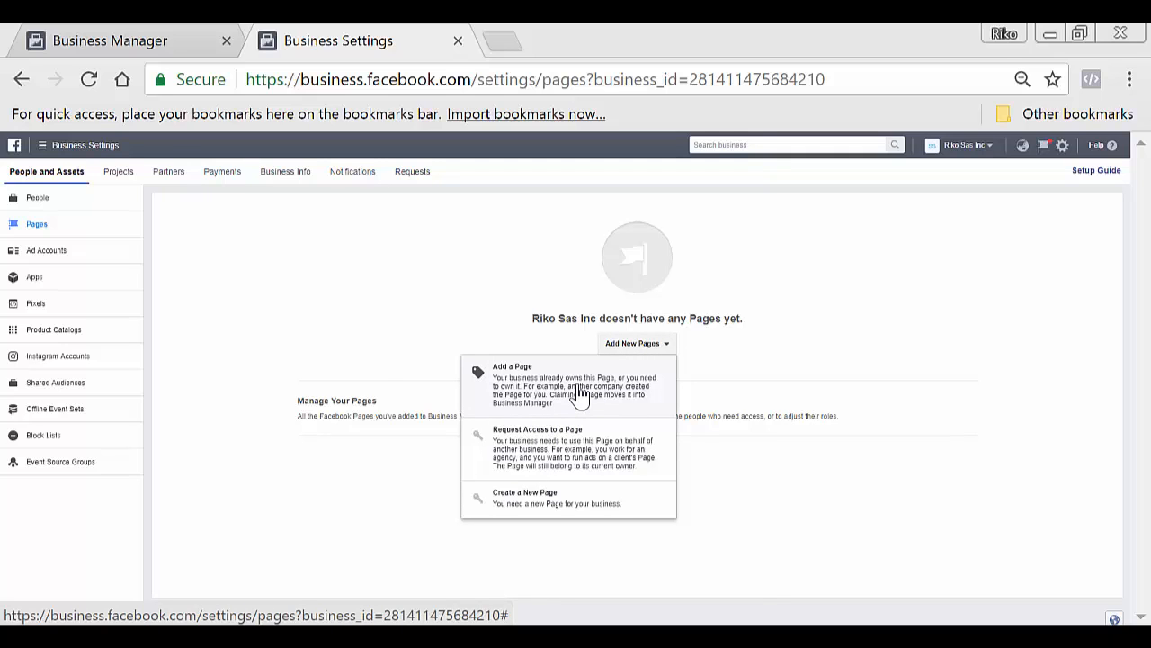
{"action": "left_click", "coordinate": [580, 395]}
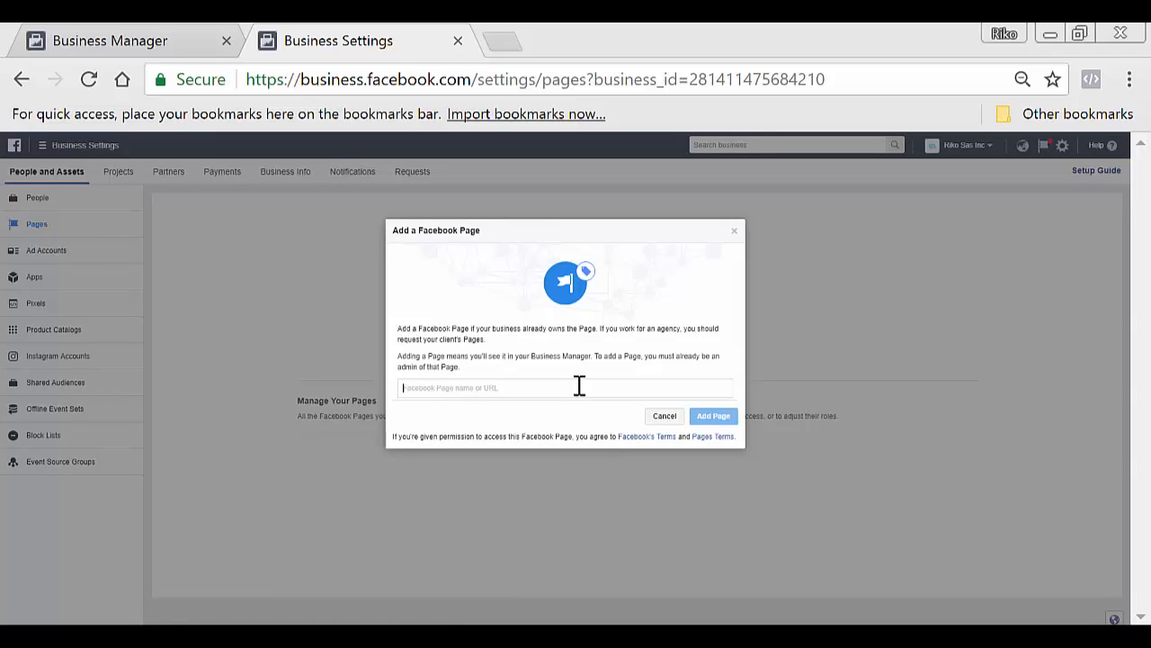
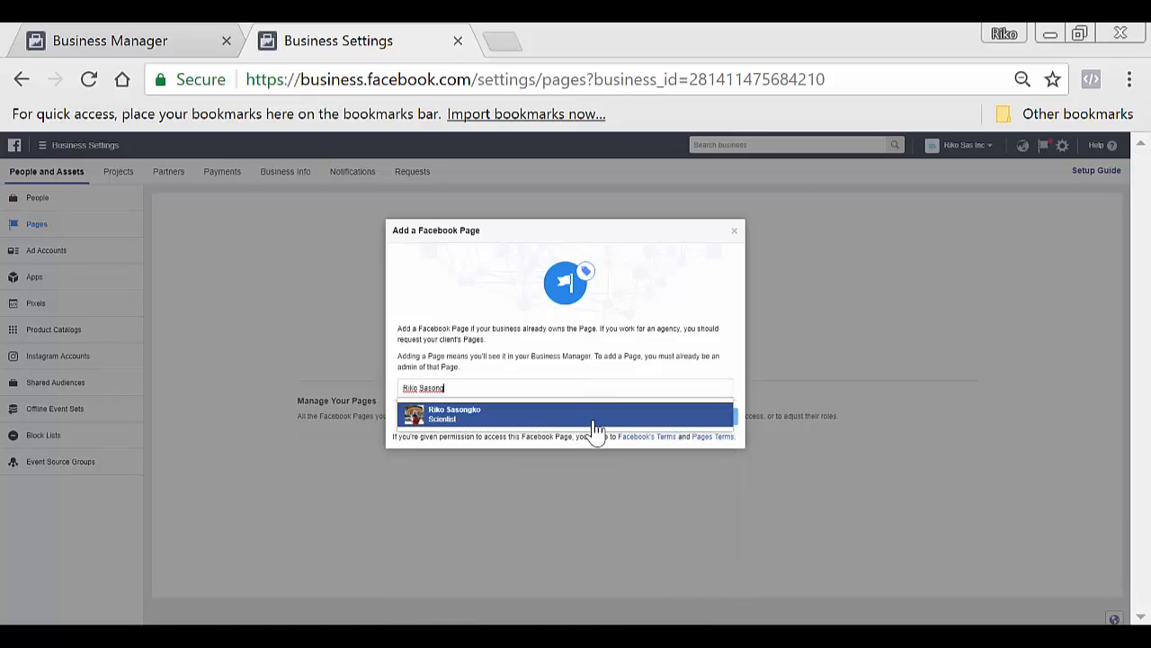
{"action": "left_click", "coordinate": [593, 422]}
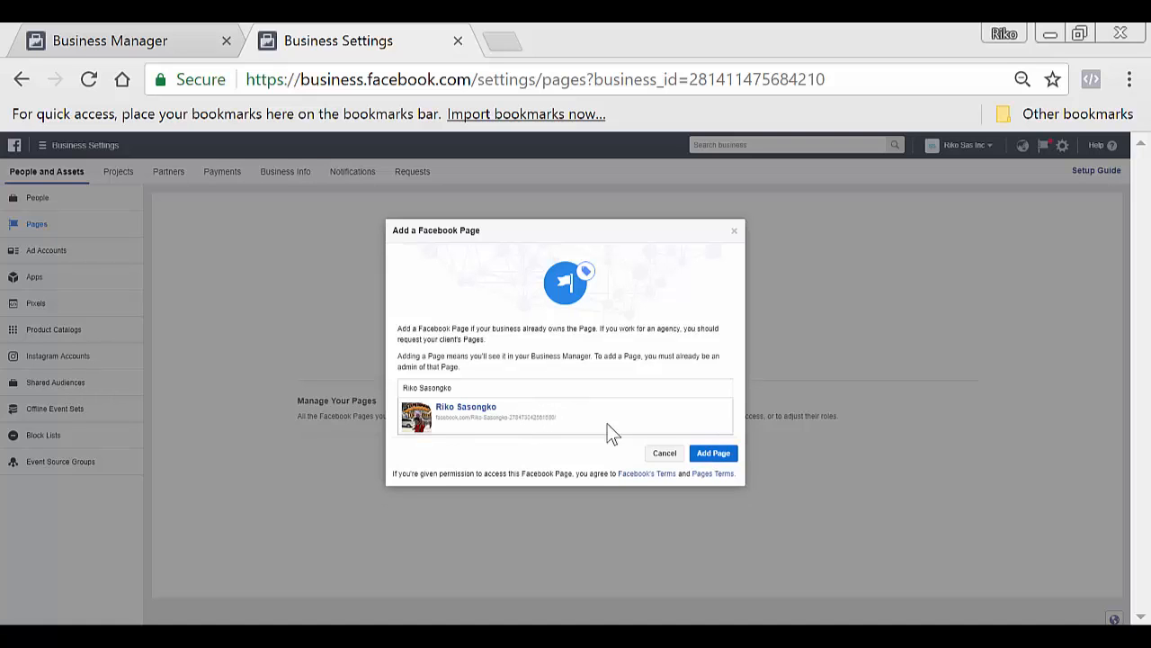
{"action": "left_click", "coordinate": [665, 453]}
{"action": "left_click", "coordinate": [637, 345]}
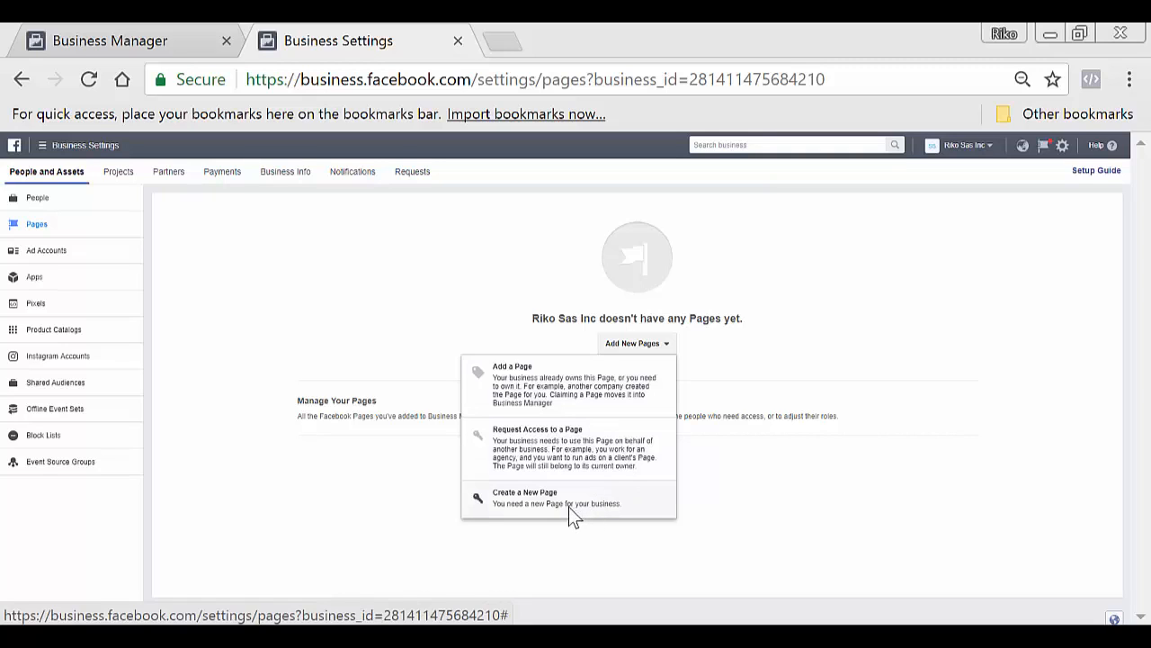
Create a new Brand or Product page named Kacang Inc with the Brand category.
{"action": "left_click", "coordinate": [570, 506]}
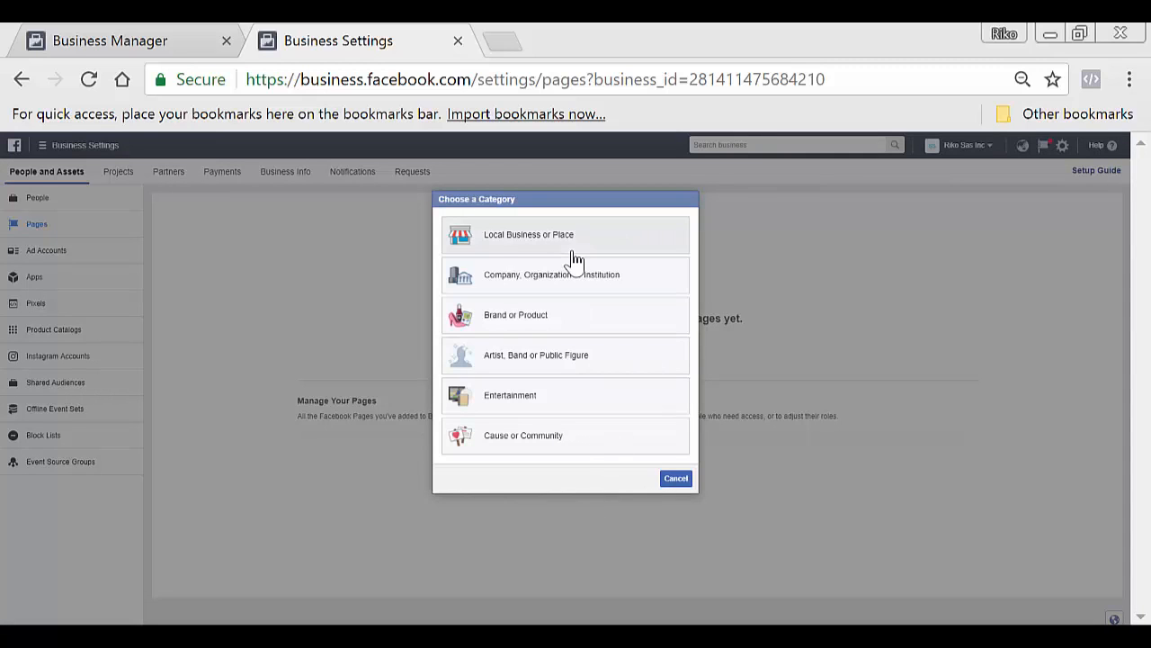
{"action": "left_click", "coordinate": [559, 326]}
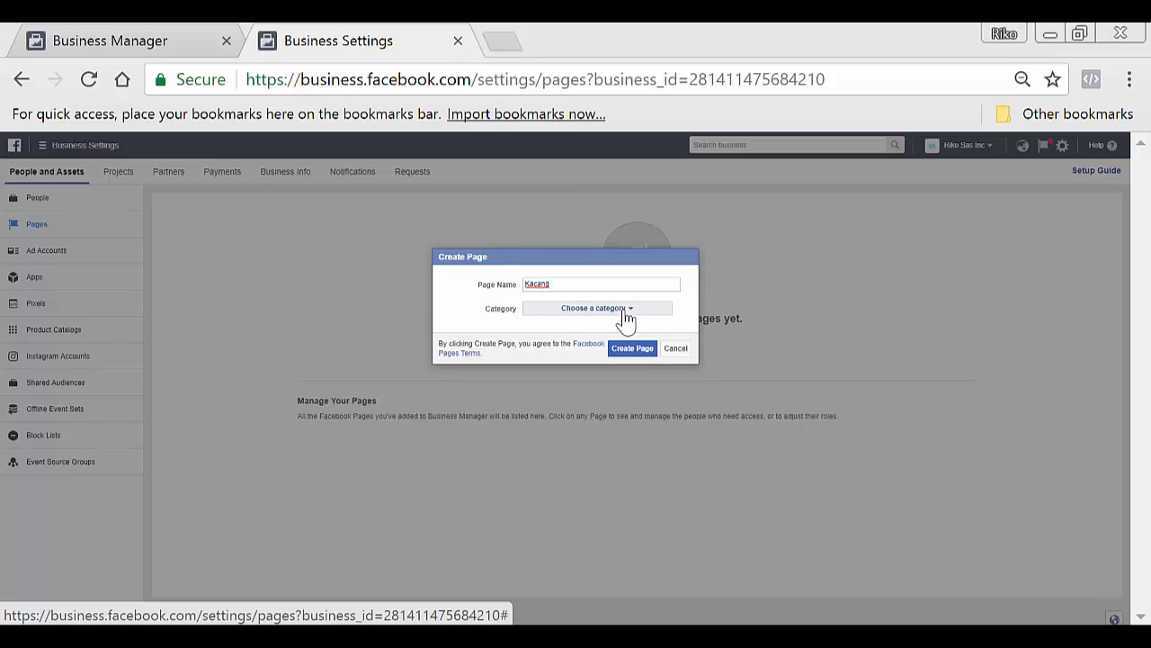
{"action": "type", "text": "c"}
{"action": "left_click", "coordinate": [628, 315]}
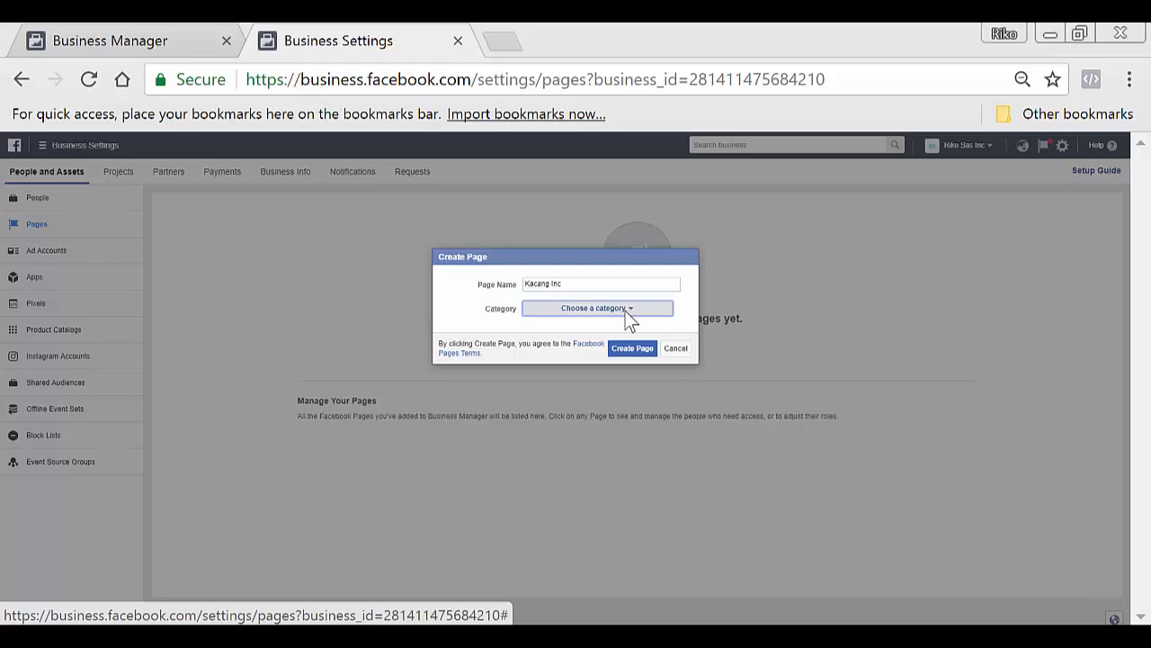
{"action": "scroll", "coordinate": [615, 417], "scroll_direction": "down", "scroll_amount": 4}
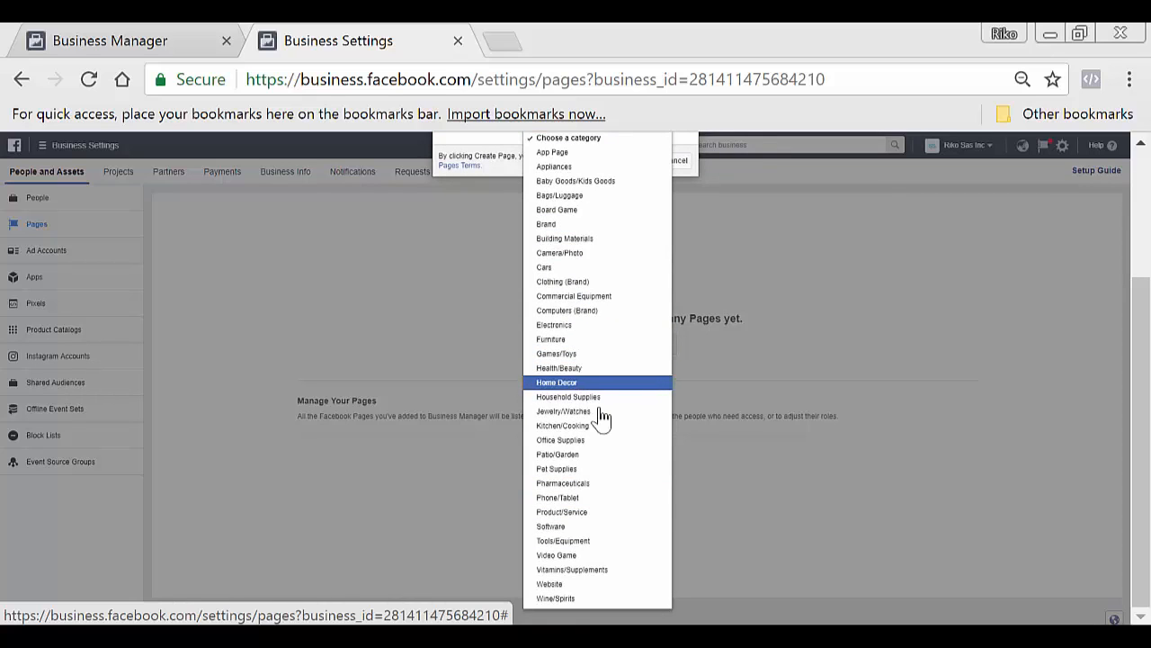
{"action": "scroll", "coordinate": [601, 574], "scroll_direction": "up", "scroll_amount": 1}
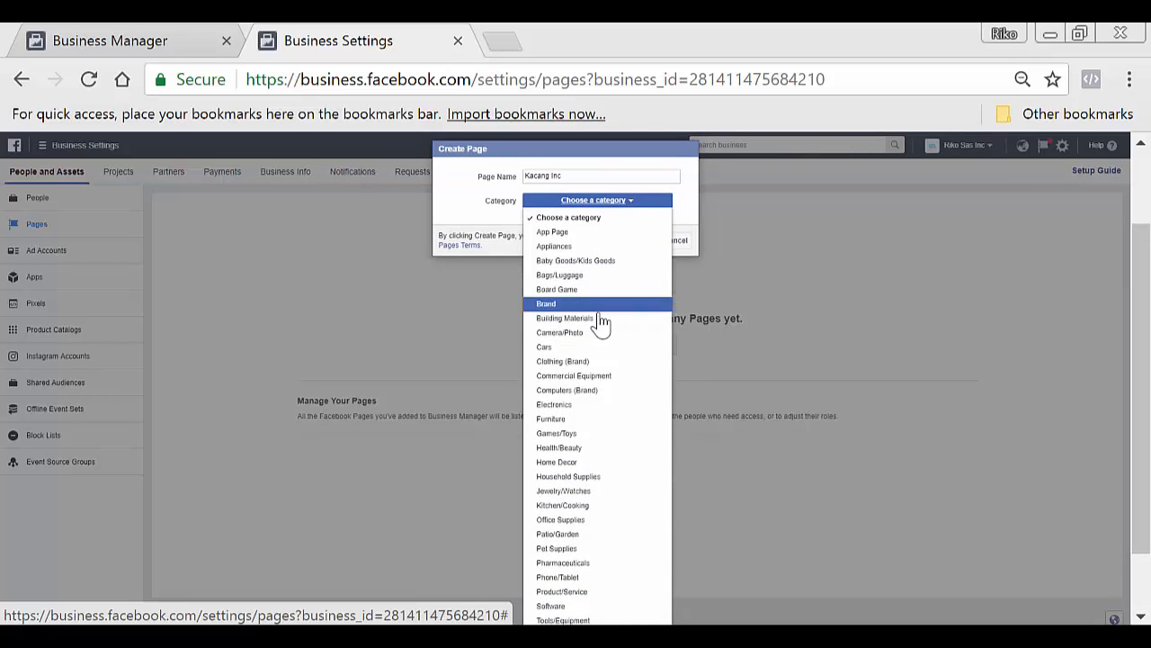
{"action": "left_click", "coordinate": [597, 305]}
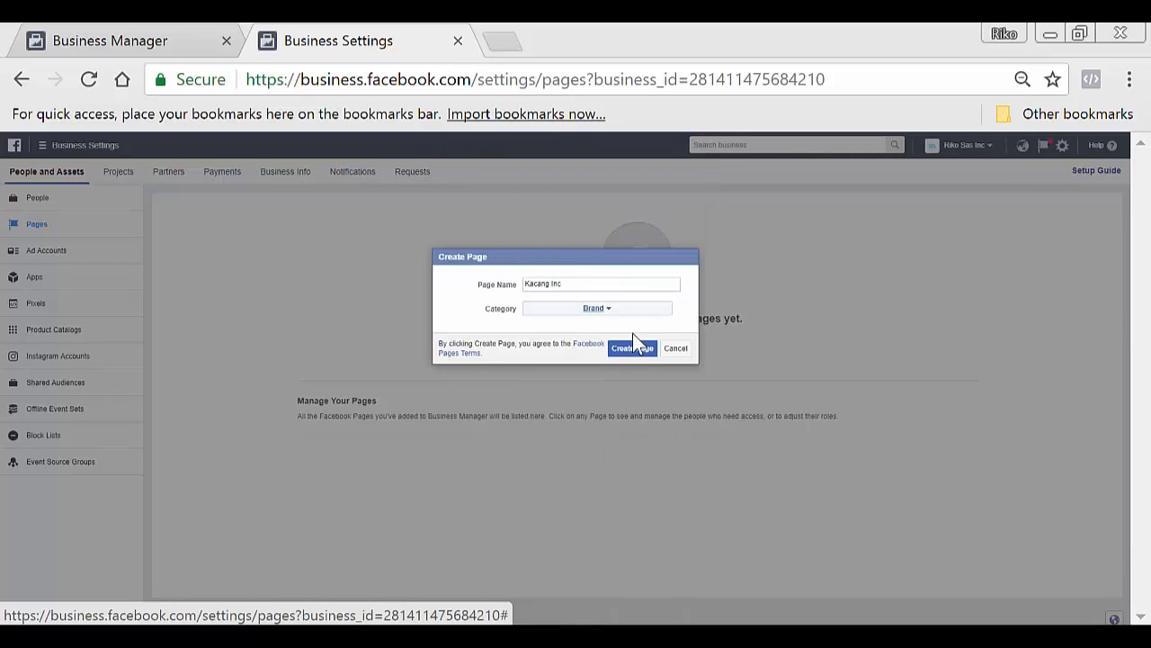
{"action": "left_click", "coordinate": [628, 356]}
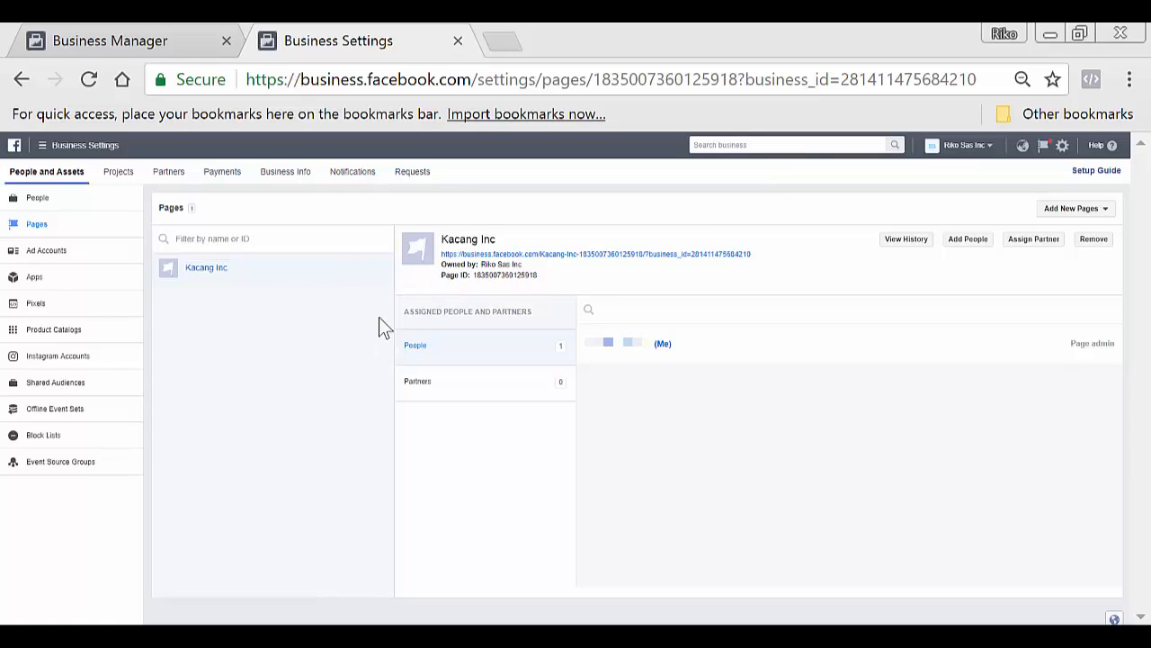
Check your role icons on Kacang Inc, then view its empty Partners list.
{"action": "mouse_move", "coordinate": [619, 362]}
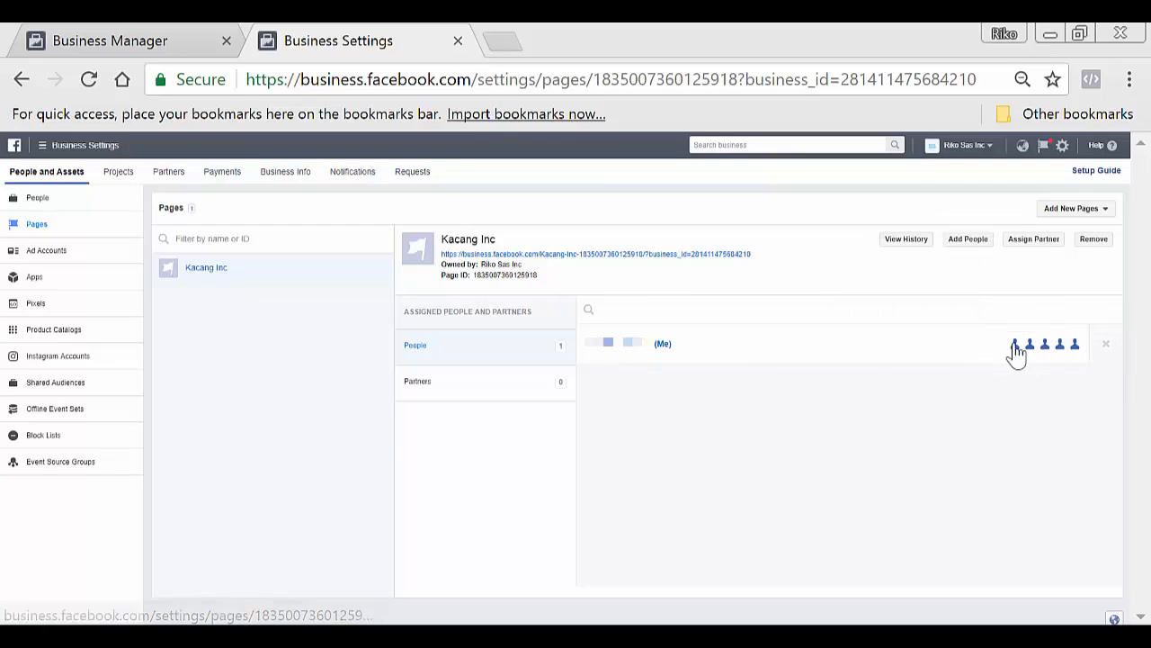
{"action": "mouse_move", "coordinate": [1022, 358]}
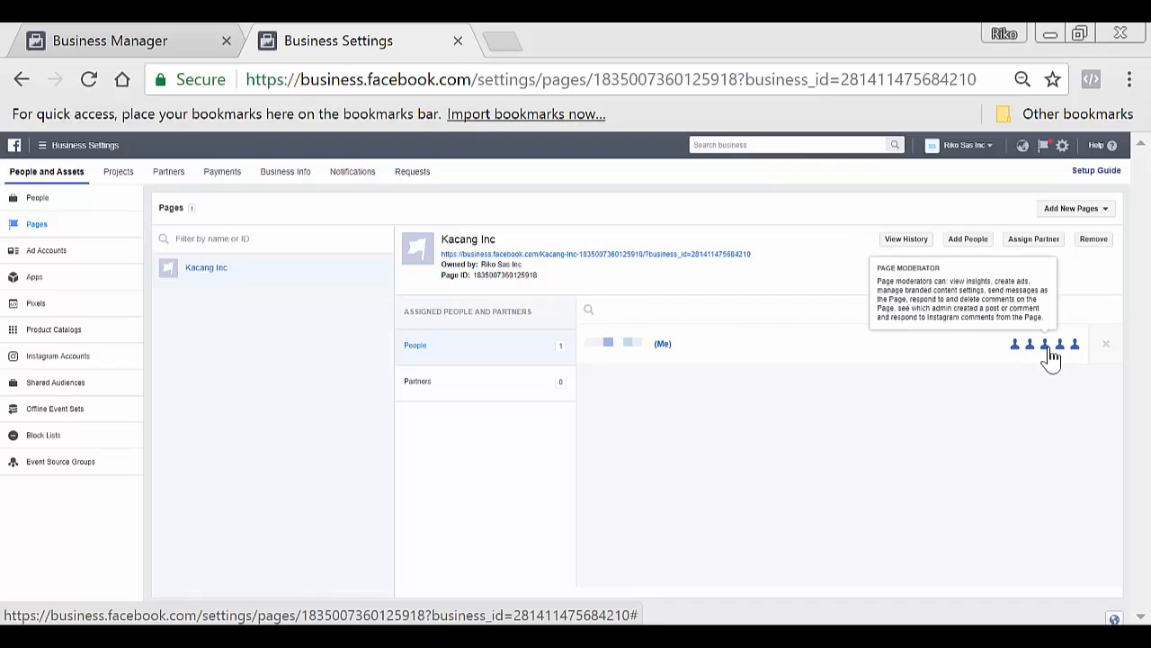
{"action": "mouse_move", "coordinate": [1064, 357]}
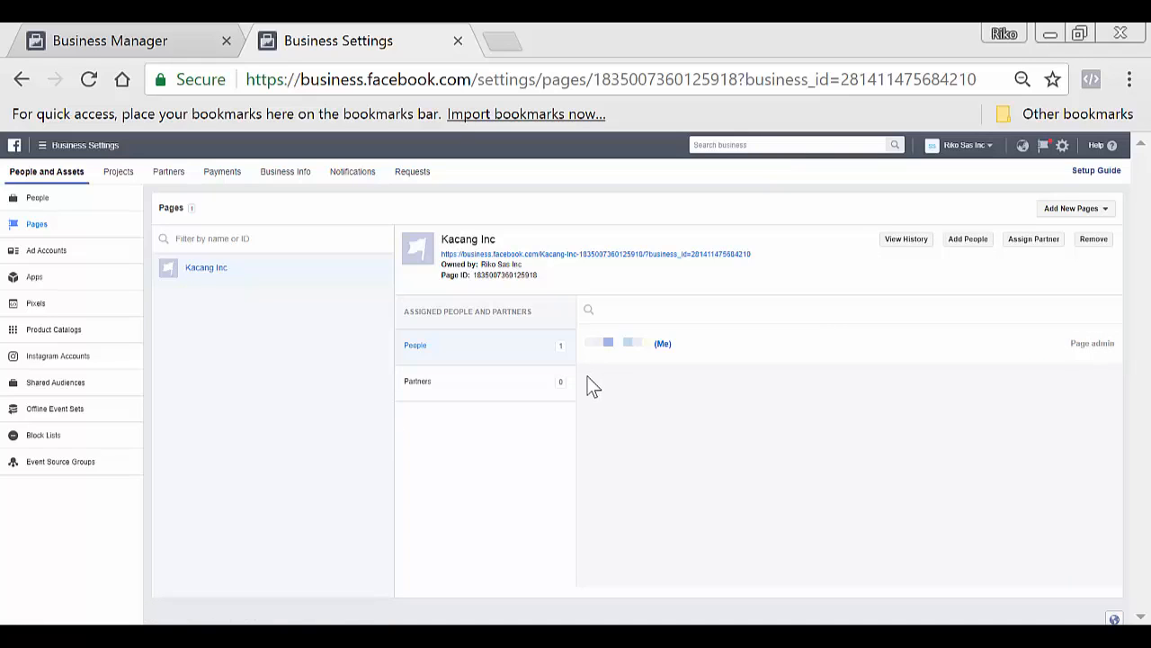
{"action": "left_click", "coordinate": [486, 399]}
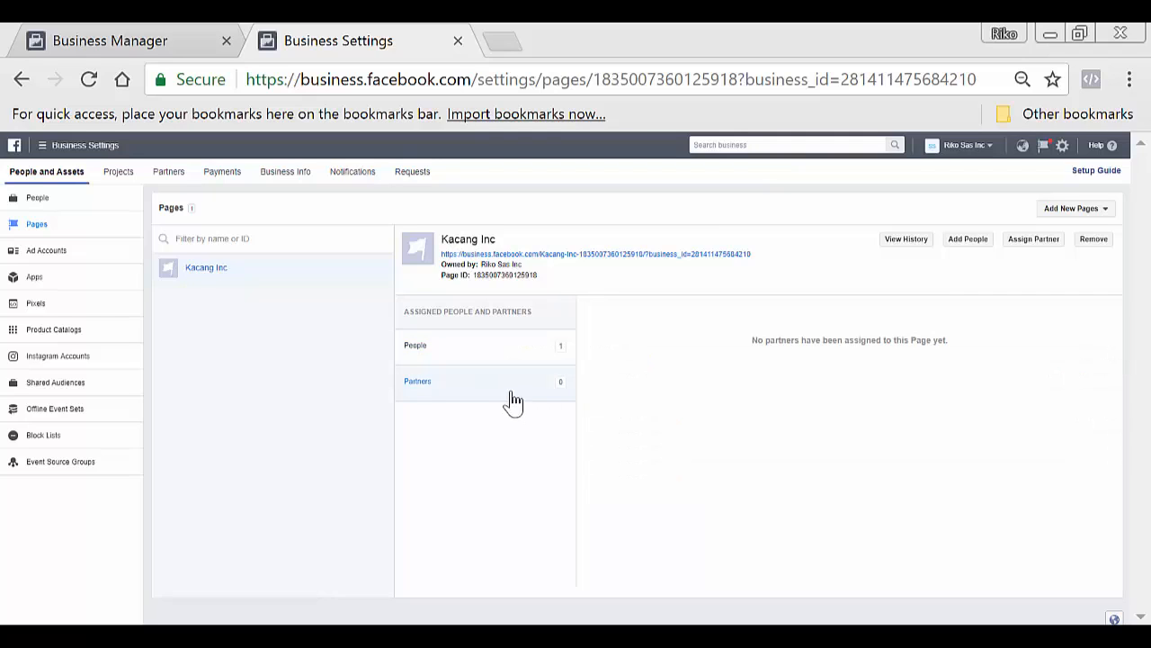
{"action": "left_click", "coordinate": [1034, 239]}
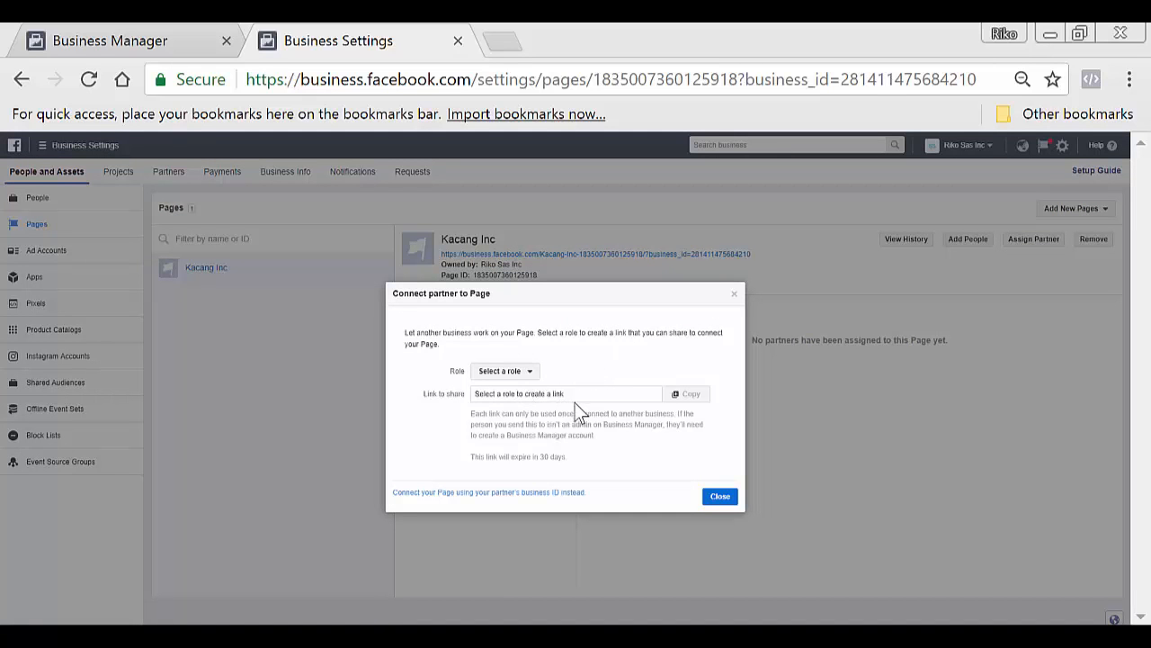
{"action": "left_click", "coordinate": [519, 495]}
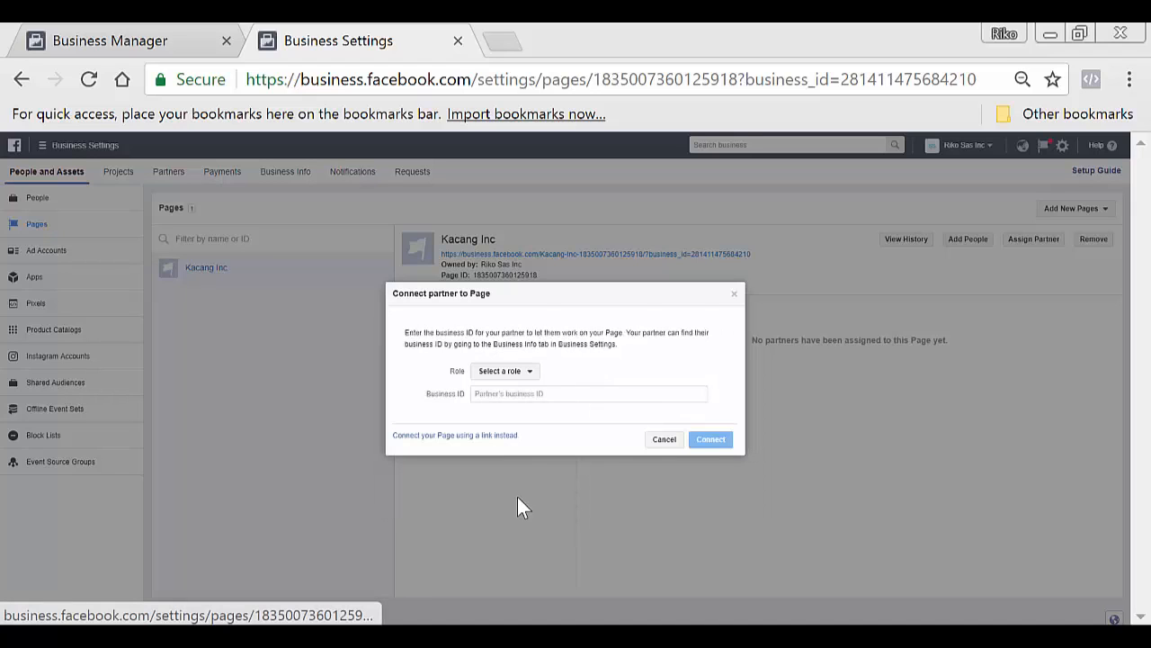
{"action": "left_click", "coordinate": [530, 395]}
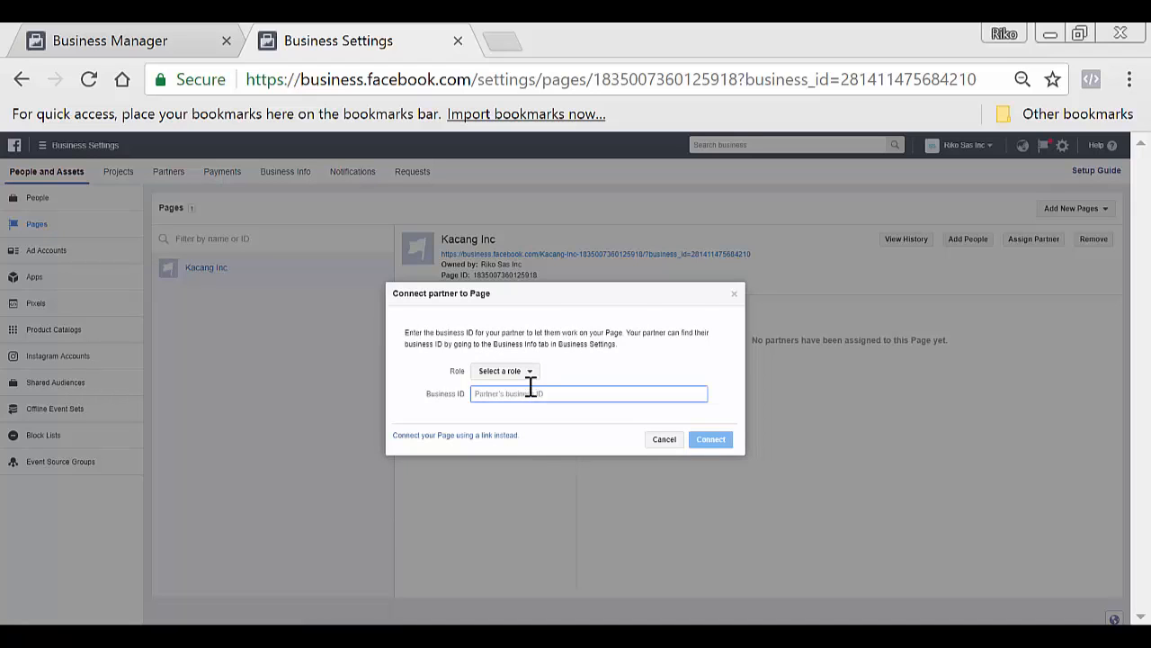
{"action": "left_click", "coordinate": [528, 376]}
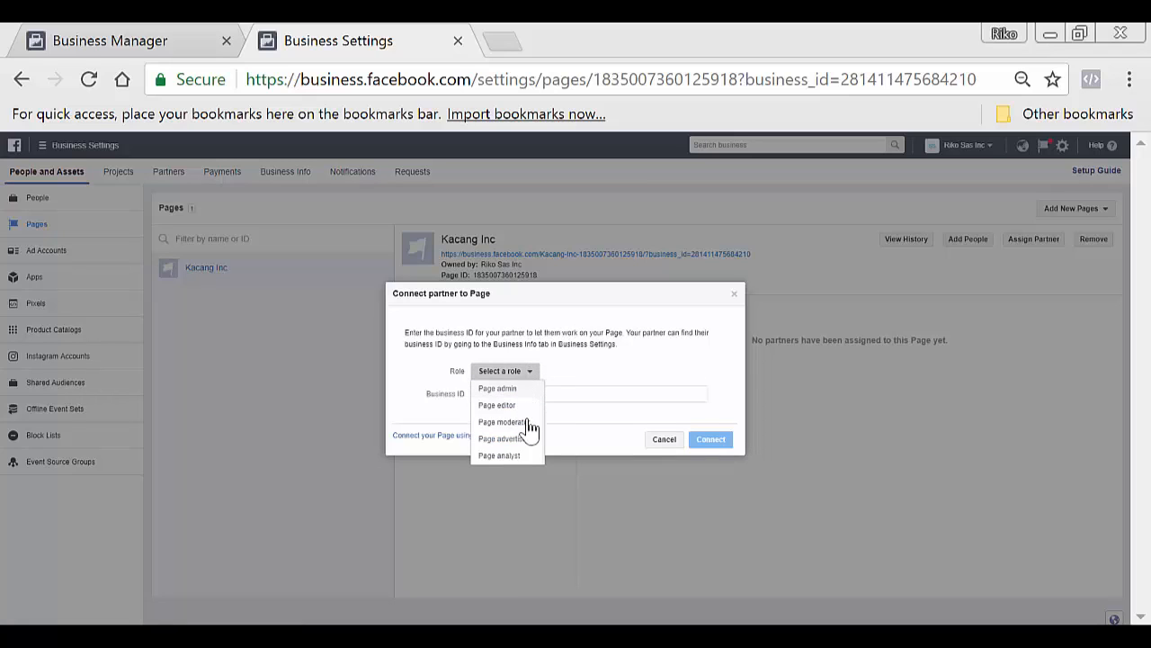
{"action": "left_click", "coordinate": [529, 439]}
{"action": "left_click", "coordinate": [531, 393]}
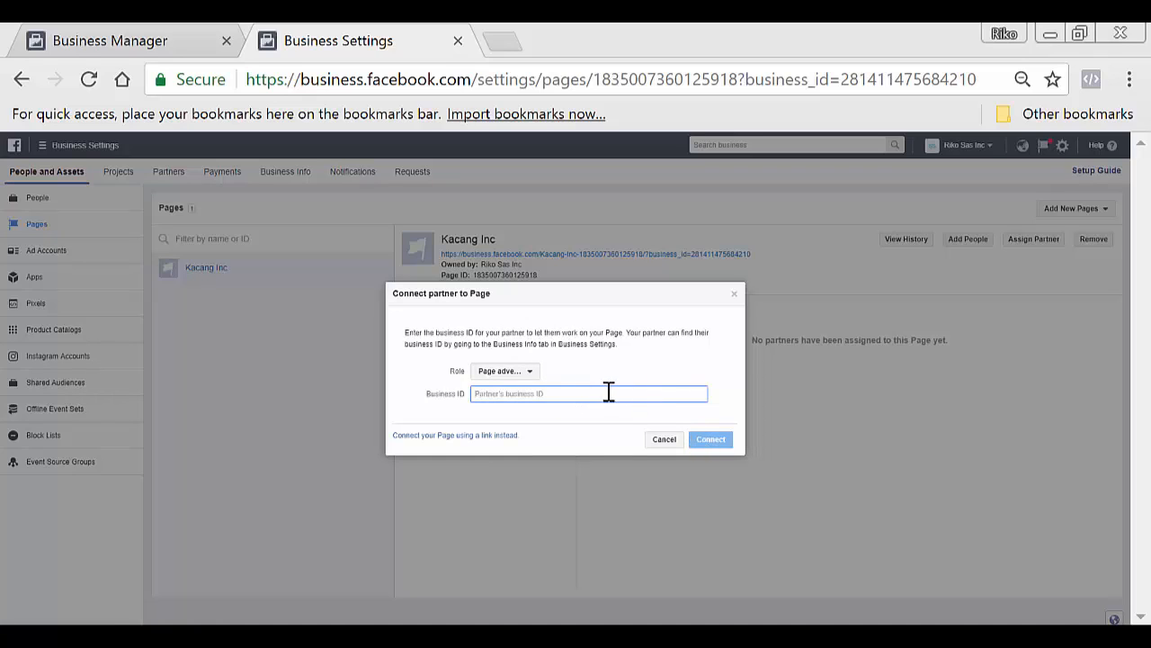
{"action": "left_click", "coordinate": [668, 442]}
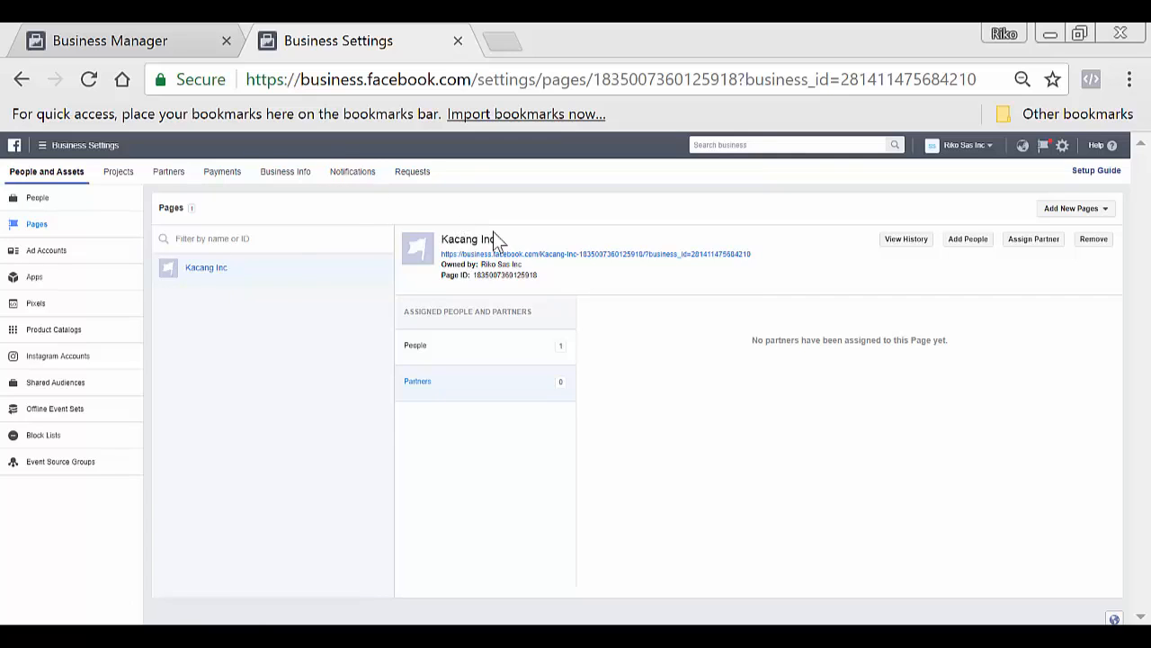
Open the Kacang Inc page's link in a new tab and scroll through it.
{"action": "right_click", "coordinate": [580, 259]}
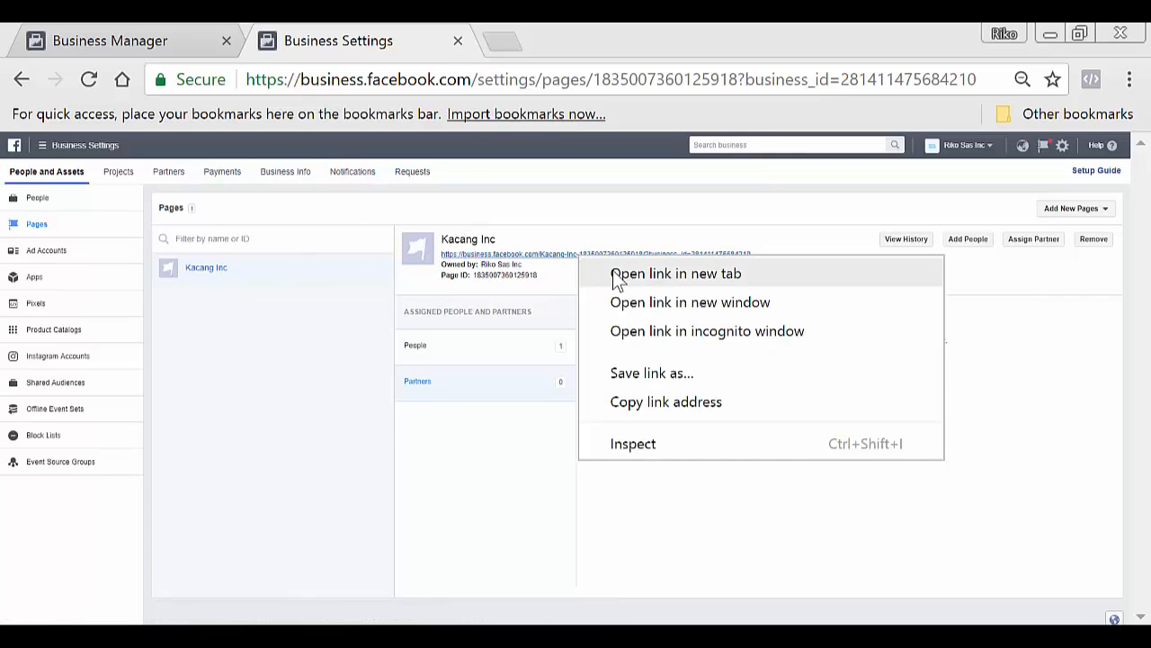
{"action": "left_click", "coordinate": [617, 273]}
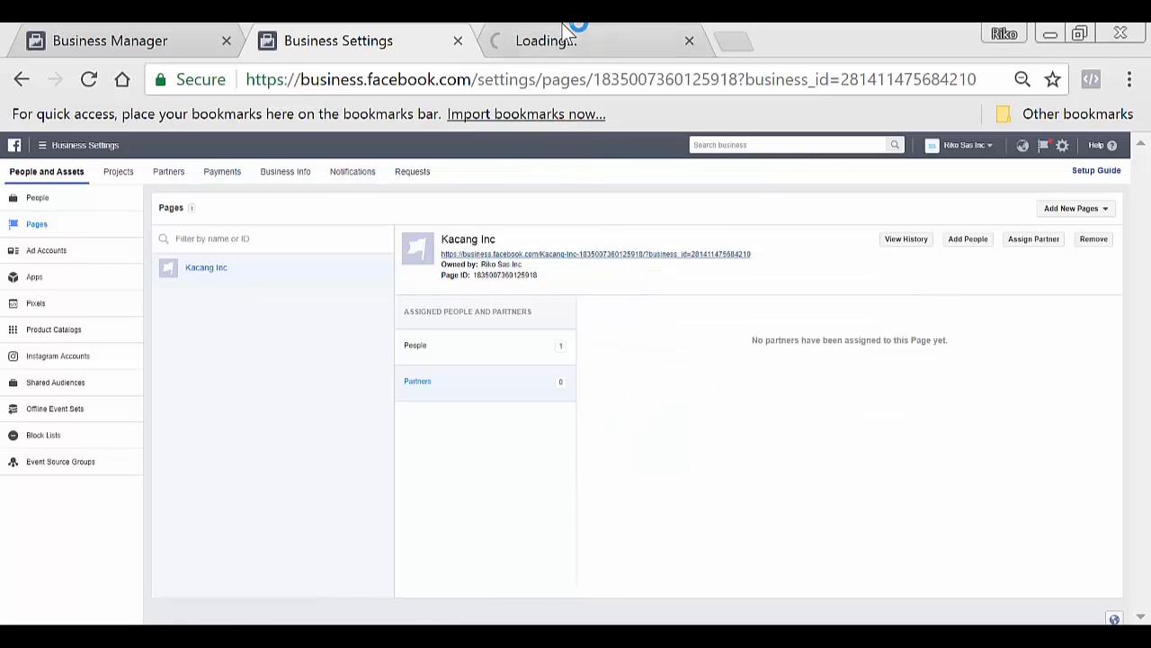
{"action": "left_click", "coordinate": [581, 40]}
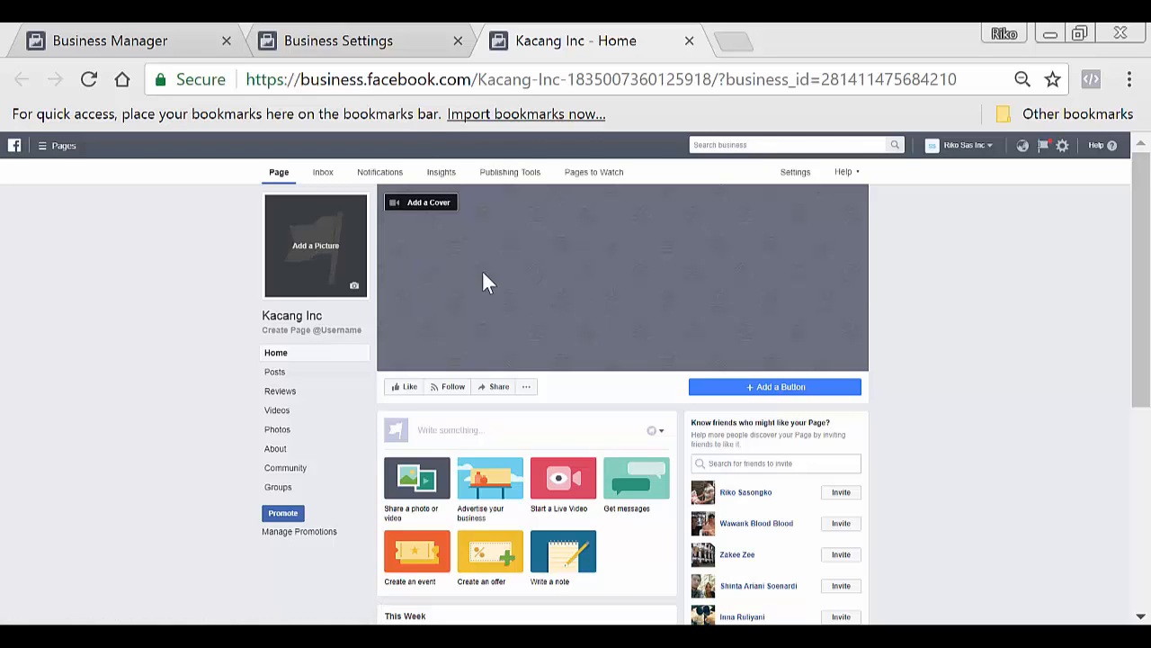
{"action": "scroll", "coordinate": [608, 322], "scroll_direction": "down", "scroll_amount": 4}
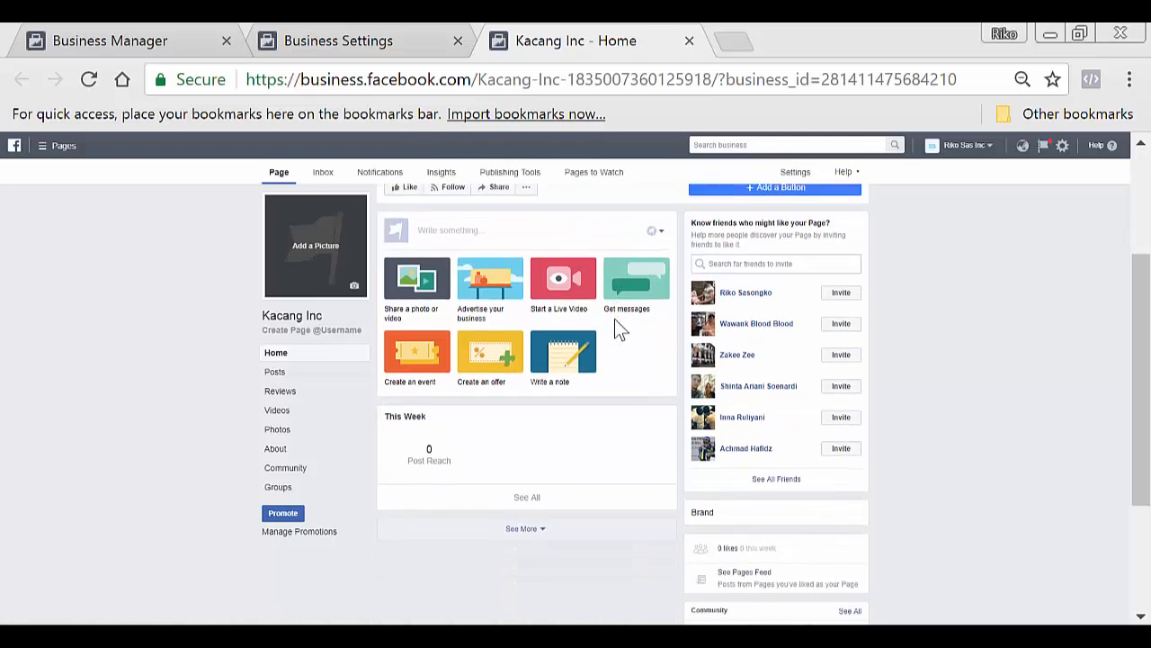
{"action": "scroll", "coordinate": [594, 369], "scroll_direction": "up", "scroll_amount": 3}
{"action": "scroll", "coordinate": [663, 355], "scroll_direction": "up", "scroll_amount": 2}
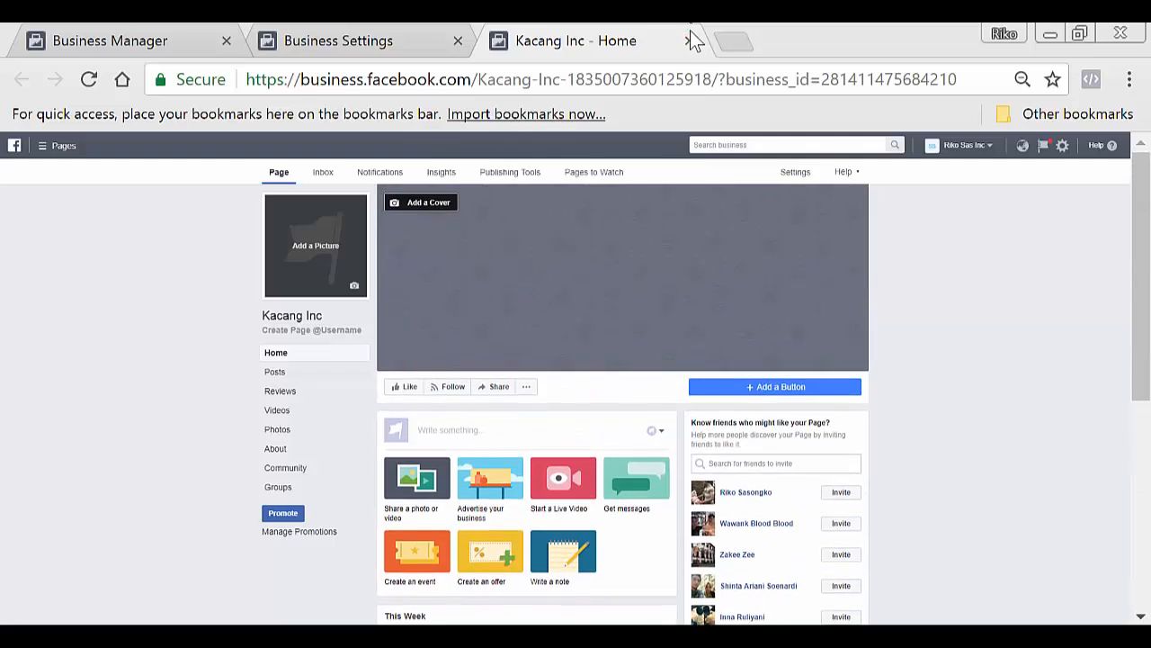
Close the Kacang Inc tab and show the add options on the empty Ad Accounts list.
{"action": "left_click", "coordinate": [690, 41]}
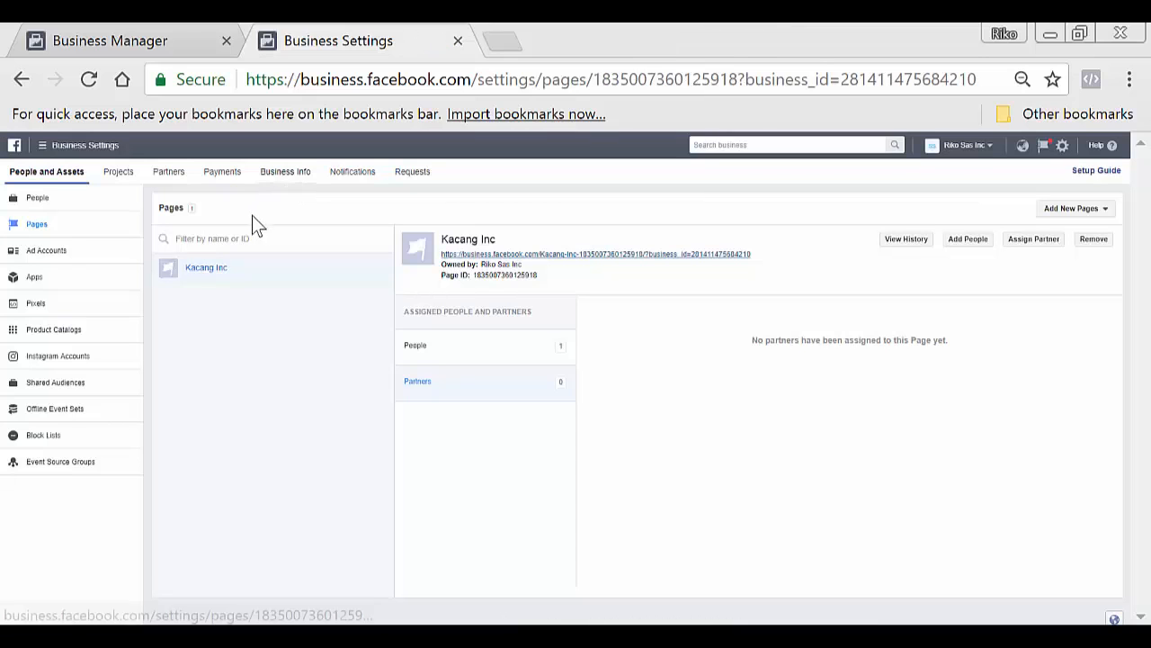
{"action": "left_click", "coordinate": [71, 258]}
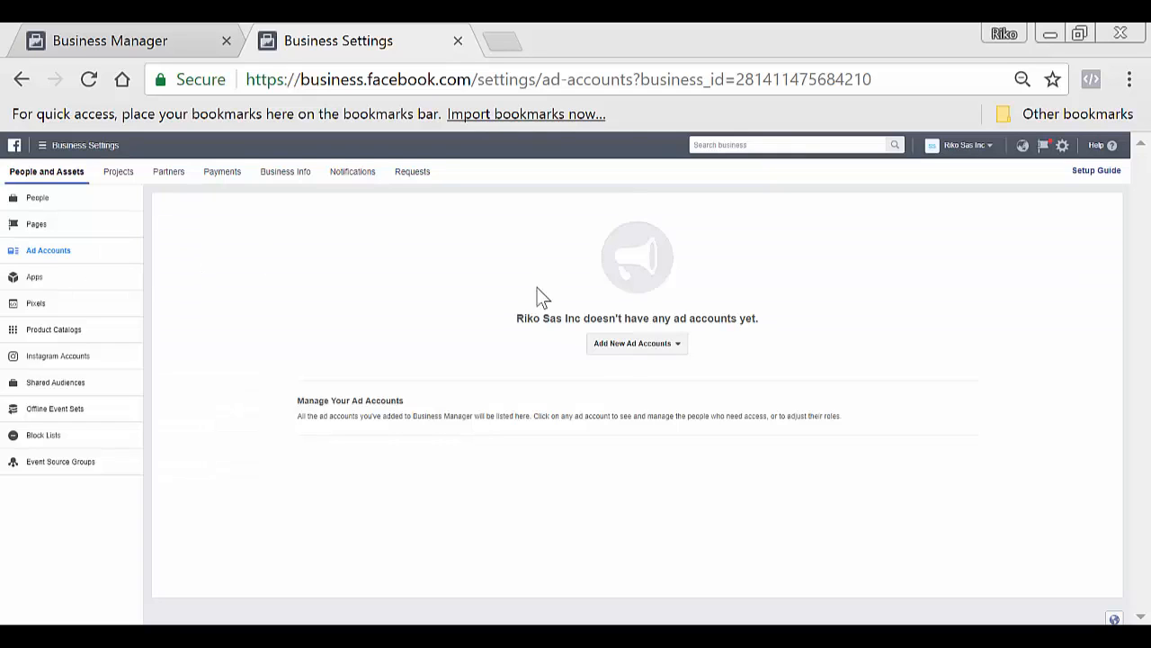
{"action": "left_click", "coordinate": [632, 350]}
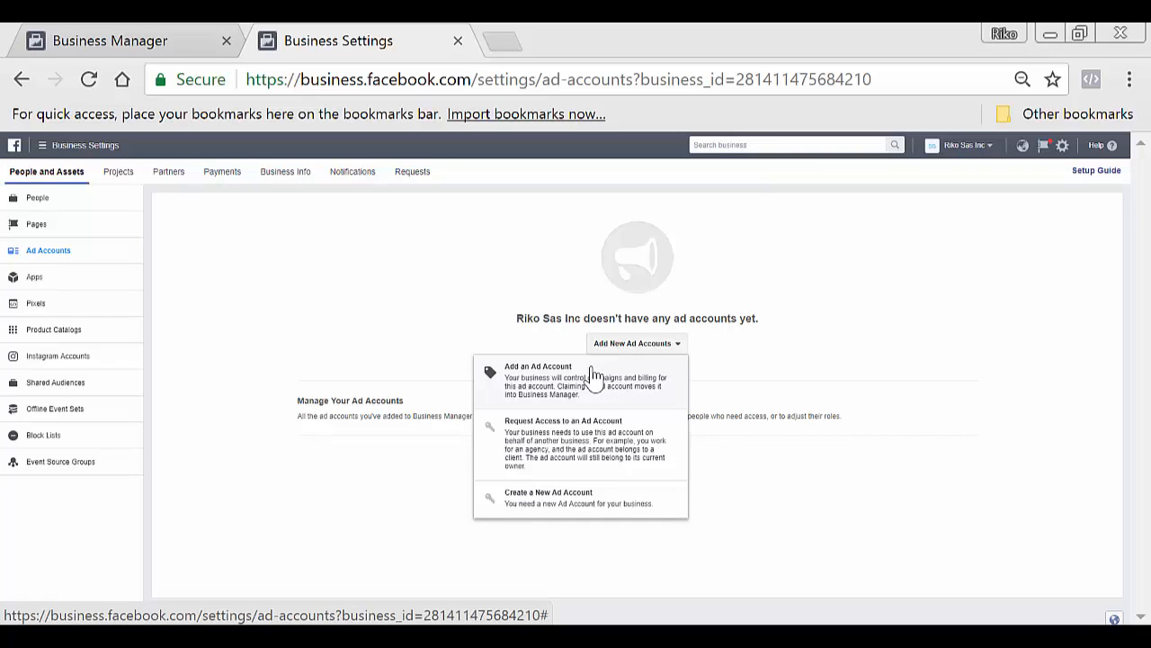
Start creating a new ad account named Manager 1.
{"action": "left_click", "coordinate": [584, 490]}
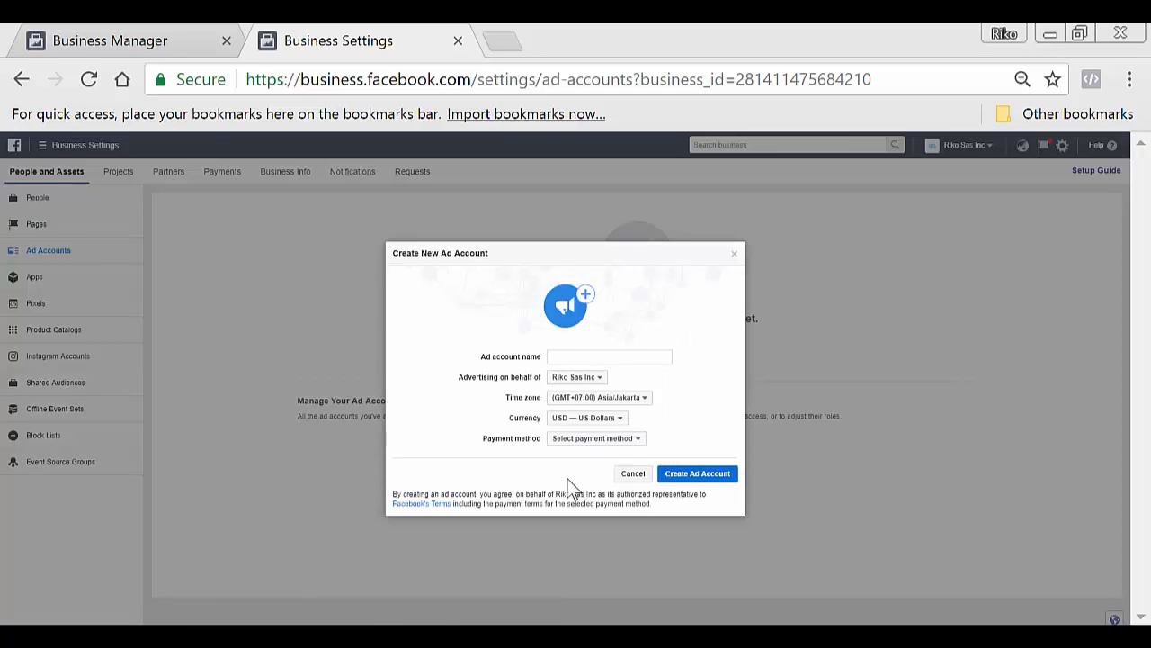
{"action": "left_click", "coordinate": [651, 358]}
{"action": "type", "text": "Manager 1"}
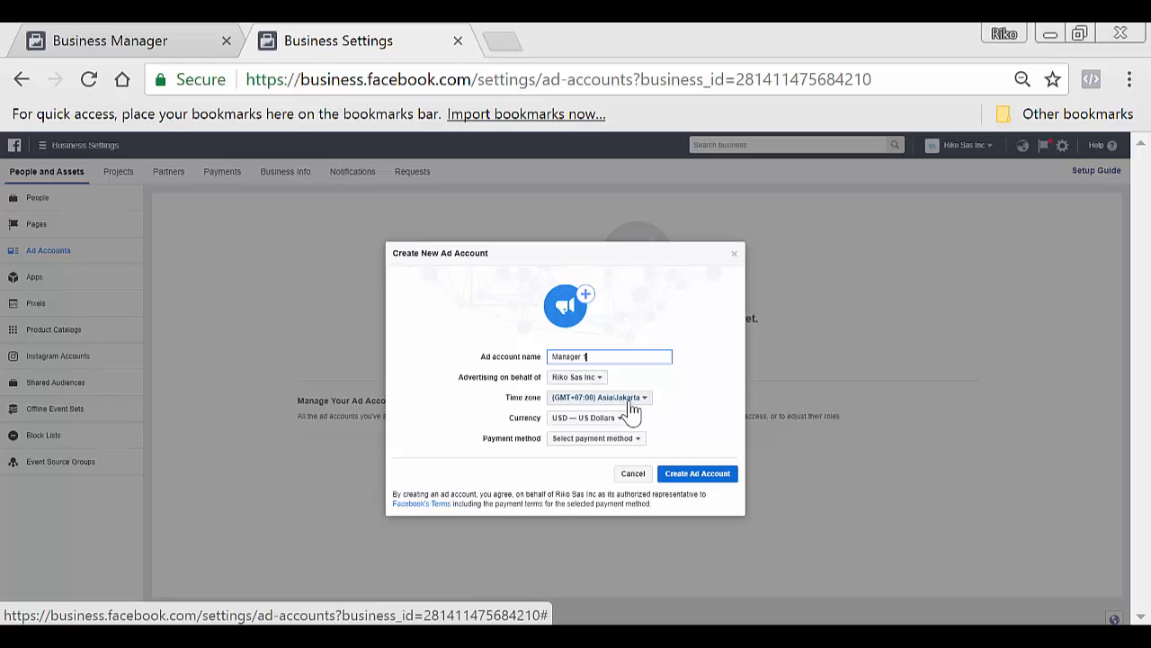
Set the account's time zone to (GMT-07:00) America/Los Angeles.
{"action": "left_click", "coordinate": [632, 398]}
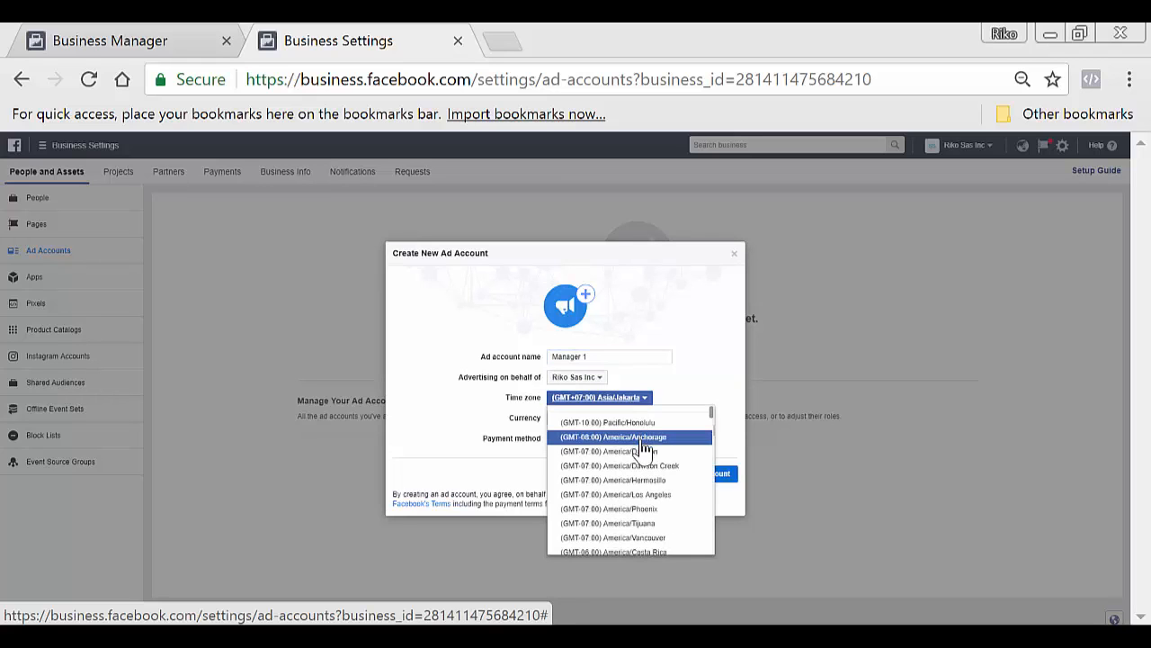
{"action": "scroll", "coordinate": [675, 473], "scroll_direction": "down", "scroll_amount": 1}
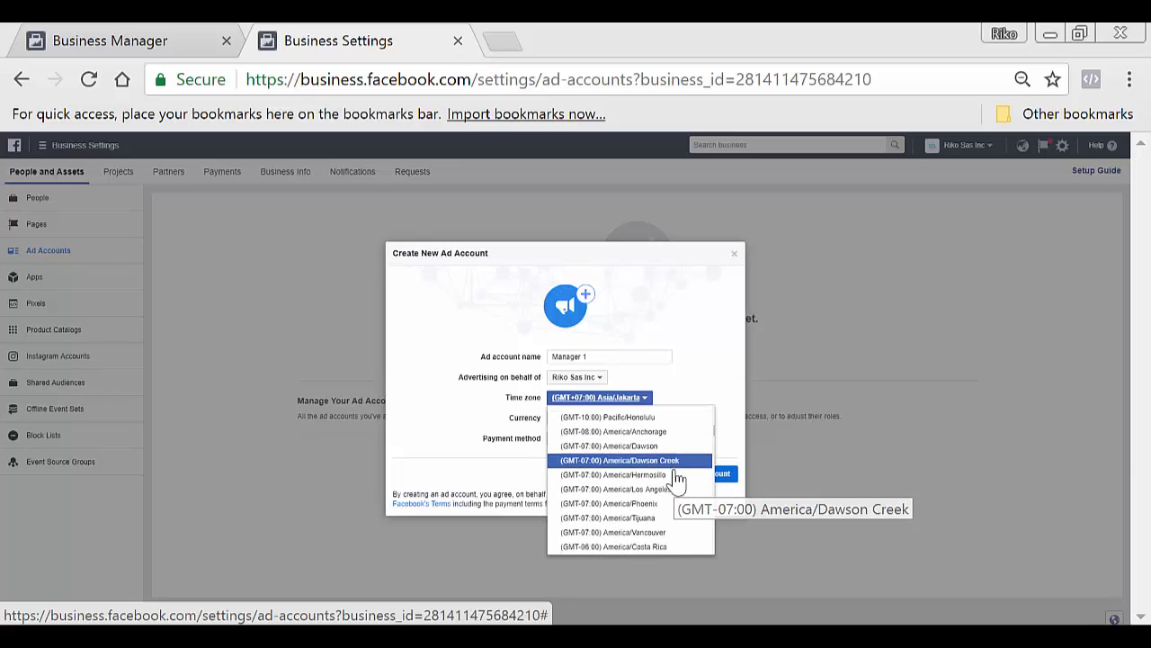
{"action": "scroll", "coordinate": [686, 474], "scroll_direction": "up", "scroll_amount": 1}
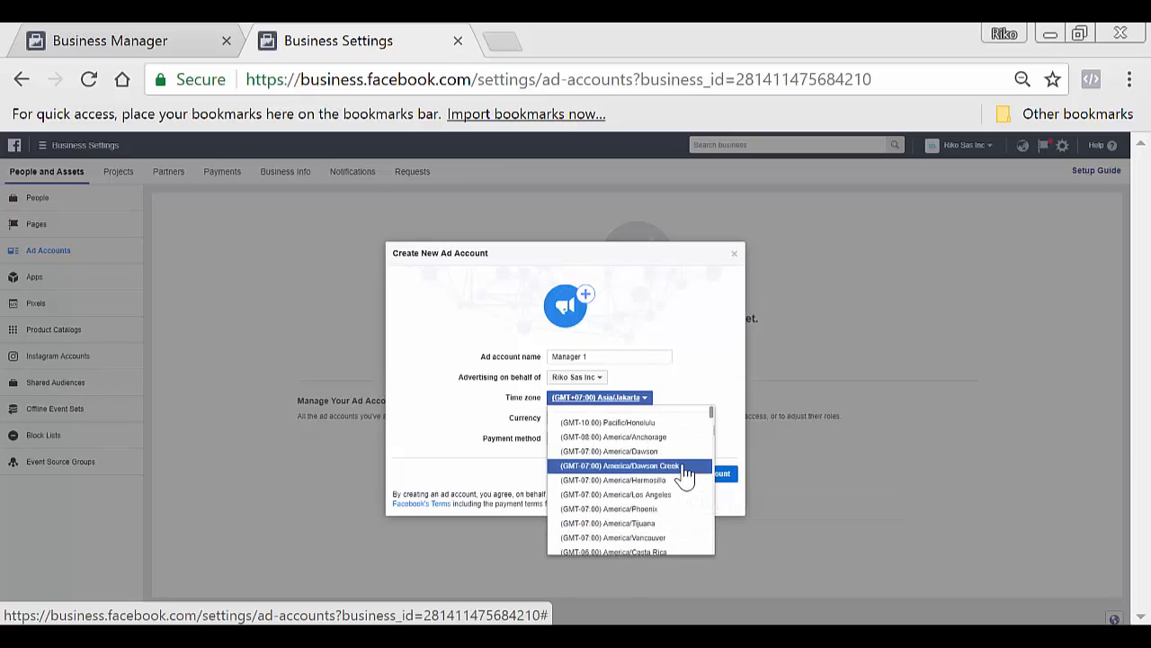
{"action": "scroll", "coordinate": [654, 450], "scroll_direction": "down", "scroll_amount": 3}
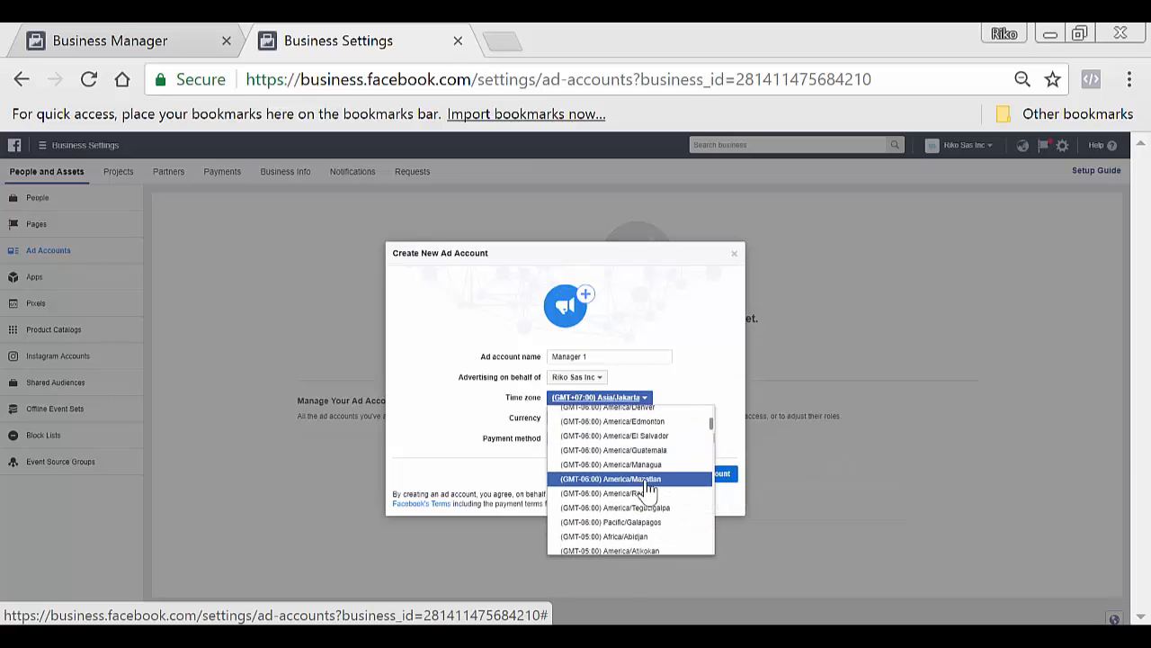
{"action": "scroll", "coordinate": [651, 486], "scroll_direction": "up", "scroll_amount": 2}
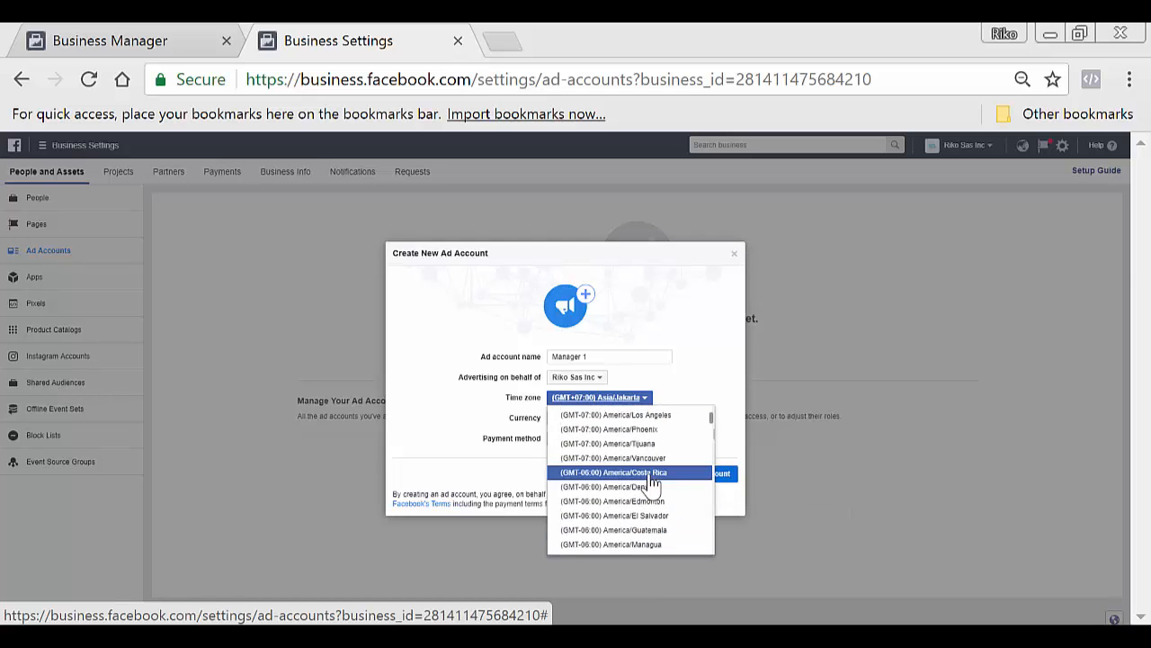
{"action": "scroll", "coordinate": [653, 475], "scroll_direction": "up", "scroll_amount": 1}
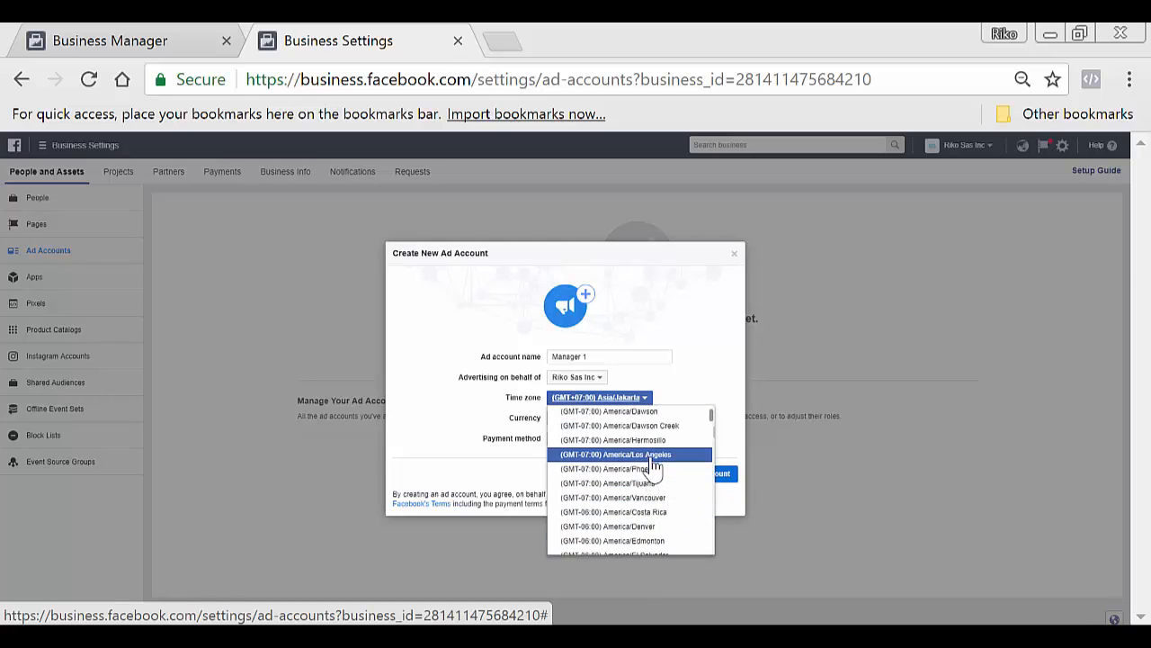
{"action": "left_click", "coordinate": [656, 457]}
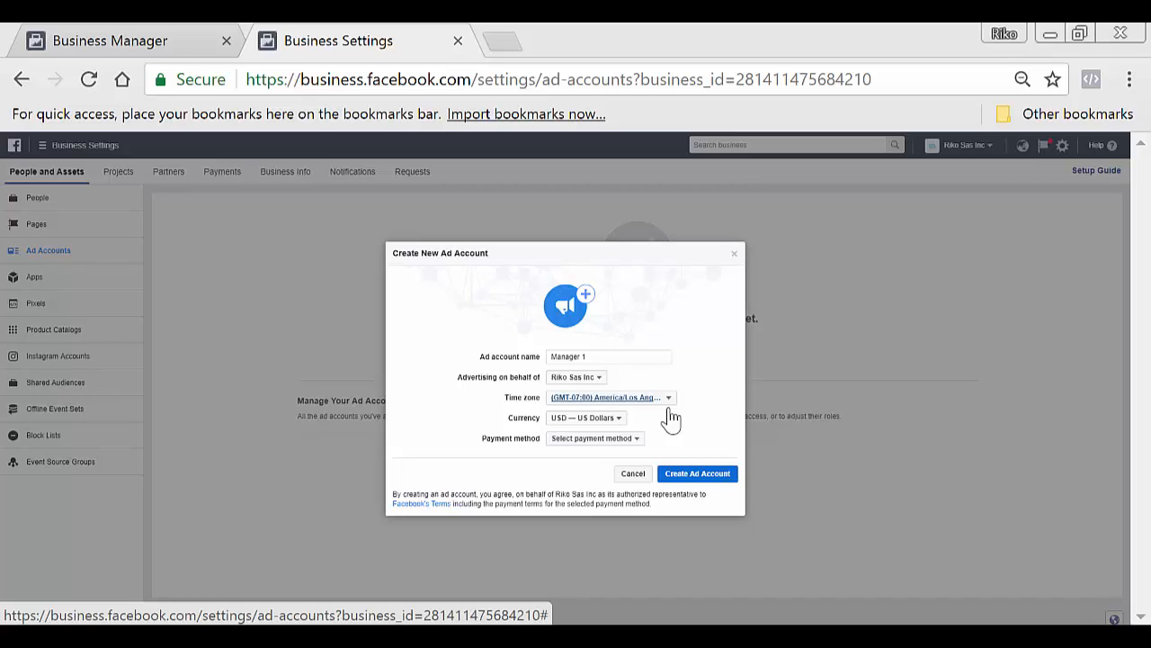
Set Manager 1's currency to IDR — Indonesian Rupiah and its payment method to the VISA card.
{"action": "left_click", "coordinate": [609, 419]}
{"action": "scroll", "coordinate": [612, 493], "scroll_direction": "down", "scroll_amount": 2}
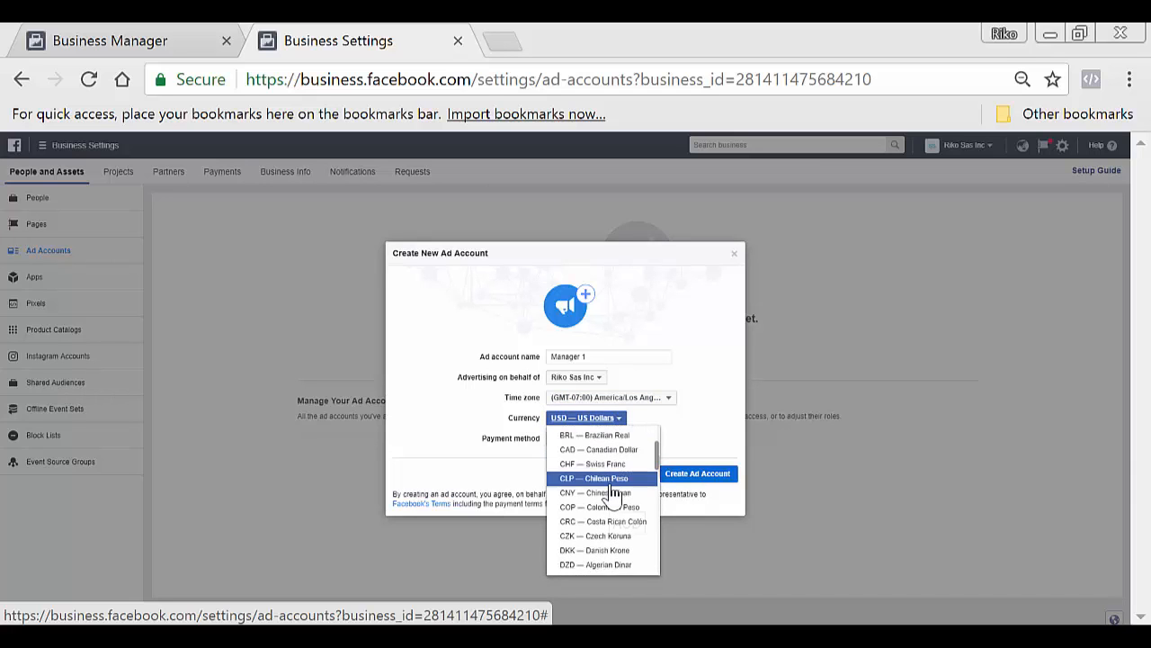
{"action": "scroll", "coordinate": [611, 493], "scroll_direction": "down", "scroll_amount": 3}
{"action": "left_click", "coordinate": [611, 480]}
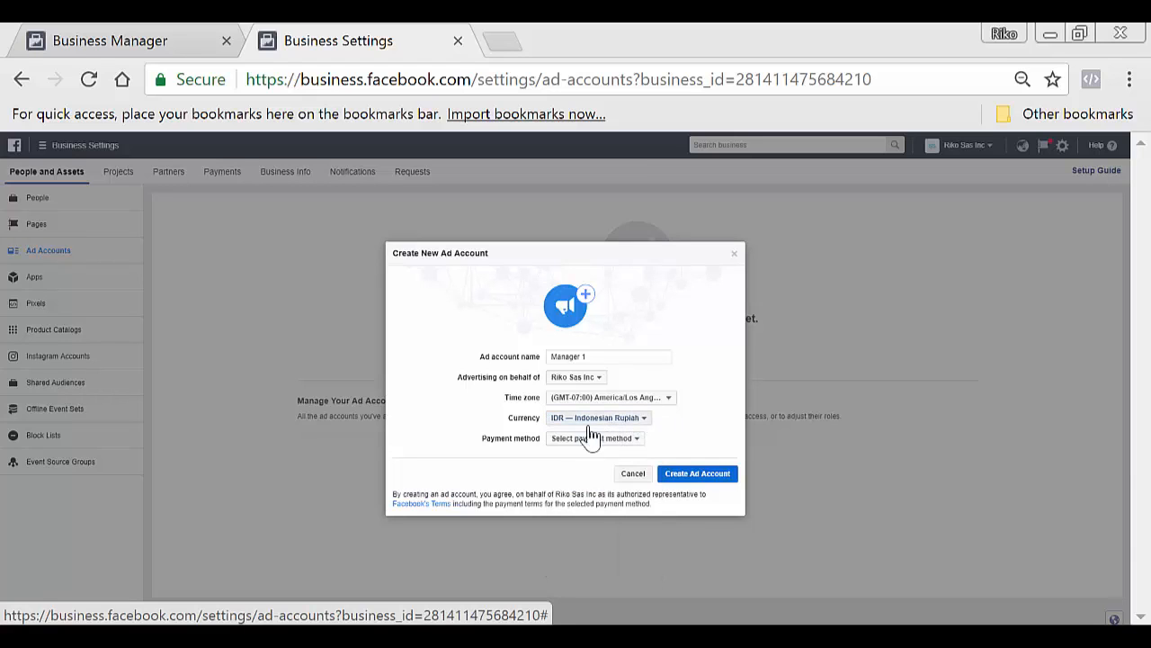
{"action": "left_click", "coordinate": [636, 440]}
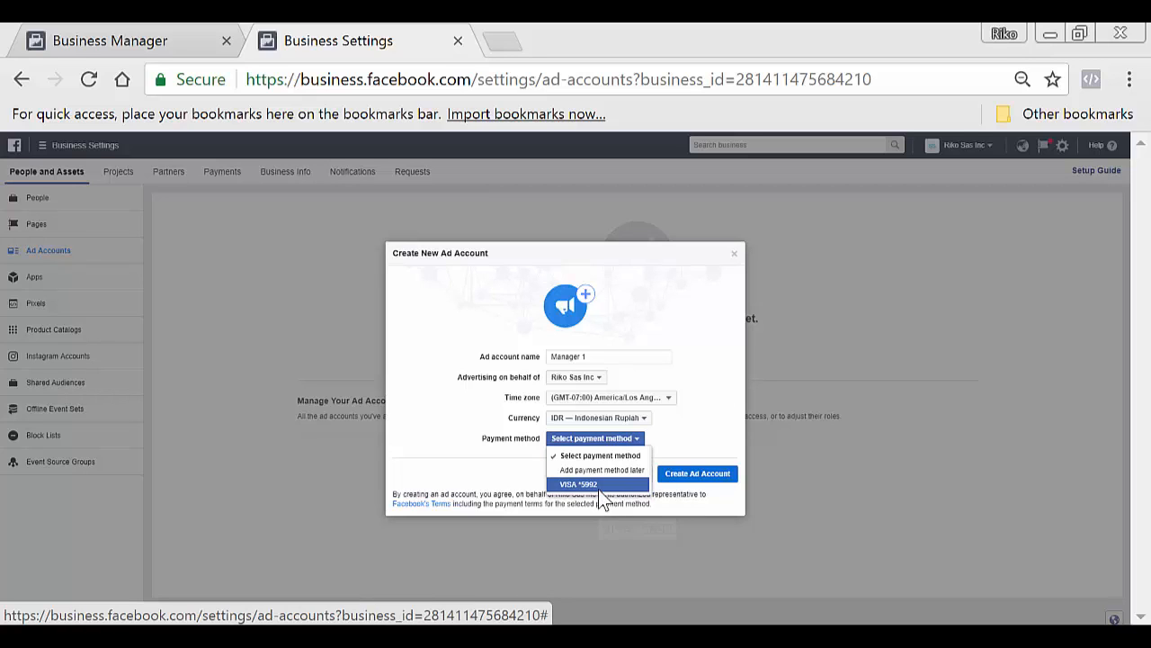
{"action": "left_click", "coordinate": [599, 489]}
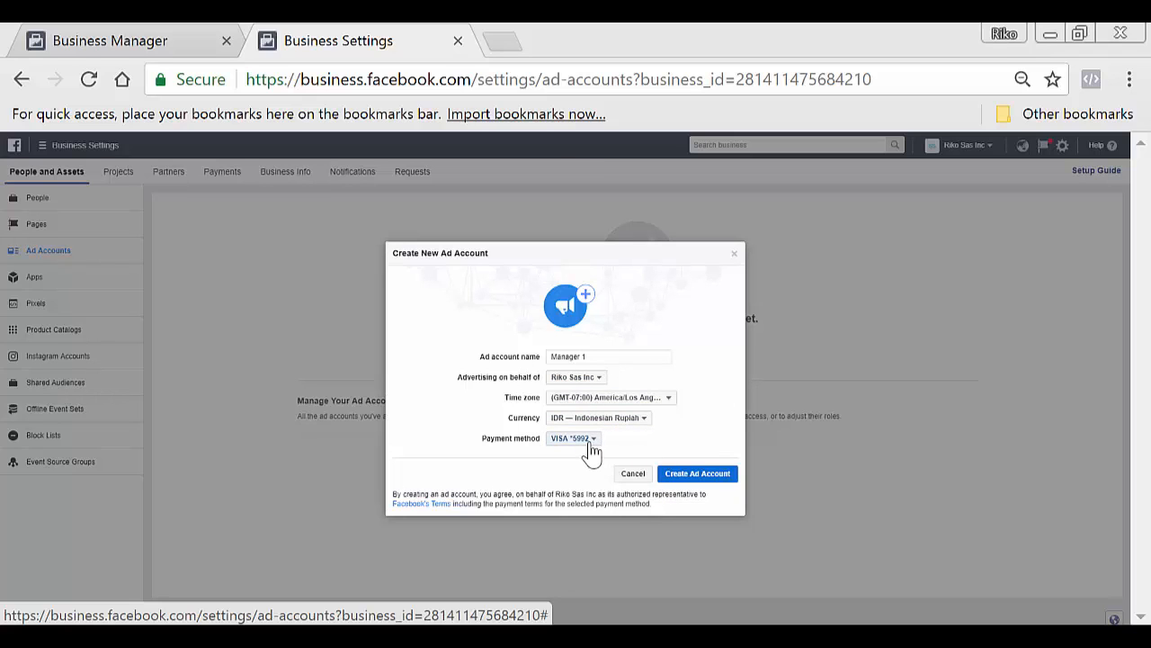
Create Manager 1, keep the default role, skip adding people, and close the confirmation.
{"action": "left_click", "coordinate": [703, 483]}
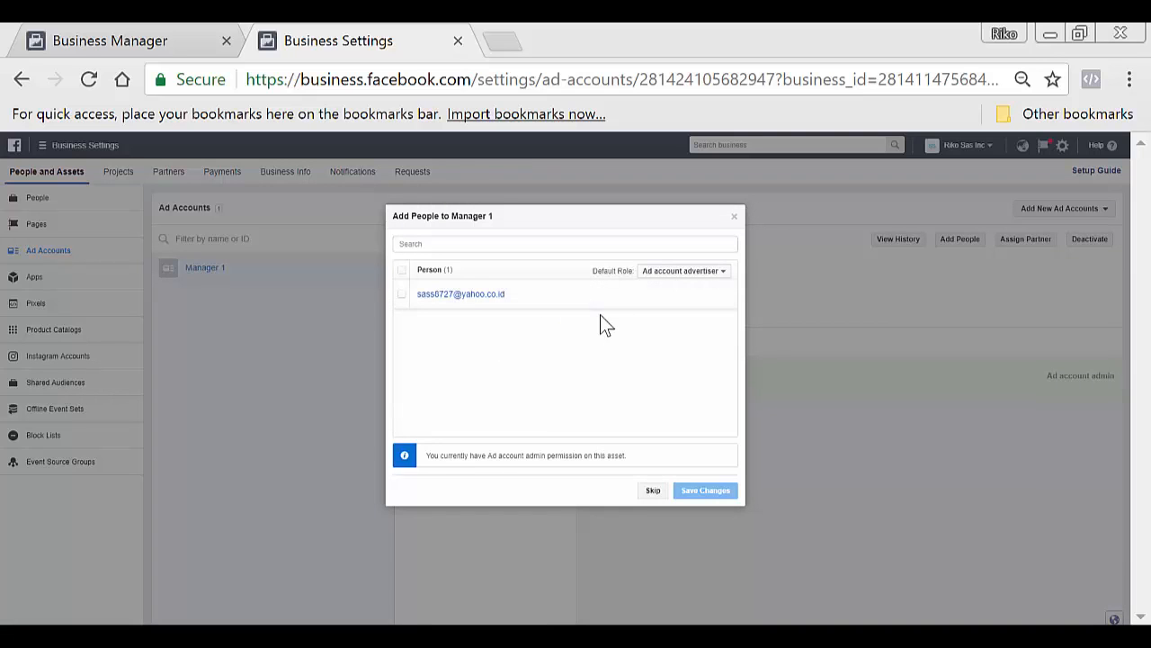
{"action": "left_click", "coordinate": [706, 277]}
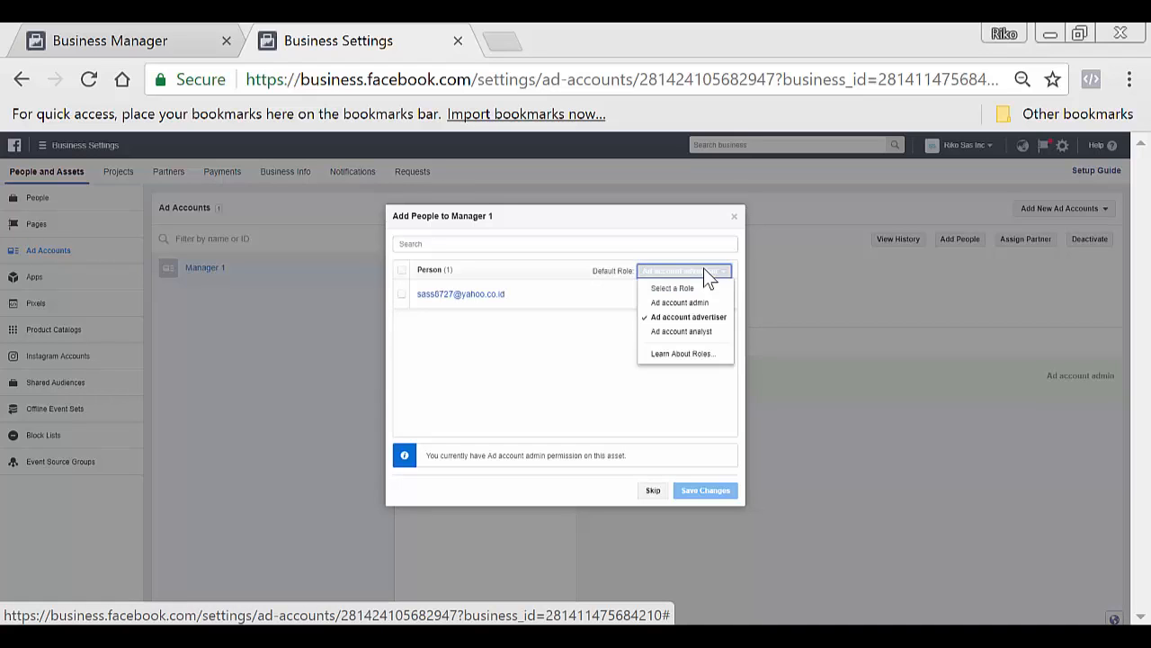
{"action": "left_click", "coordinate": [482, 331]}
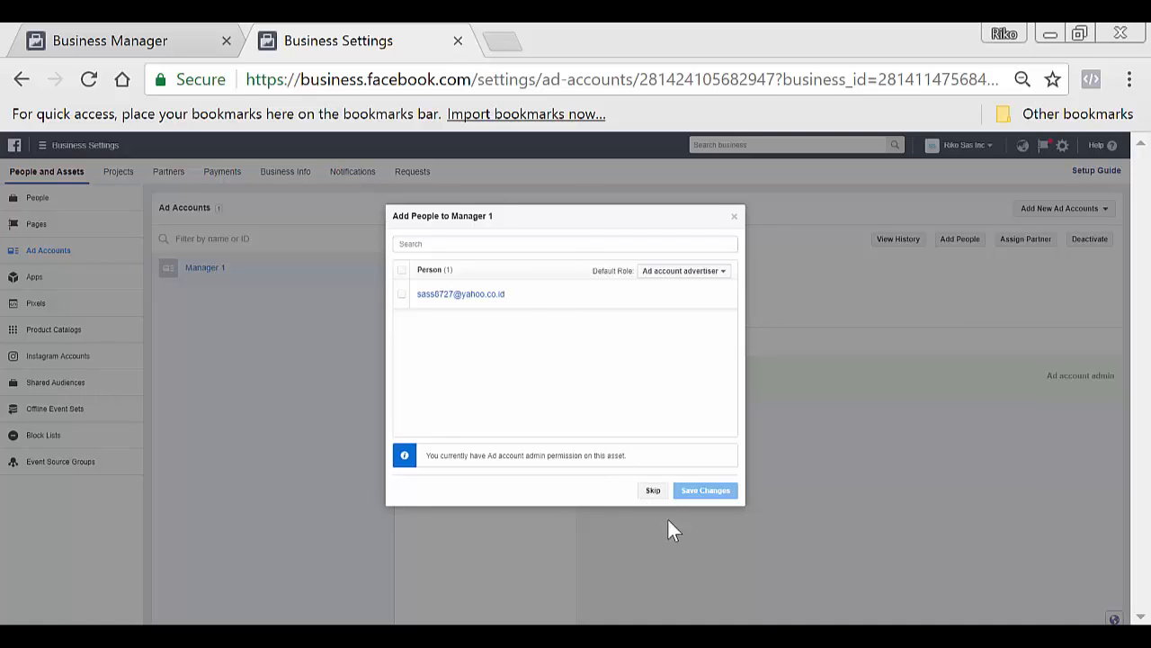
{"action": "left_click", "coordinate": [653, 492]}
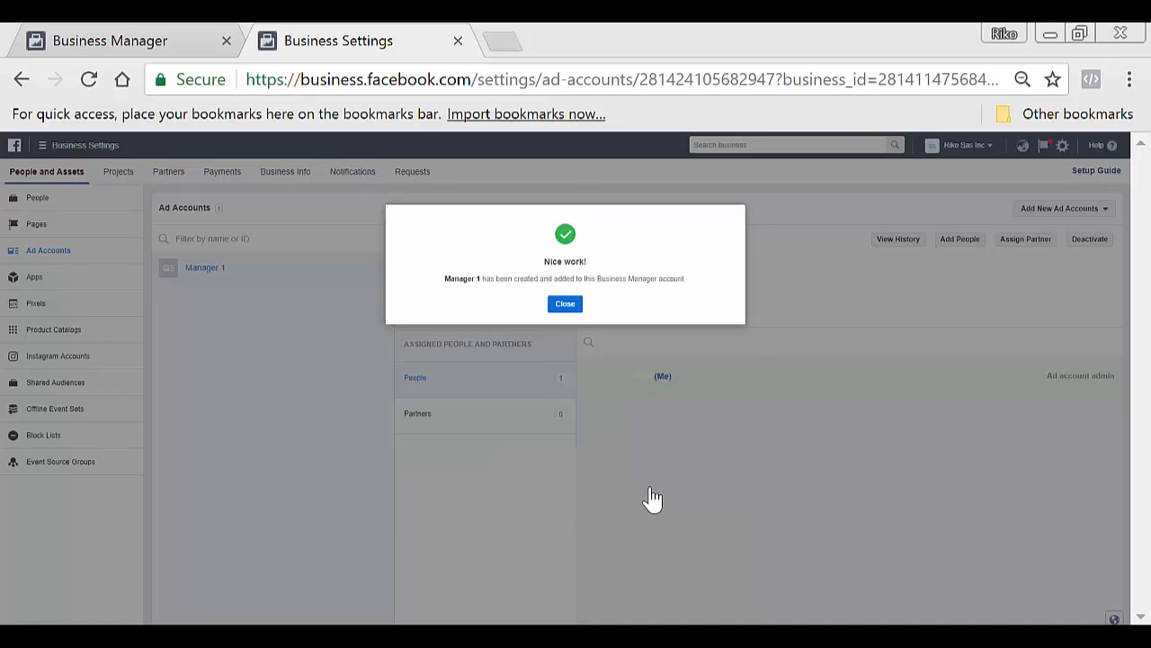
{"action": "left_click", "coordinate": [561, 315]}
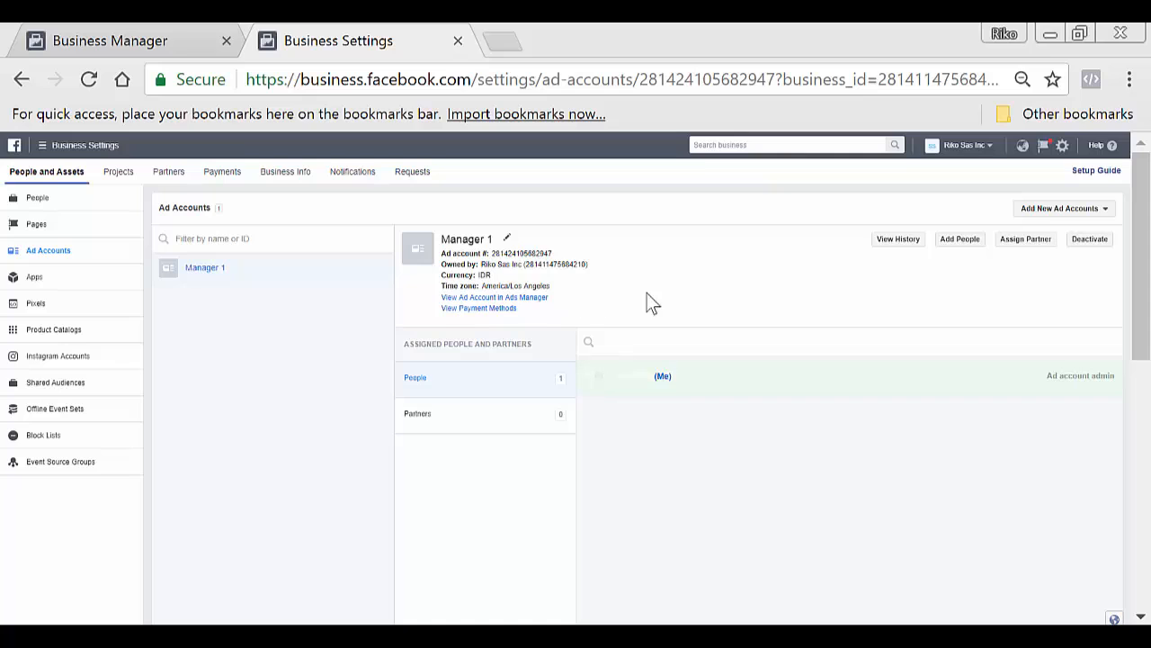
Start the Manager 2 ad account with America/Los Angeles time zone and IDR currency.
{"action": "left_click", "coordinate": [1063, 211]}
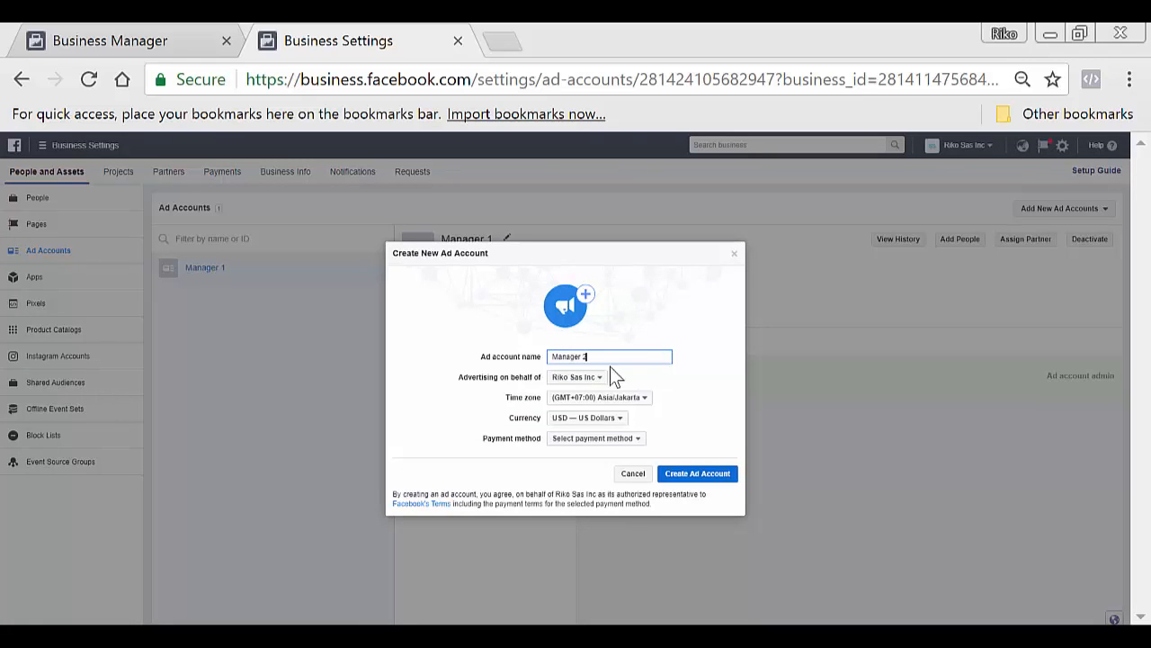
{"action": "left_click", "coordinate": [645, 398]}
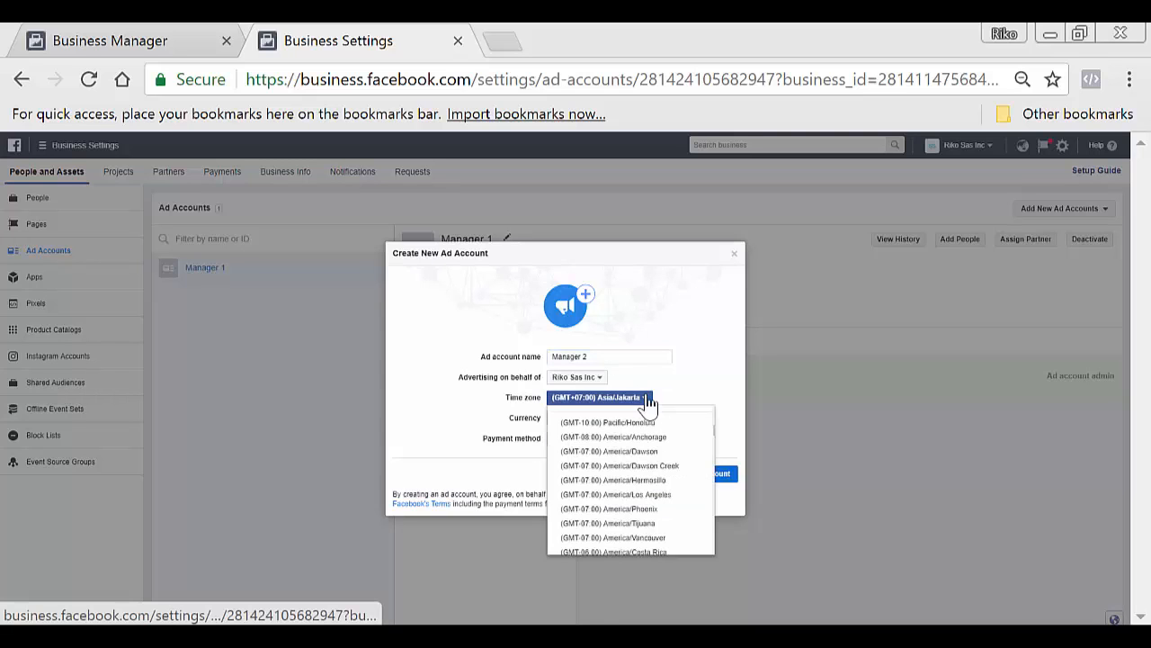
{"action": "left_click", "coordinate": [676, 494]}
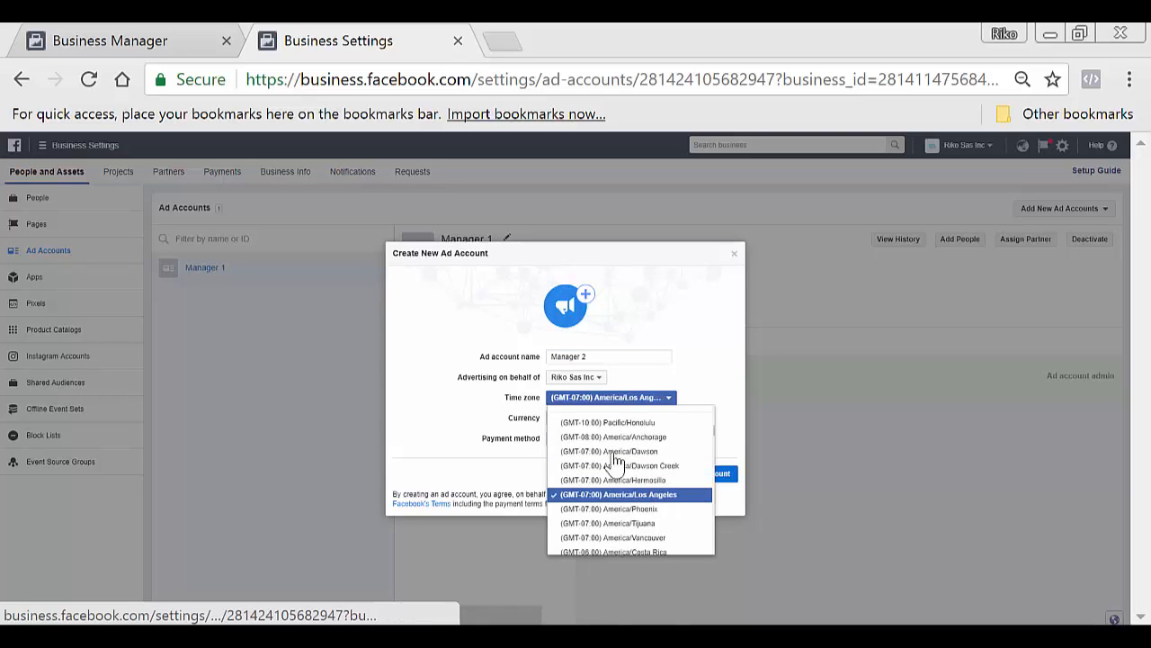
{"action": "left_click", "coordinate": [596, 418]}
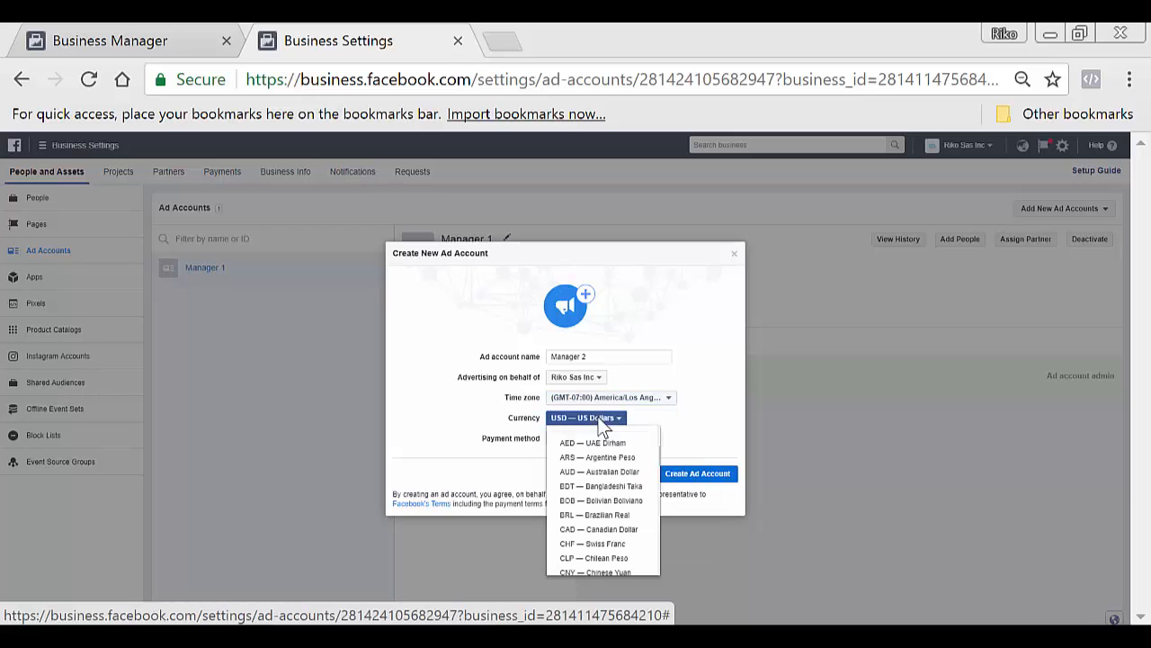
{"action": "scroll", "coordinate": [619, 477], "scroll_direction": "down", "scroll_amount": 2}
{"action": "scroll", "coordinate": [620, 490], "scroll_direction": "down", "scroll_amount": 3}
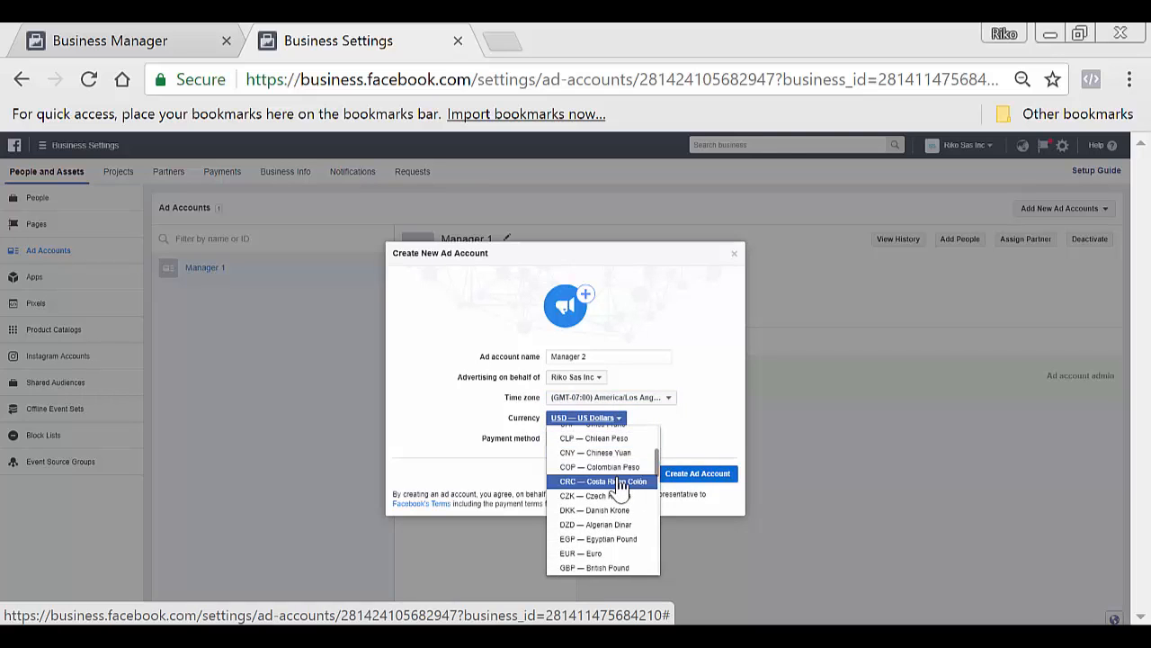
{"action": "scroll", "coordinate": [621, 499], "scroll_direction": "down", "scroll_amount": 2}
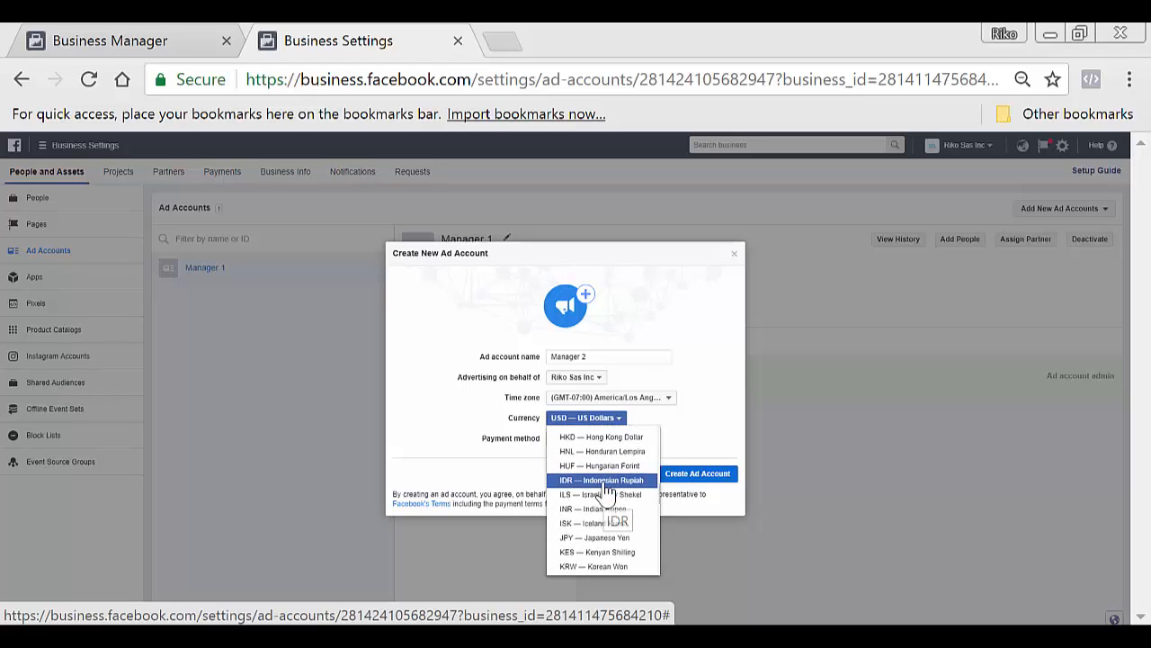
{"action": "left_click", "coordinate": [594, 479]}
Bill Manager 2 to the VISA card, create it, and skip adding people.
{"action": "left_click", "coordinate": [575, 439]}
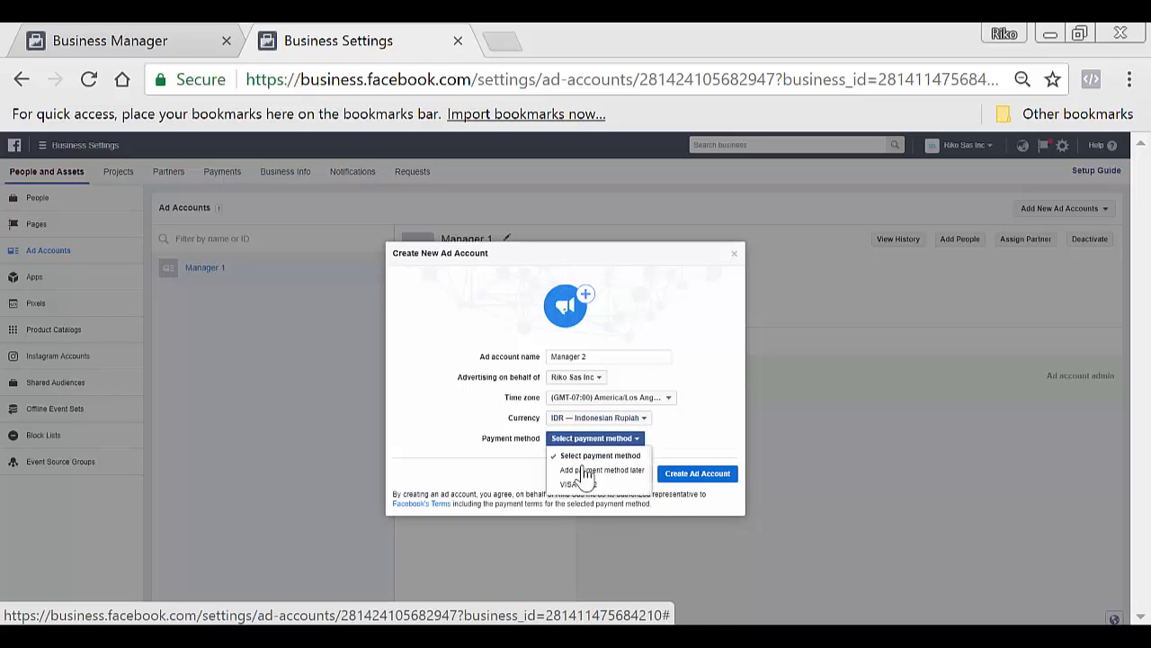
{"action": "left_click", "coordinate": [617, 490]}
{"action": "left_click", "coordinate": [688, 477]}
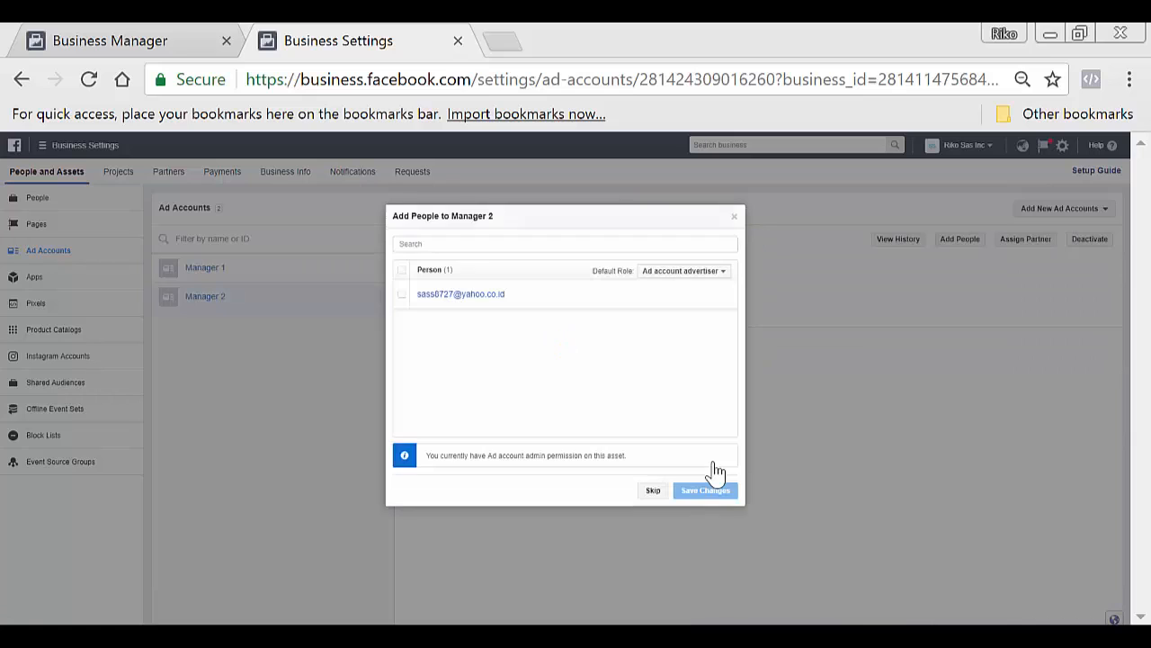
{"action": "left_click", "coordinate": [661, 492]}
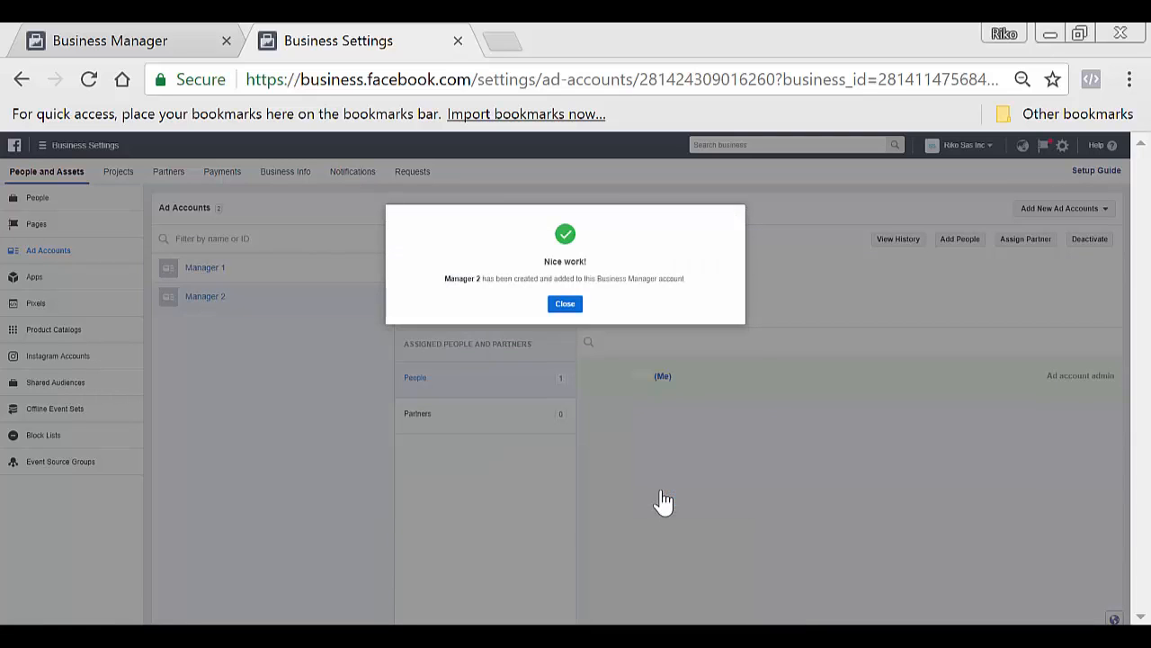
{"action": "left_click", "coordinate": [559, 308]}
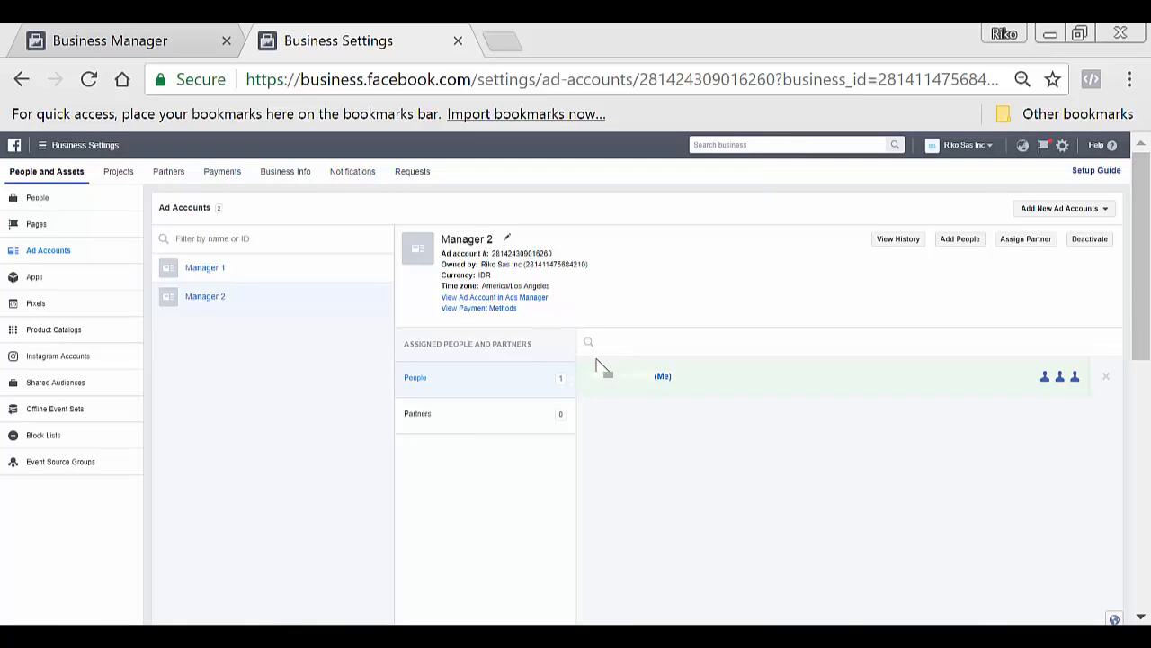
Start a new ad account, Manager 3, on America/Los Angeles time.
{"action": "left_click", "coordinate": [1039, 212]}
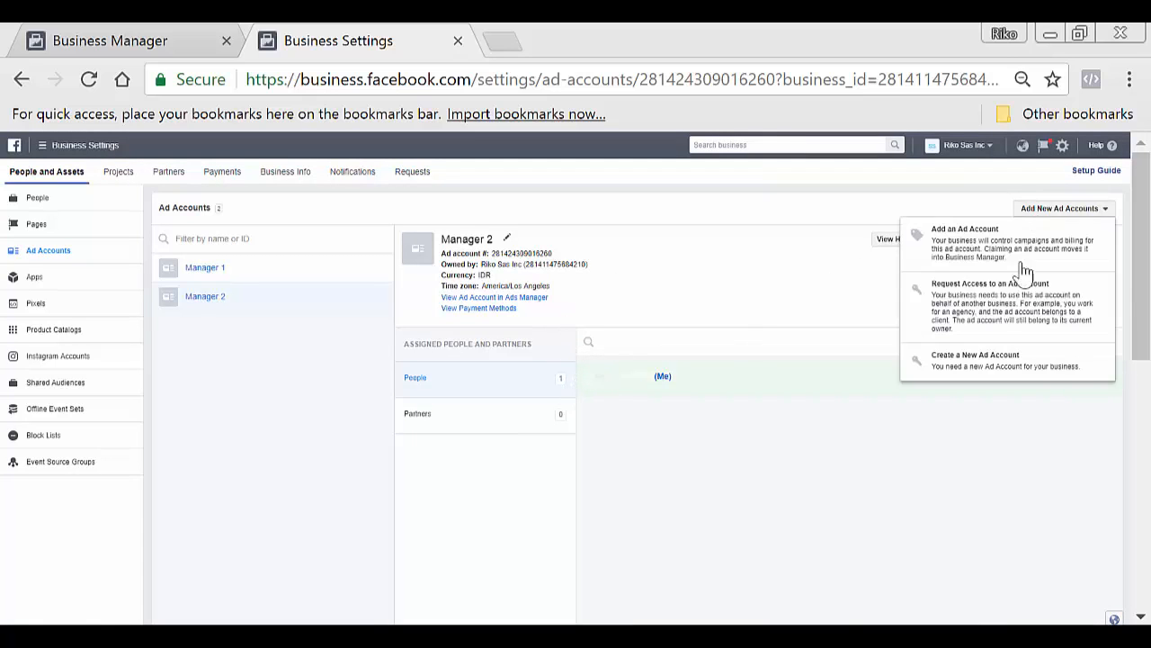
{"action": "left_click", "coordinate": [1012, 378]}
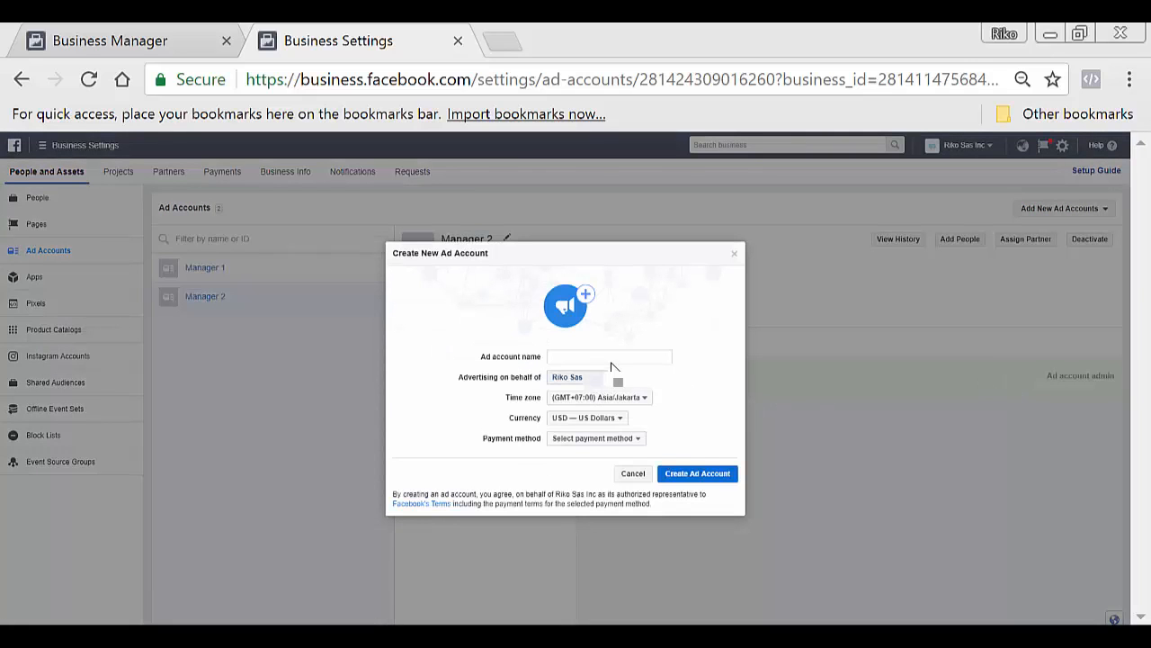
{"action": "left_click", "coordinate": [617, 357]}
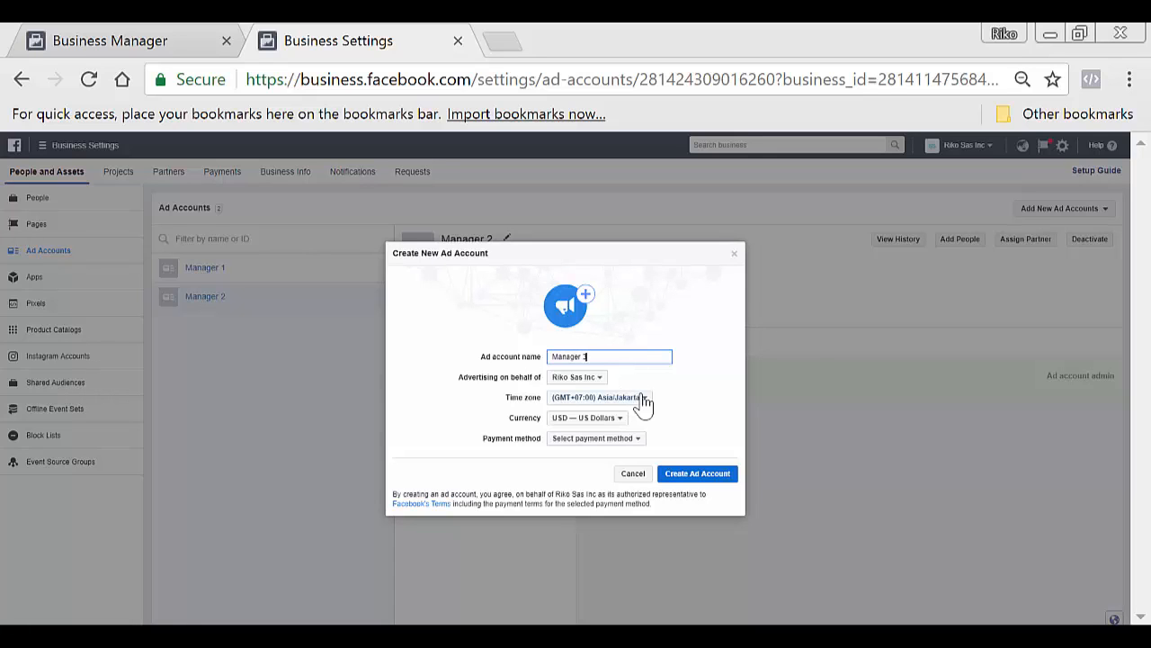
{"action": "left_click", "coordinate": [643, 398]}
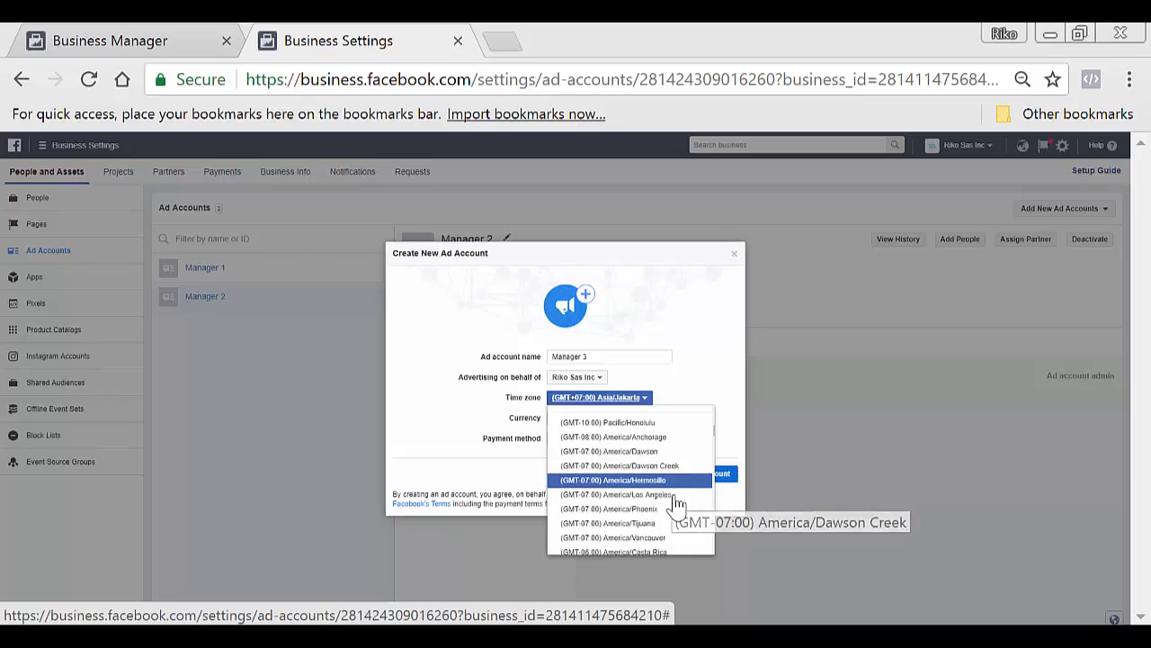
{"action": "left_click", "coordinate": [645, 496]}
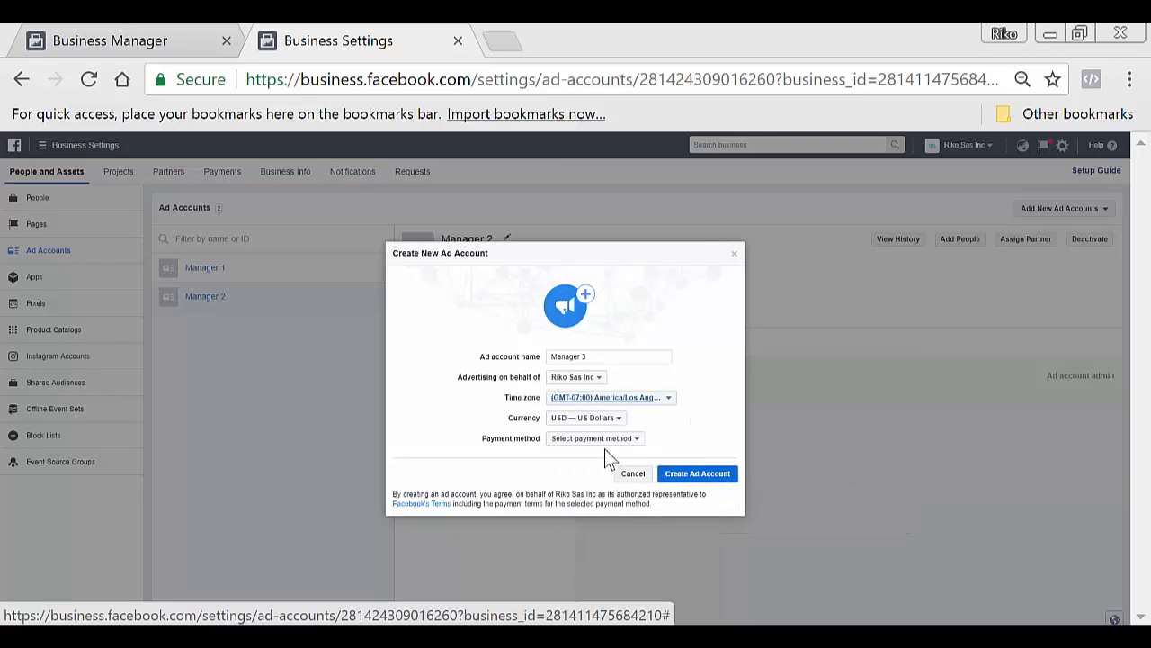
Set Manager 3's currency to IDR — Indonesian Rupiah.
{"action": "left_click", "coordinate": [612, 419]}
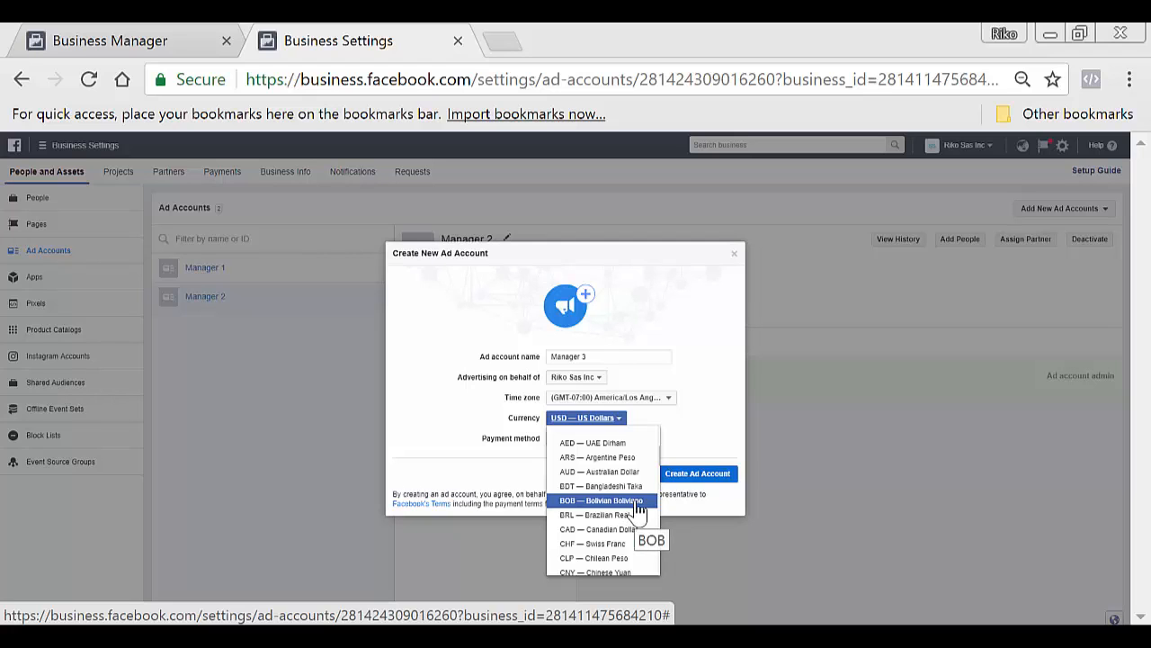
{"action": "scroll", "coordinate": [637, 517], "scroll_direction": "down", "scroll_amount": 3}
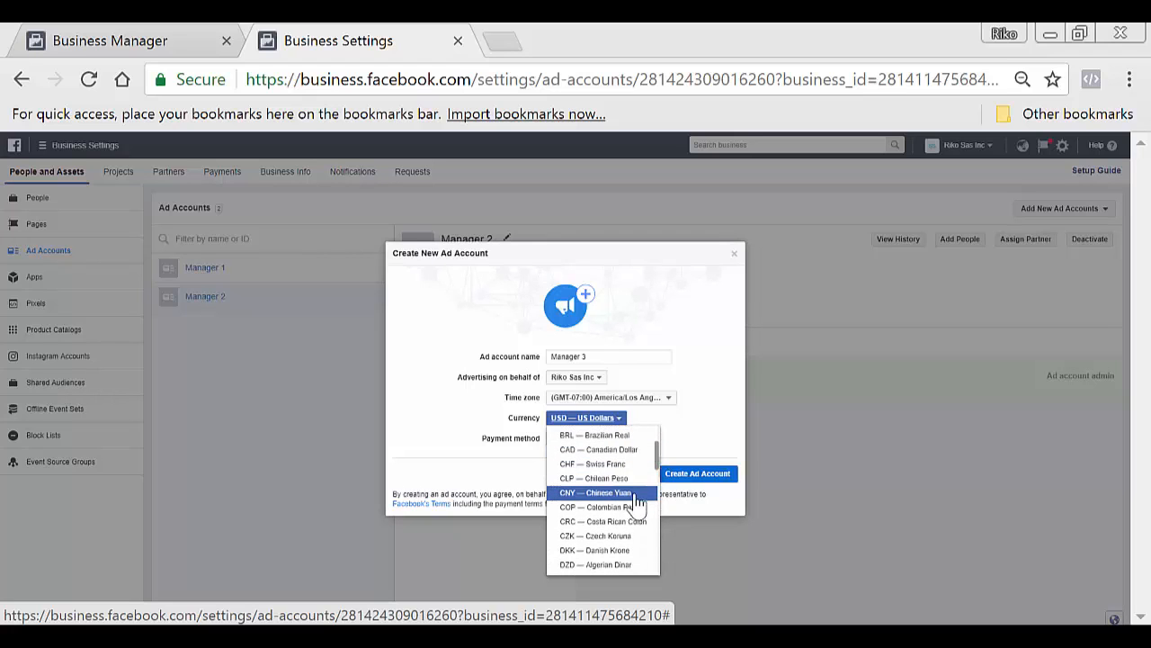
{"action": "key", "text": "Down"}
{"action": "key", "text": "Down"}
{"action": "key", "text": "Down"}
{"action": "key", "text": "Down"}
{"action": "key", "text": "Down"}
{"action": "key", "text": "Down"}
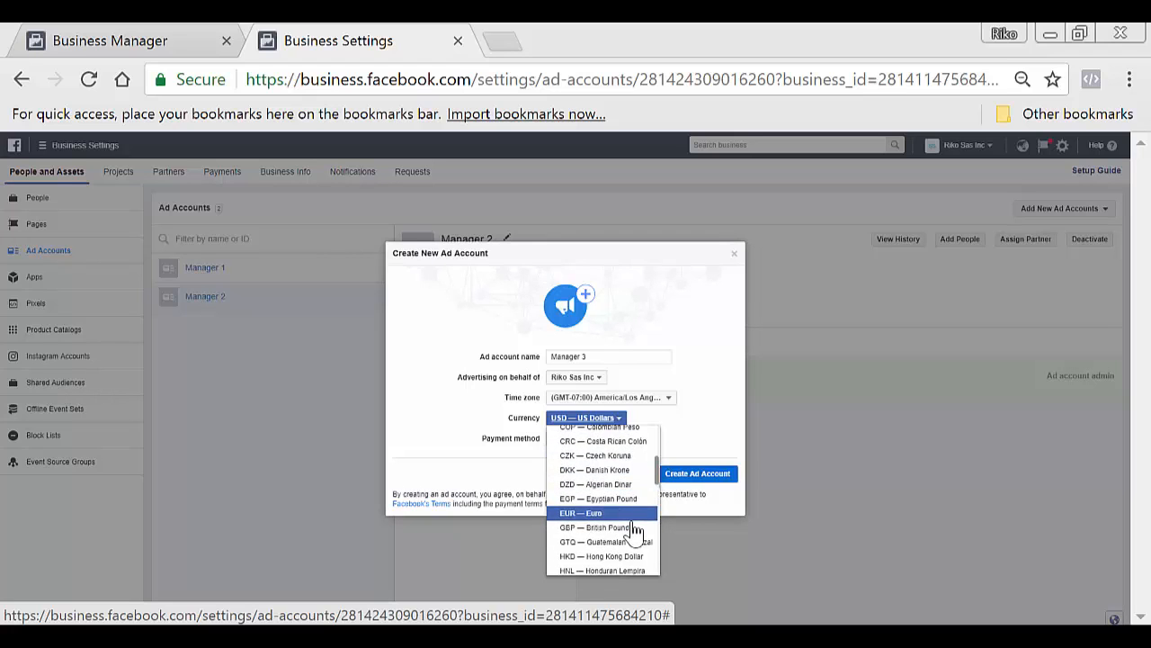
{"action": "scroll", "coordinate": [634, 533], "scroll_direction": "up", "scroll_amount": 1}
{"action": "scroll", "coordinate": [634, 532], "scroll_direction": "down", "scroll_amount": 3}
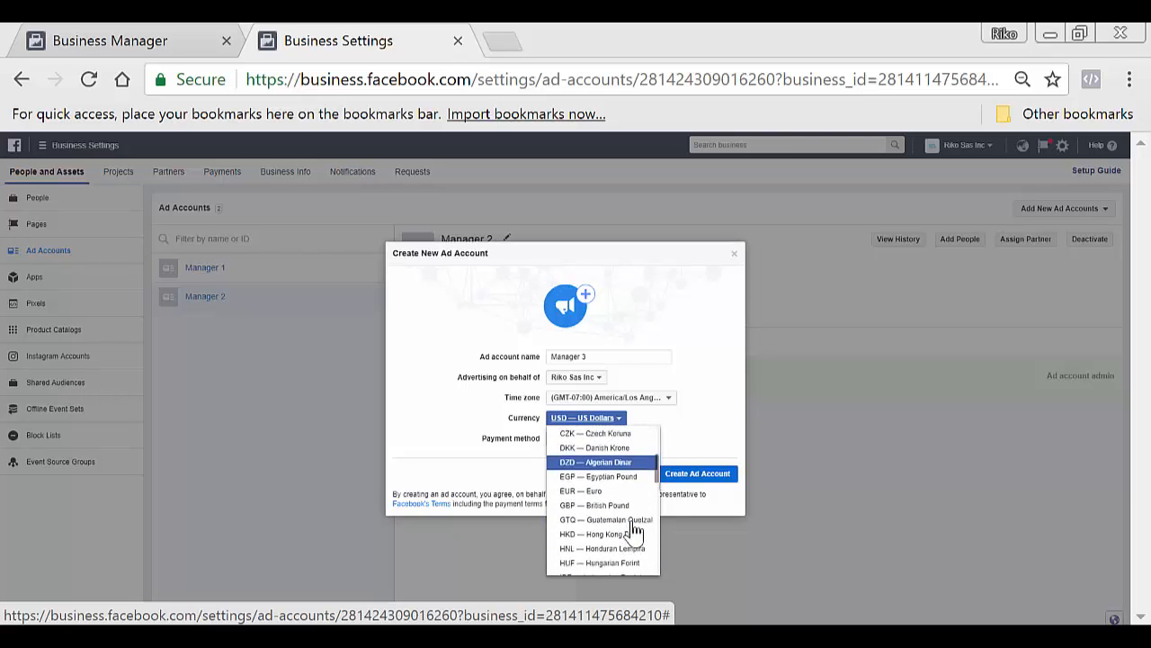
{"action": "scroll", "coordinate": [634, 532], "scroll_direction": "down", "scroll_amount": 2}
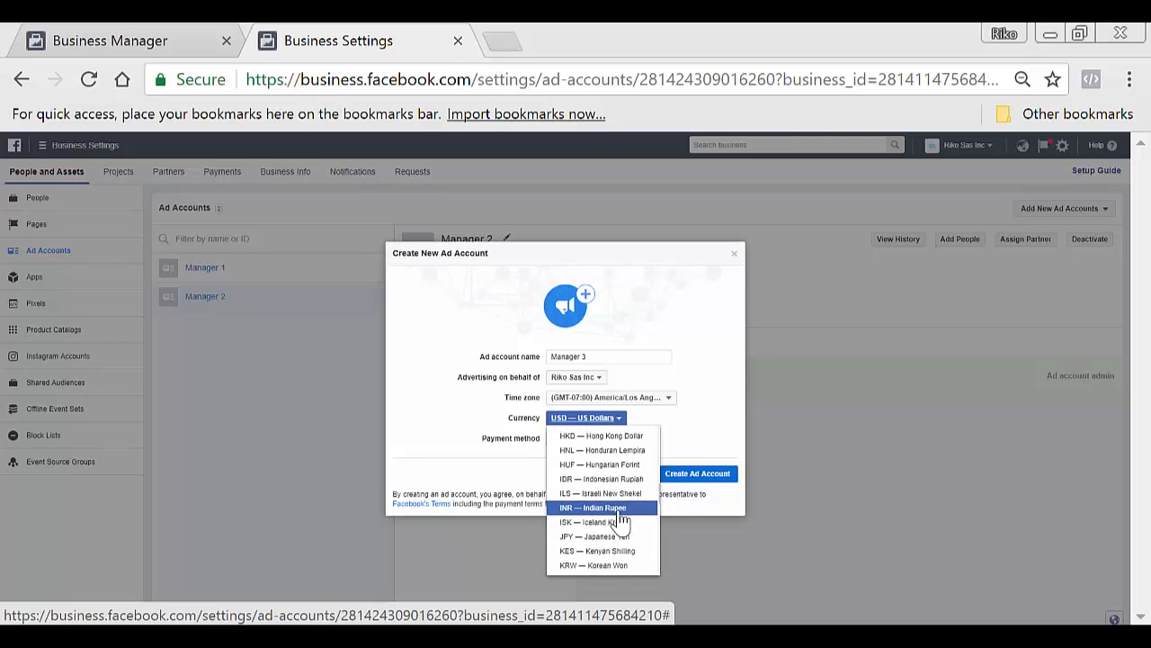
{"action": "scroll", "coordinate": [622, 522], "scroll_direction": "down", "scroll_amount": 1}
{"action": "scroll", "coordinate": [623, 520], "scroll_direction": "up", "scroll_amount": 2}
{"action": "left_click", "coordinate": [610, 475]}
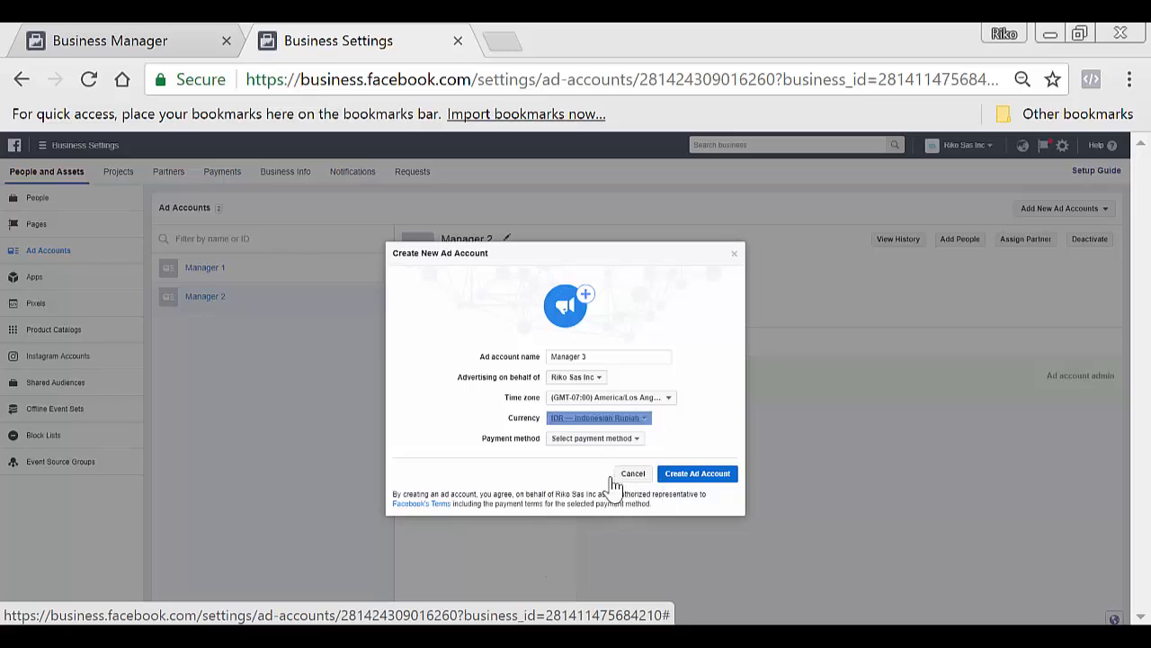
Bill Manager 3 to the VISA card, create it, and skip adding people.
{"action": "left_click", "coordinate": [619, 441]}
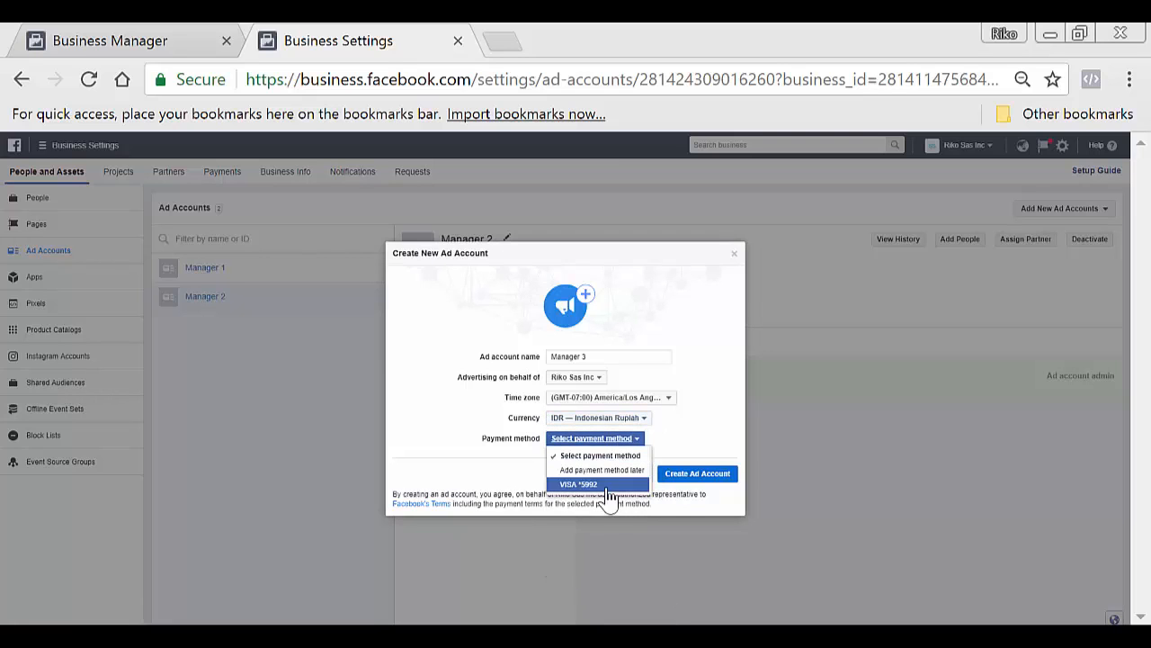
{"action": "left_click", "coordinate": [611, 486]}
{"action": "left_click", "coordinate": [697, 475]}
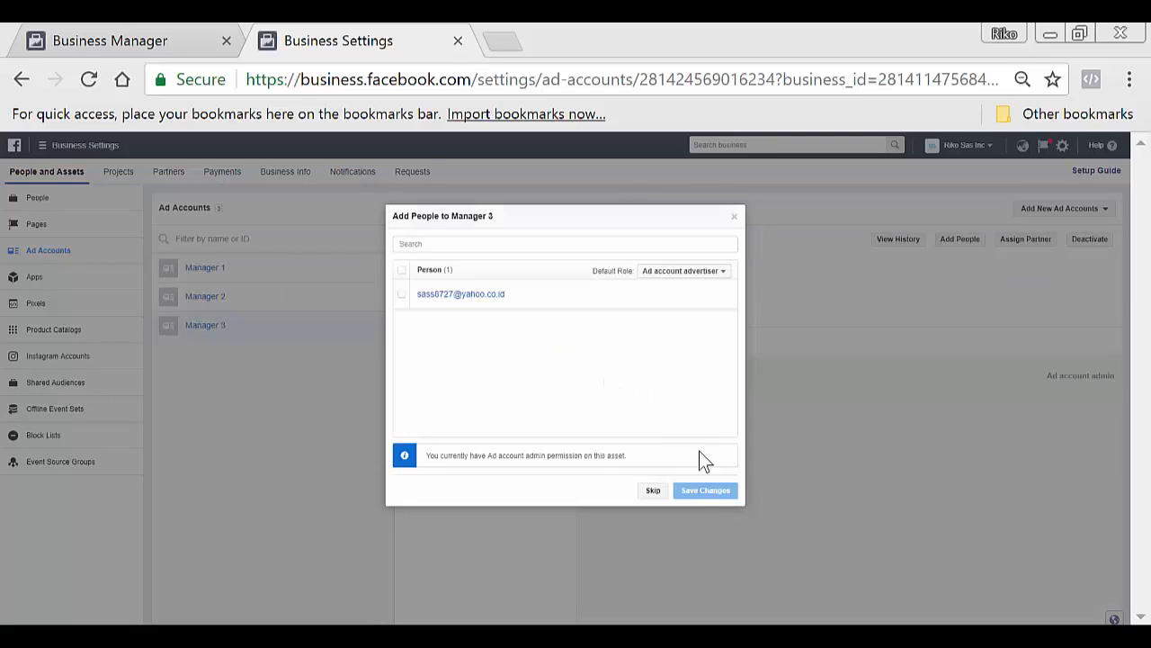
{"action": "left_click", "coordinate": [657, 491]}
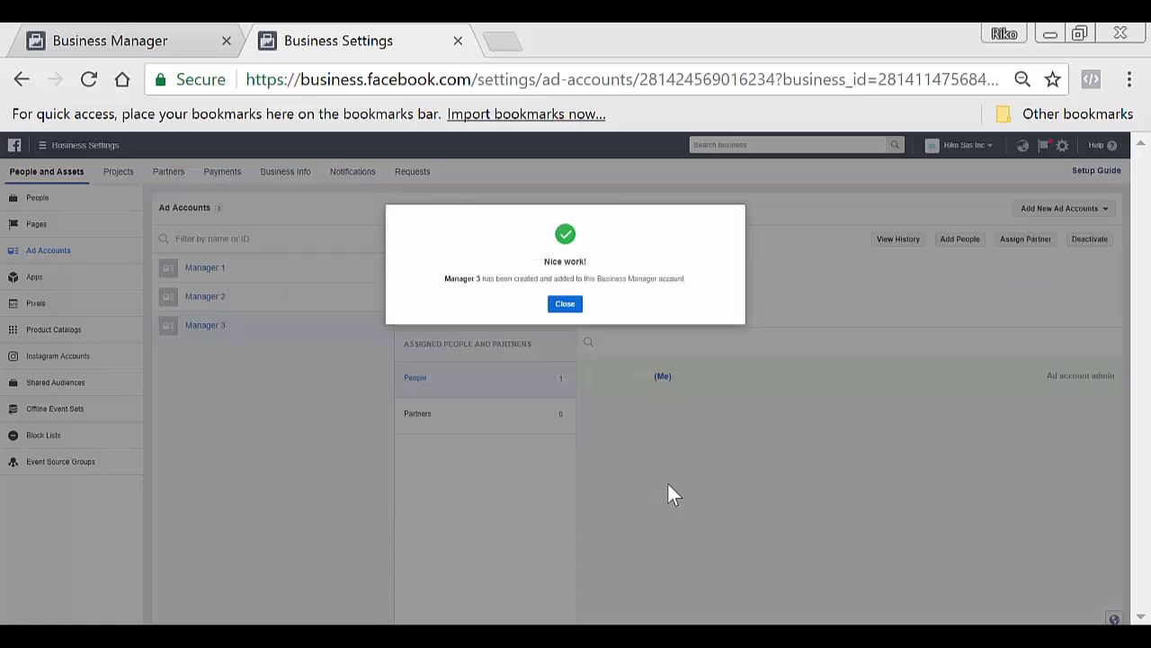
{"action": "left_click", "coordinate": [565, 304]}
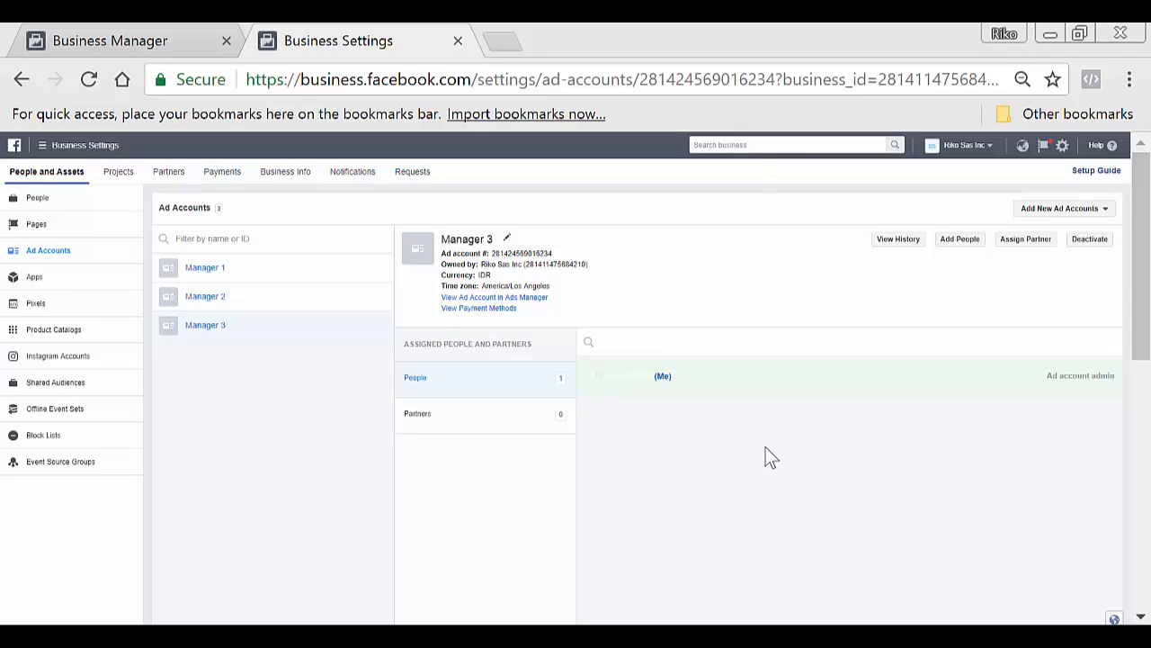
Start a new ad account named Manager 4 on America/Los Angeles time in IDR.
{"action": "left_click", "coordinate": [1067, 208]}
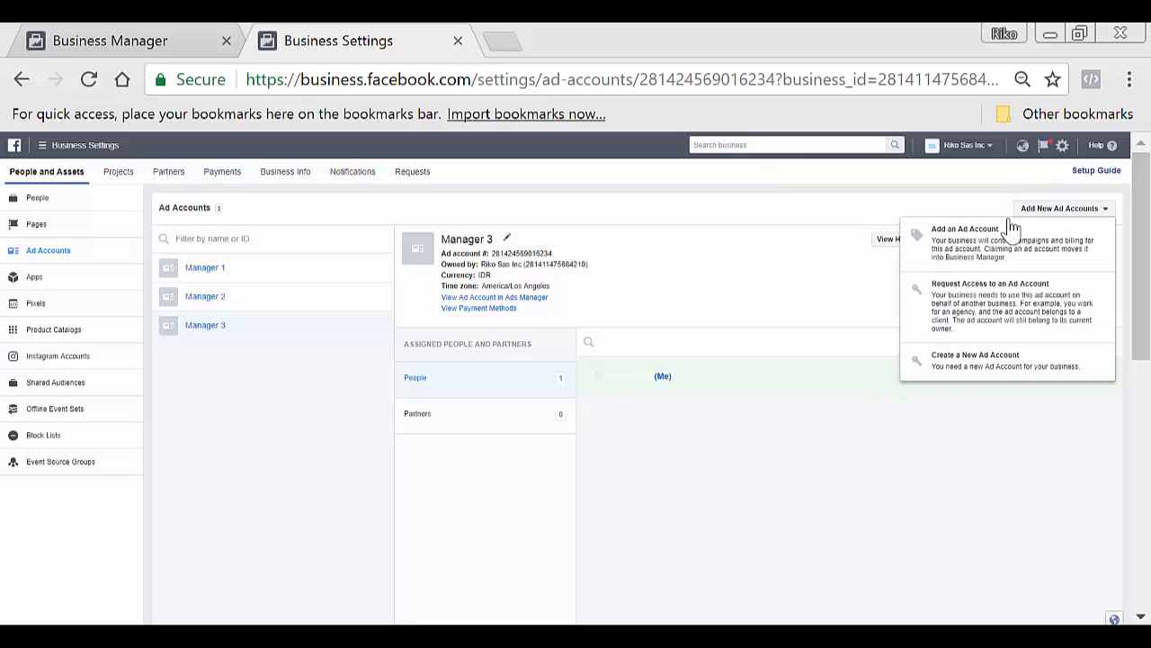
{"action": "left_click", "coordinate": [988, 360]}
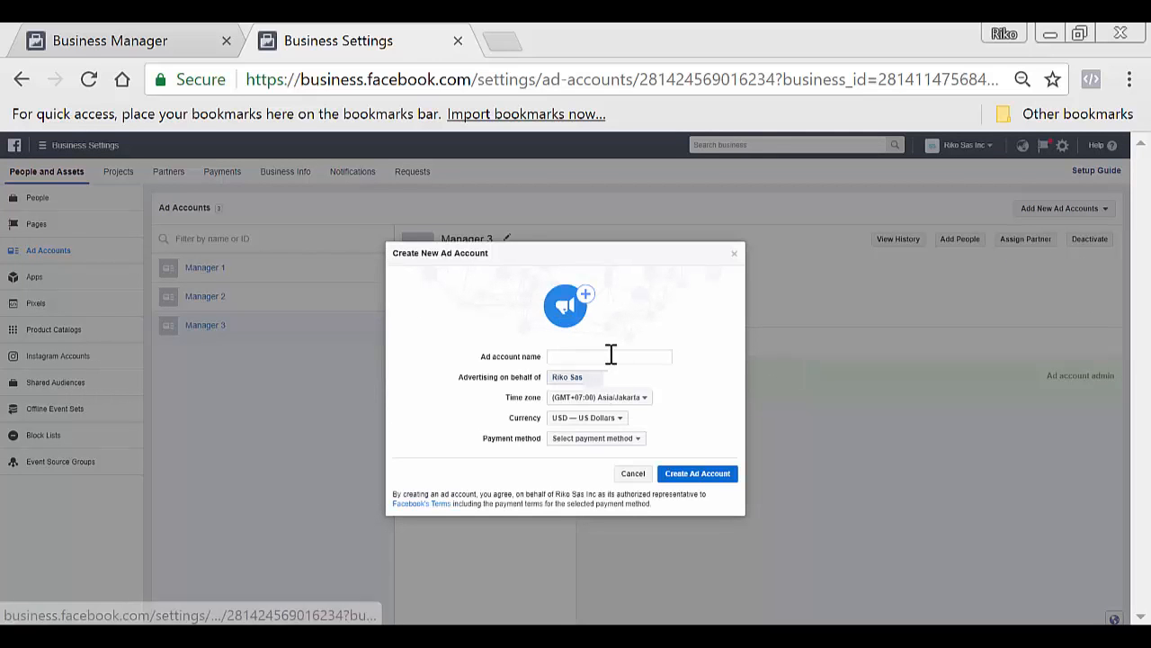
{"action": "left_click", "coordinate": [593, 356]}
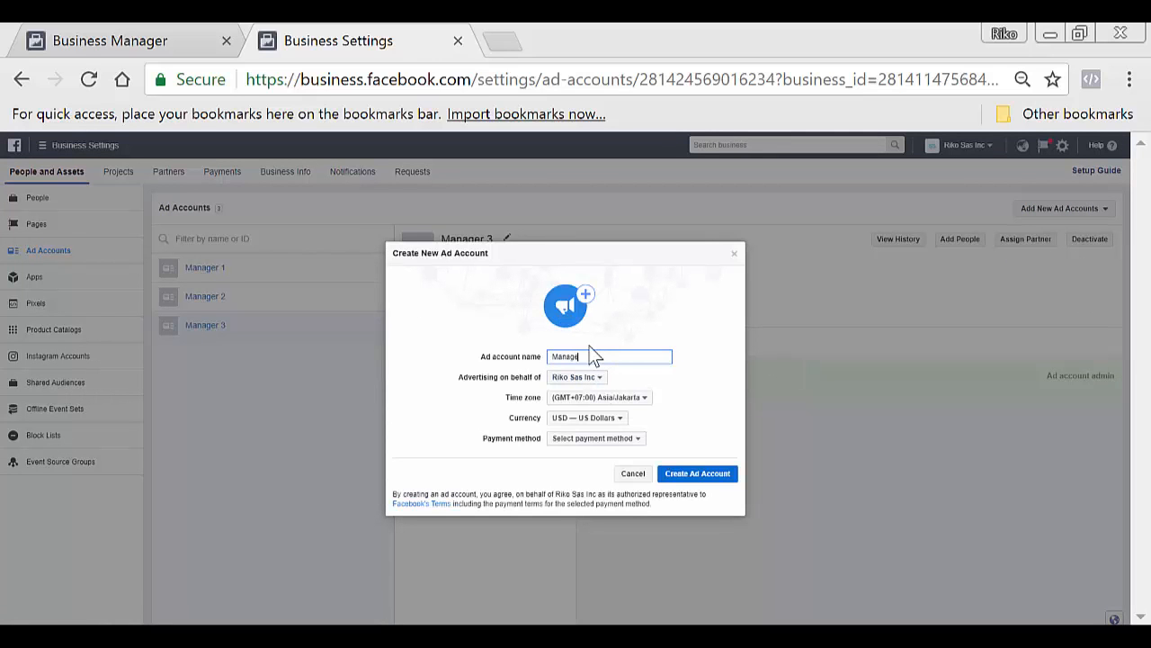
{"action": "type", "text": "Manager 4"}
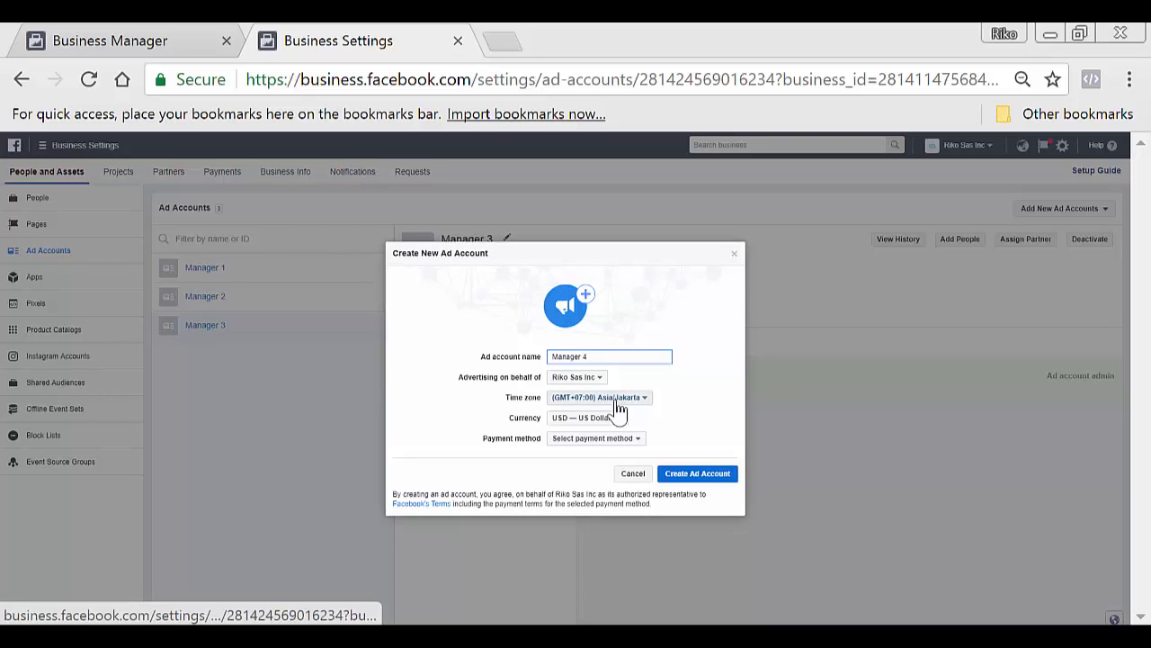
{"action": "left_click", "coordinate": [615, 399]}
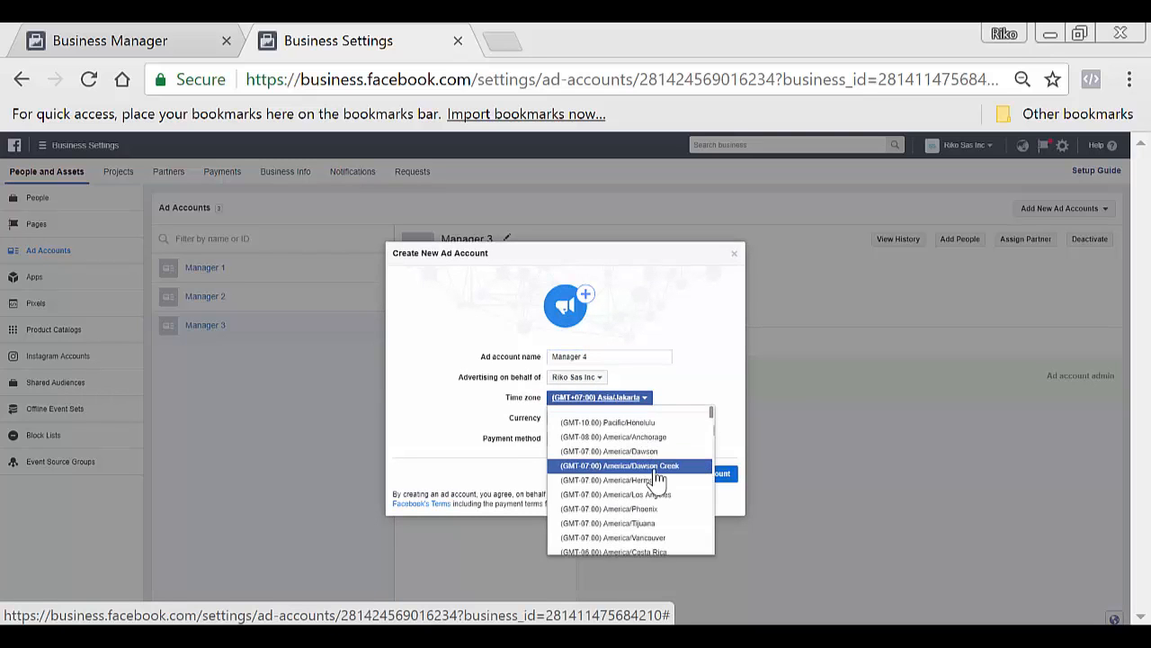
{"action": "left_click", "coordinate": [672, 496]}
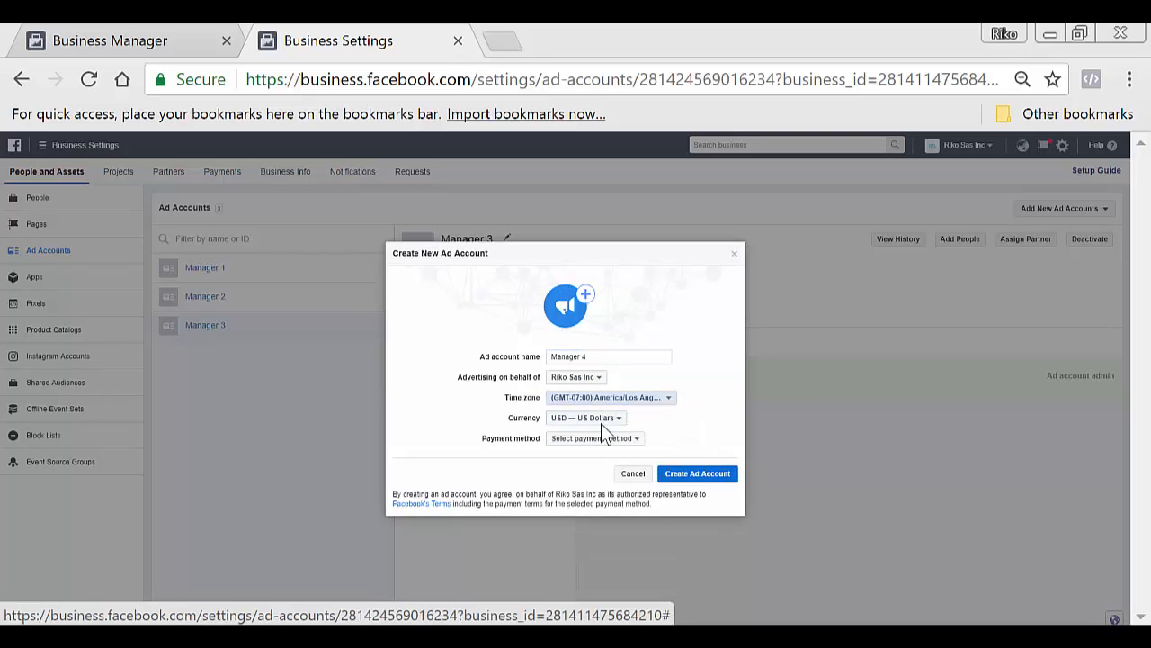
{"action": "left_click", "coordinate": [599, 419]}
{"action": "scroll", "coordinate": [619, 486], "scroll_direction": "down", "scroll_amount": 5}
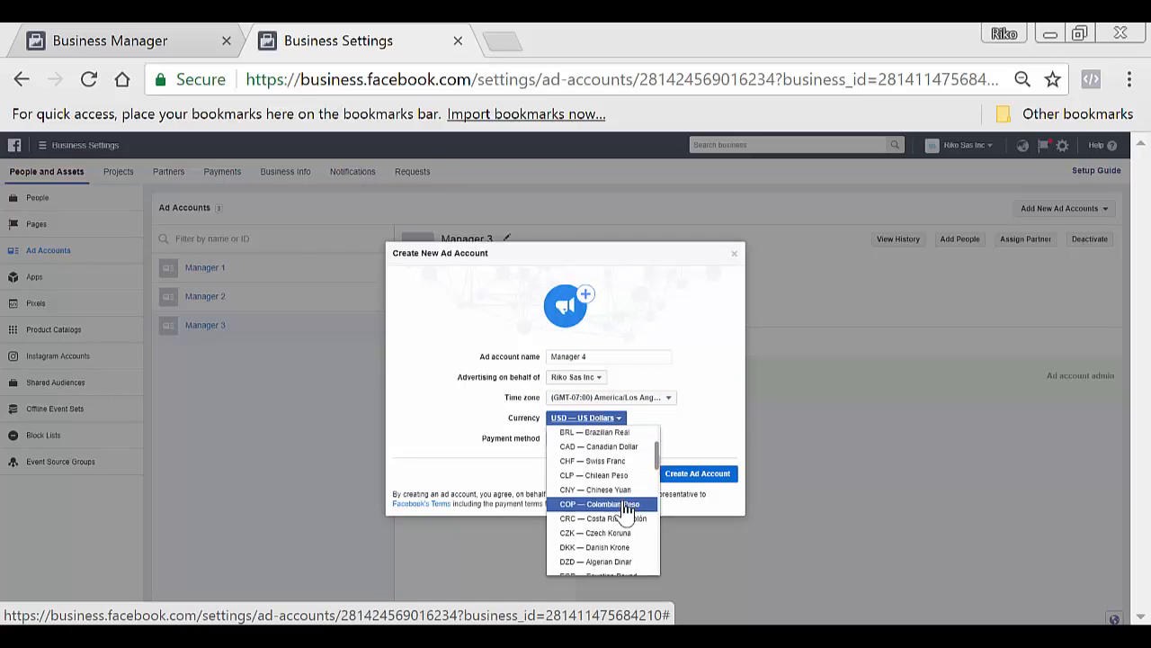
{"action": "scroll", "coordinate": [620, 504], "scroll_direction": "up", "scroll_amount": 2}
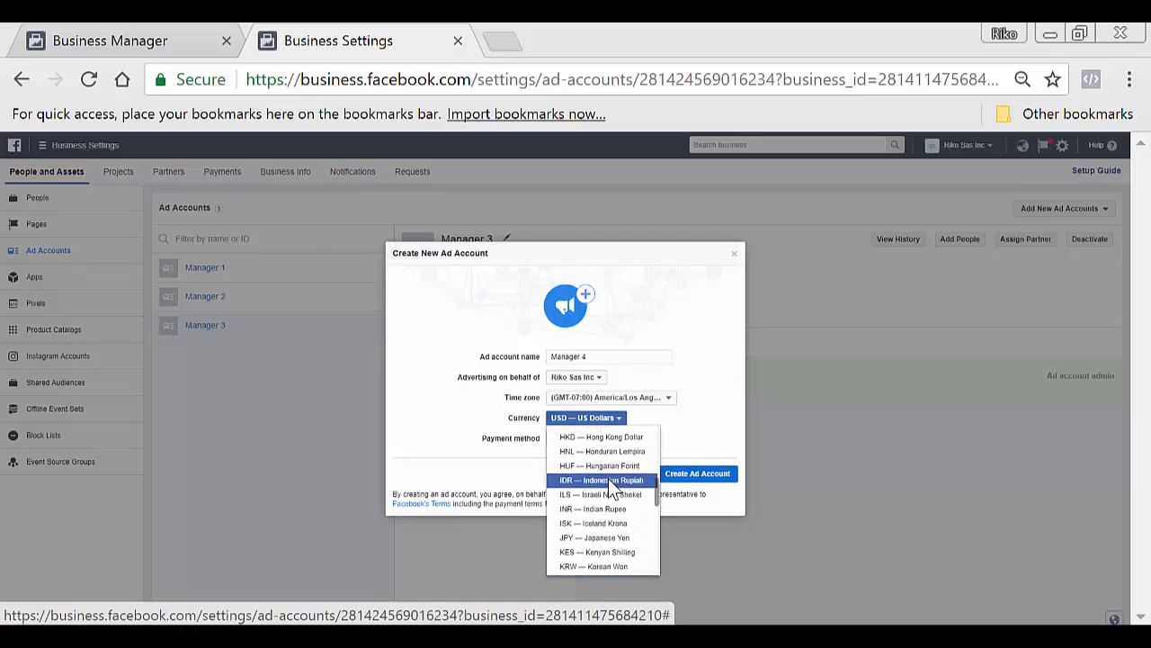
{"action": "left_click", "coordinate": [608, 479]}
Bill Manager 4 to the VISA card, create it, and skip adding people.
{"action": "left_click", "coordinate": [612, 439]}
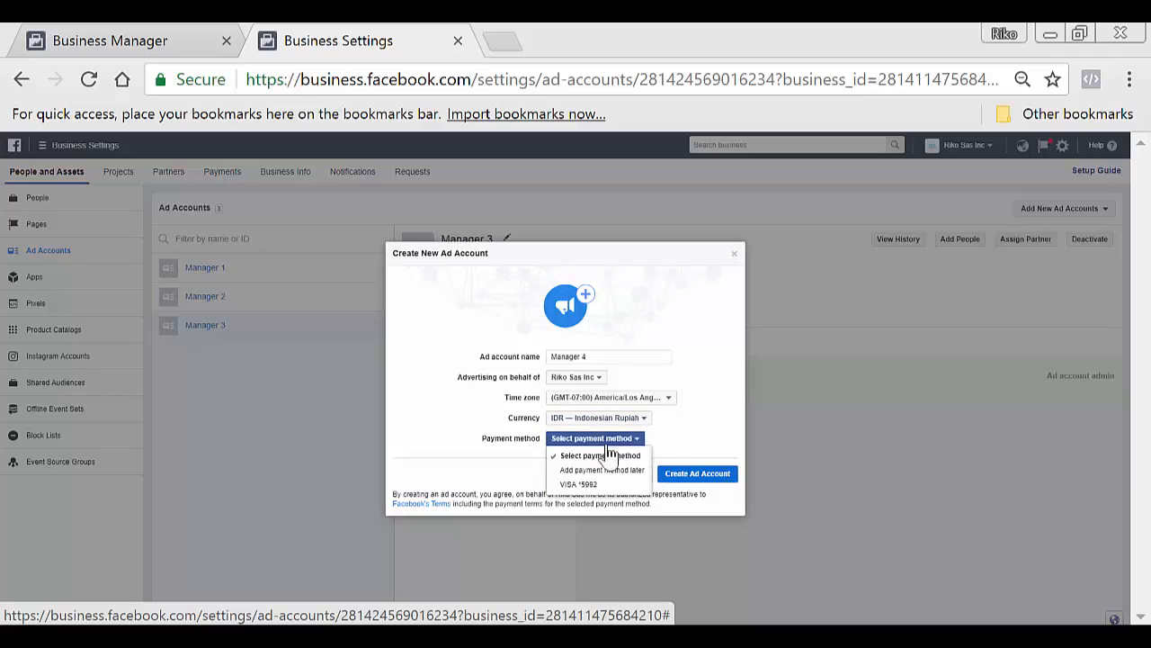
{"action": "left_click", "coordinate": [609, 485]}
{"action": "left_click", "coordinate": [693, 475]}
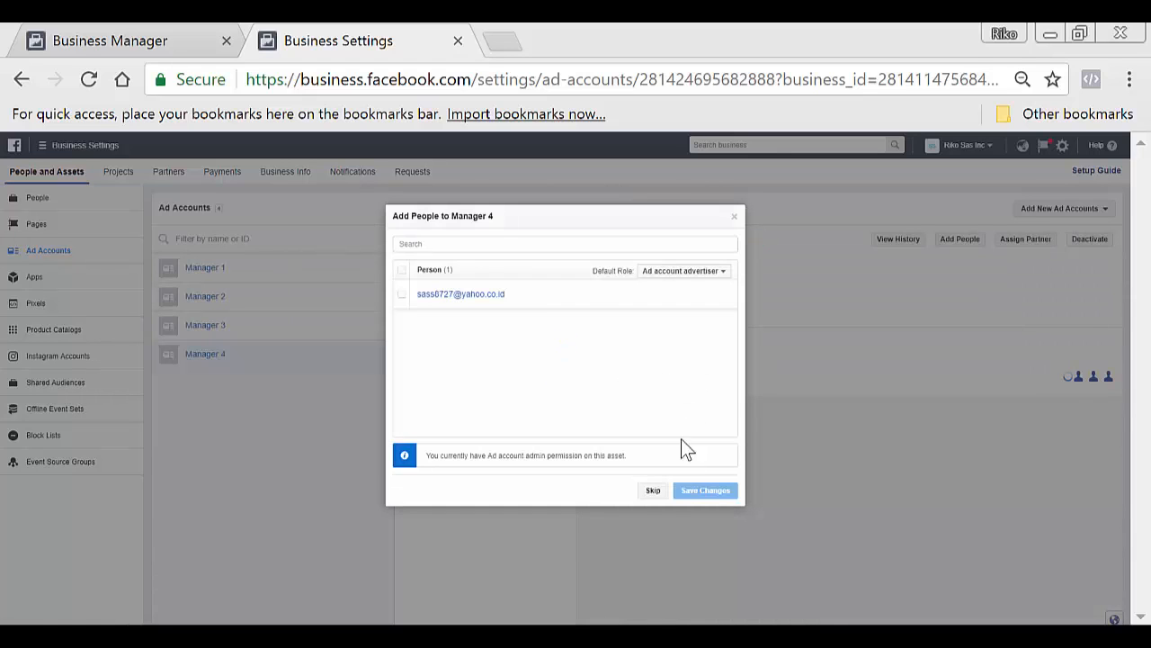
{"action": "left_click", "coordinate": [651, 492]}
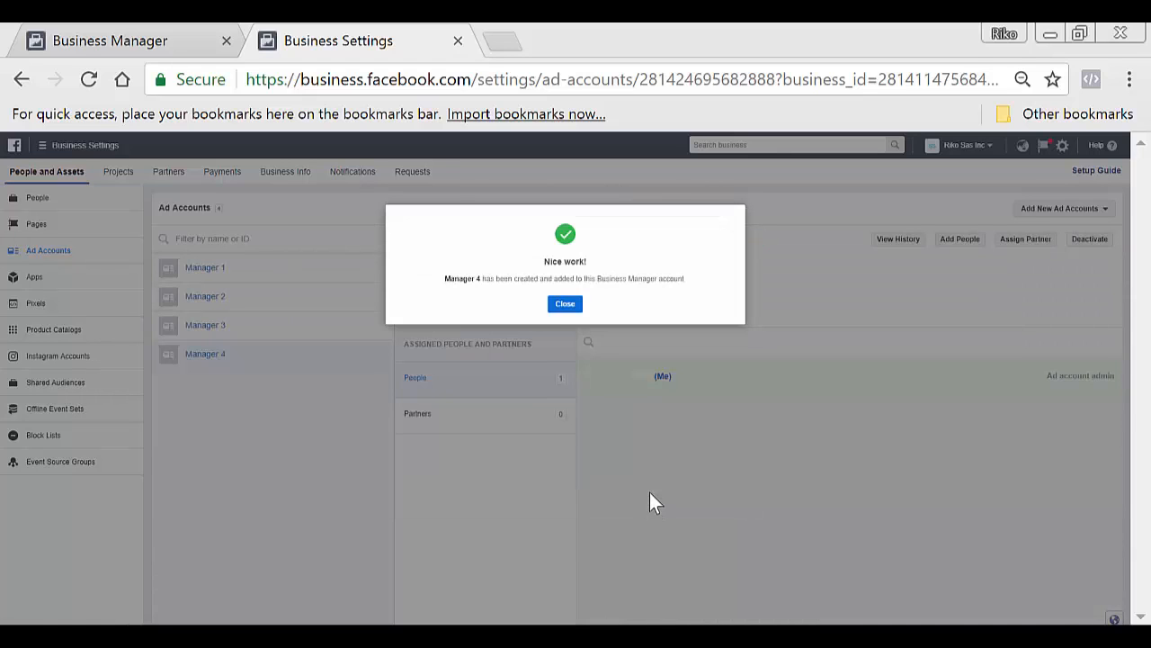
{"action": "left_click", "coordinate": [561, 308]}
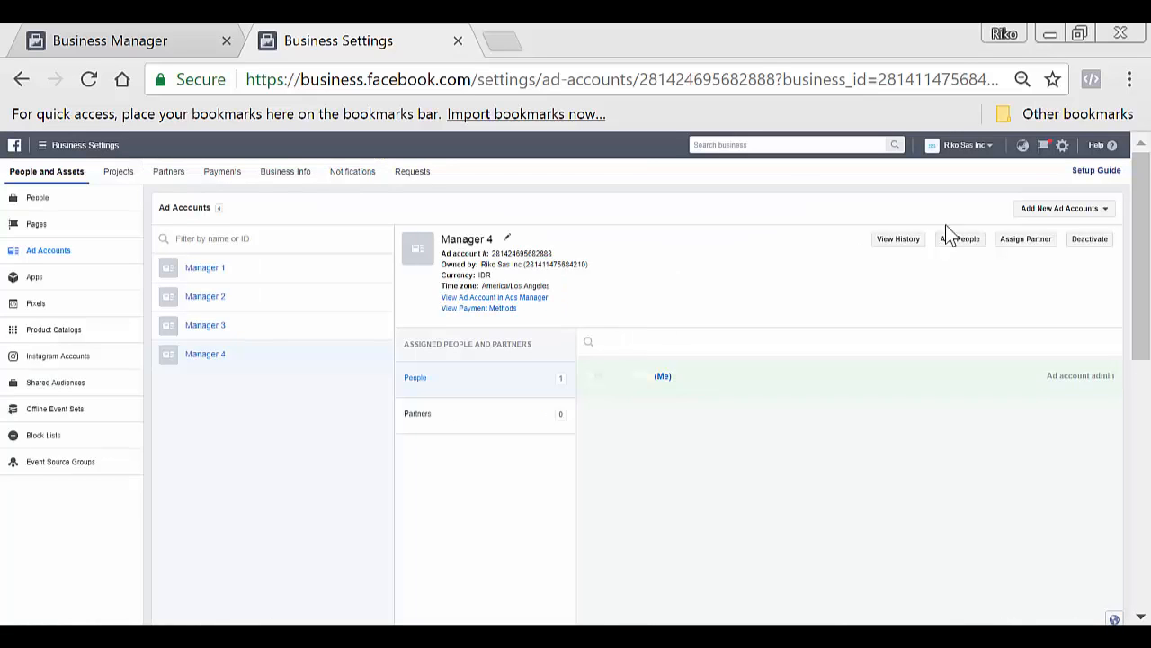
Start the Manager 5 ad account on America/Los Angeles time with Indonesian Rupiah currency.
{"action": "left_click", "coordinate": [1068, 213]}
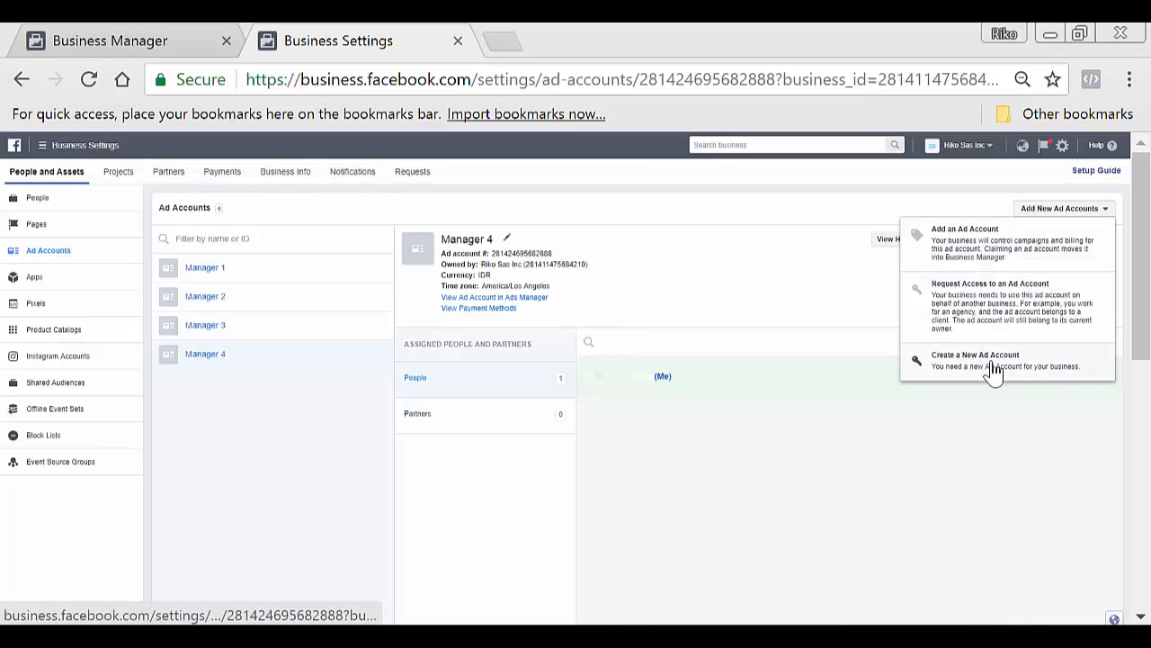
{"action": "left_click", "coordinate": [992, 361]}
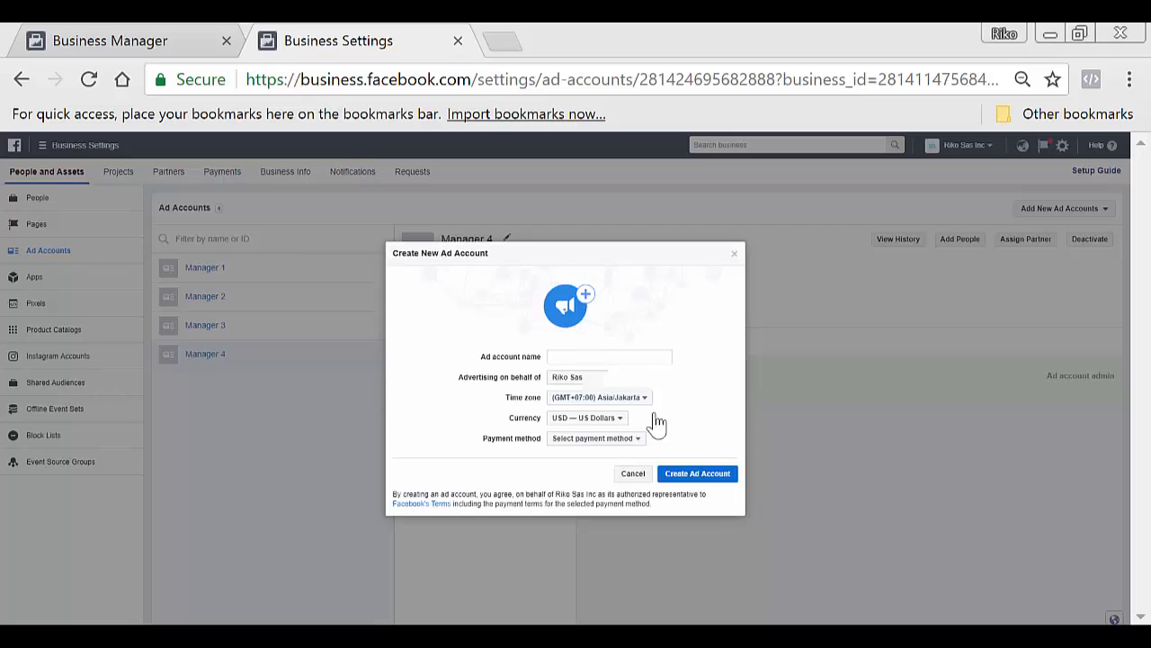
{"action": "left_click", "coordinate": [620, 358]}
{"action": "left_click", "coordinate": [630, 399]}
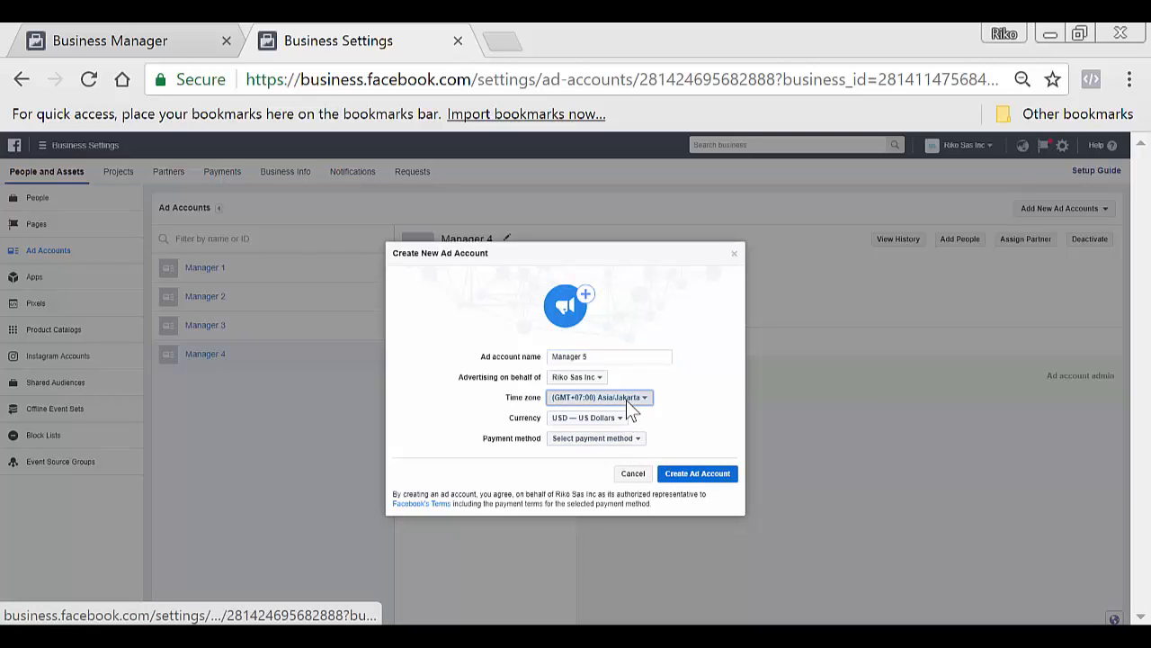
{"action": "scroll", "coordinate": [656, 486], "scroll_direction": "down", "scroll_amount": 3}
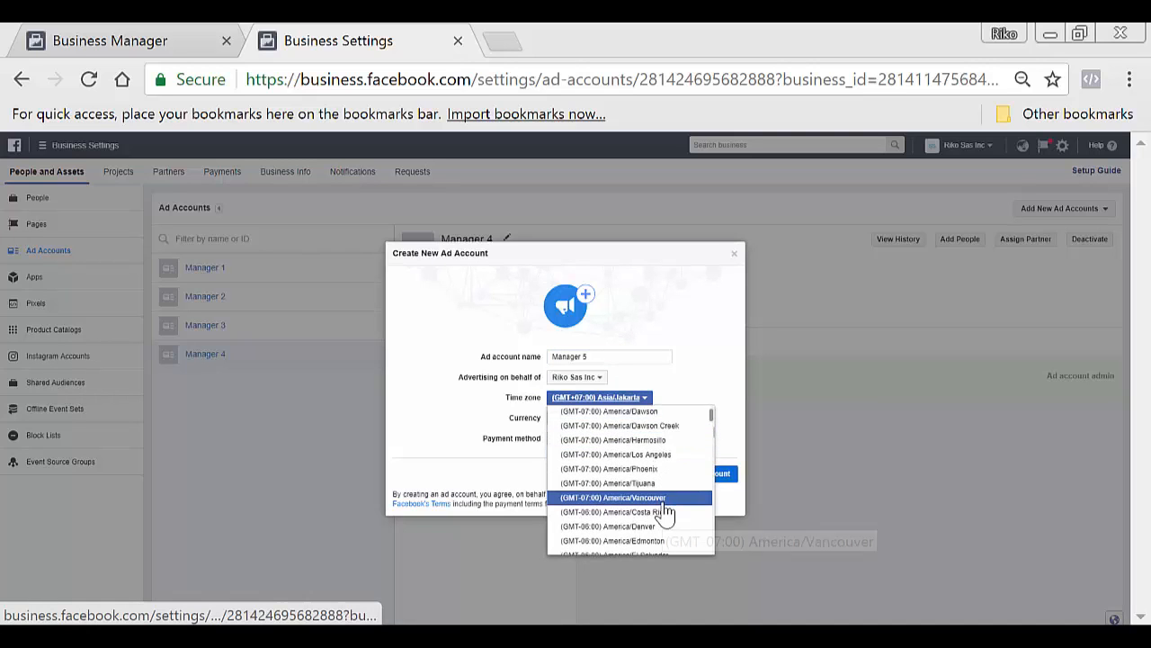
{"action": "left_click", "coordinate": [669, 455]}
{"action": "left_click", "coordinate": [617, 419]}
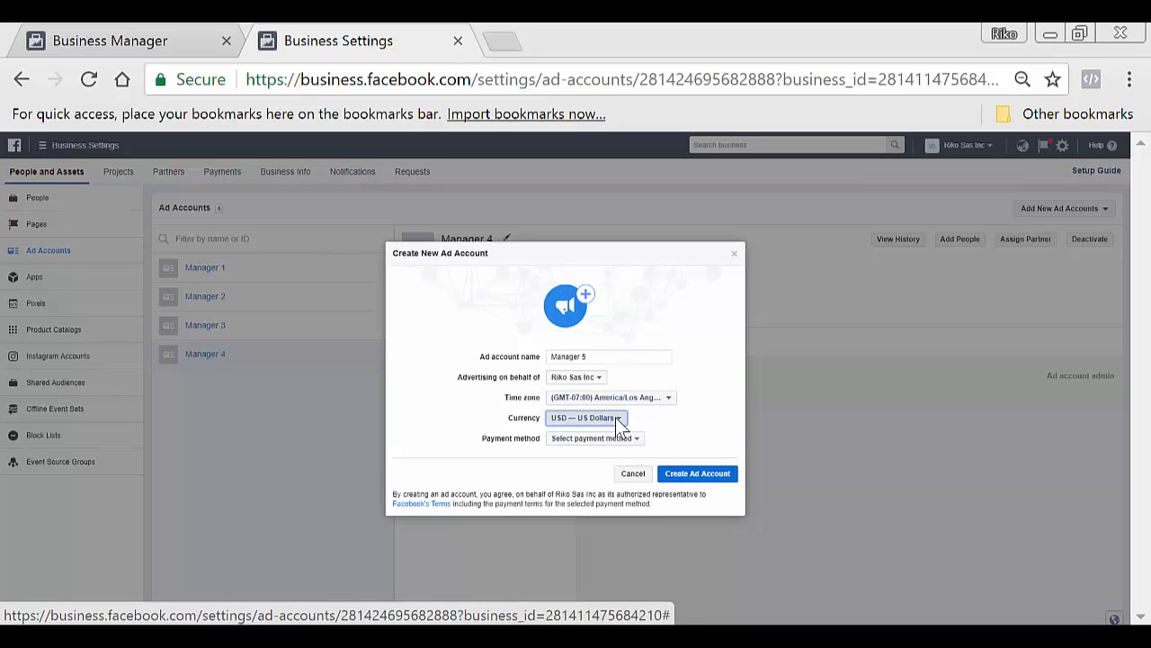
{"action": "scroll", "coordinate": [621, 477], "scroll_direction": "down", "scroll_amount": 3}
{"action": "scroll", "coordinate": [625, 483], "scroll_direction": "down", "scroll_amount": 5}
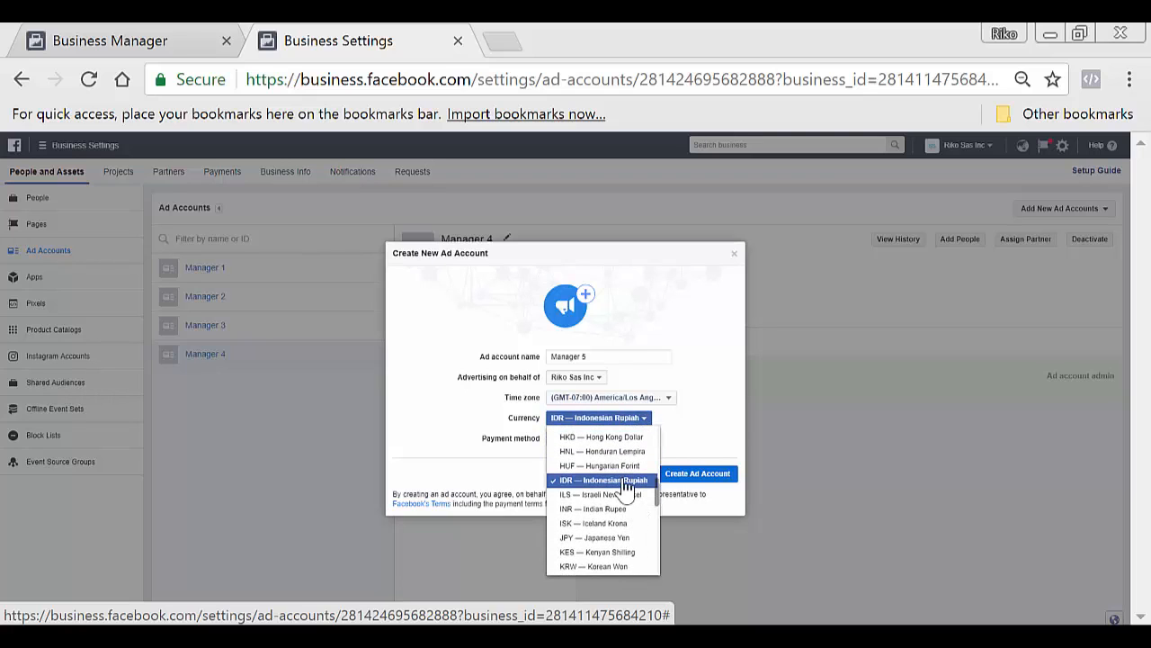
{"action": "left_click", "coordinate": [627, 483]}
Bill Manager 5 to the VISA card, create it, and skip adding people.
{"action": "left_click", "coordinate": [635, 439]}
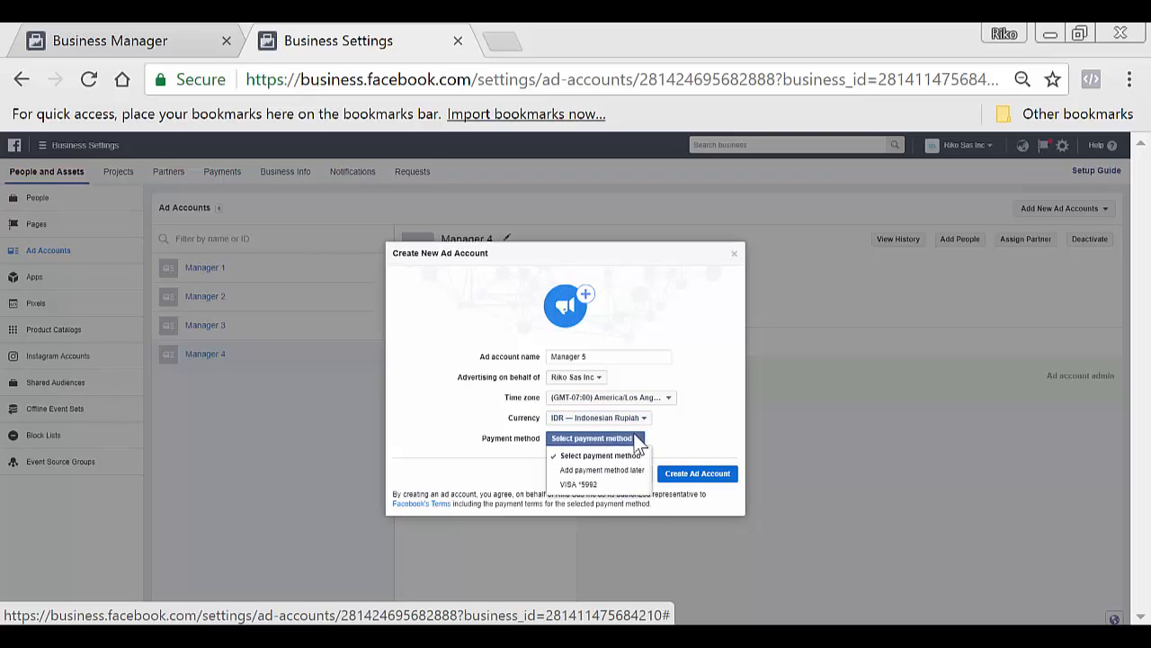
{"action": "left_click", "coordinate": [610, 486]}
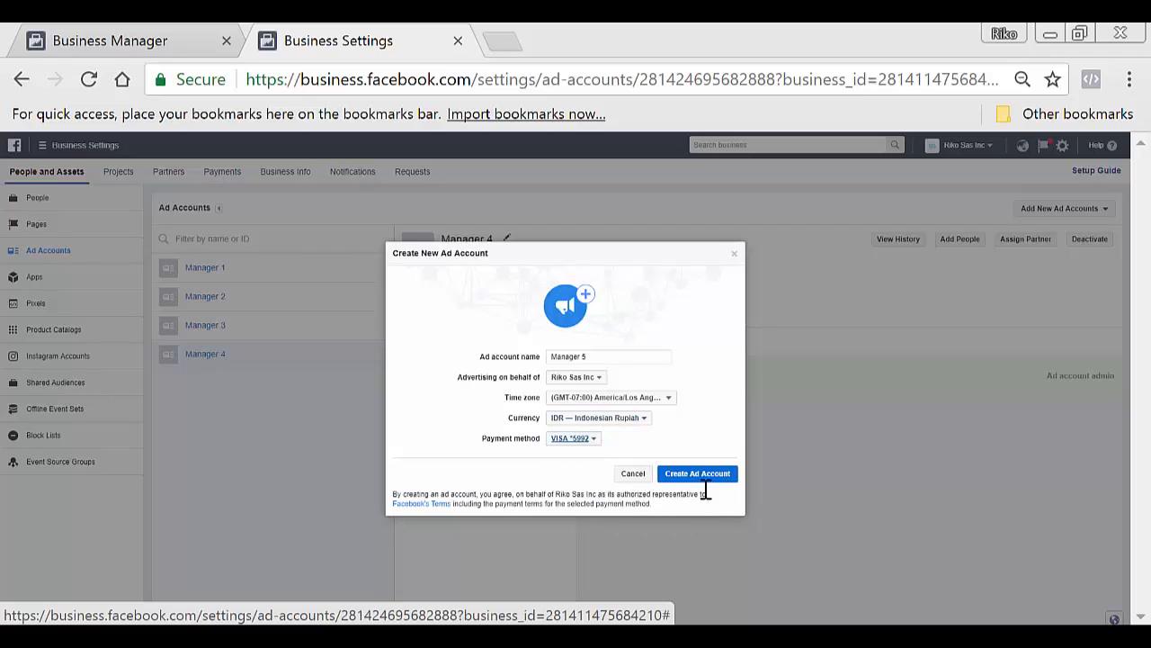
{"action": "left_click", "coordinate": [706, 476]}
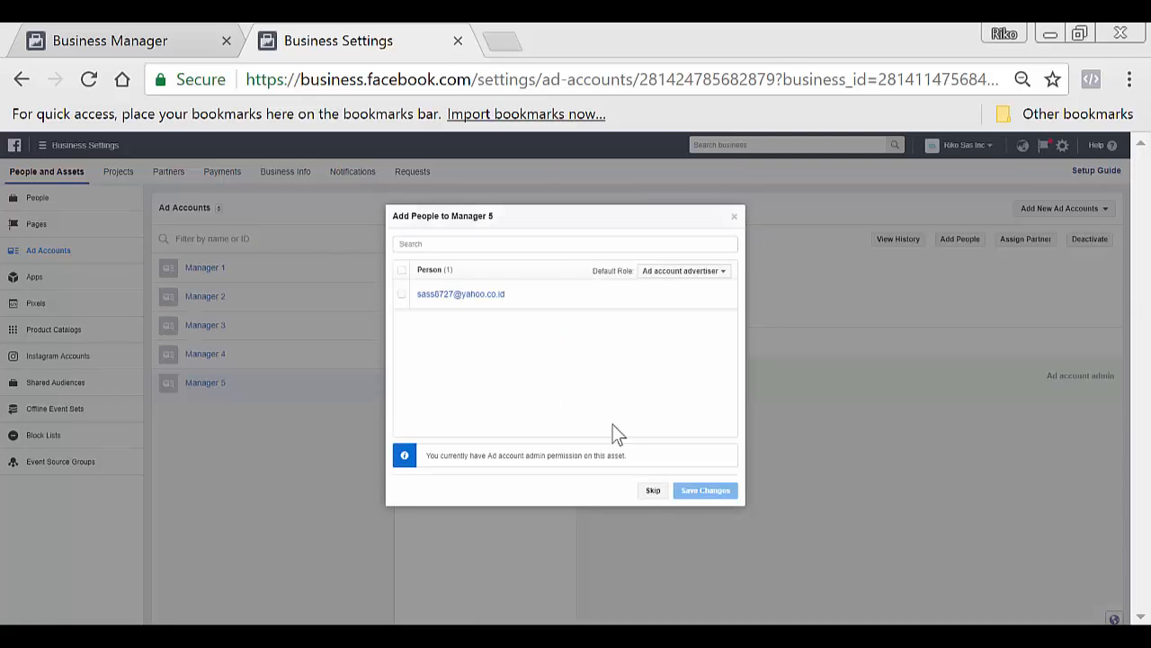
{"action": "left_click", "coordinate": [653, 493]}
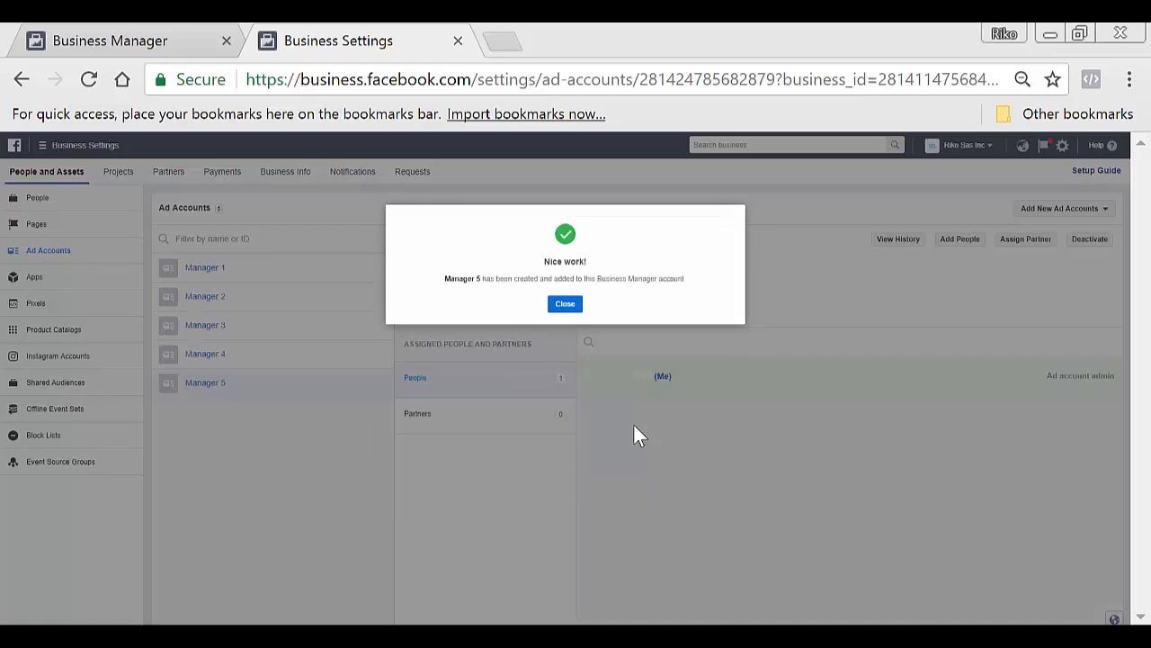
{"action": "left_click", "coordinate": [567, 308]}
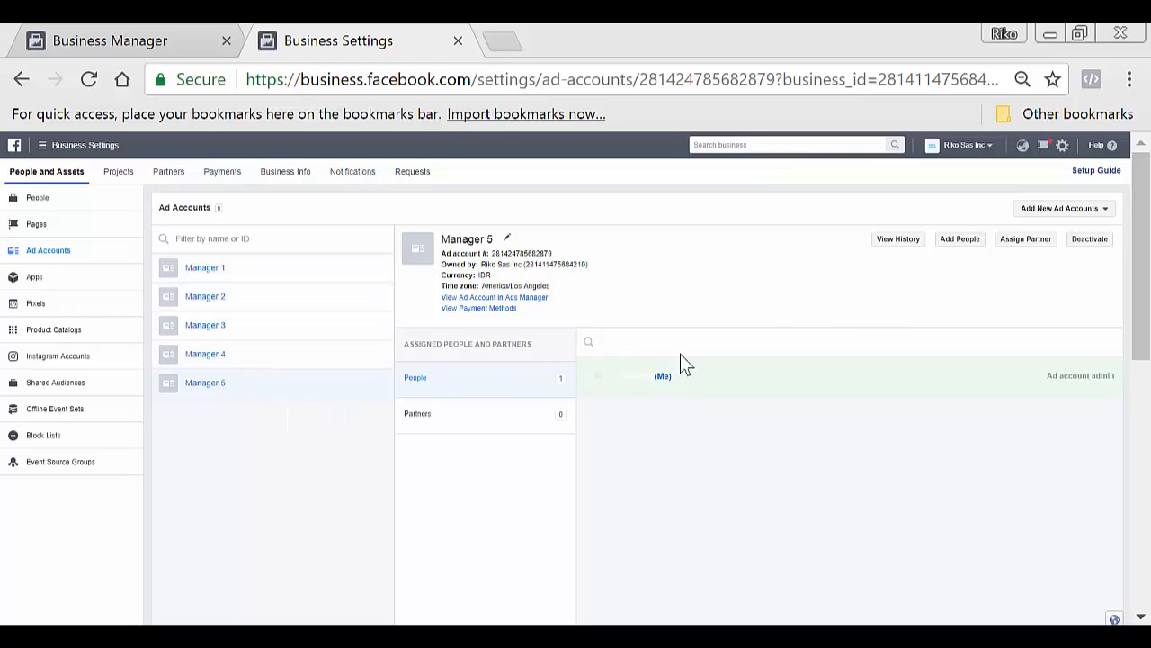
{"action": "left_click", "coordinate": [1083, 214]}
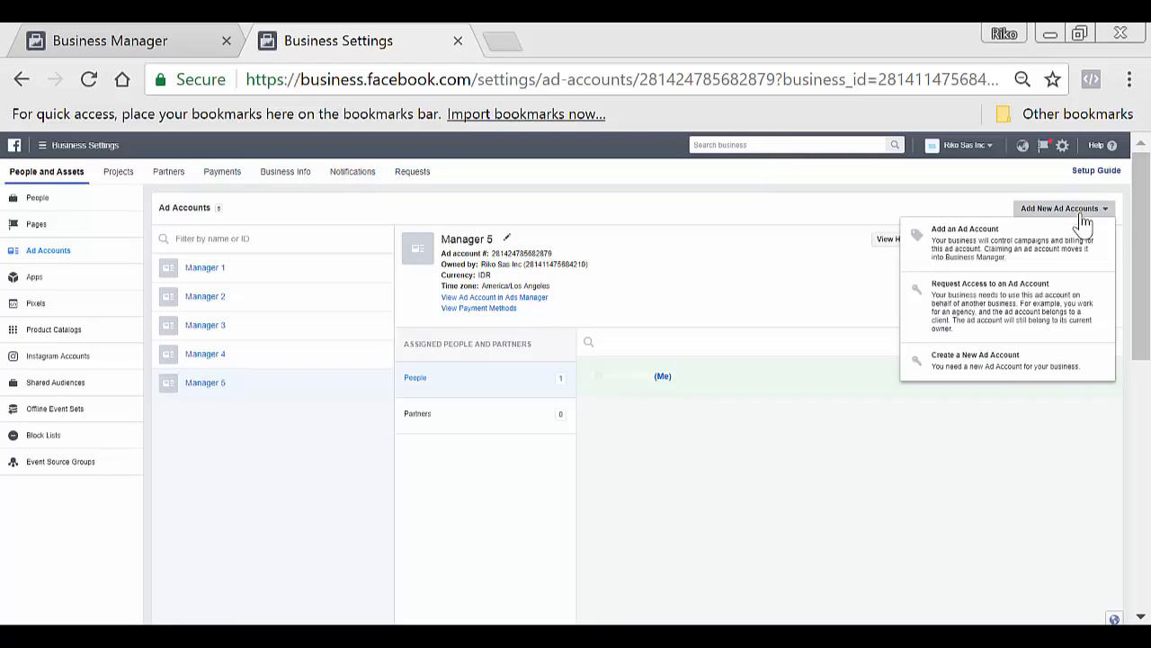
Start a new ad account named Manager 6 on America/Los Angeles time.
{"action": "left_click", "coordinate": [1006, 367]}
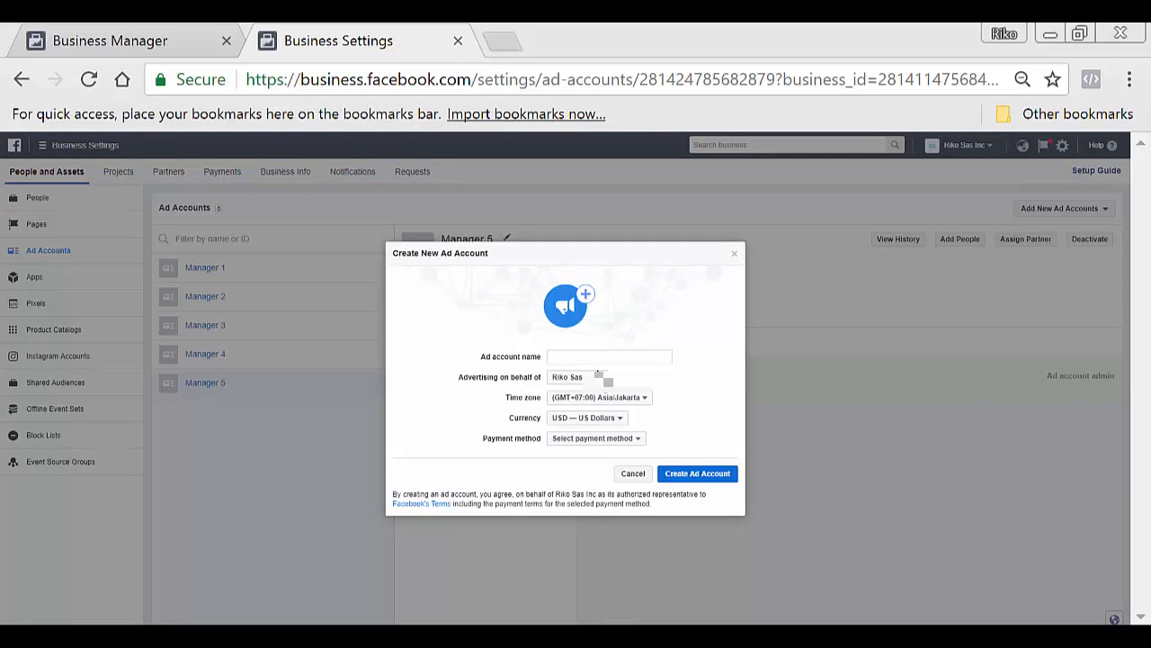
{"action": "left_click", "coordinate": [597, 360]}
{"action": "type", "text": "Mana"}
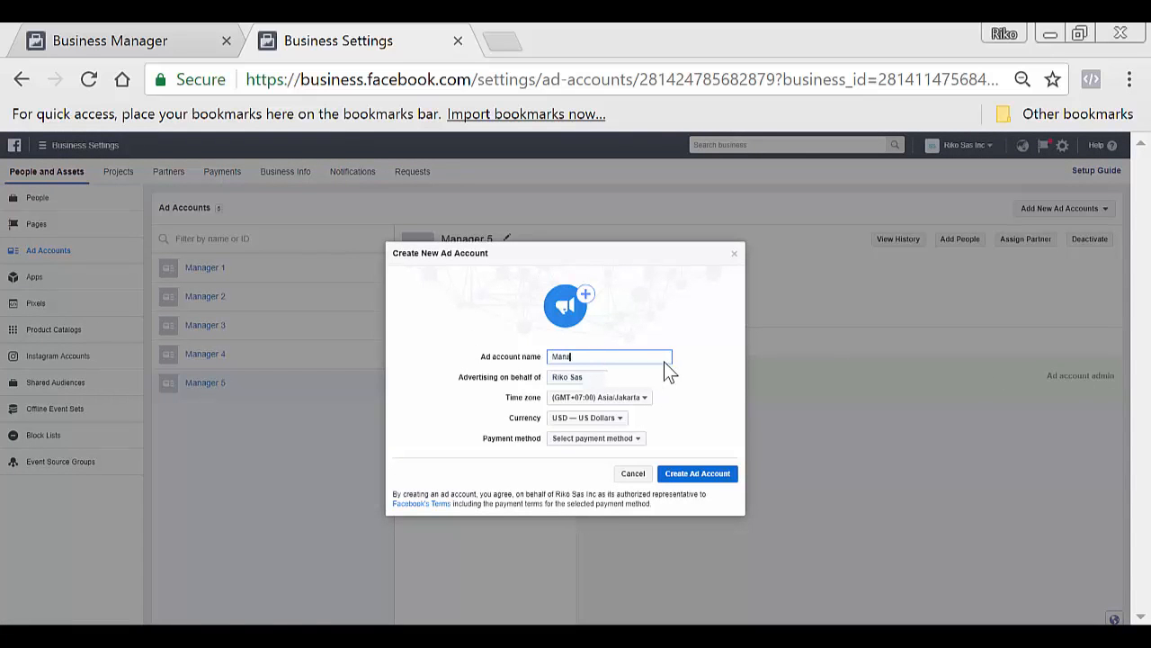
{"action": "type", "text": "ger 6"}
{"action": "left_click", "coordinate": [631, 401]}
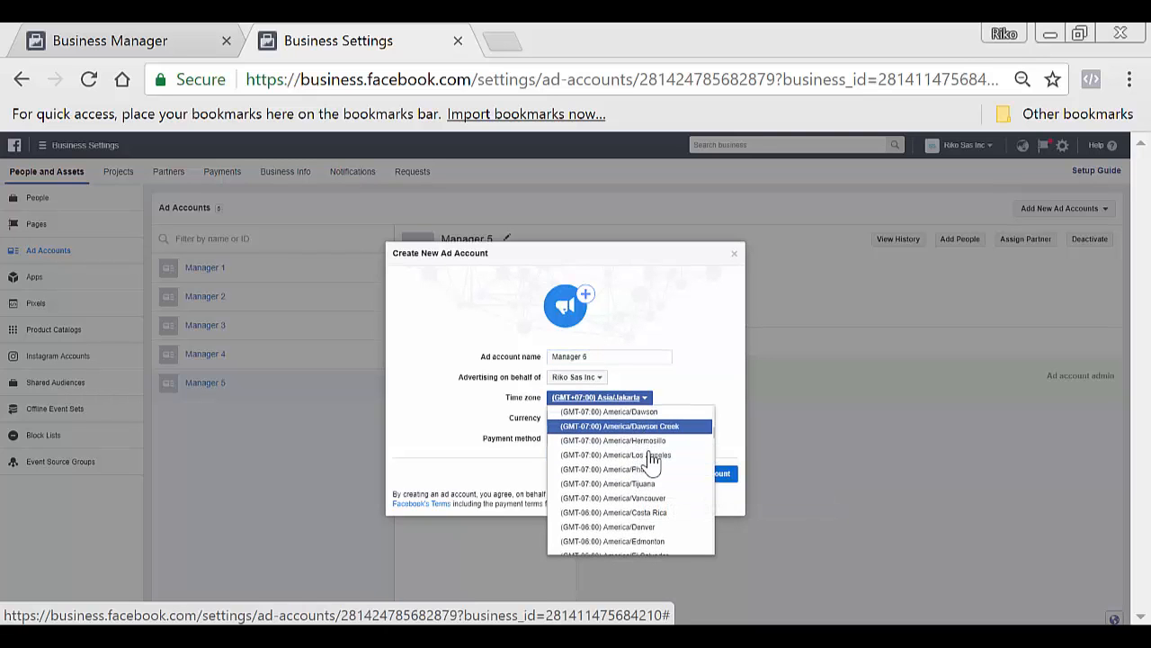
{"action": "left_click", "coordinate": [641, 453]}
{"action": "left_click", "coordinate": [640, 454]}
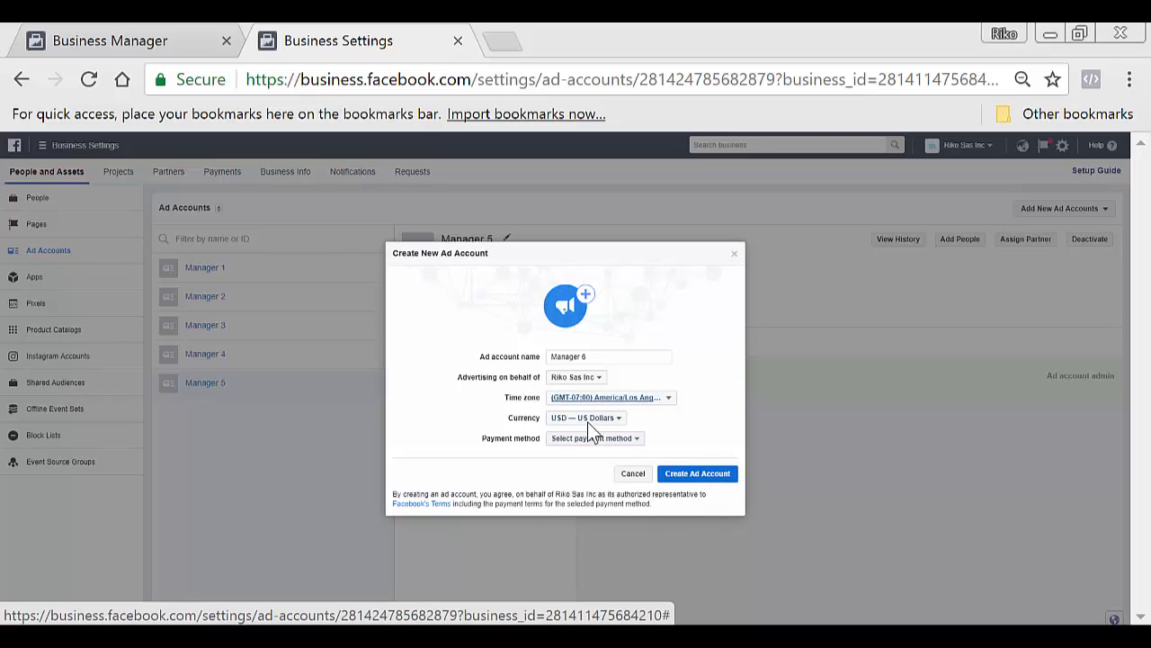
Give Manager 6 IDR currency and the VISA card, then submit it for creation.
{"action": "left_click", "coordinate": [587, 418]}
{"action": "scroll", "coordinate": [603, 503], "scroll_direction": "down", "scroll_amount": 5}
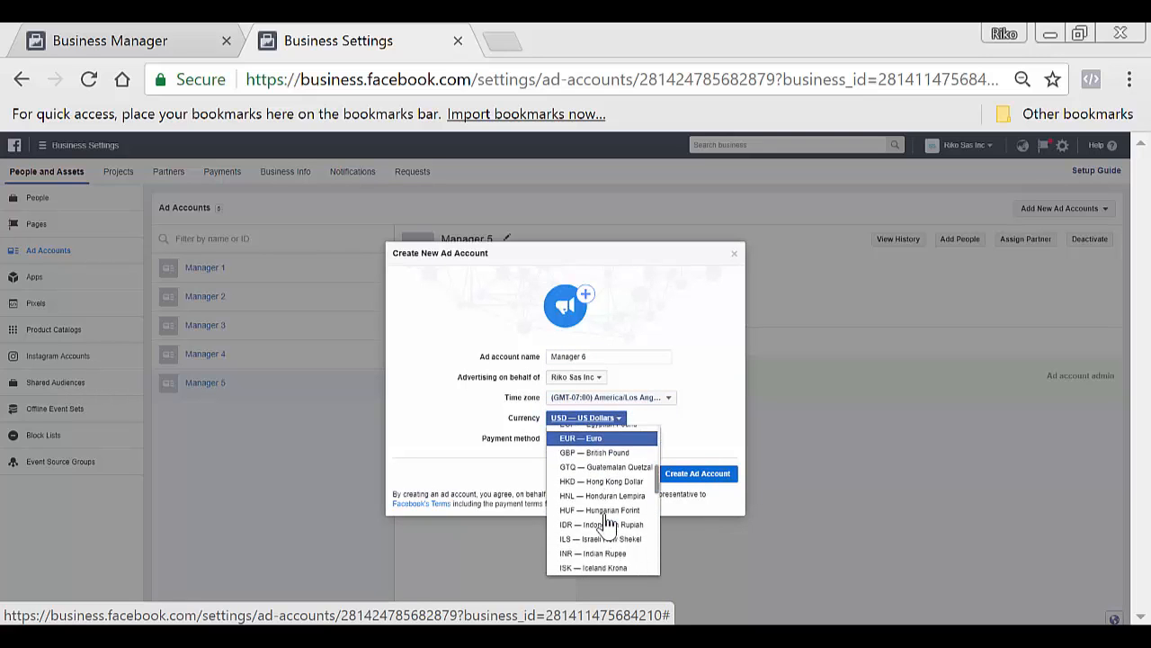
{"action": "left_click", "coordinate": [603, 440]}
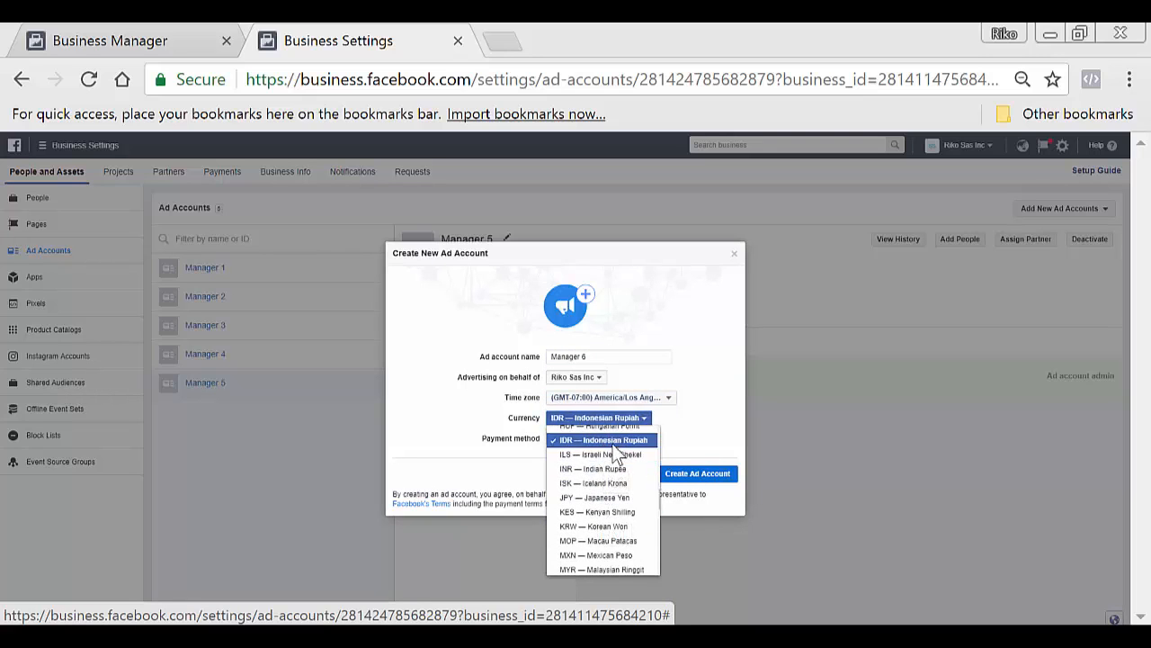
{"action": "left_click", "coordinate": [628, 440]}
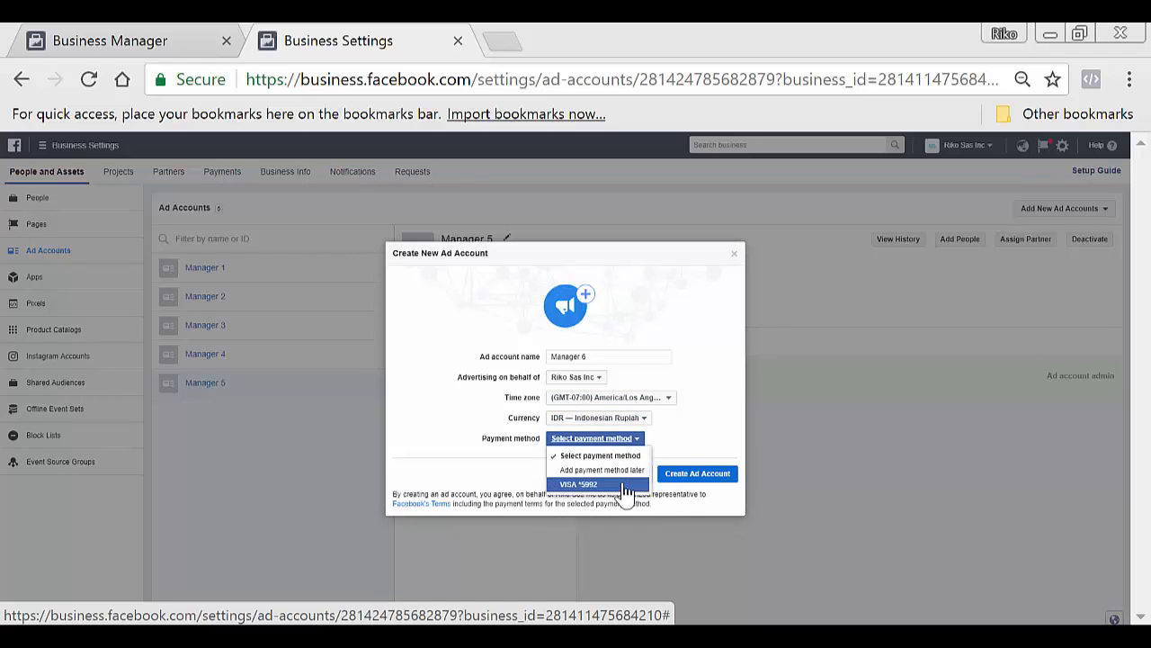
{"action": "left_click", "coordinate": [620, 485]}
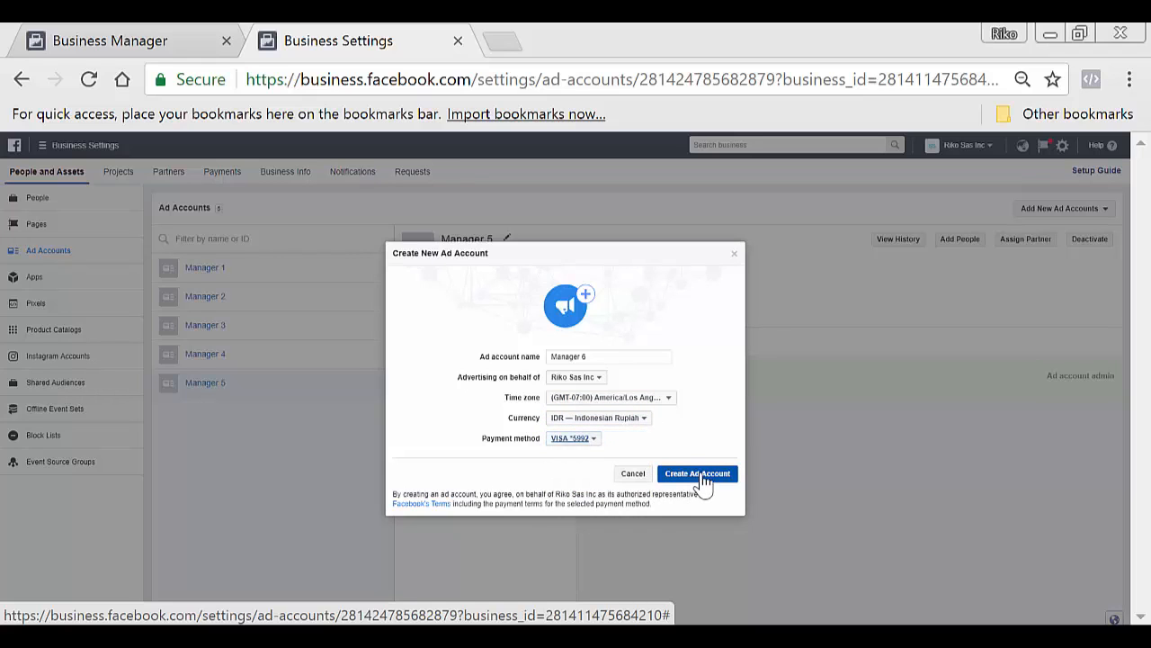
{"action": "left_click", "coordinate": [701, 476]}
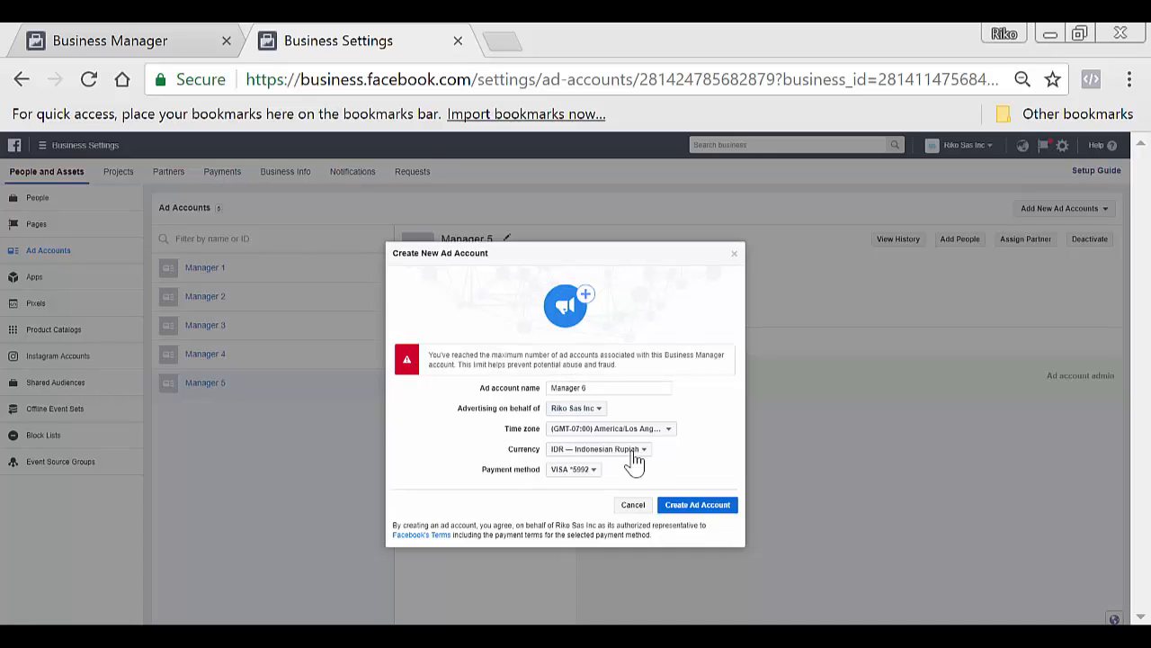
Close the refused Manager 6 form and view Manager 1 through Manager 5, ending on Manager 1.
{"action": "left_click", "coordinate": [638, 507]}
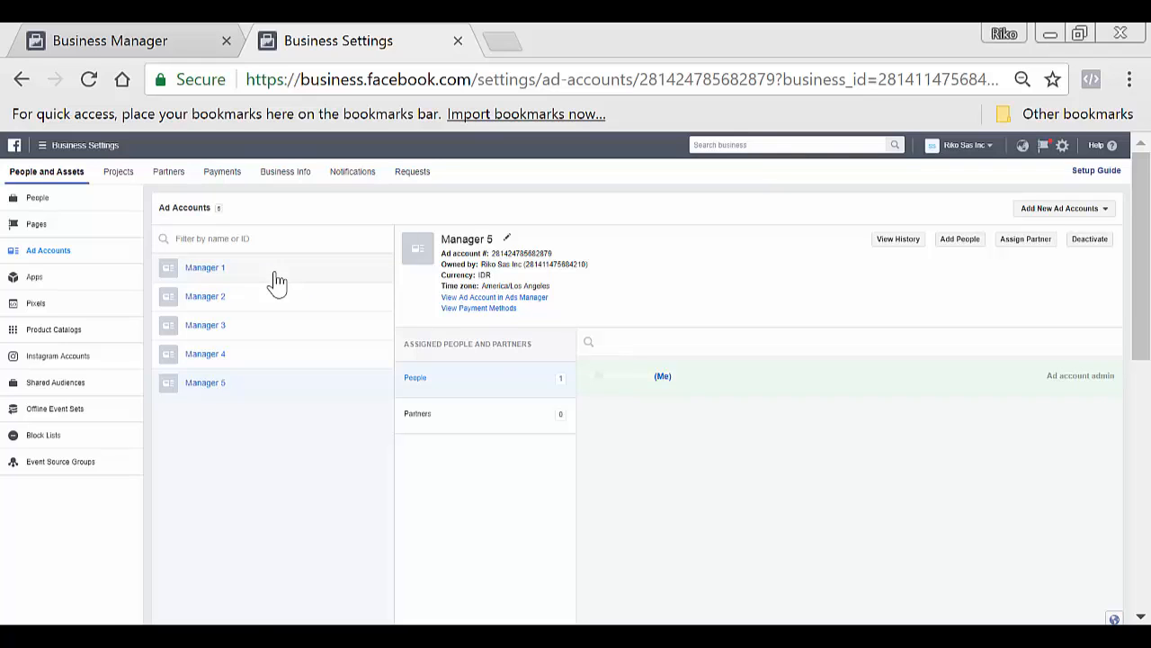
{"action": "left_click", "coordinate": [277, 281]}
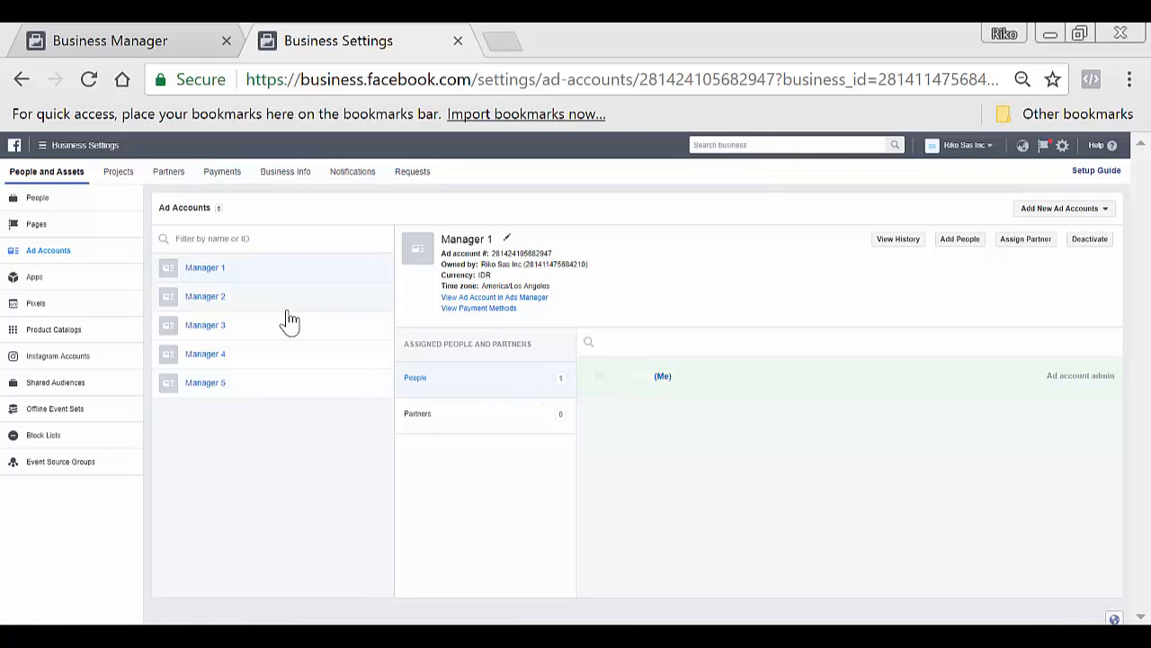
{"action": "left_click", "coordinate": [288, 315]}
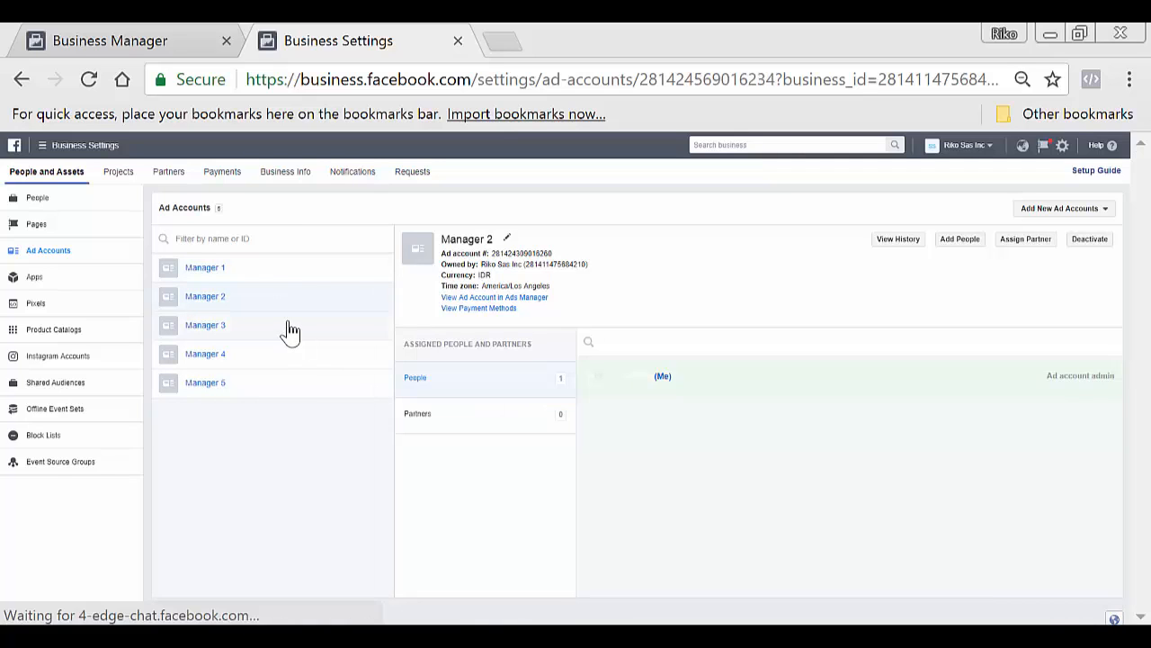
{"action": "left_click", "coordinate": [291, 331]}
{"action": "left_click", "coordinate": [287, 363]}
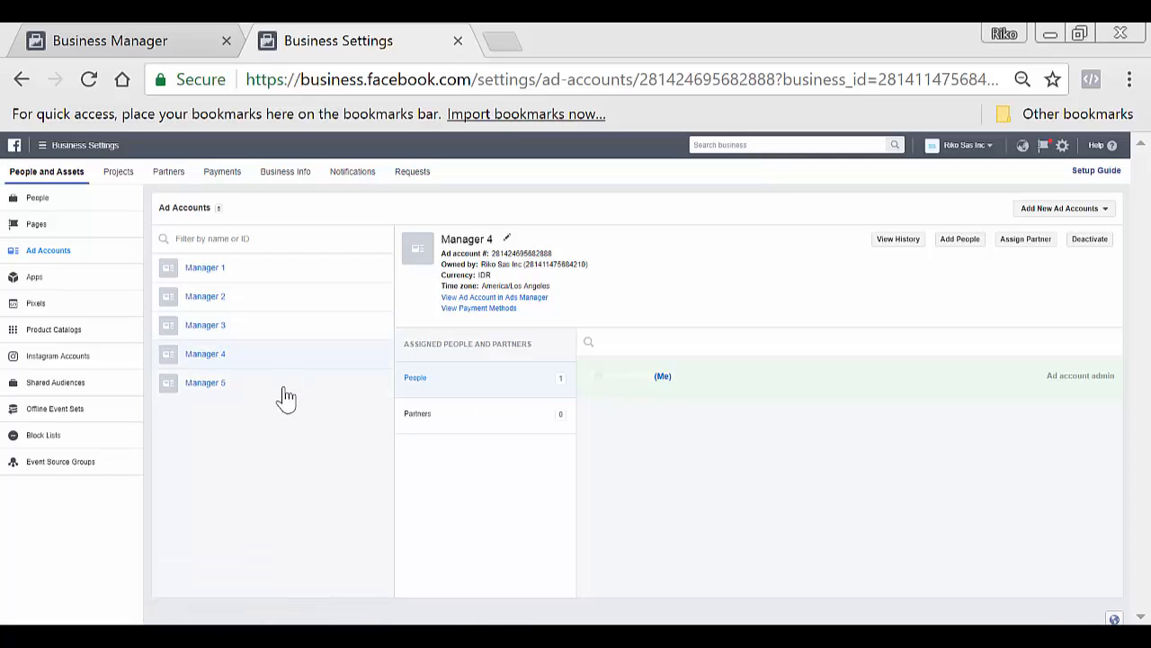
{"action": "left_click", "coordinate": [286, 396]}
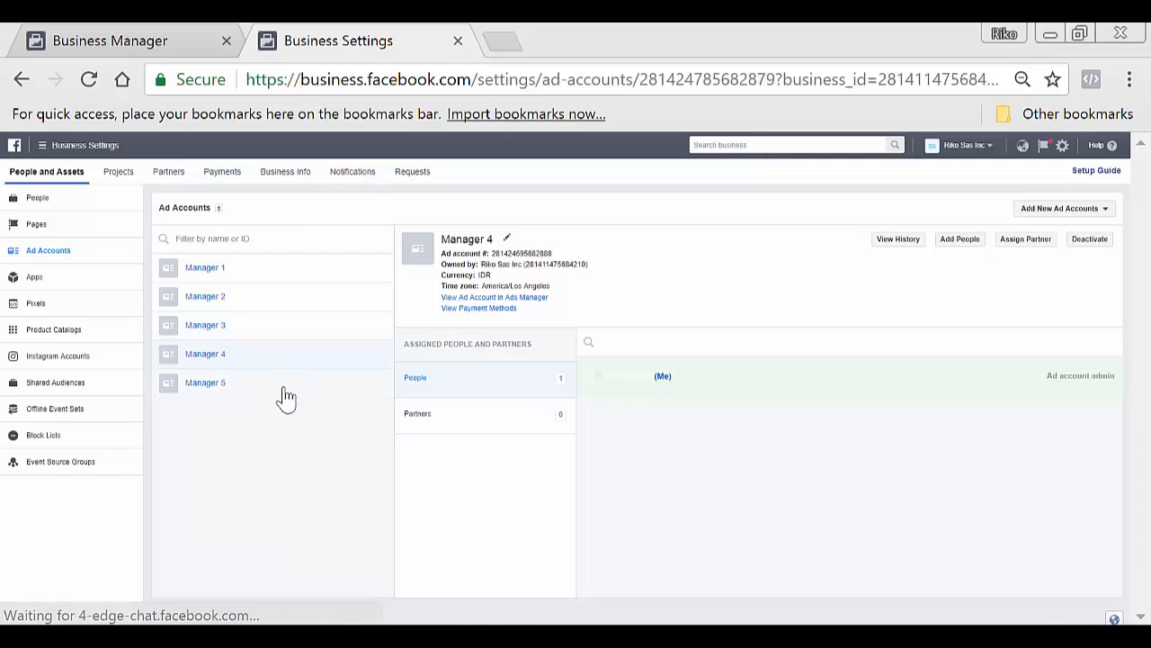
{"action": "left_click", "coordinate": [278, 281]}
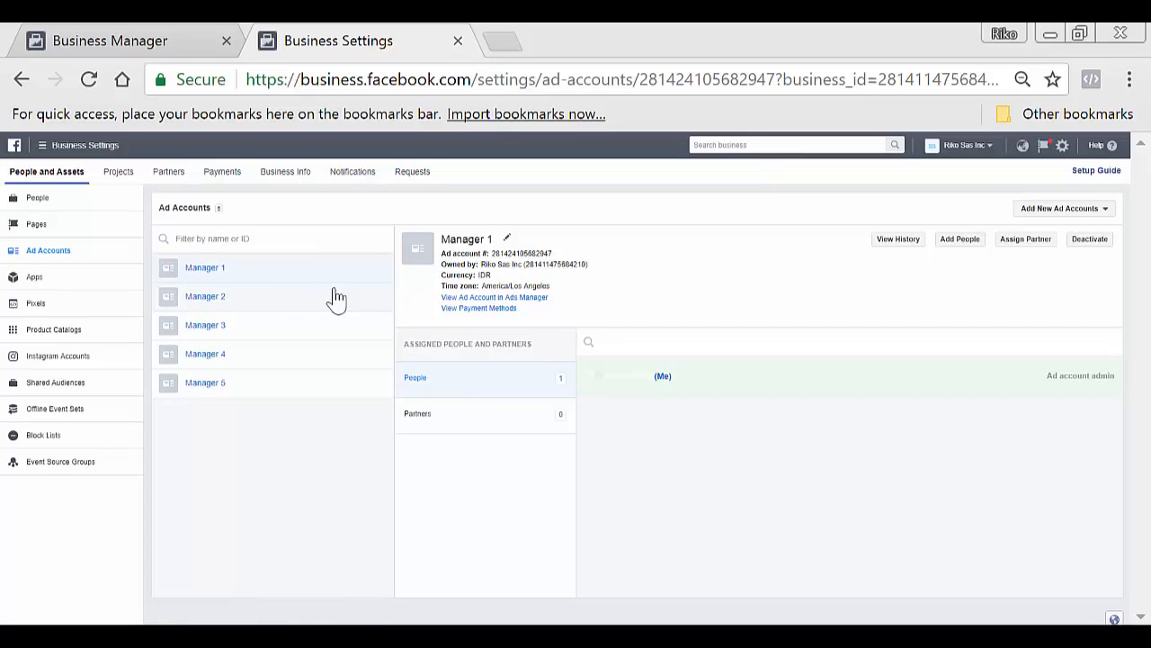
Open Manager 1's payment methods in a new browser tab.
{"action": "right_click", "coordinate": [479, 315]}
{"action": "left_click", "coordinate": [529, 331]}
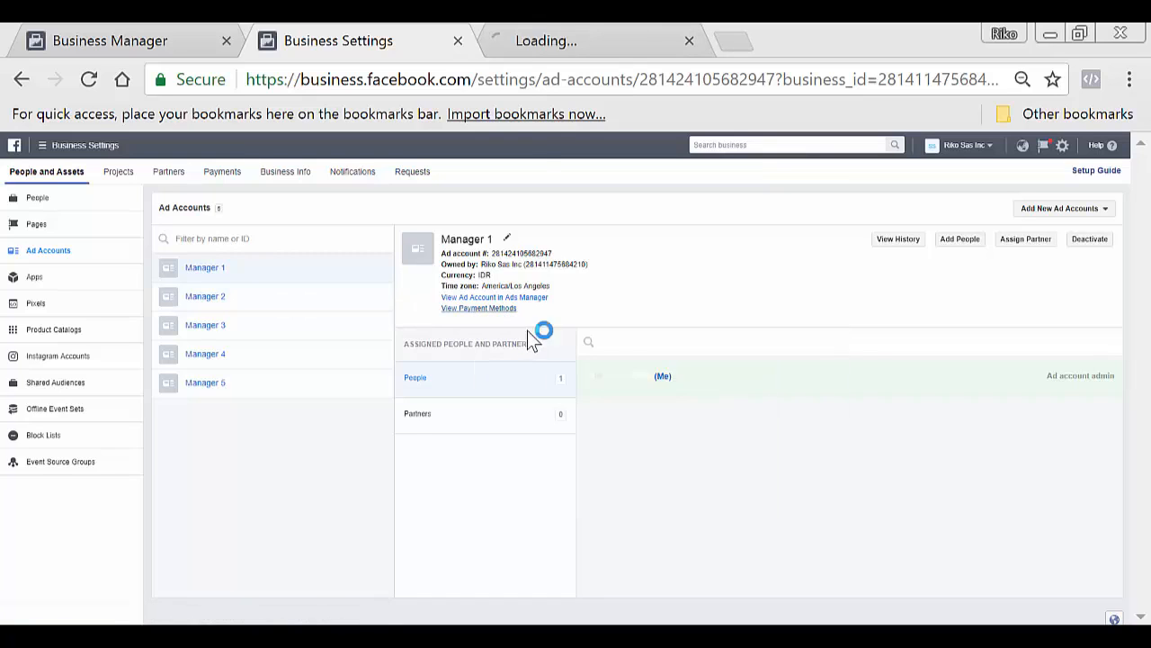
{"action": "left_click", "coordinate": [602, 43]}
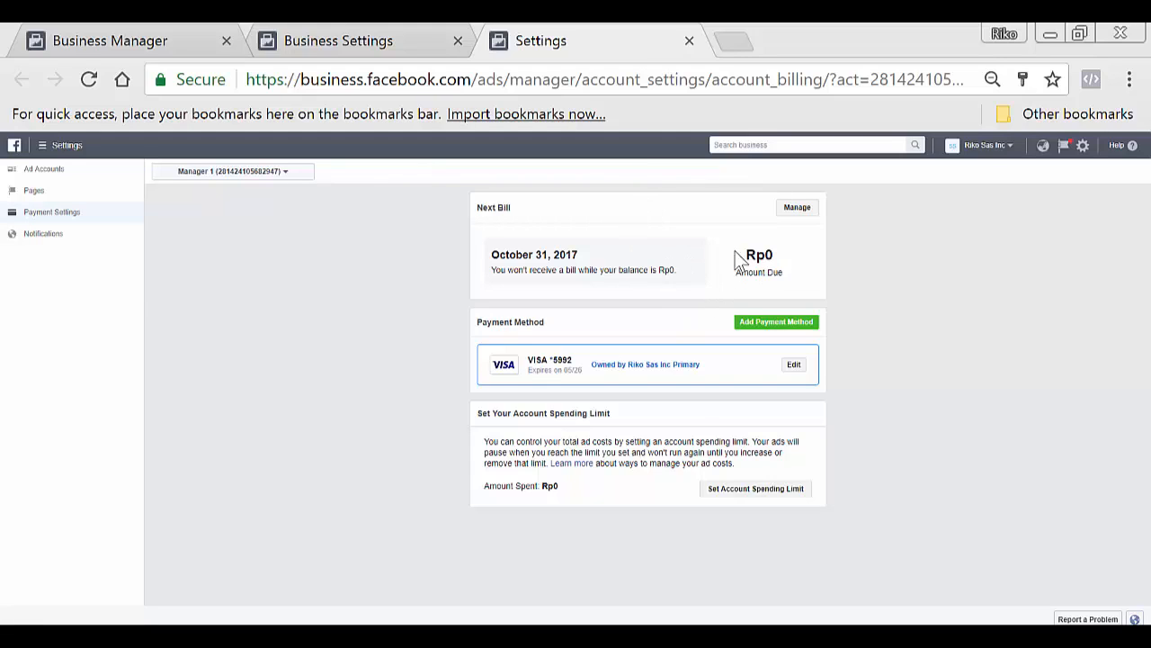
Check the Rp0 amount due and next bill date, then bring up Set Account Spending Limit.
{"action": "left_click_drag", "start_coordinate": [785, 274], "coordinate": [788, 279]}
{"action": "left_click", "coordinate": [608, 267]}
{"action": "left_click_drag", "start_coordinate": [578, 255], "coordinate": [490, 261]}
{"action": "left_click", "coordinate": [538, 256]}
{"action": "left_click_drag", "start_coordinate": [529, 253], "coordinate": [543, 254]}
{"action": "left_click", "coordinate": [657, 304]}
{"action": "left_click_drag", "start_coordinate": [676, 365], "coordinate": [738, 367]}
{"action": "left_click", "coordinate": [775, 364]}
{"action": "left_click", "coordinate": [754, 490]}
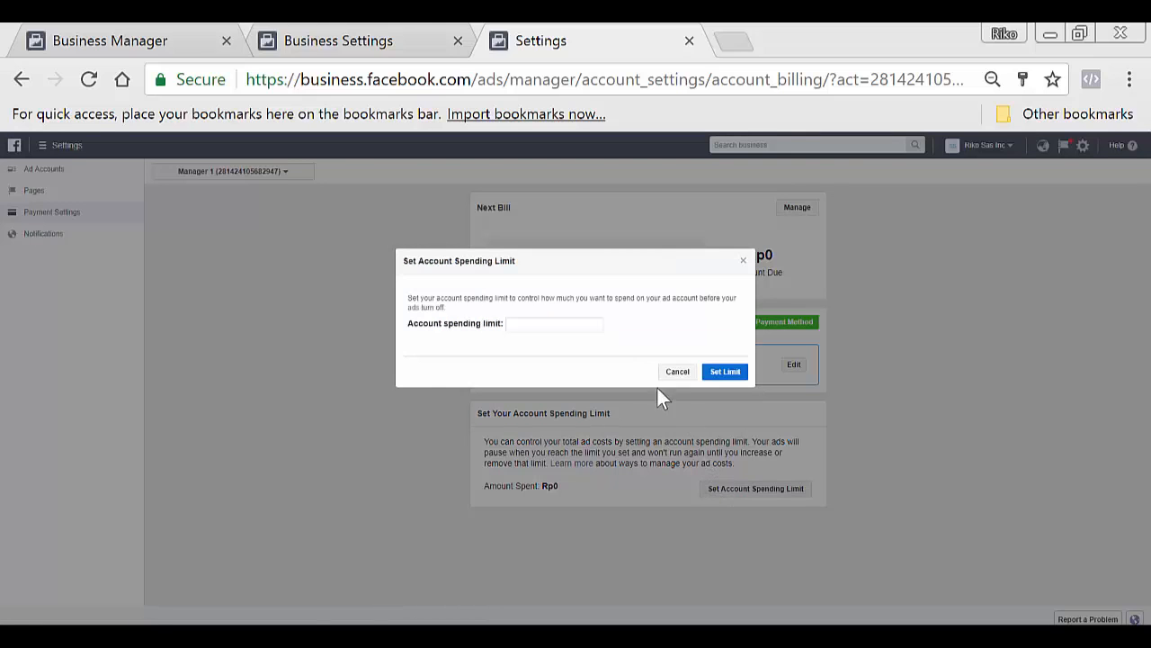
Enter 10000000 as Manager 1's account spending limit and apply it.
{"action": "left_click", "coordinate": [590, 324]}
{"action": "type", "text": "10"}
{"action": "type", "text": "000000"}
{"action": "left_click", "coordinate": [729, 376]}
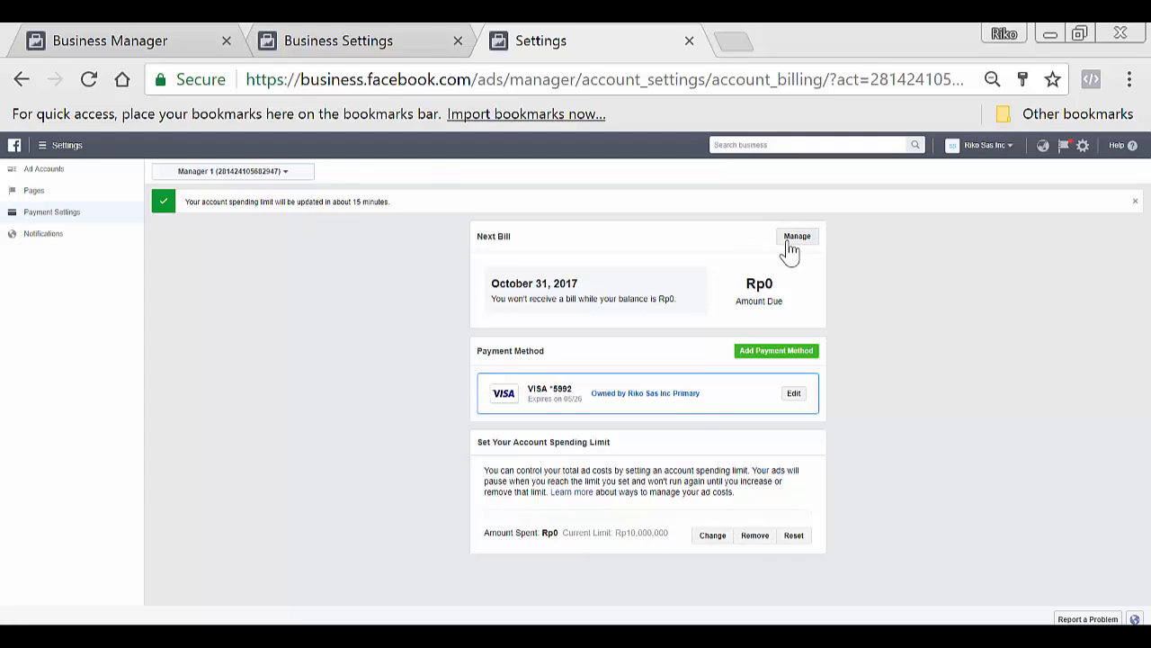
Review Manager 1's Rp324,000 billing threshold and VISA card details, cancelling the threshold window unchanged.
{"action": "left_click_drag", "start_coordinate": [677, 299], "coordinate": [588, 301]}
{"action": "left_click", "coordinate": [689, 311]}
{"action": "left_click", "coordinate": [797, 239]}
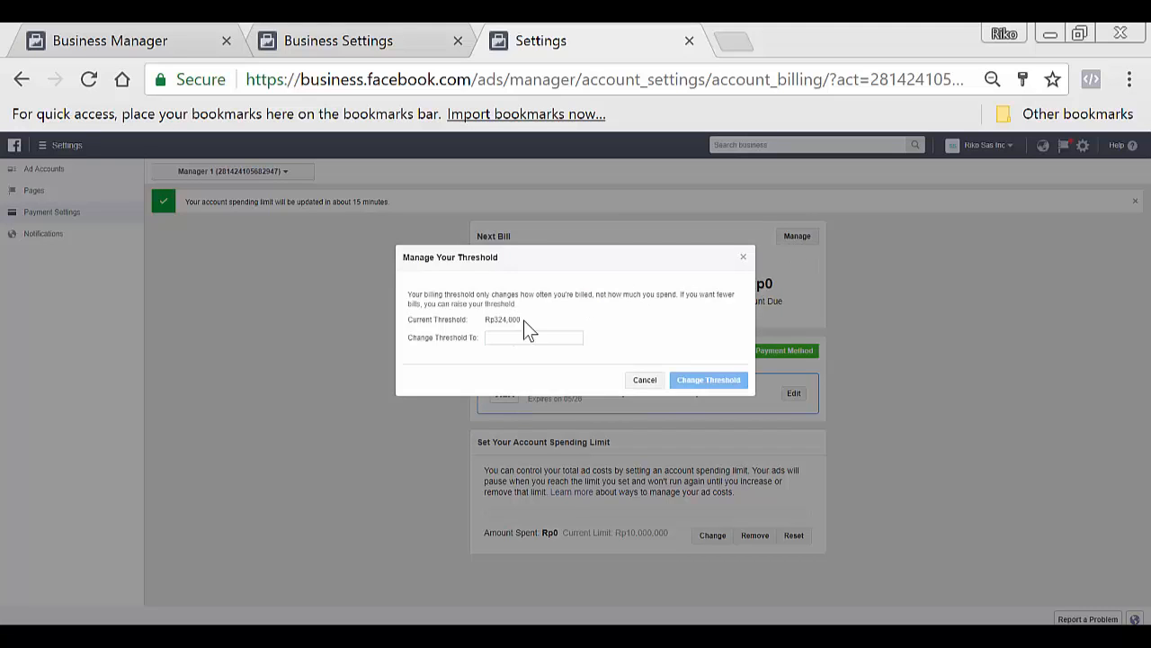
{"action": "left_click_drag", "start_coordinate": [522, 320], "coordinate": [483, 319]}
{"action": "left_click", "coordinate": [574, 315]}
{"action": "double_click", "coordinate": [495, 318]}
{"action": "left_click", "coordinate": [593, 320]}
{"action": "left_click", "coordinate": [648, 381]}
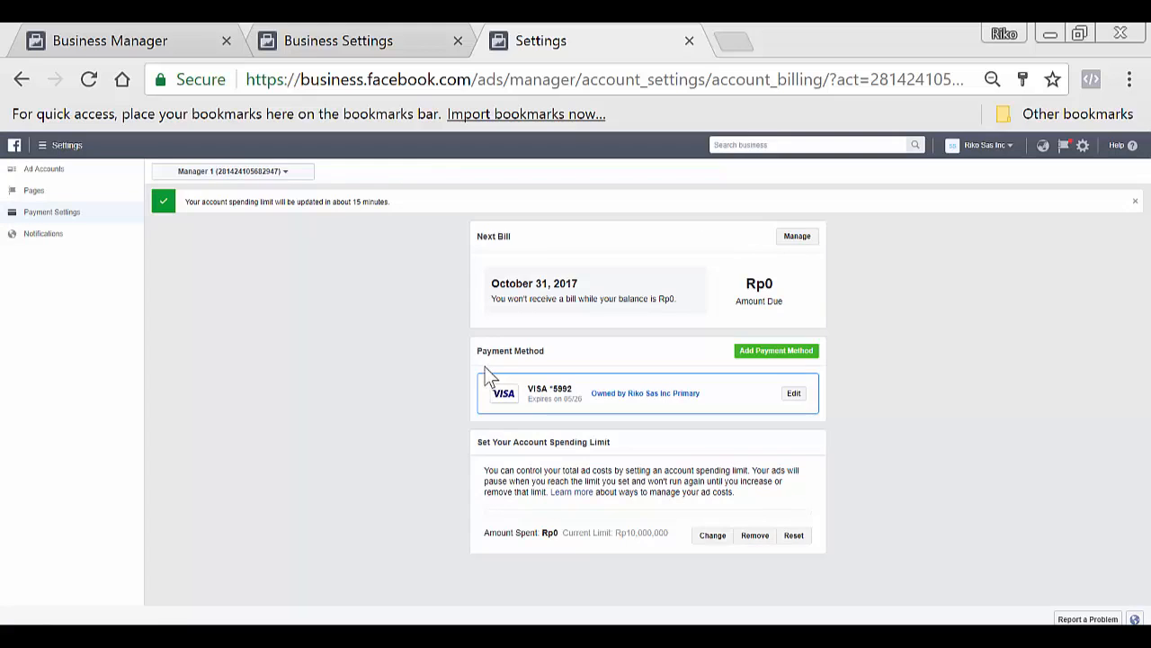
{"action": "left_click_drag", "start_coordinate": [455, 375], "coordinate": [728, 414]}
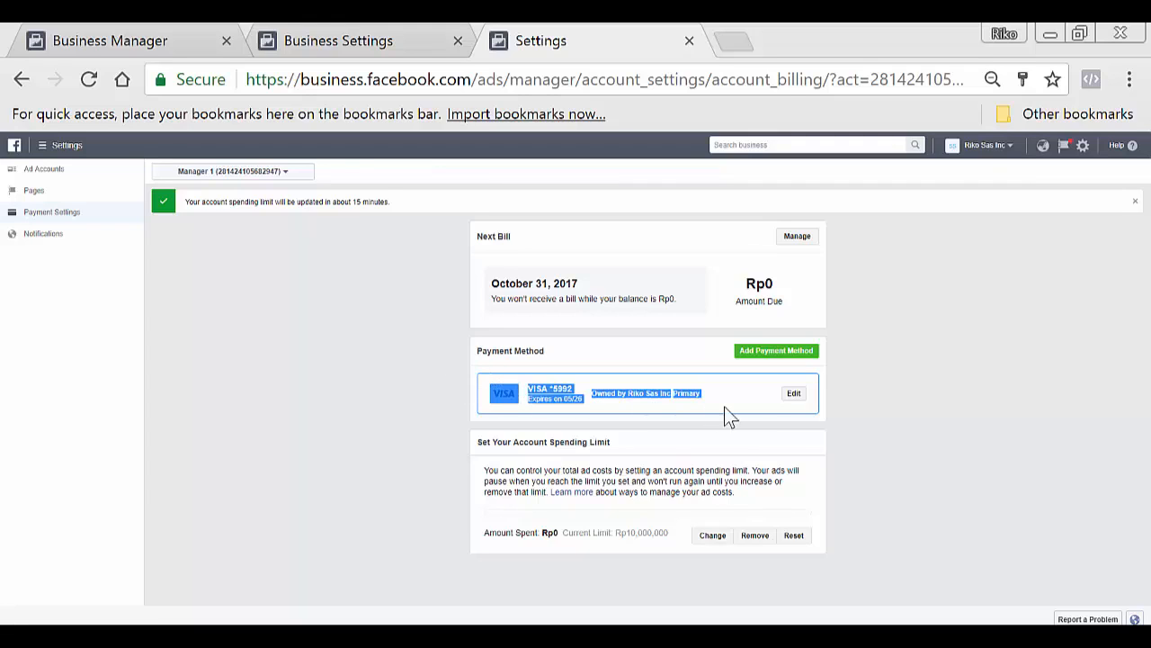
{"action": "left_click", "coordinate": [928, 392]}
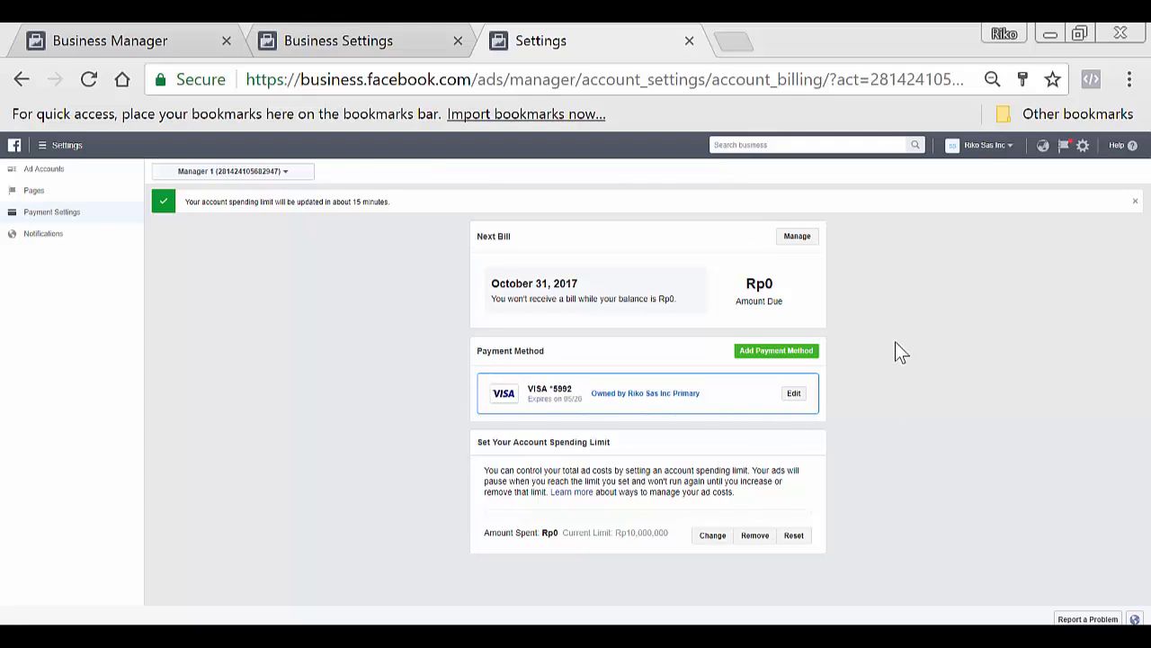
Close Manager 1's billing tab and open Manager 5's payment methods in a new tab.
{"action": "left_click", "coordinate": [689, 42]}
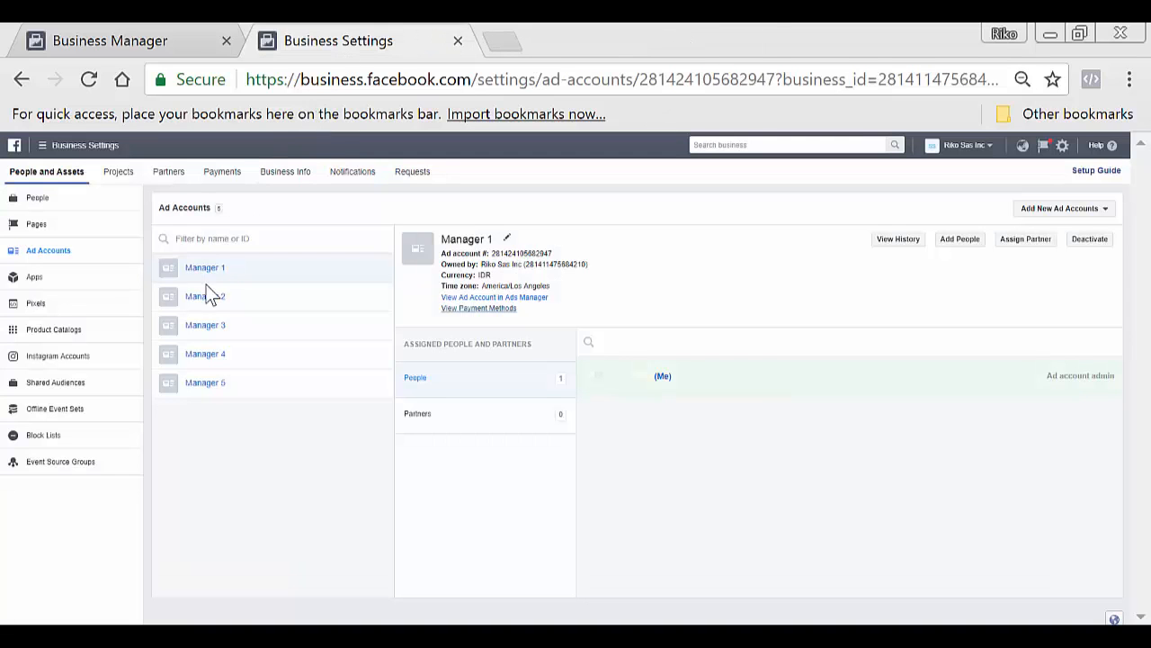
{"action": "left_click", "coordinate": [225, 385]}
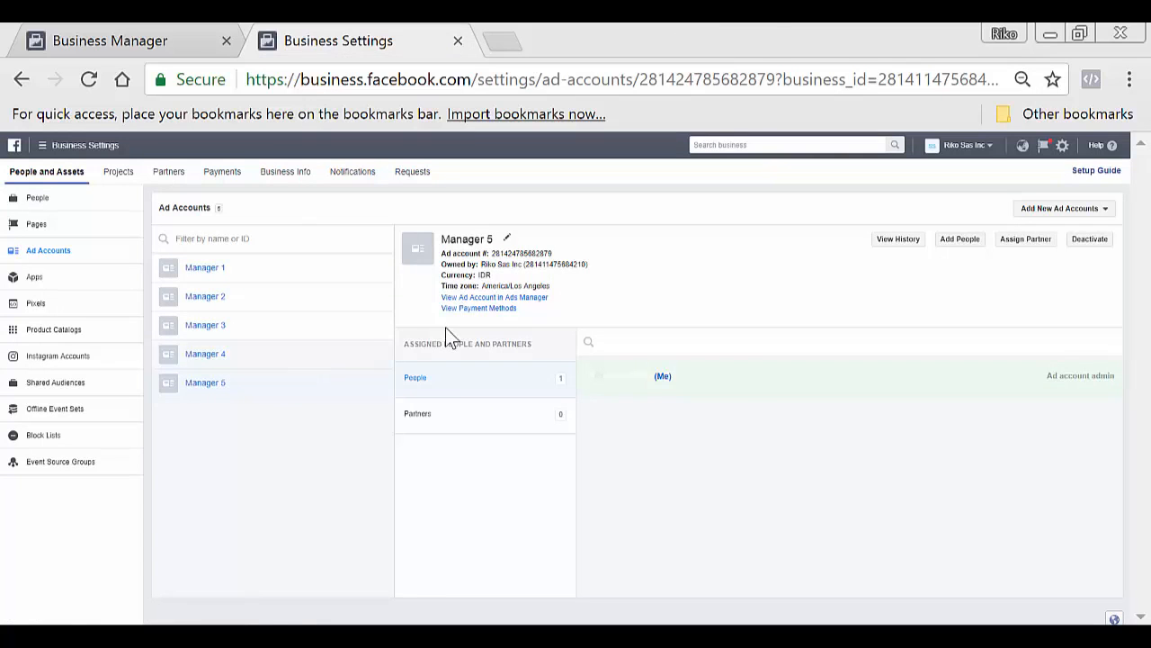
{"action": "right_click", "coordinate": [508, 310]}
{"action": "left_click", "coordinate": [558, 330]}
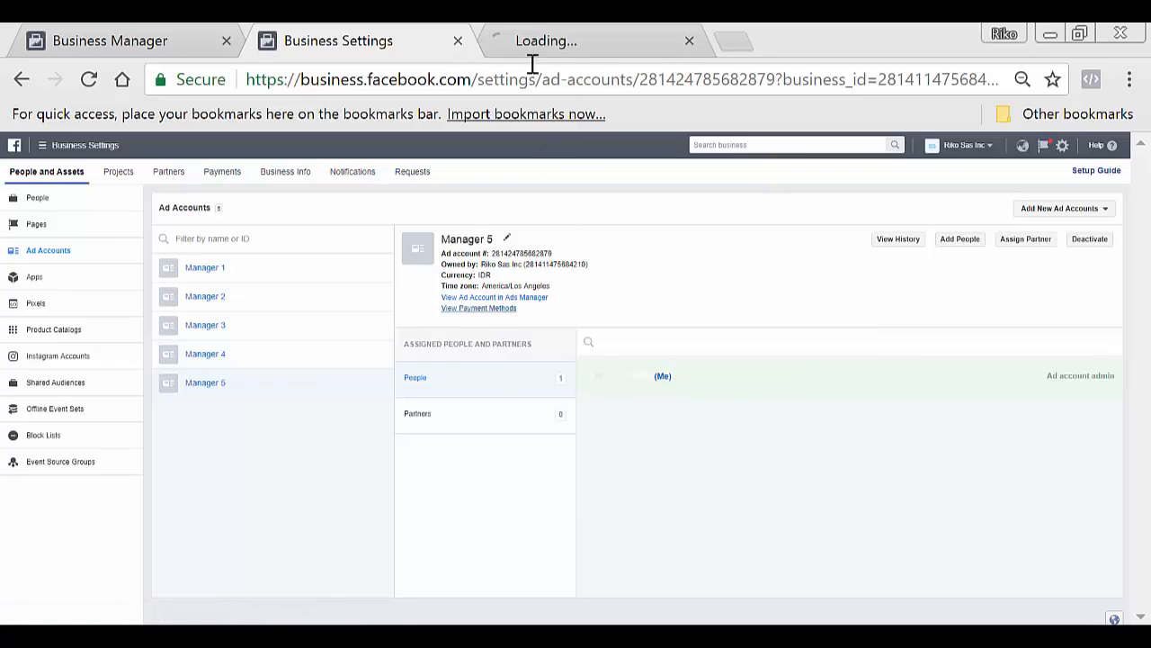
{"action": "left_click", "coordinate": [544, 34]}
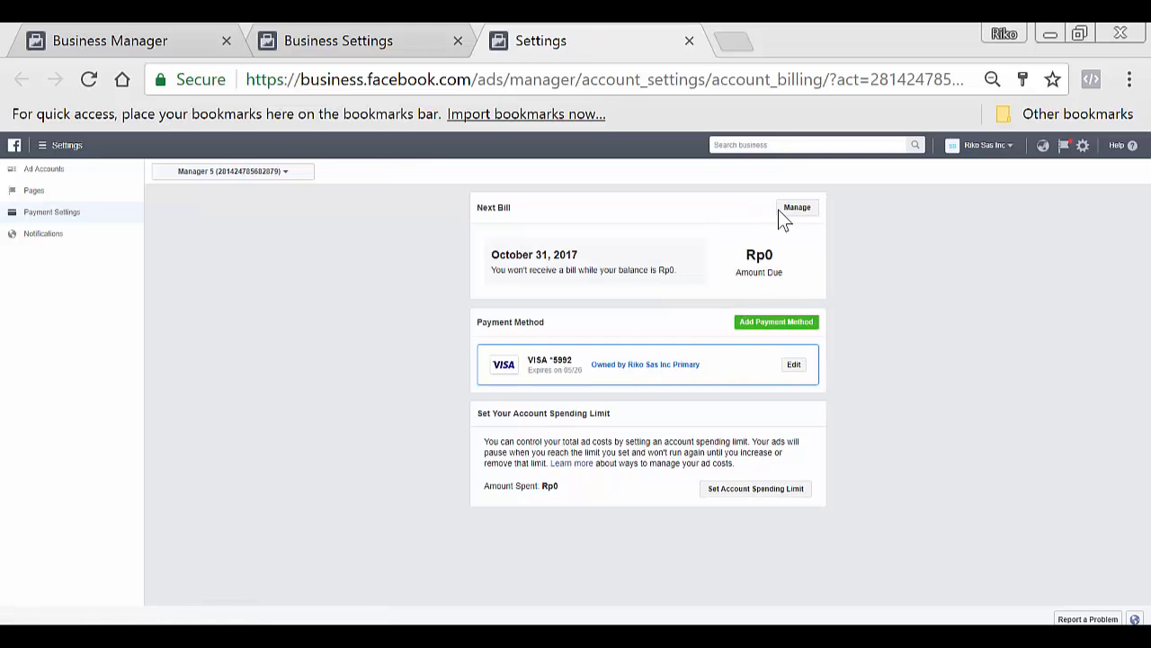
Confirm Manager 5's Rp324,000 billing threshold, then close the threshold window and billing tab.
{"action": "left_click", "coordinate": [793, 214]}
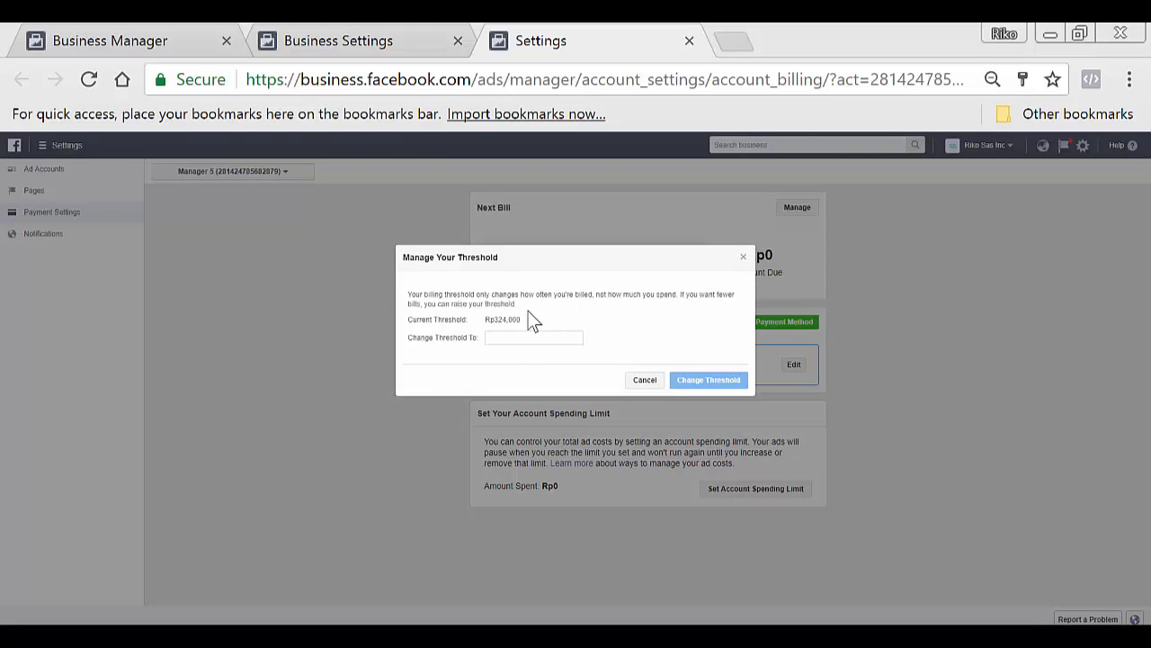
{"action": "left_click_drag", "start_coordinate": [482, 339], "coordinate": [516, 315]}
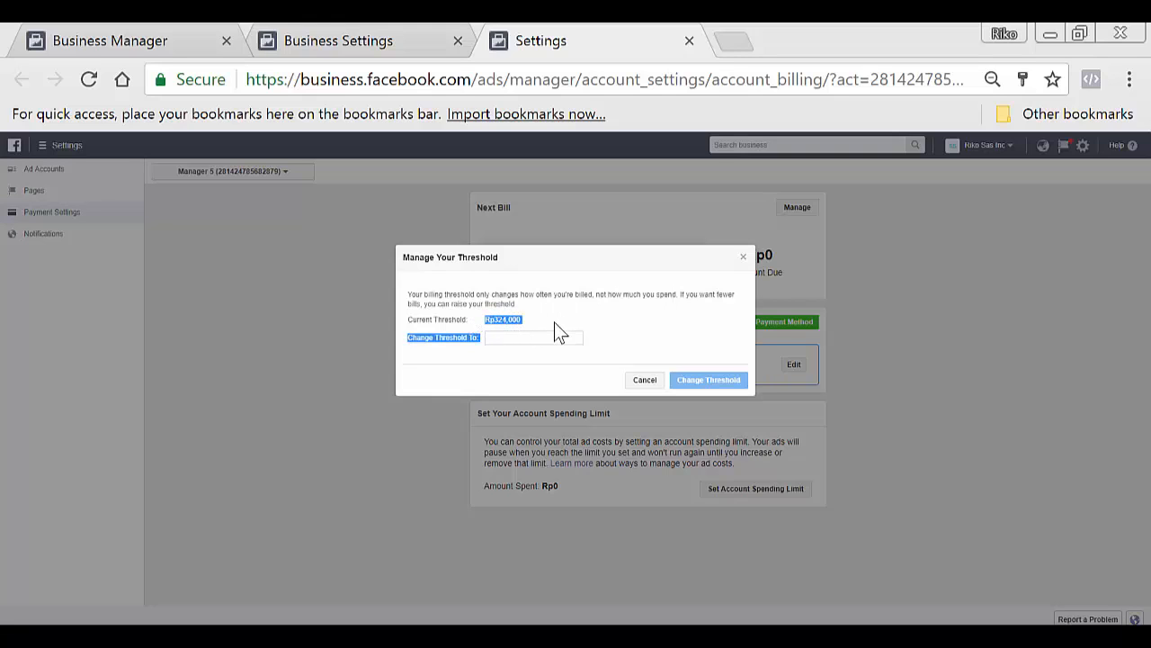
{"action": "left_click", "coordinate": [554, 323]}
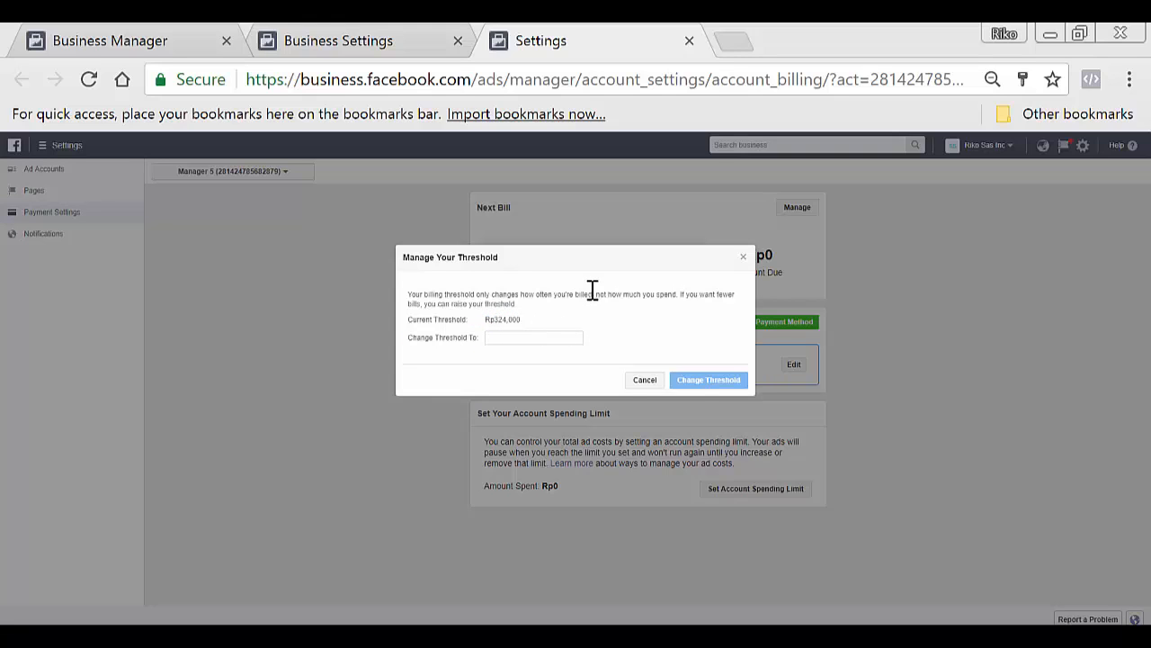
{"action": "left_click", "coordinate": [743, 258]}
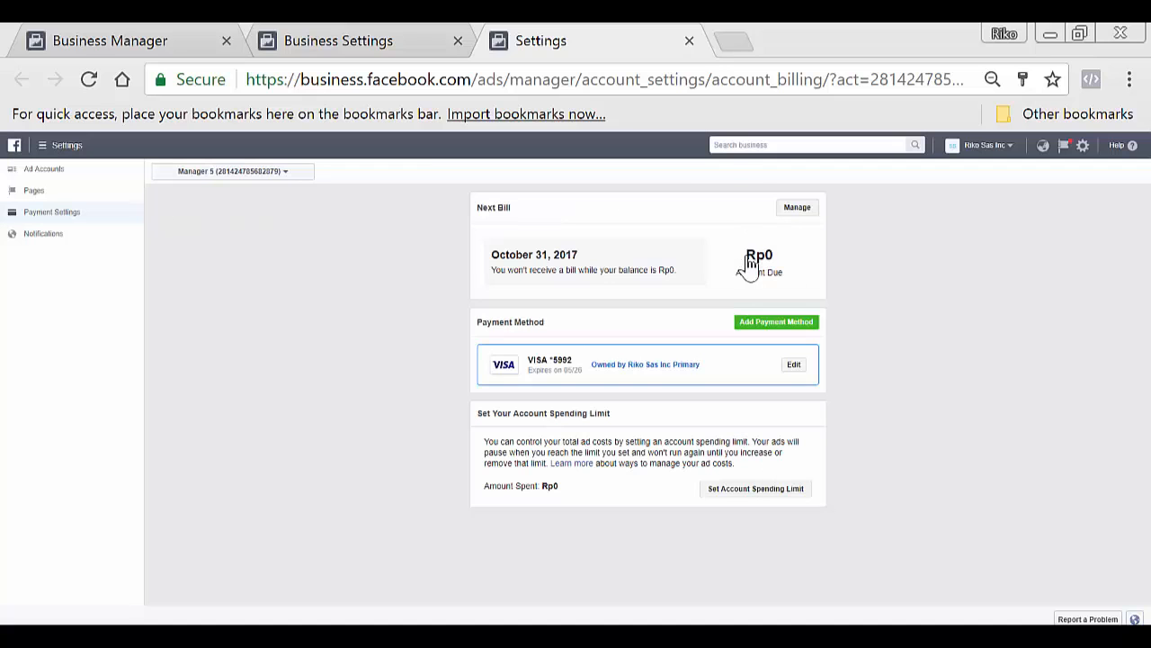
{"action": "left_click", "coordinate": [689, 42]}
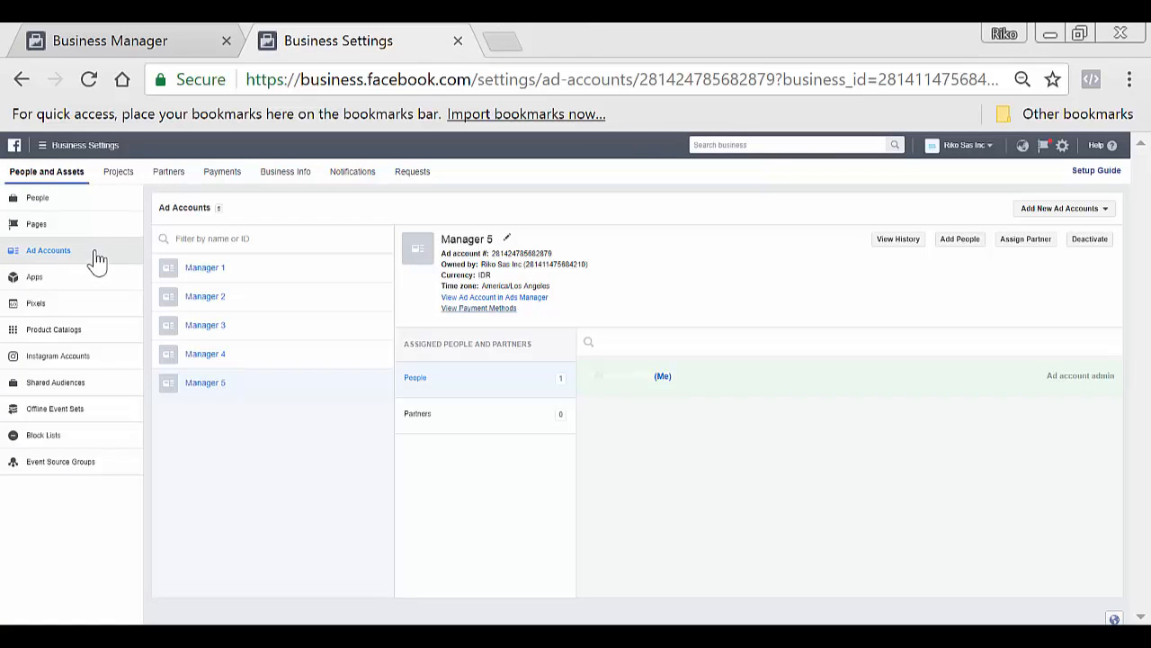
{"action": "left_click", "coordinate": [280, 280]}
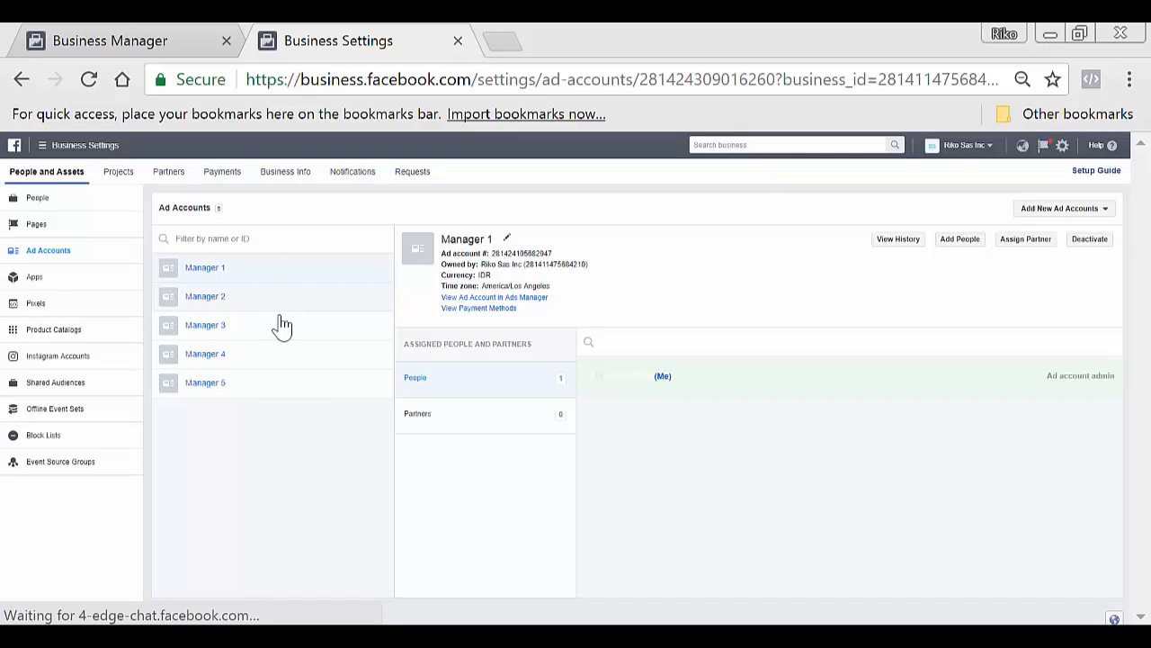
{"action": "left_click", "coordinate": [278, 354]}
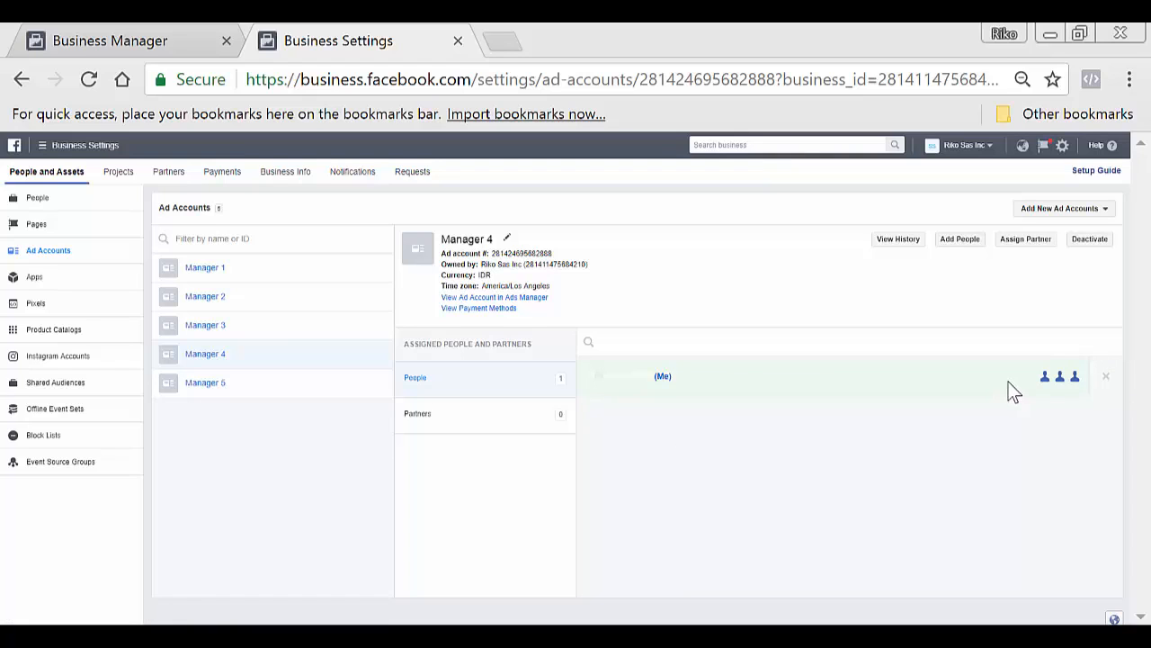
{"action": "mouse_move", "coordinate": [1046, 382]}
{"action": "left_click", "coordinate": [250, 275]}
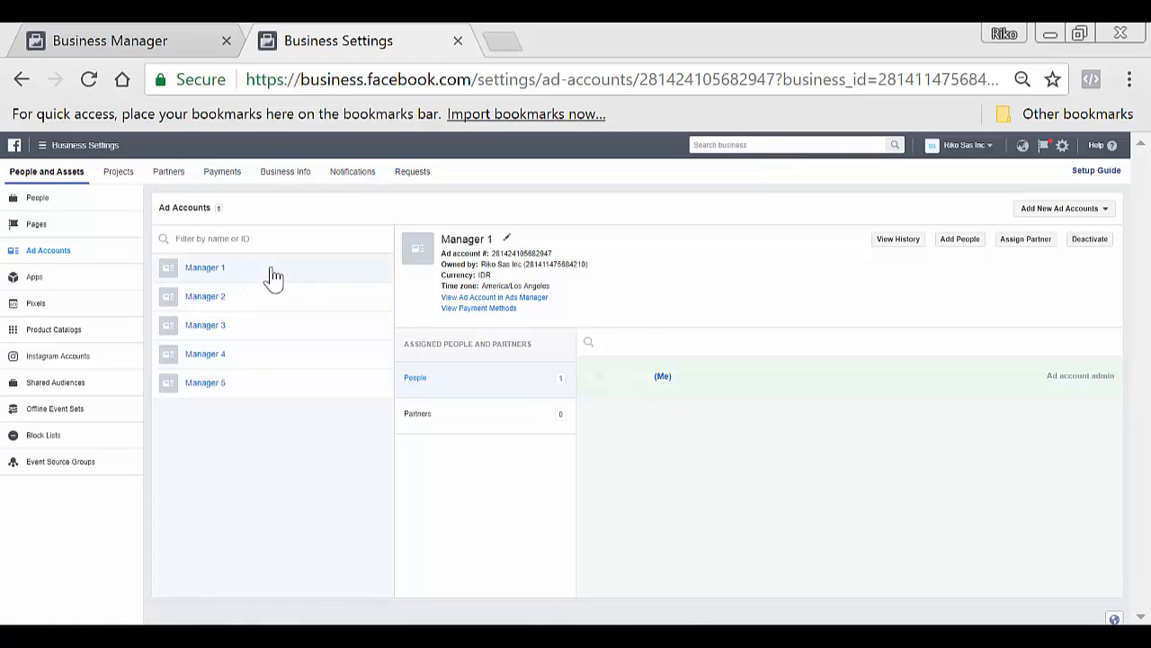
{"action": "double_click", "coordinate": [532, 252]}
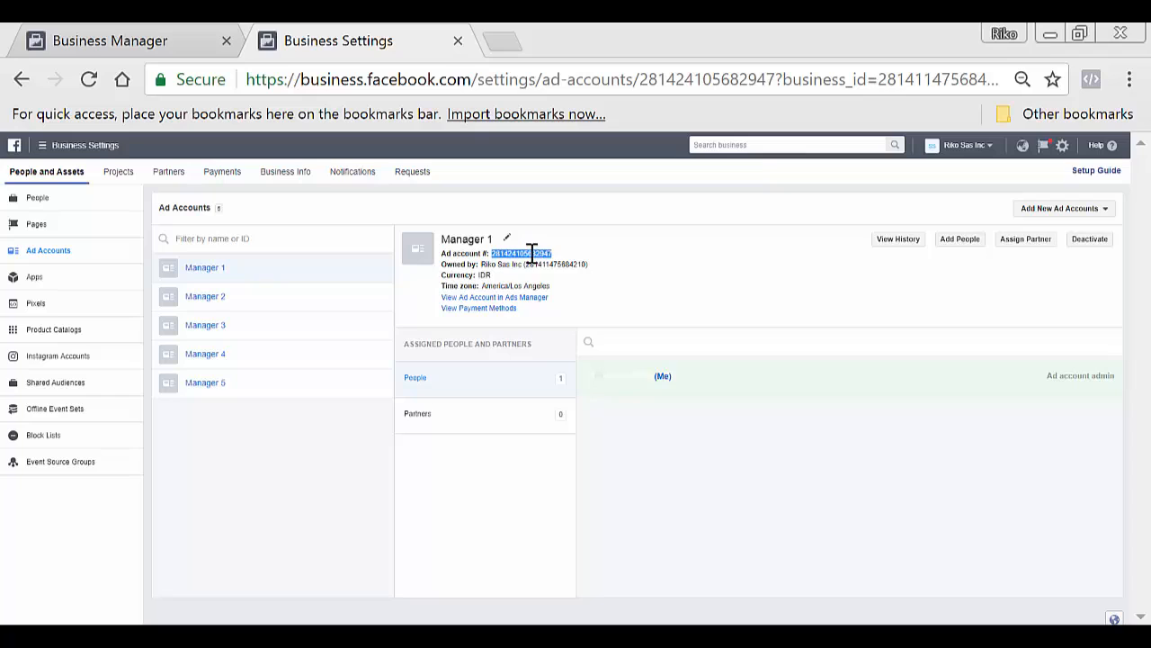
{"action": "left_click", "coordinate": [608, 282]}
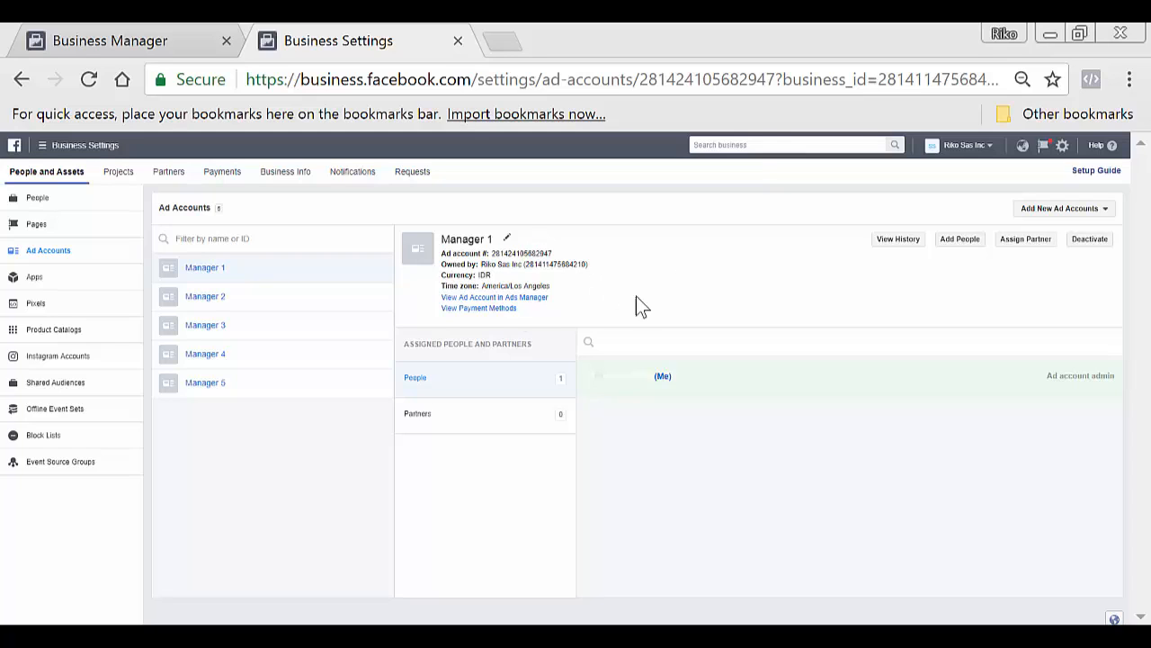
{"action": "left_click", "coordinate": [220, 306]}
{"action": "left_click", "coordinate": [240, 335]}
{"action": "left_click", "coordinate": [243, 360]}
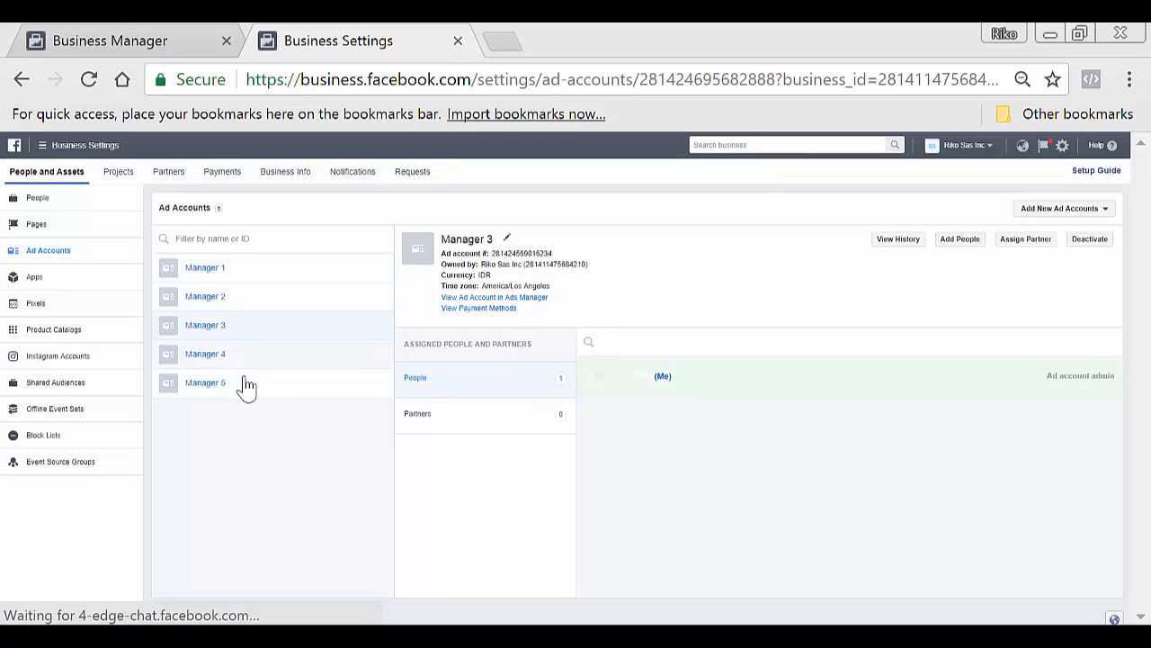
{"action": "left_click", "coordinate": [244, 385]}
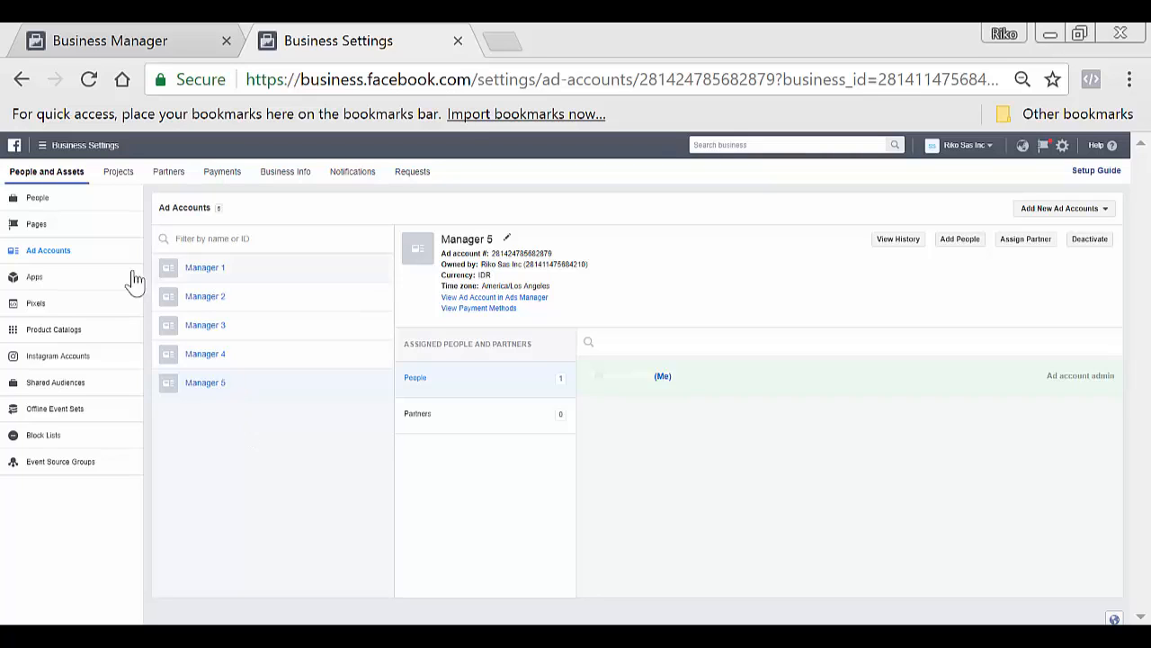
Go to Apps > Pixels and open Create a Facebook Pixel, reviewing the suggested default pixel name.
{"action": "left_click", "coordinate": [89, 286]}
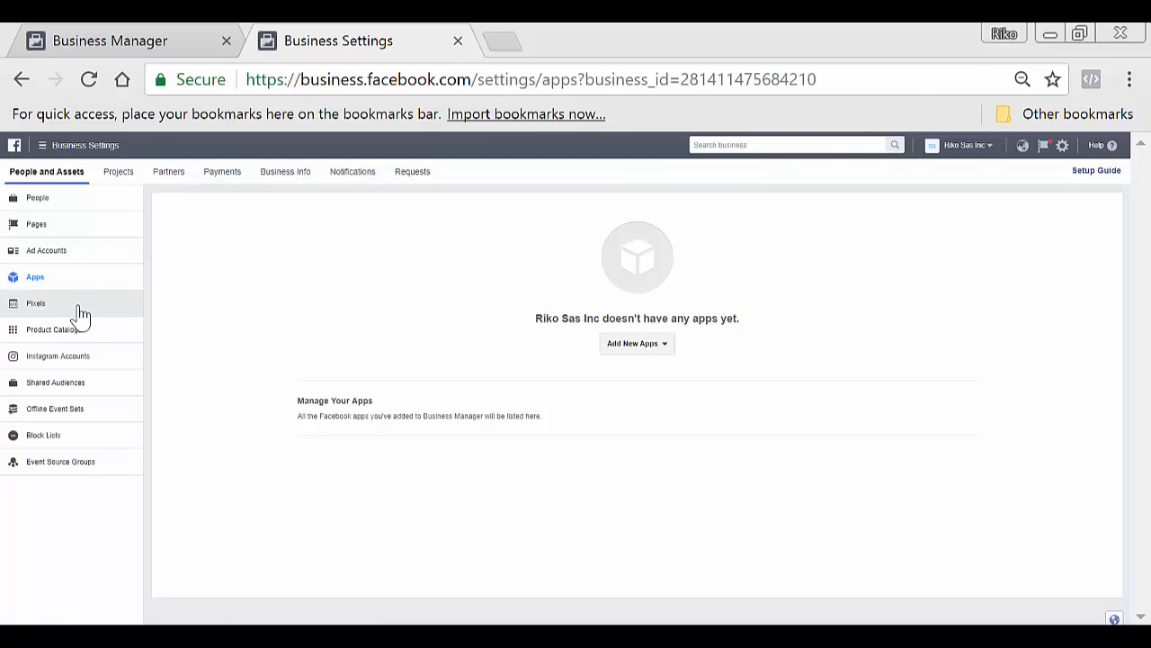
{"action": "left_click", "coordinate": [79, 312]}
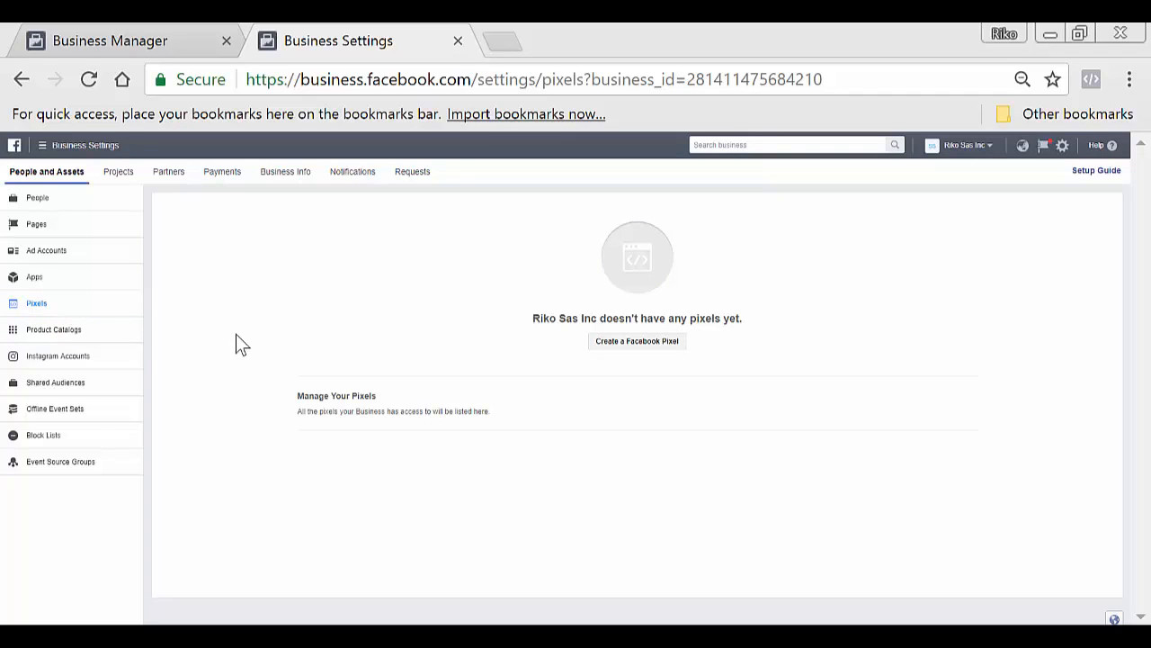
{"action": "left_click", "coordinate": [650, 351]}
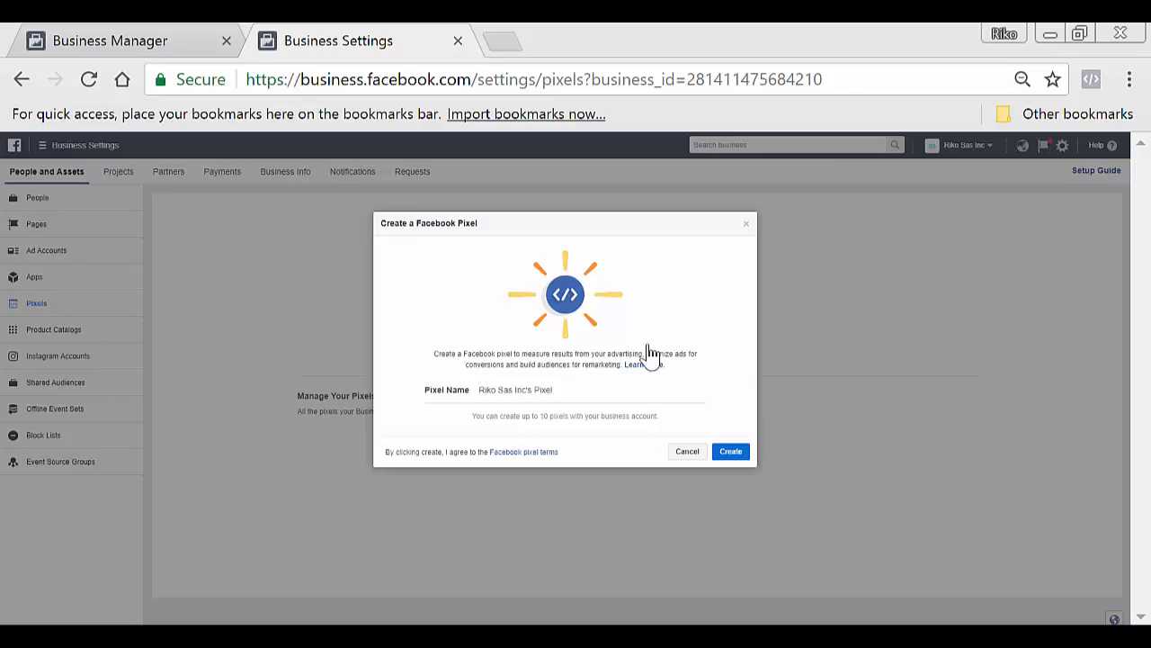
{"action": "double_click", "coordinate": [525, 393]}
Keep the default pixel name, note the 10-pixels-per-account limit, and create the pixel.
{"action": "left_click", "coordinate": [568, 385]}
{"action": "left_click_drag", "start_coordinate": [562, 428], "coordinate": [610, 432]}
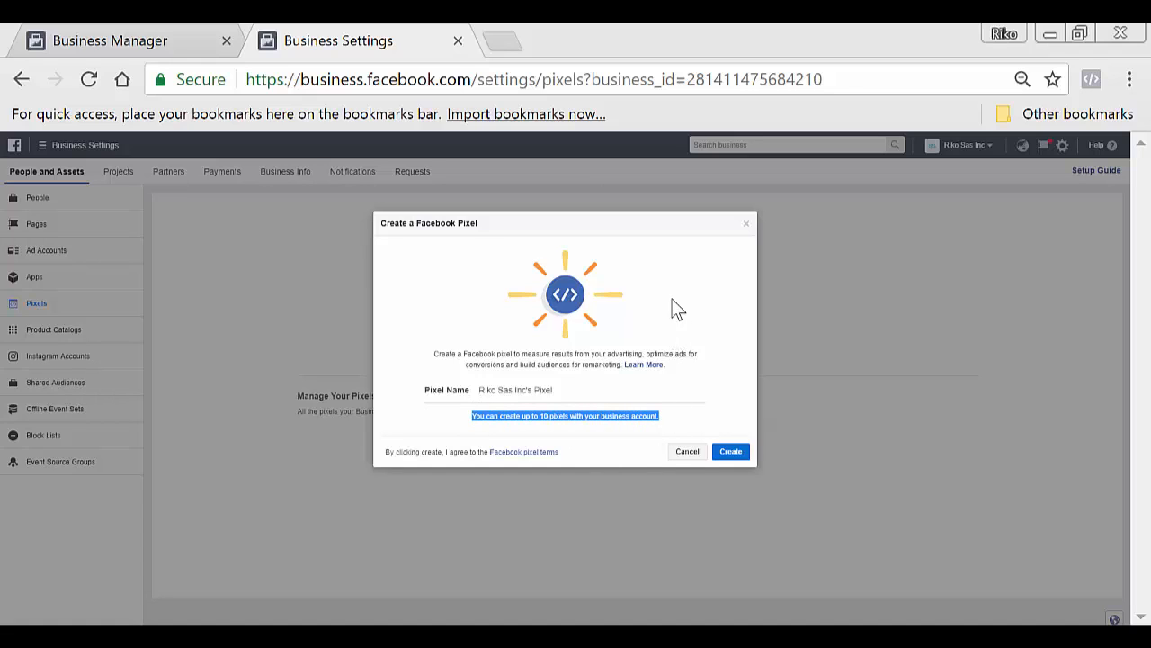
{"action": "left_click", "coordinate": [652, 408]}
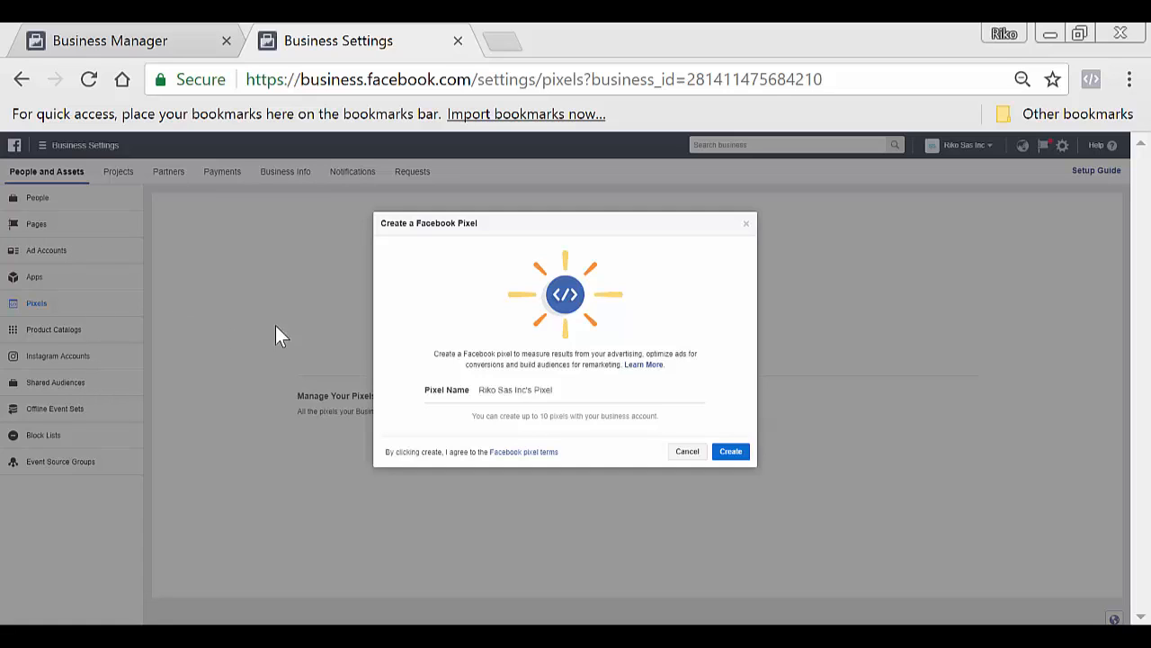
{"action": "left_click", "coordinate": [727, 455]}
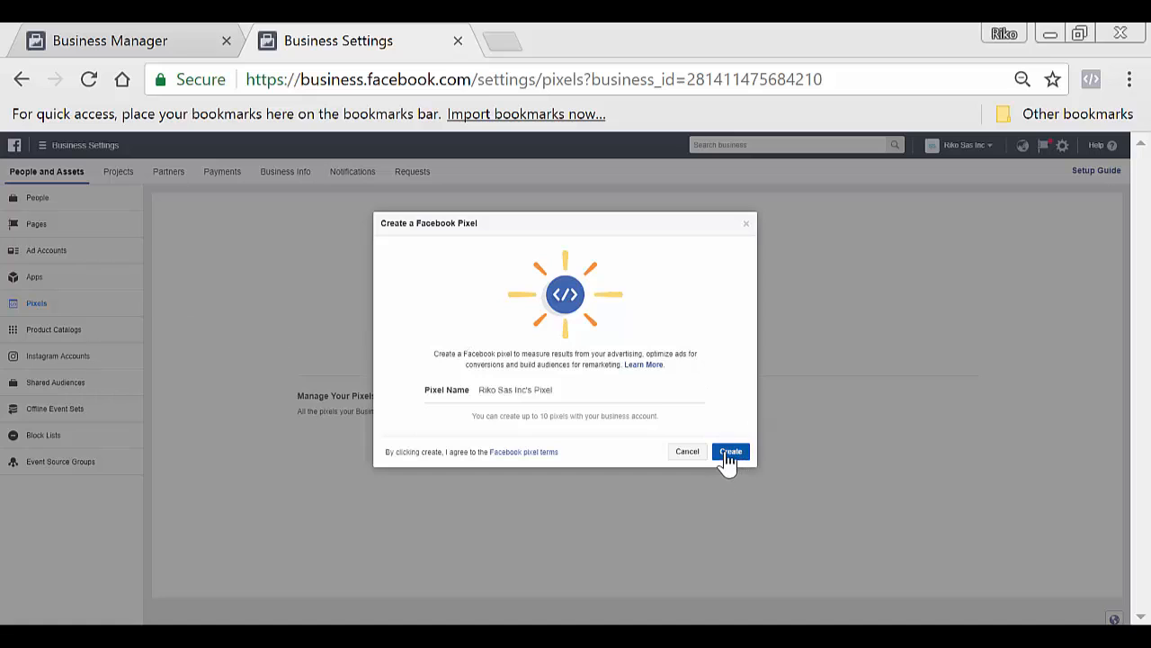
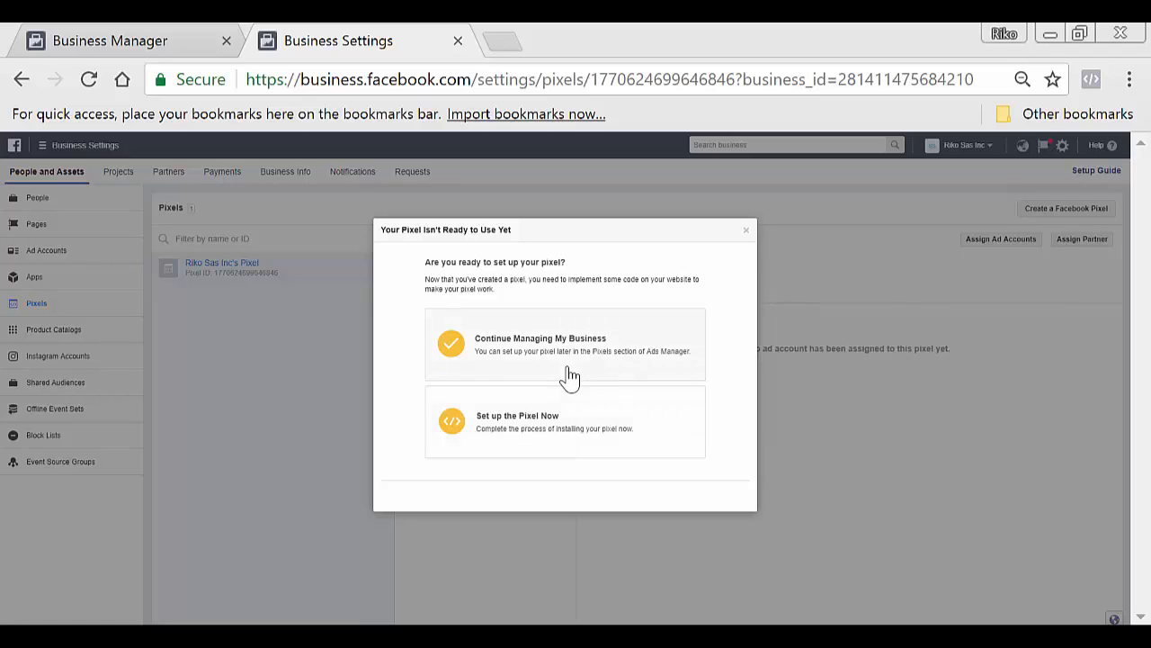
Skip pixel setup by choosing Continue Managing My Business in the 'Pixel Isn't Ready' dialog.
{"action": "left_click", "coordinate": [568, 441]}
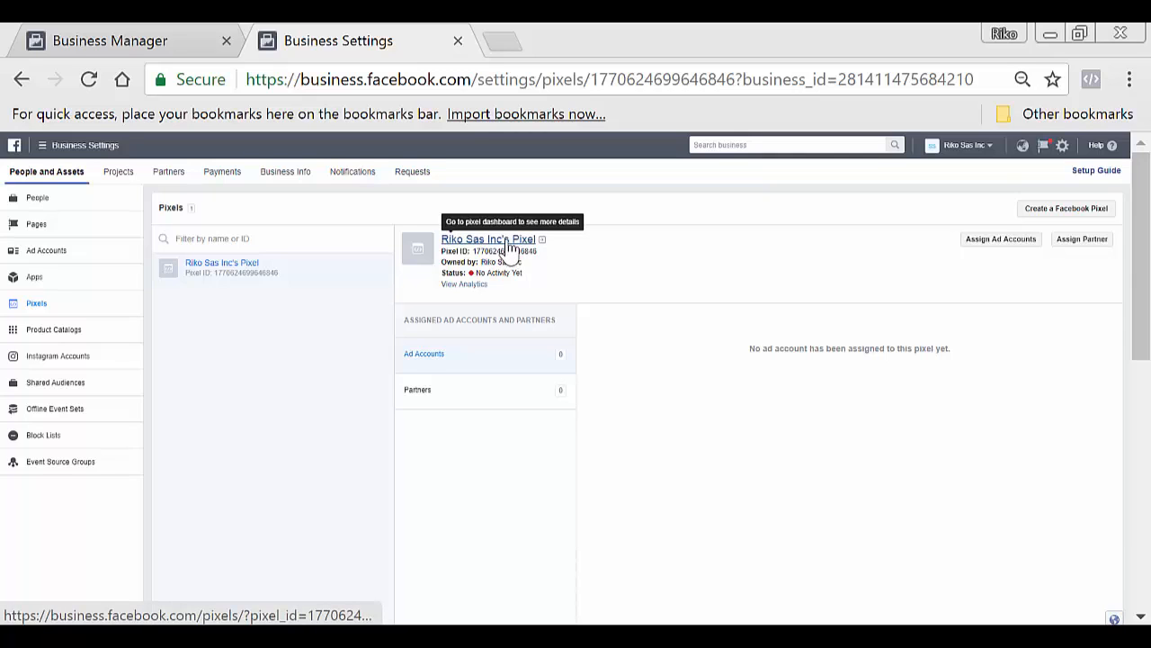
{"action": "right_click", "coordinate": [509, 241]}
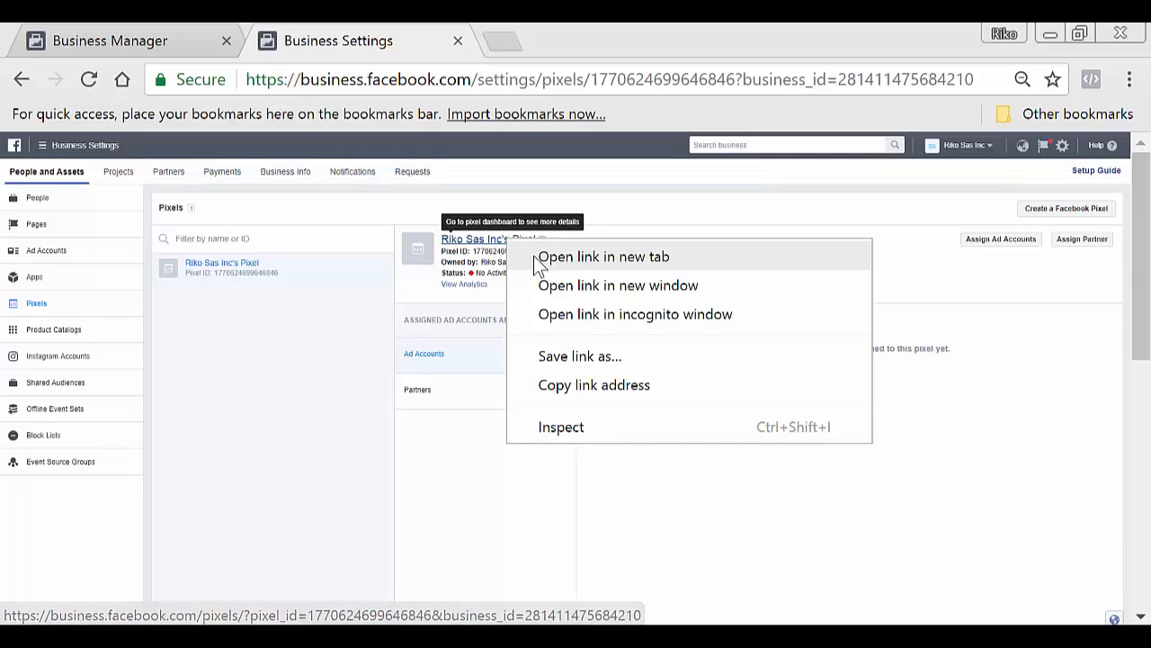
{"action": "left_click", "coordinate": [533, 256]}
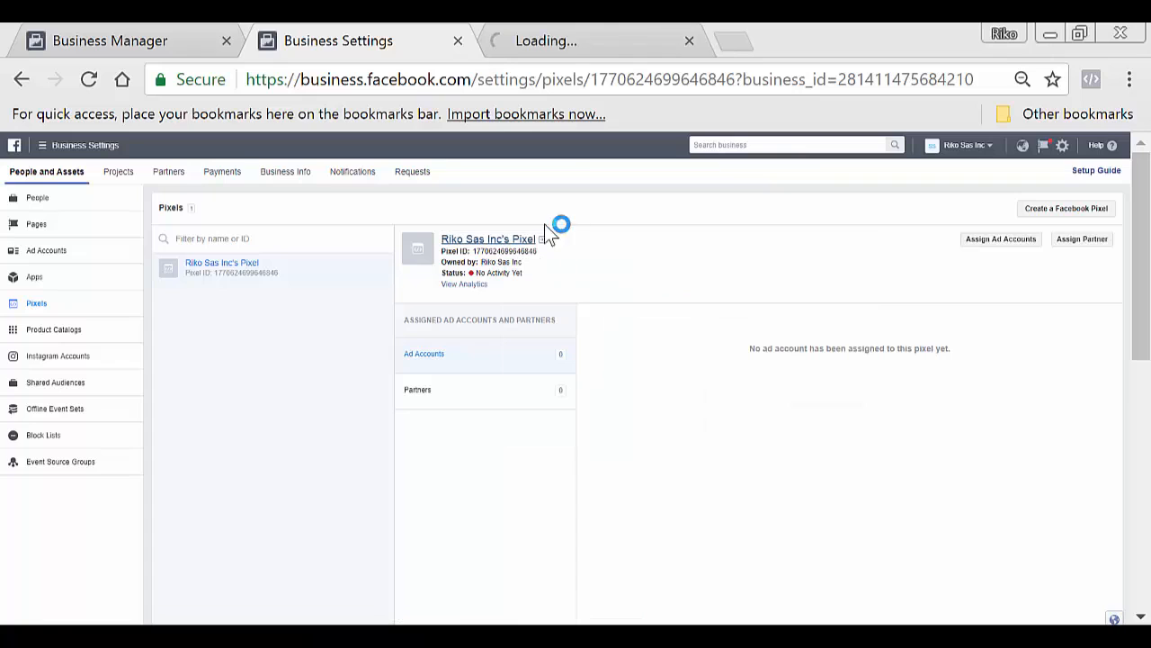
{"action": "left_click", "coordinate": [605, 37]}
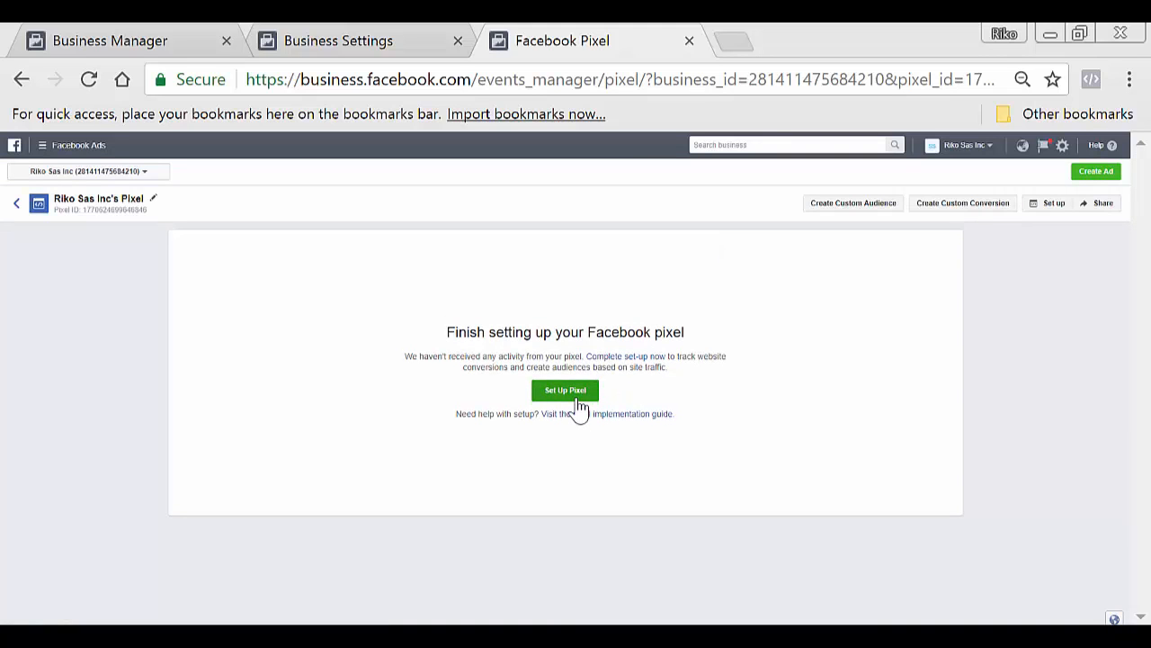
{"action": "left_click", "coordinate": [567, 391]}
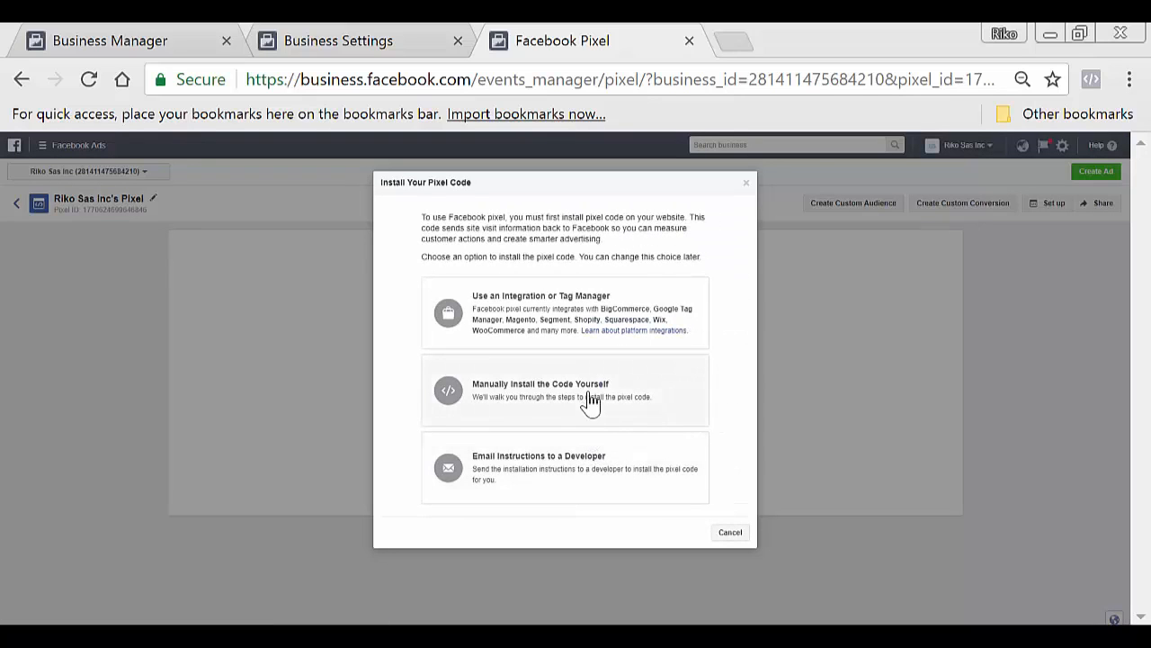
{"action": "left_click", "coordinate": [591, 402]}
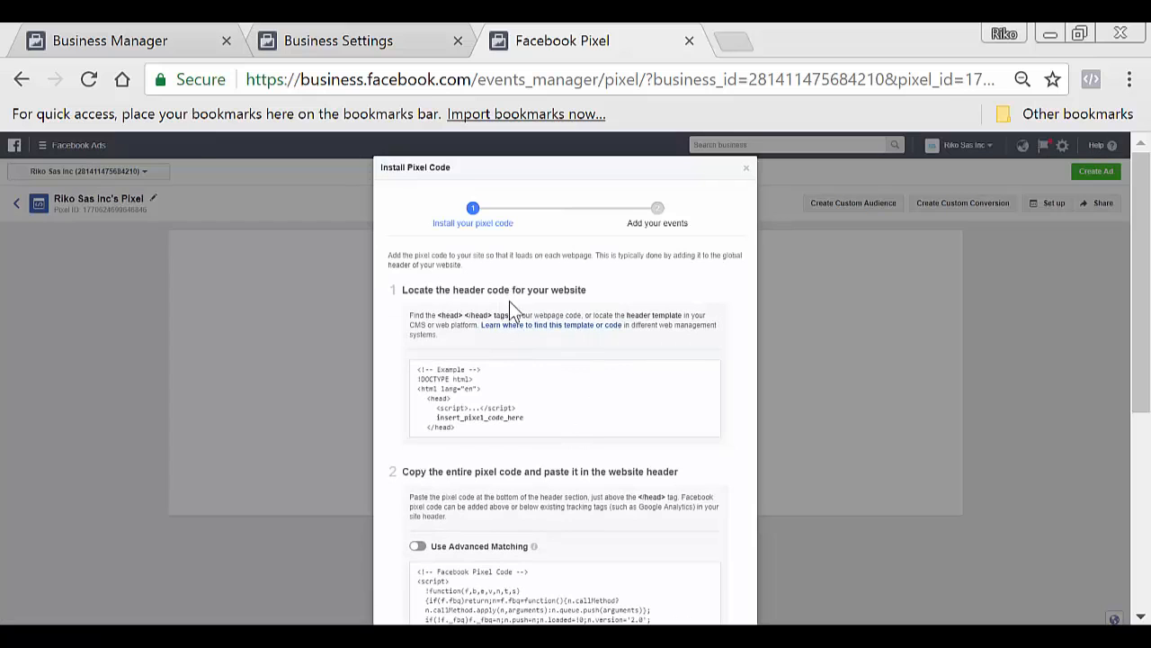
{"action": "scroll", "coordinate": [551, 414], "scroll_direction": "down", "scroll_amount": 1}
{"action": "scroll", "coordinate": [557, 440], "scroll_direction": "down", "scroll_amount": 4}
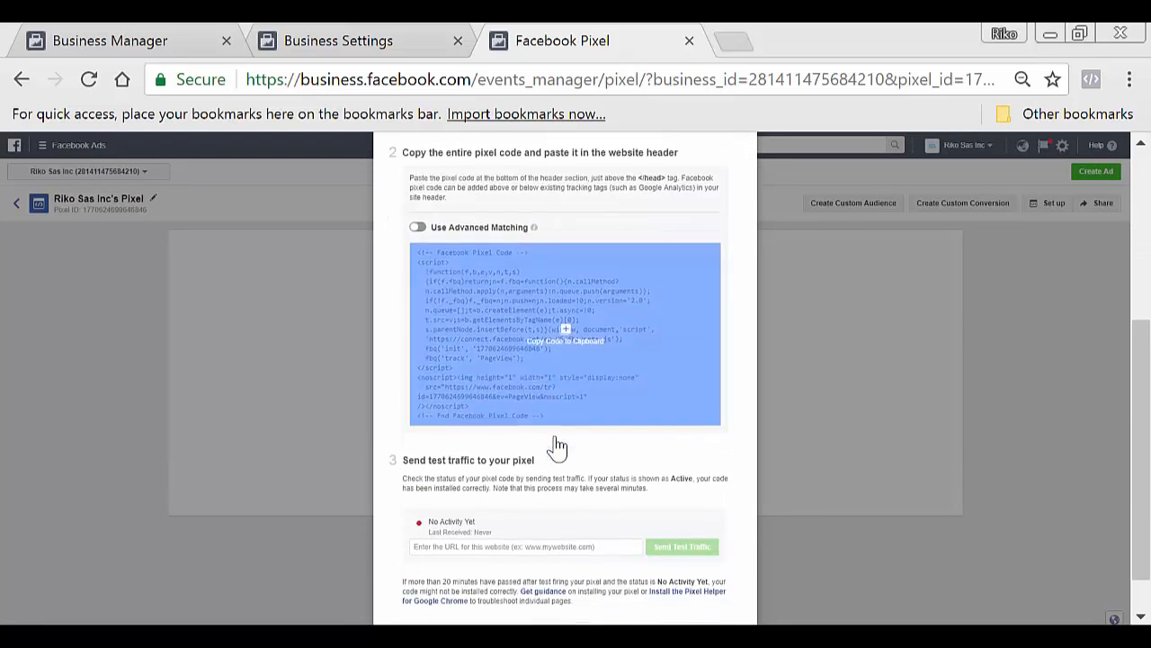
{"action": "scroll", "coordinate": [557, 436], "scroll_direction": "up", "scroll_amount": 3}
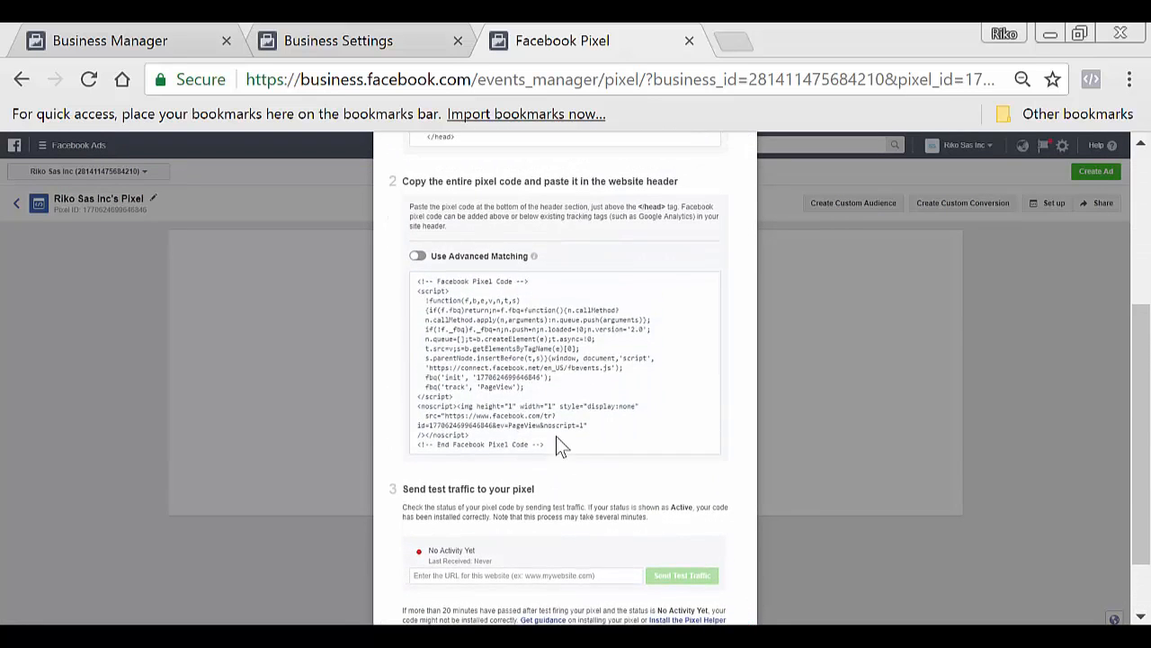
{"action": "scroll", "coordinate": [530, 355], "scroll_direction": "down", "scroll_amount": 3}
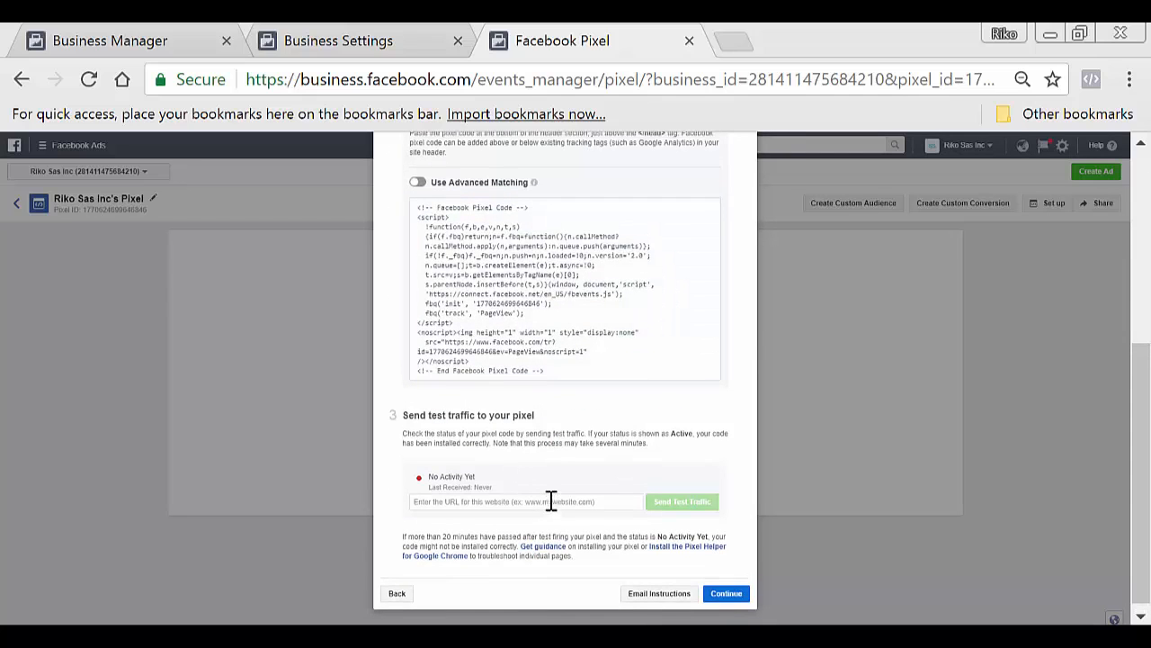
{"action": "scroll", "coordinate": [551, 501], "scroll_direction": "up", "scroll_amount": 4}
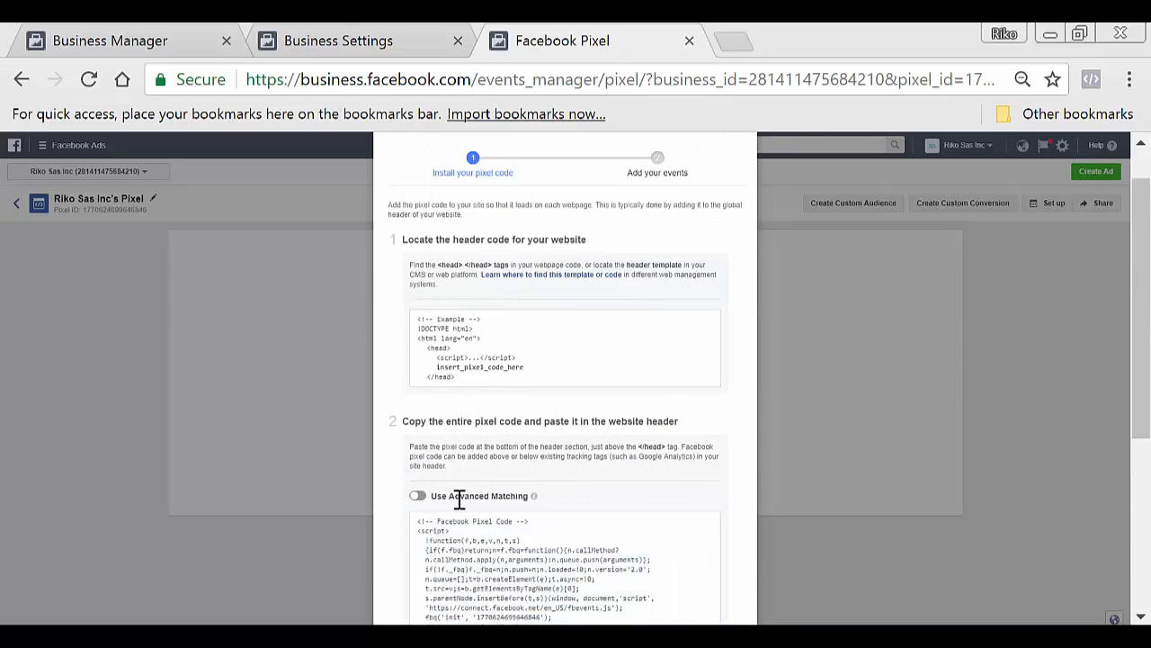
{"action": "scroll", "coordinate": [450, 486], "scroll_direction": "down", "scroll_amount": 2}
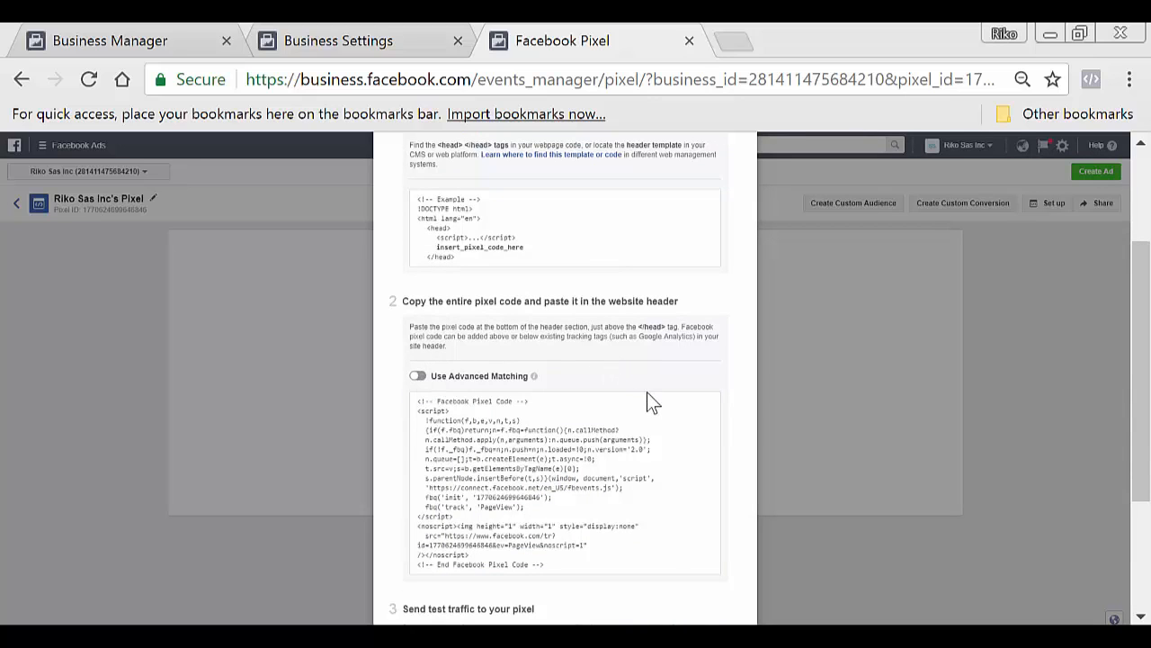
{"action": "scroll", "coordinate": [648, 396], "scroll_direction": "up", "scroll_amount": 3}
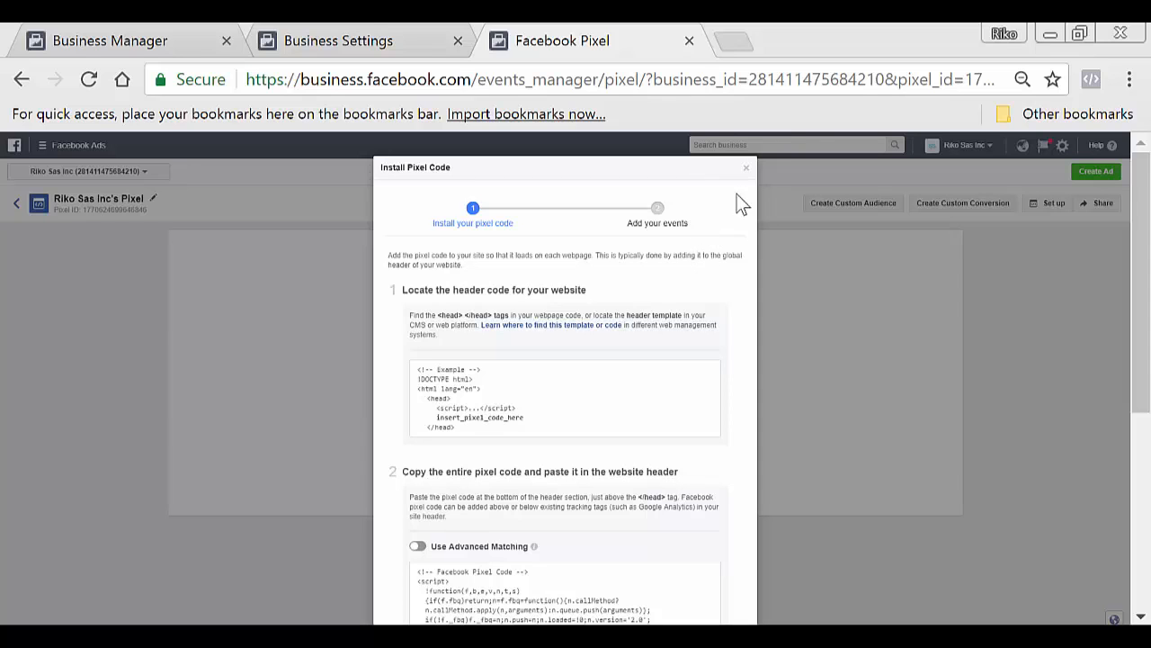
{"action": "left_click", "coordinate": [748, 171]}
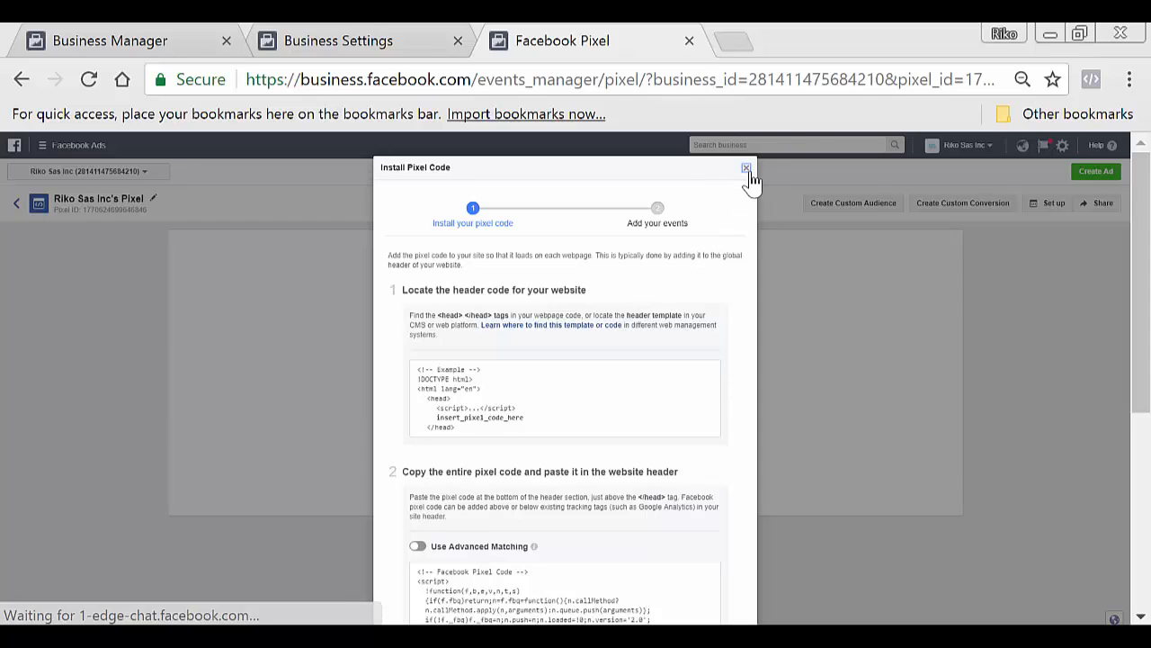
{"action": "left_click", "coordinate": [689, 41]}
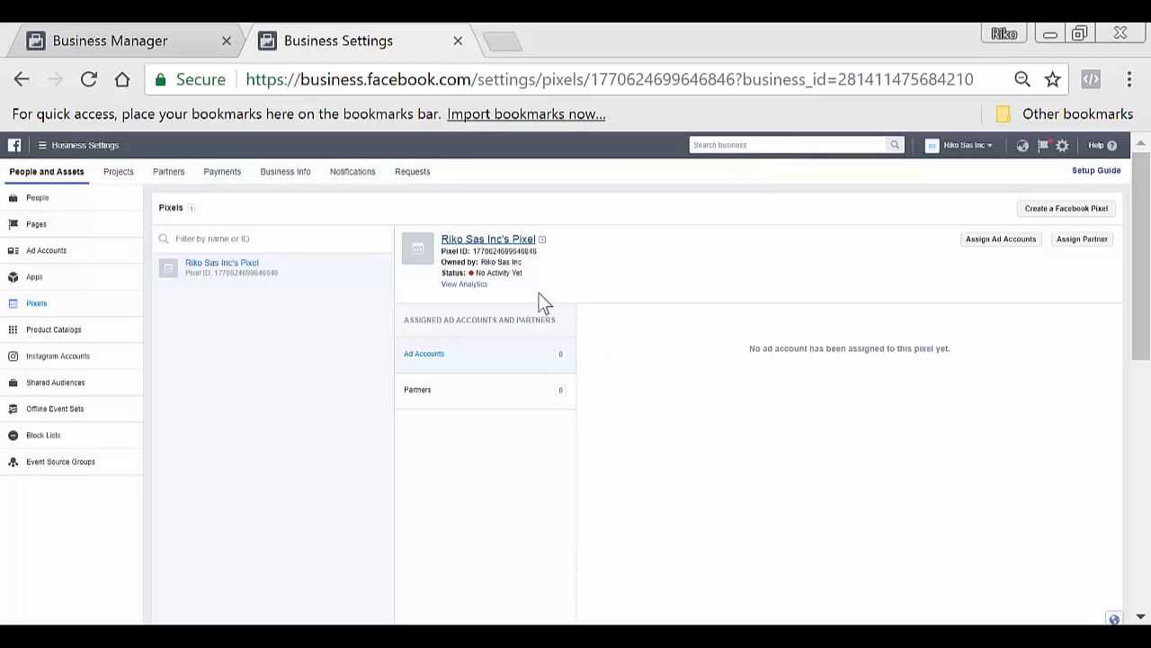
{"action": "double_click", "coordinate": [519, 252]}
{"action": "left_click", "coordinate": [588, 270]}
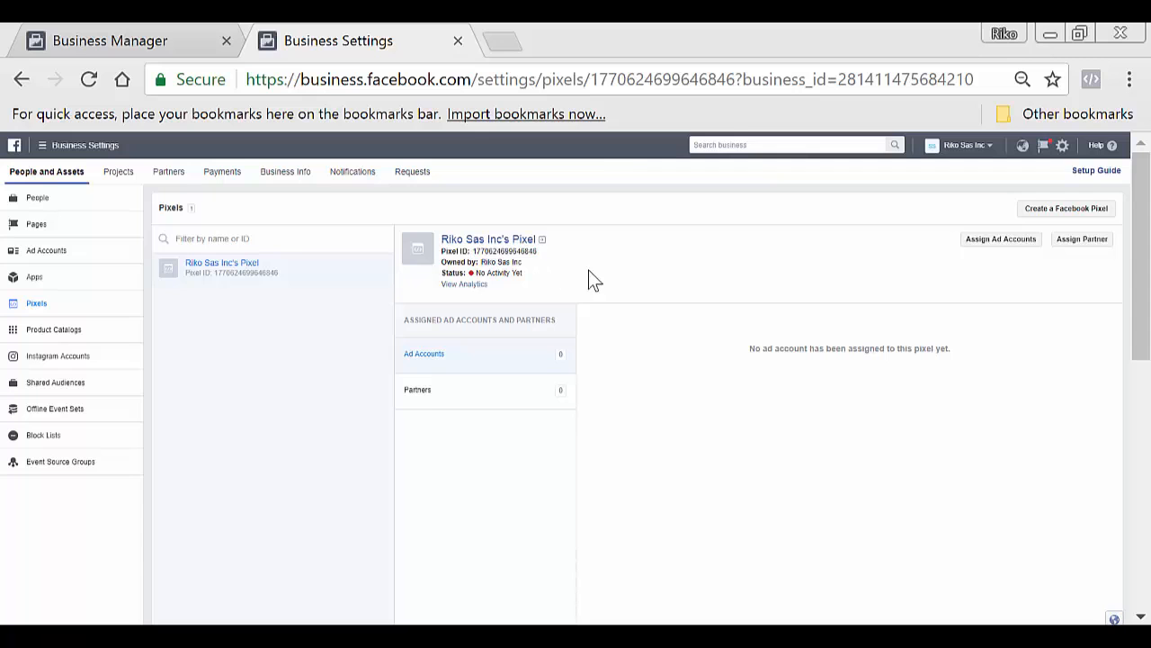
{"action": "left_click", "coordinate": [517, 43]}
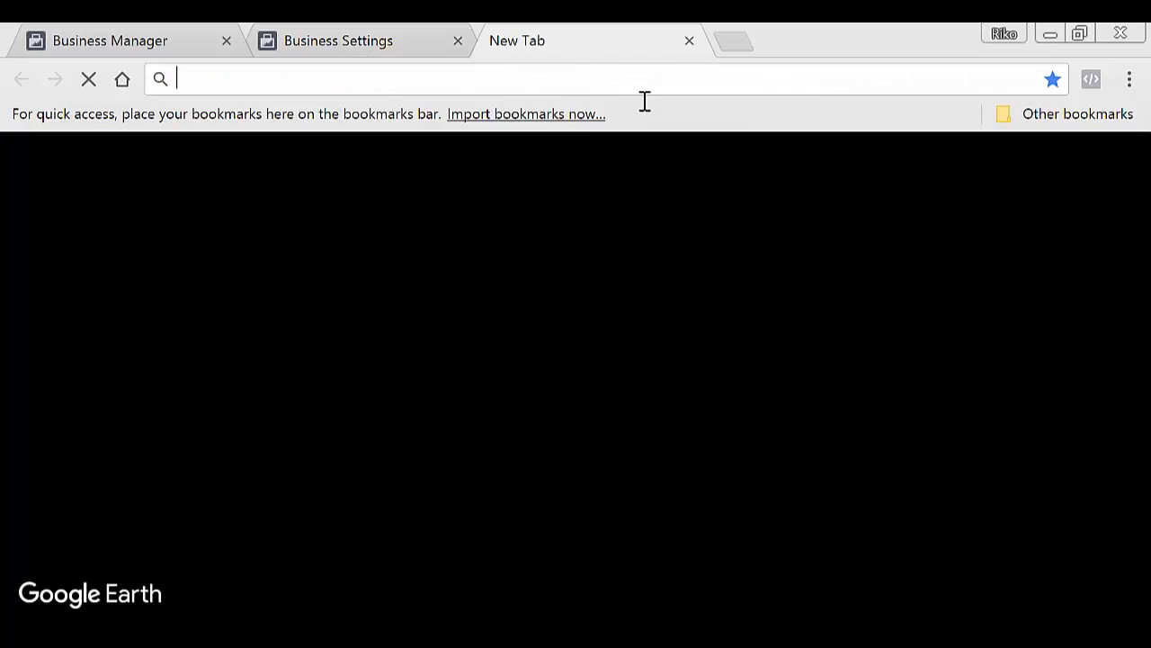
{"action": "key", "text": "Return"}
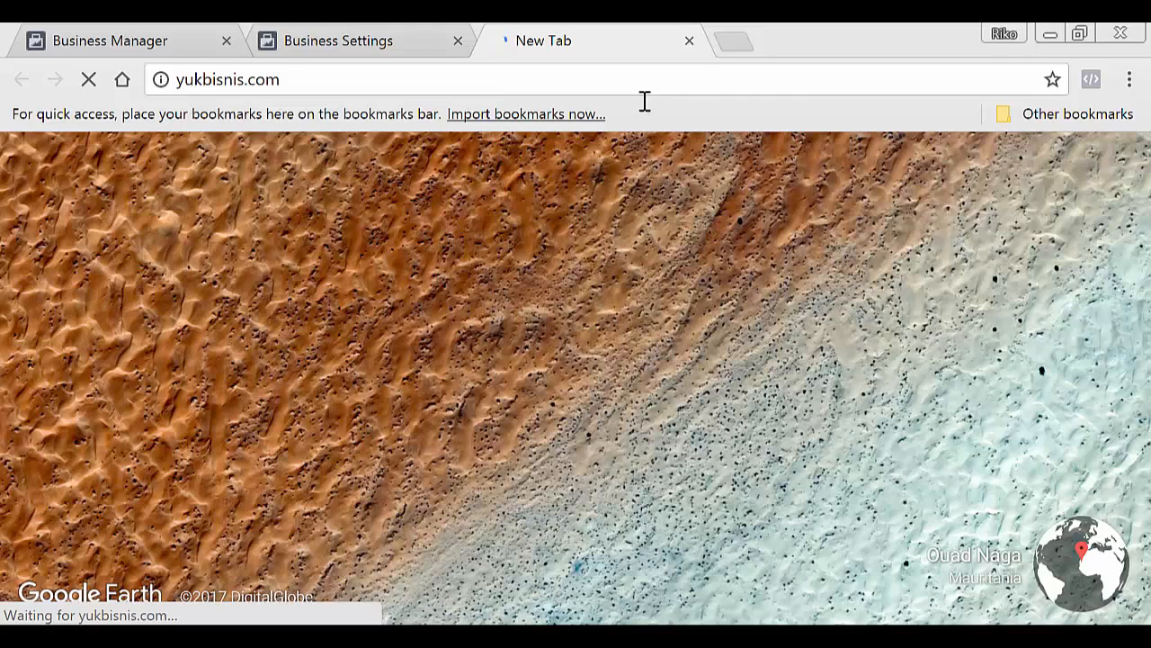
{"action": "left_click", "coordinate": [392, 27]}
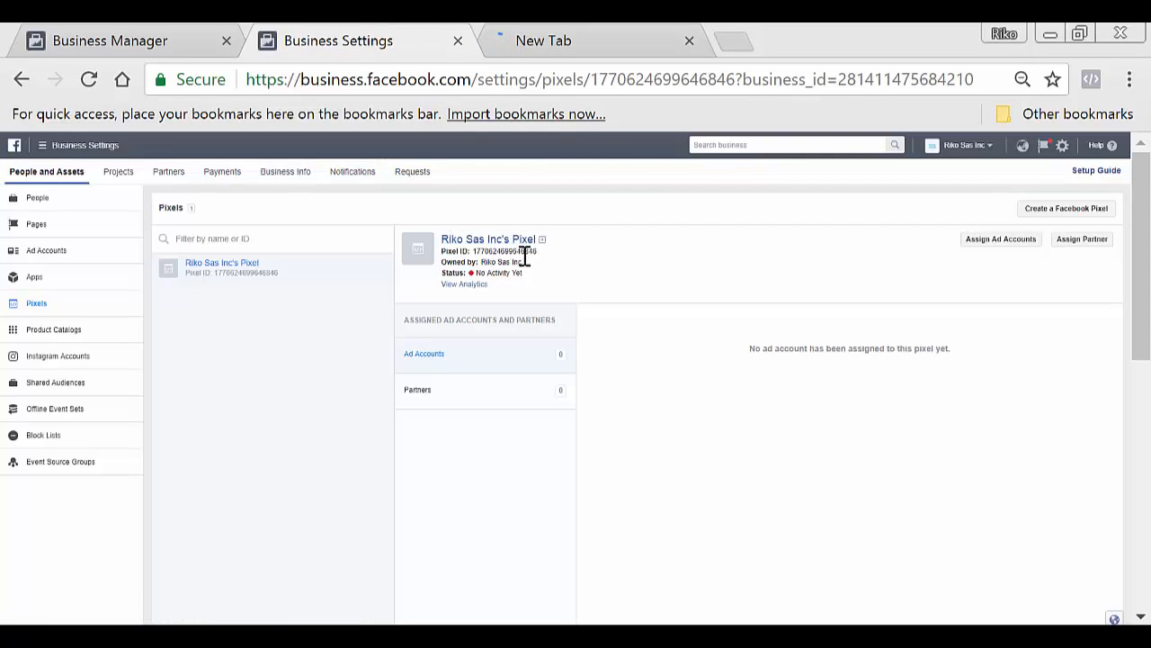
{"action": "double_click", "coordinate": [526, 252]}
{"action": "left_click", "coordinate": [619, 38]}
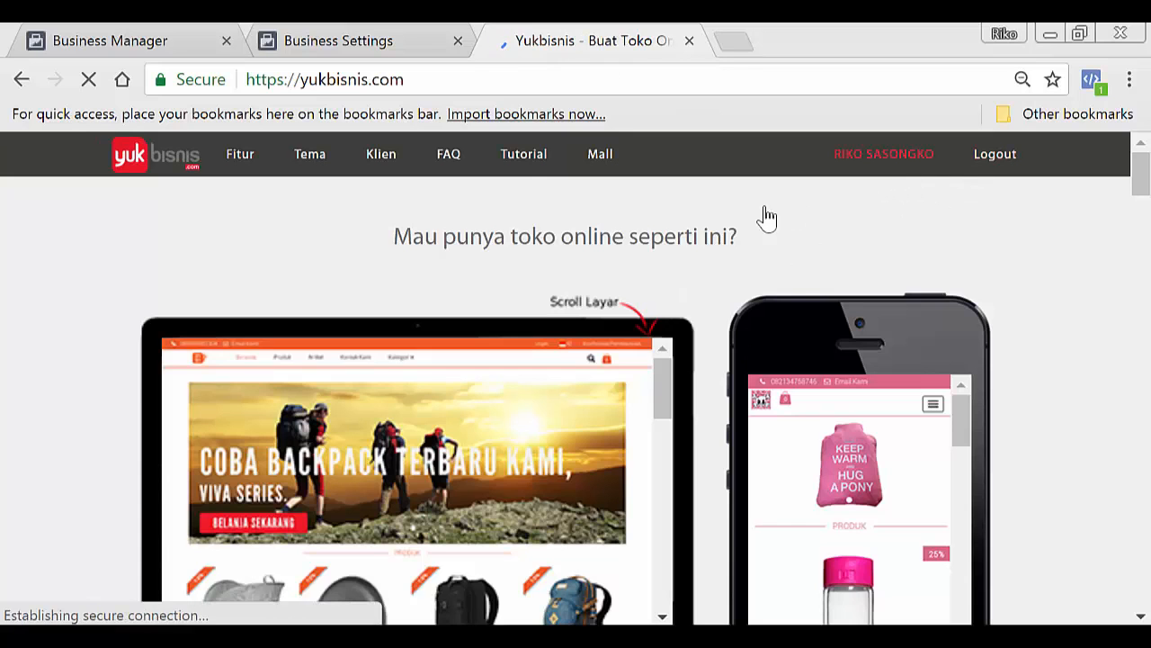
{"action": "scroll", "coordinate": [625, 277], "scroll_direction": "down", "scroll_amount": 6}
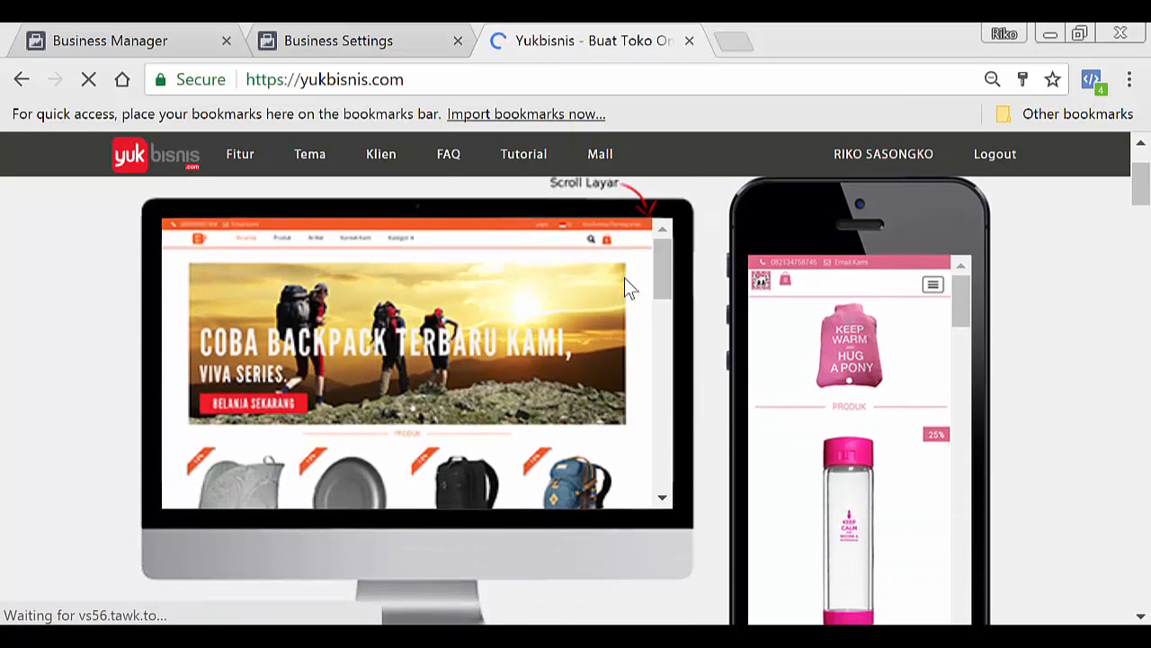
{"action": "scroll", "coordinate": [729, 377], "scroll_direction": "down", "scroll_amount": 9}
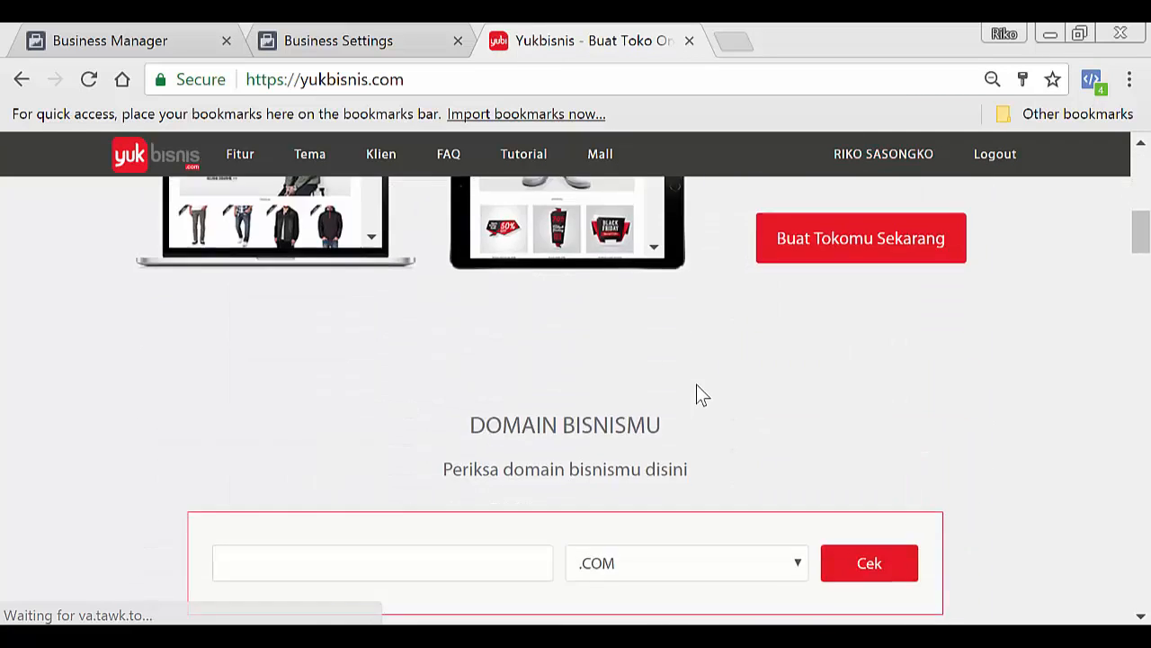
{"action": "scroll", "coordinate": [696, 393], "scroll_direction": "up", "scroll_amount": 5}
{"action": "scroll", "coordinate": [706, 405], "scroll_direction": "up", "scroll_amount": 5}
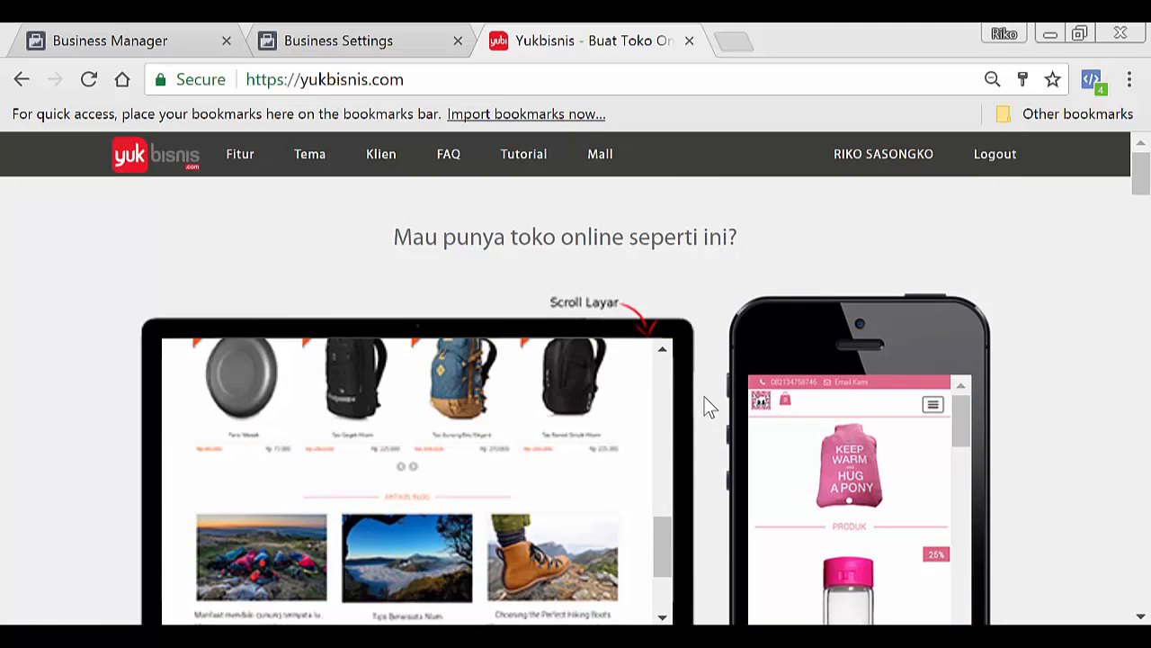
{"action": "left_click", "coordinate": [689, 40]}
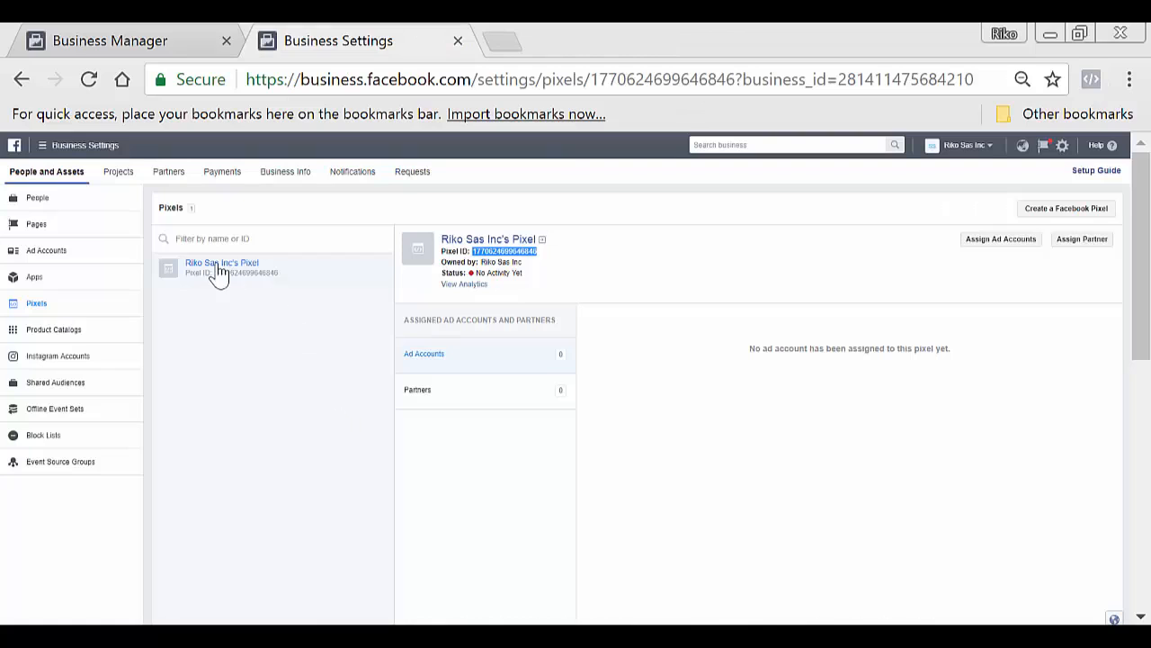
Assign the pixel to ad account Manager 1 and save, then add Manager 2 and save.
{"action": "left_click", "coordinate": [306, 302]}
{"action": "left_click", "coordinate": [1011, 243]}
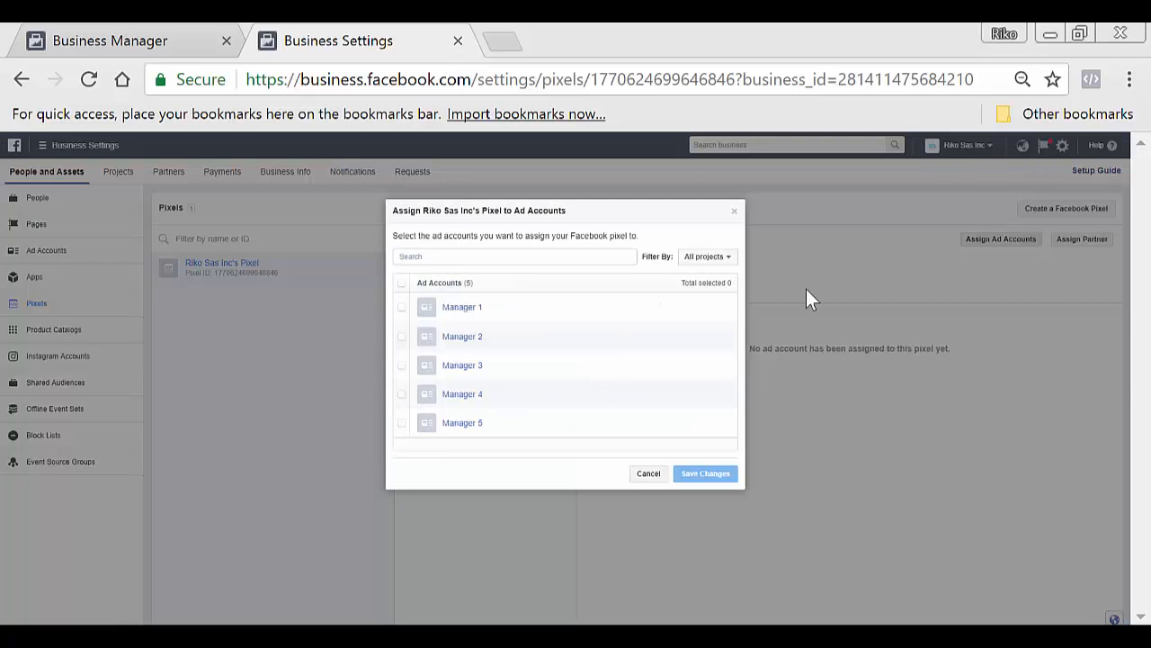
{"action": "left_click", "coordinate": [402, 308]}
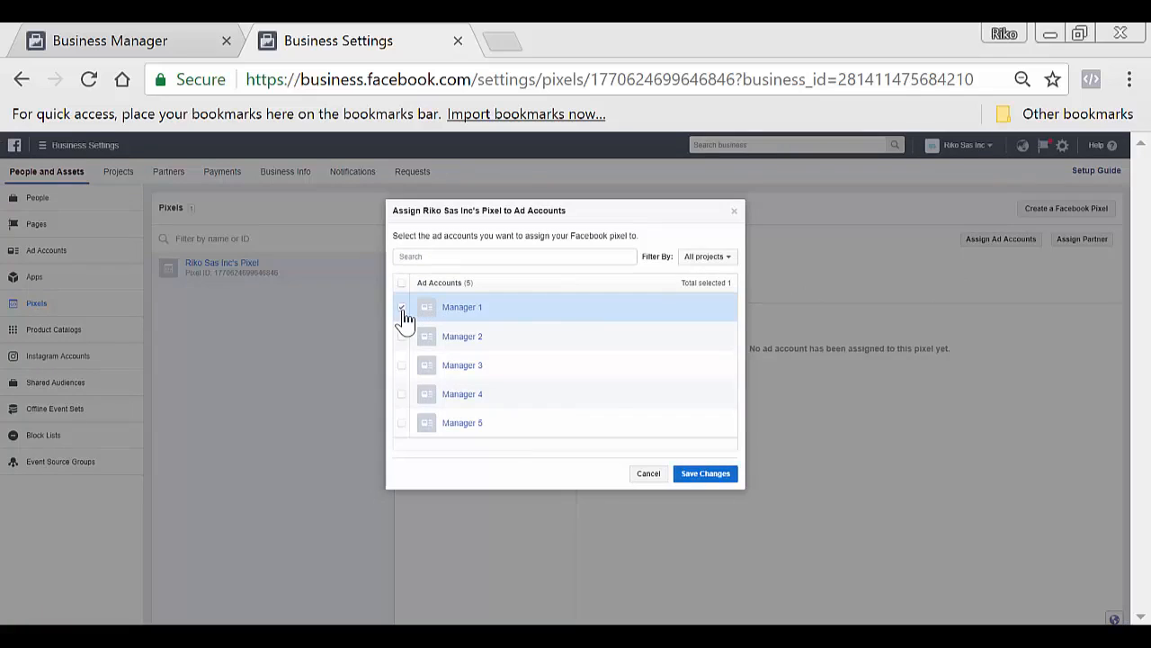
{"action": "left_click", "coordinate": [705, 473]}
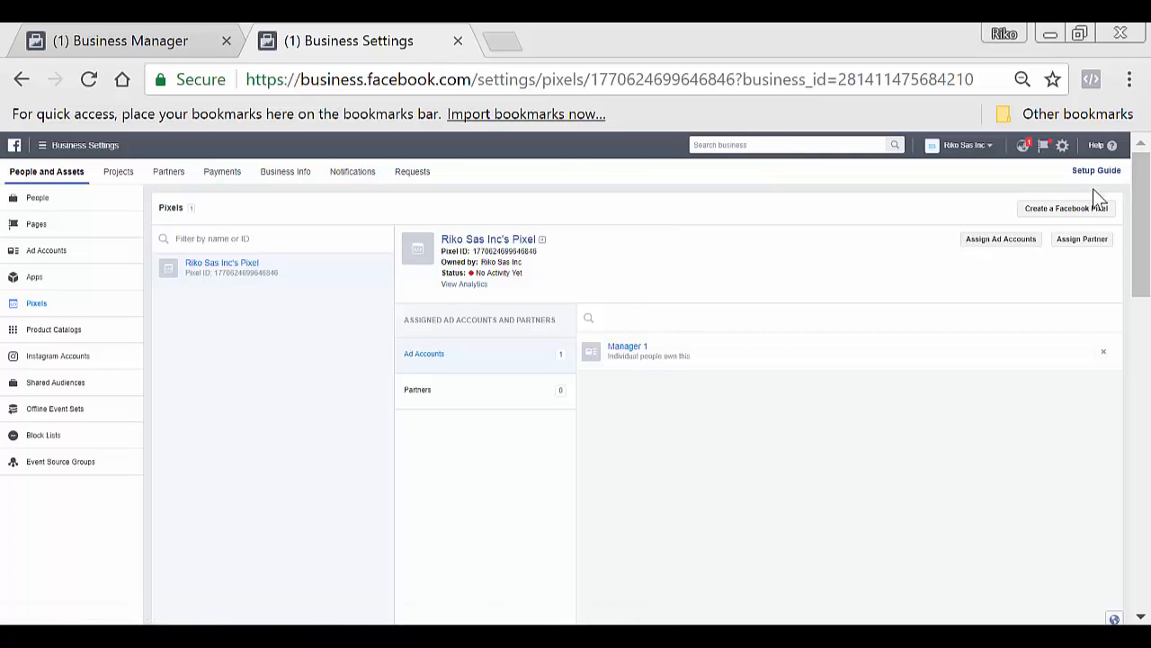
{"action": "left_click", "coordinate": [995, 241]}
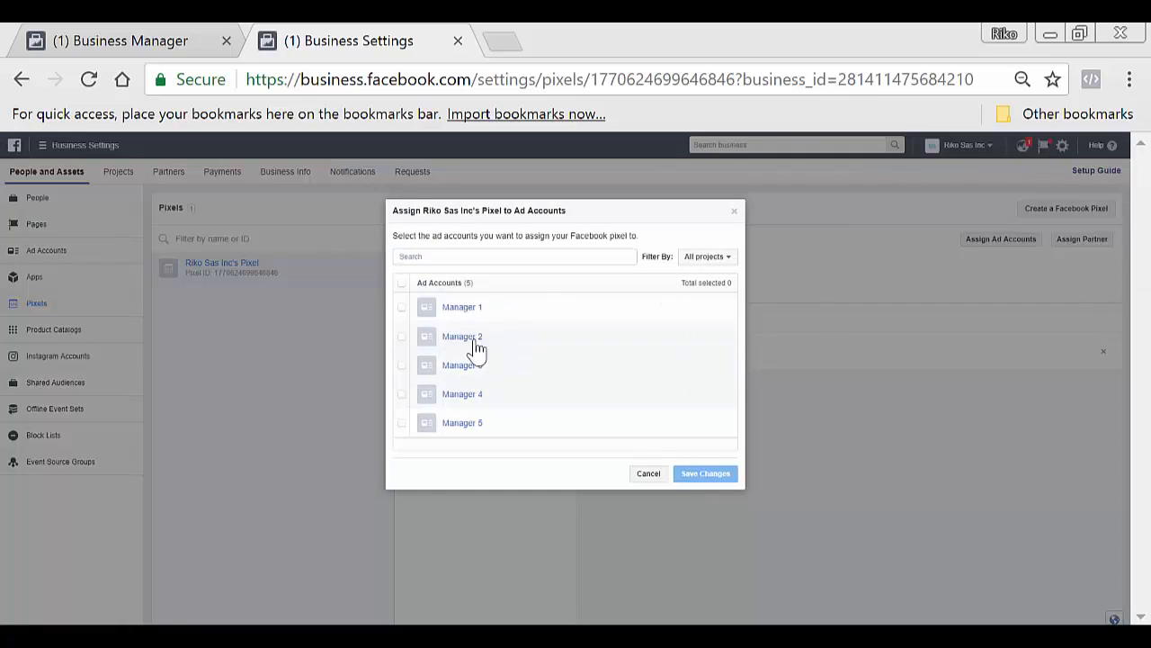
{"action": "left_click", "coordinate": [475, 348]}
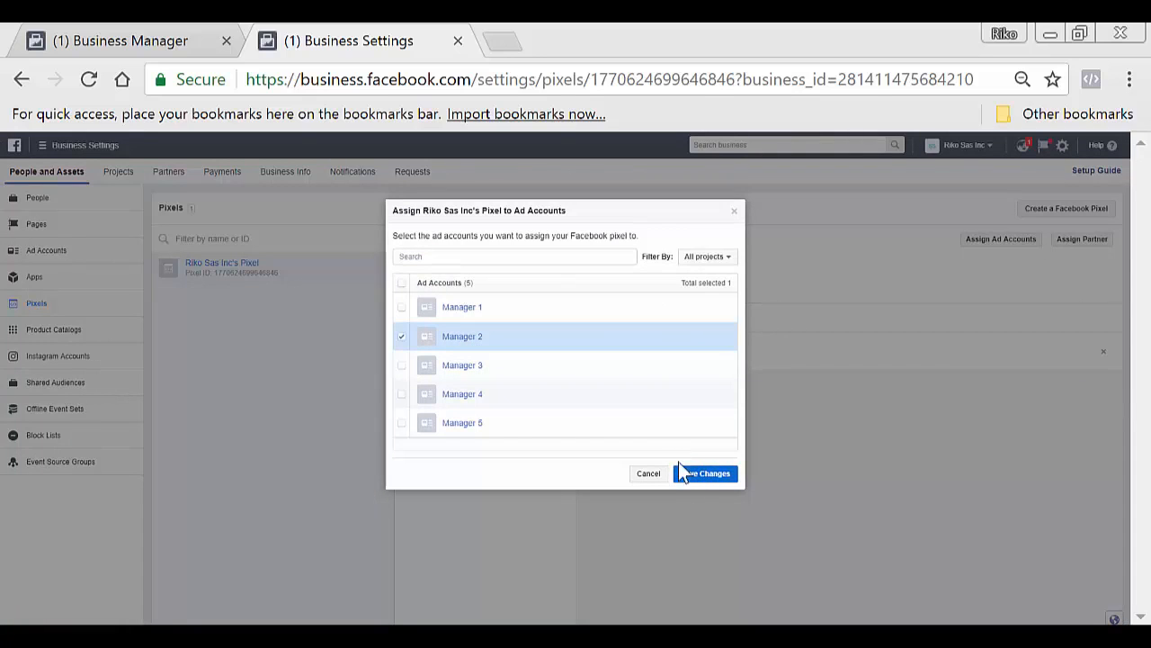
{"action": "left_click", "coordinate": [705, 473]}
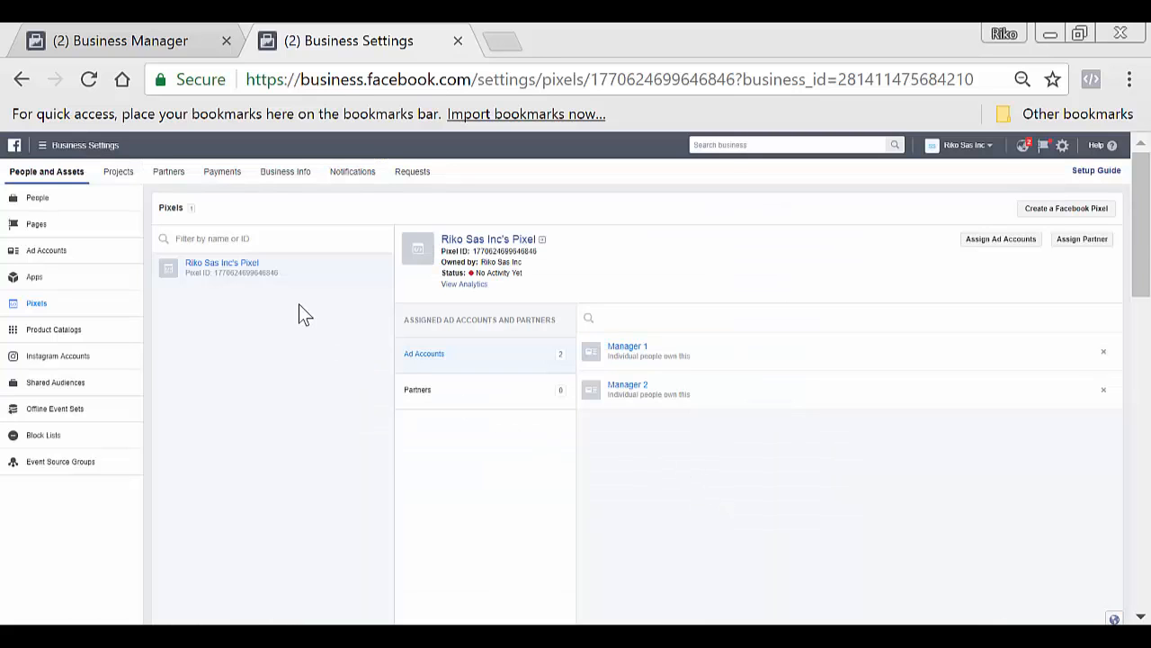
{"action": "left_click", "coordinate": [1068, 210]}
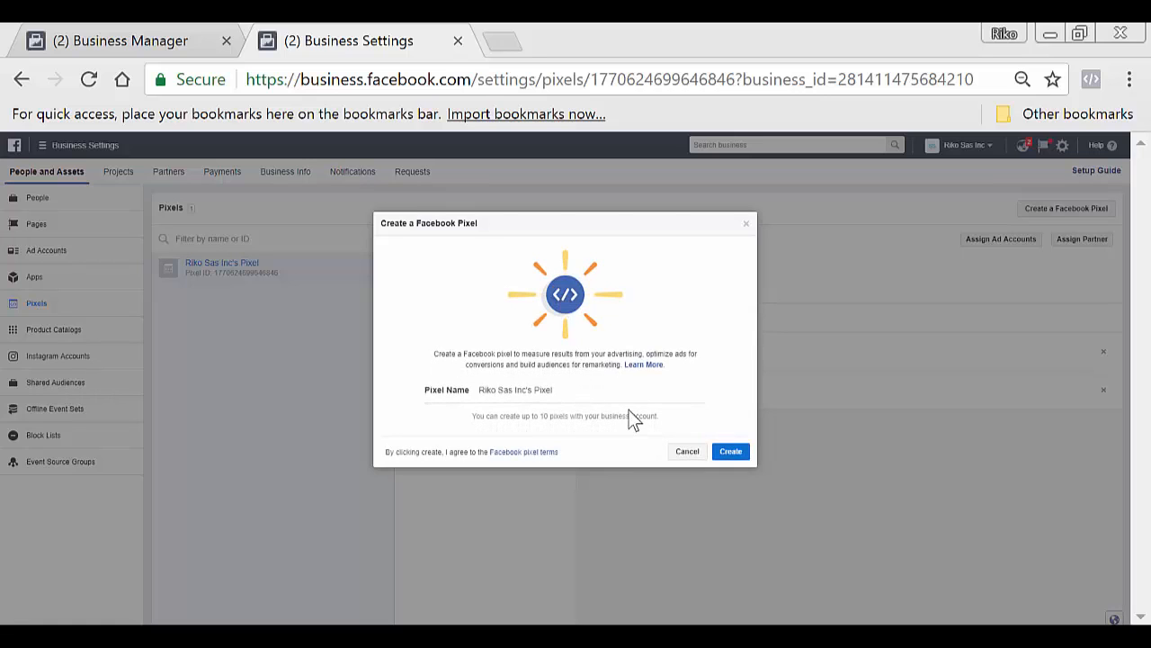
Create the second pixel and choose Continue Managing My Business instead of setting it up.
{"action": "left_click", "coordinate": [731, 454]}
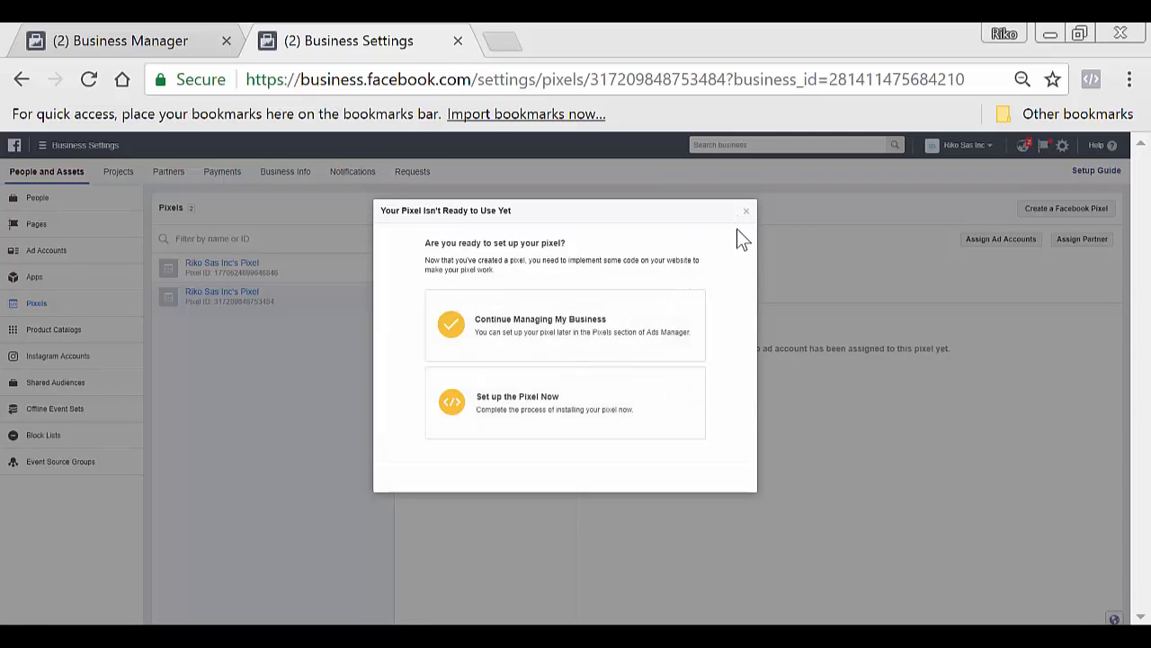
{"action": "left_click", "coordinate": [633, 338]}
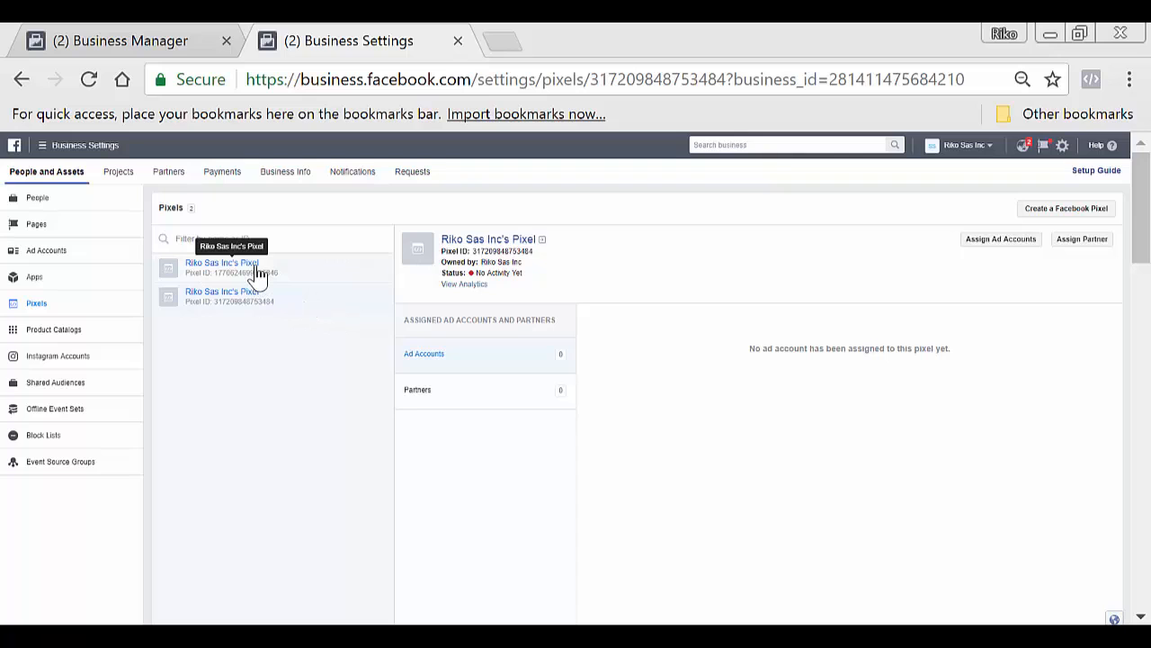
Open the new pixel's dashboard in a new tab, rename it 'Kesehatan Pixel', and close the tab.
{"action": "right_click", "coordinate": [474, 244]}
{"action": "left_click", "coordinate": [544, 259]}
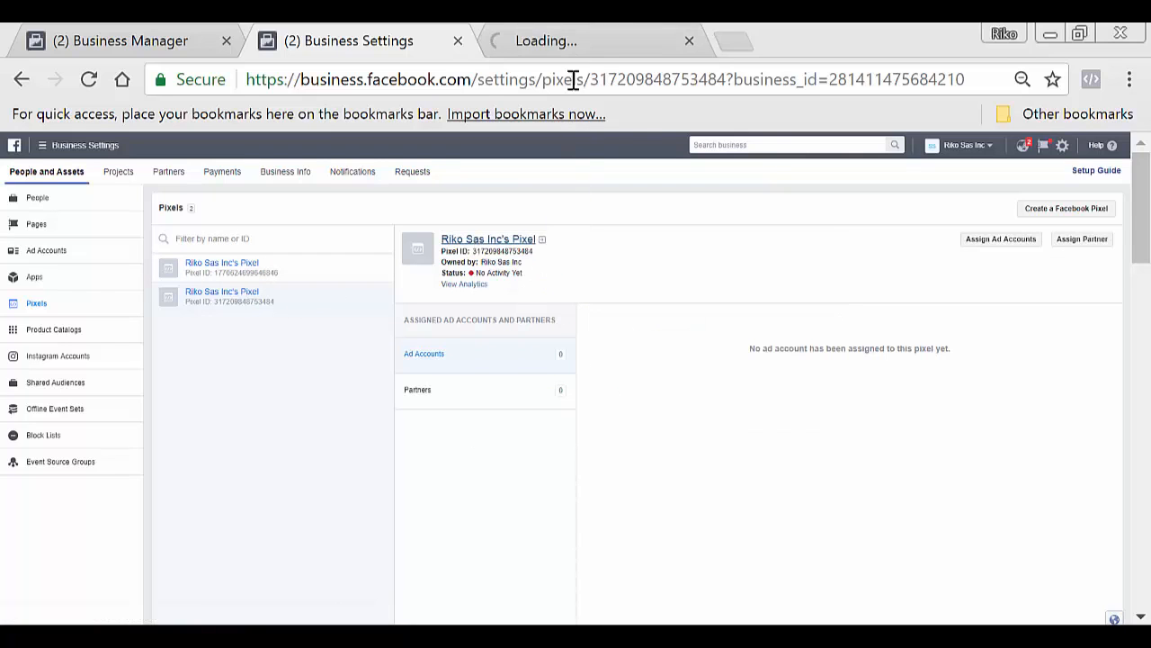
{"action": "left_click", "coordinate": [586, 43]}
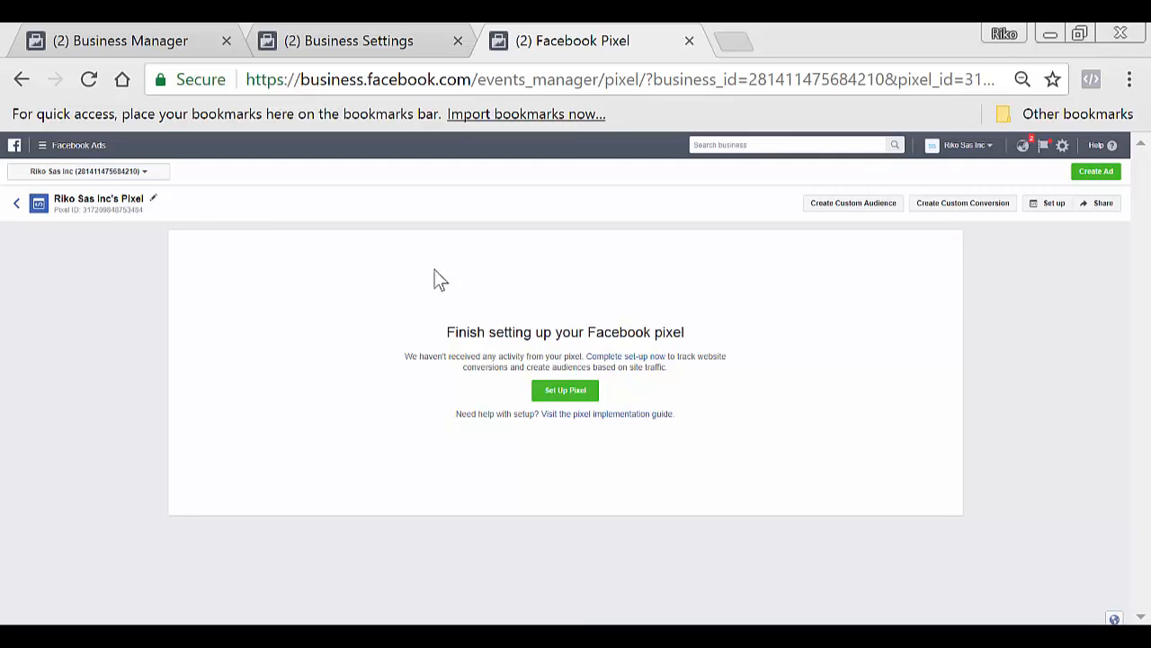
{"action": "left_click", "coordinate": [153, 199]}
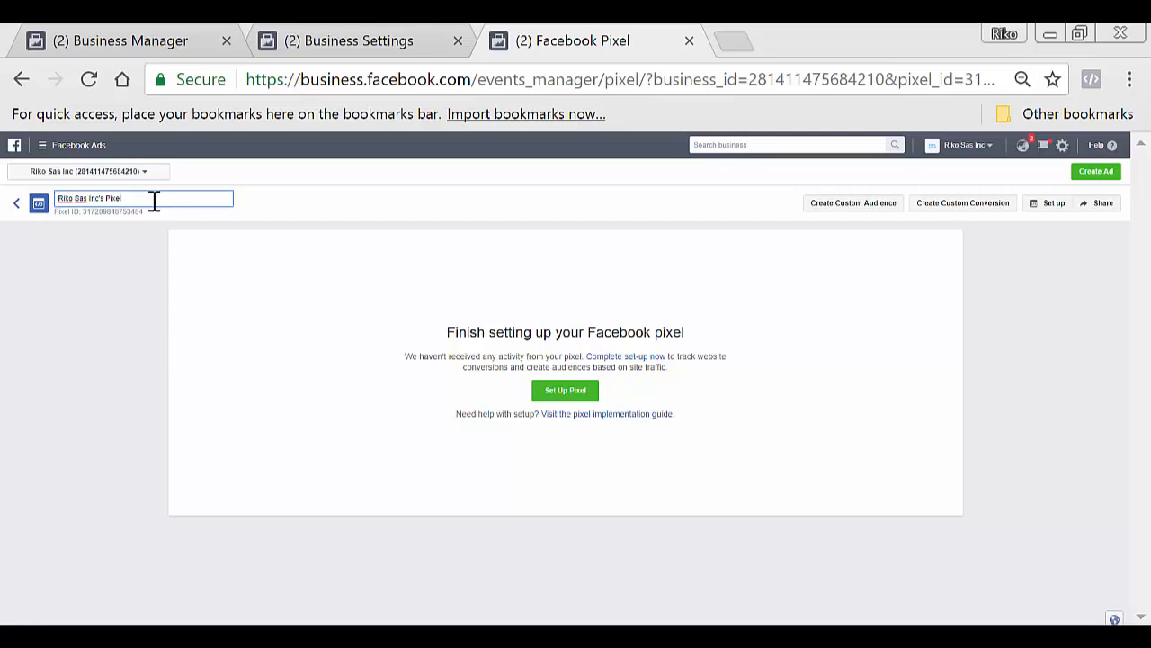
{"action": "key", "text": "ctrl+a"}
{"action": "type", "text": "Ke"}
{"action": "left_click", "coordinate": [659, 212]}
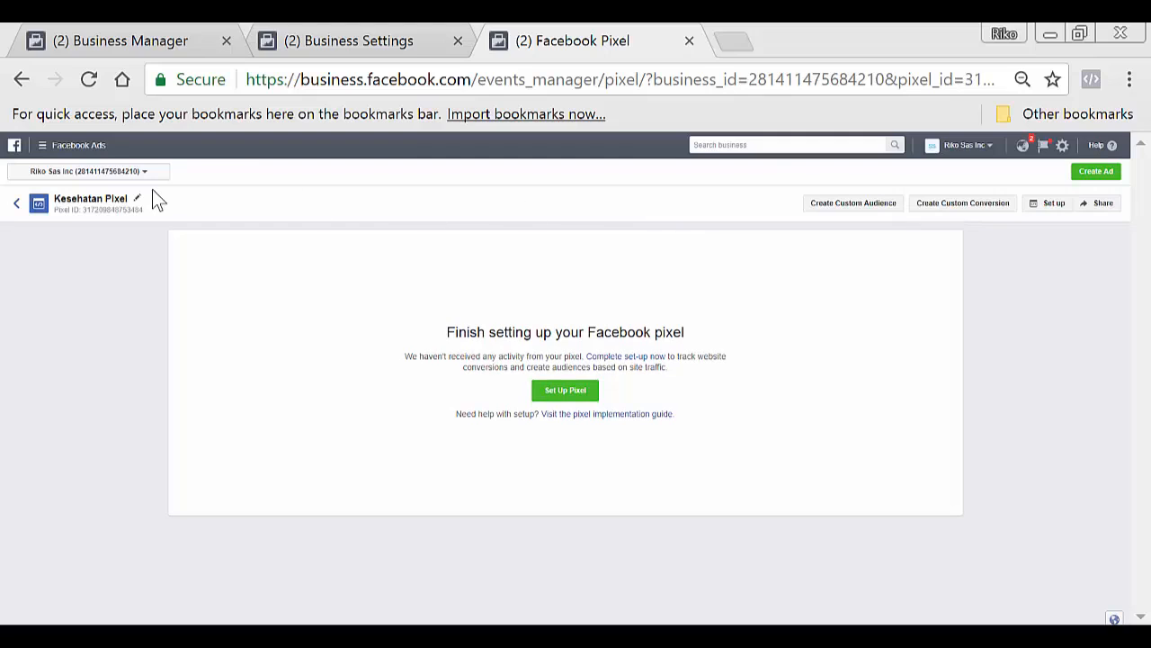
{"action": "left_click", "coordinate": [689, 40]}
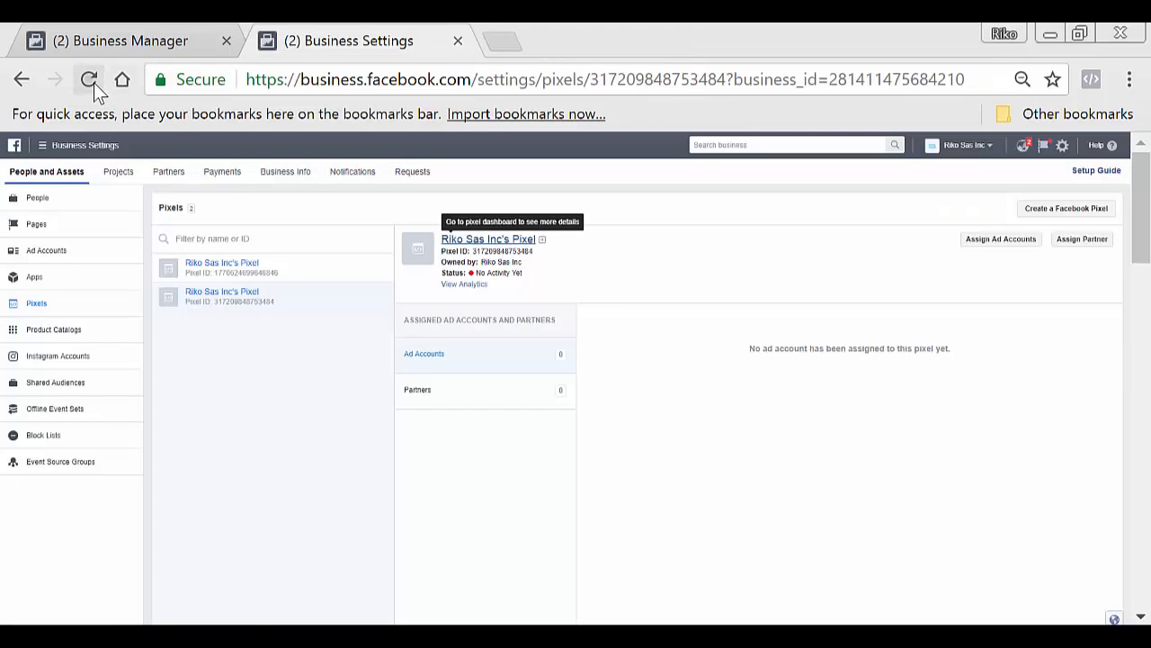
Rename the original pixel to 'Property Pixel' from its dashboard tab, then reload the pixels list.
{"action": "left_click", "coordinate": [94, 83]}
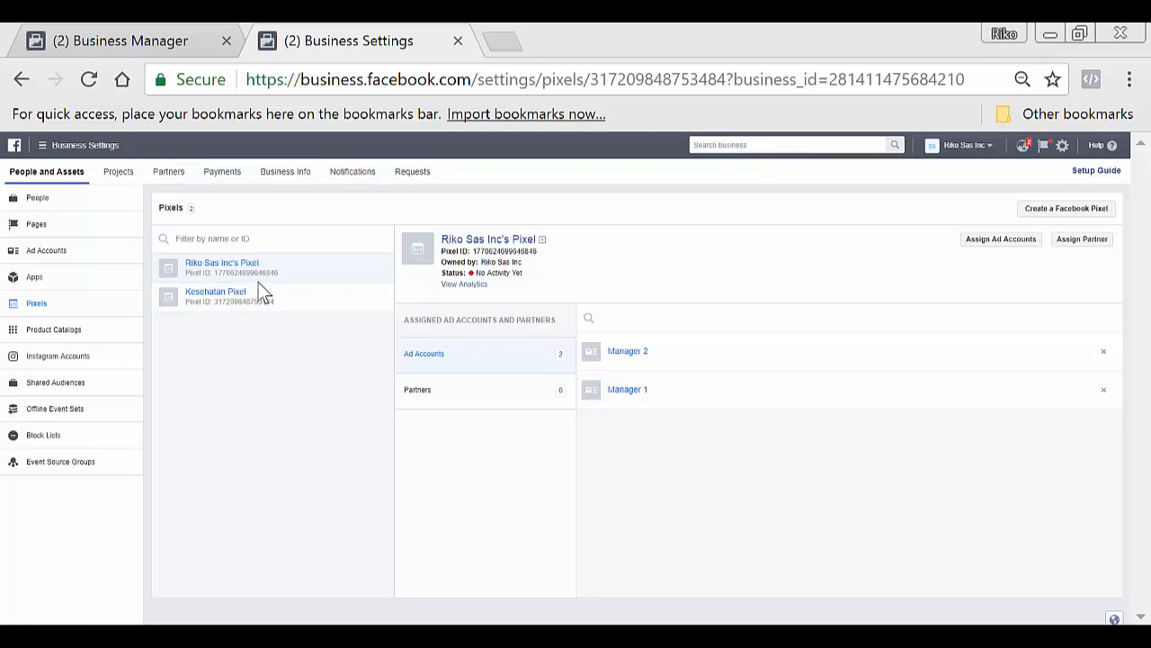
{"action": "right_click", "coordinate": [486, 238]}
{"action": "left_click", "coordinate": [517, 257]}
{"action": "left_click", "coordinate": [599, 27]}
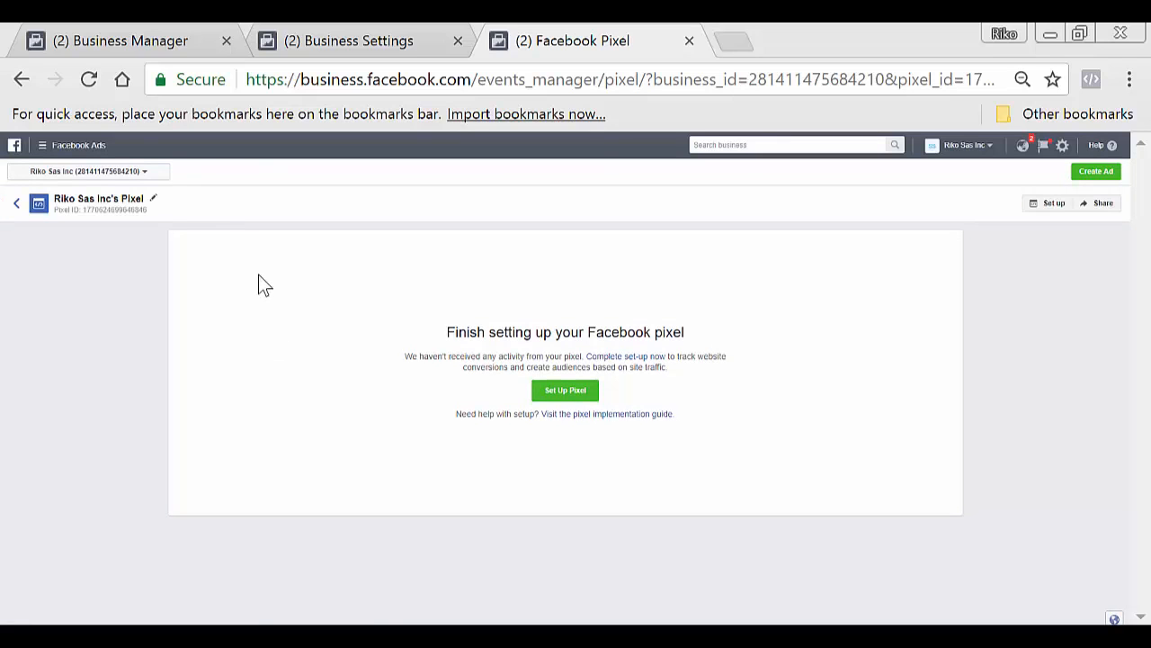
{"action": "left_click", "coordinate": [153, 198]}
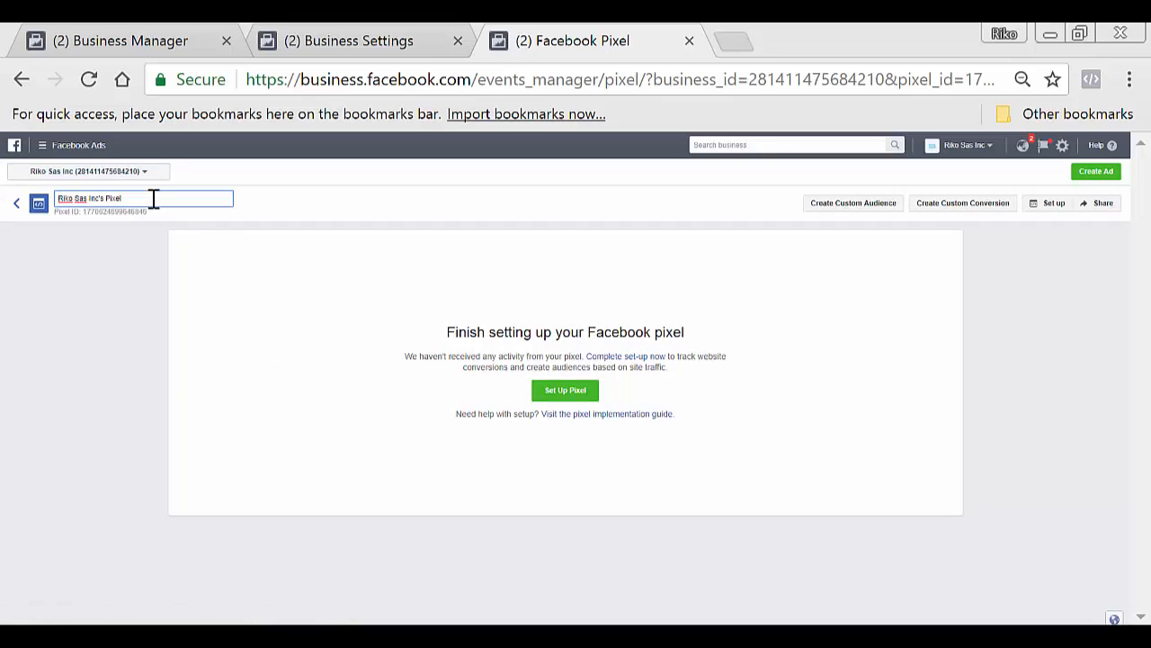
{"action": "triple_click", "coordinate": [154, 199]}
{"action": "type", "text": "Property Pixel"}
{"action": "left_click", "coordinate": [369, 188]}
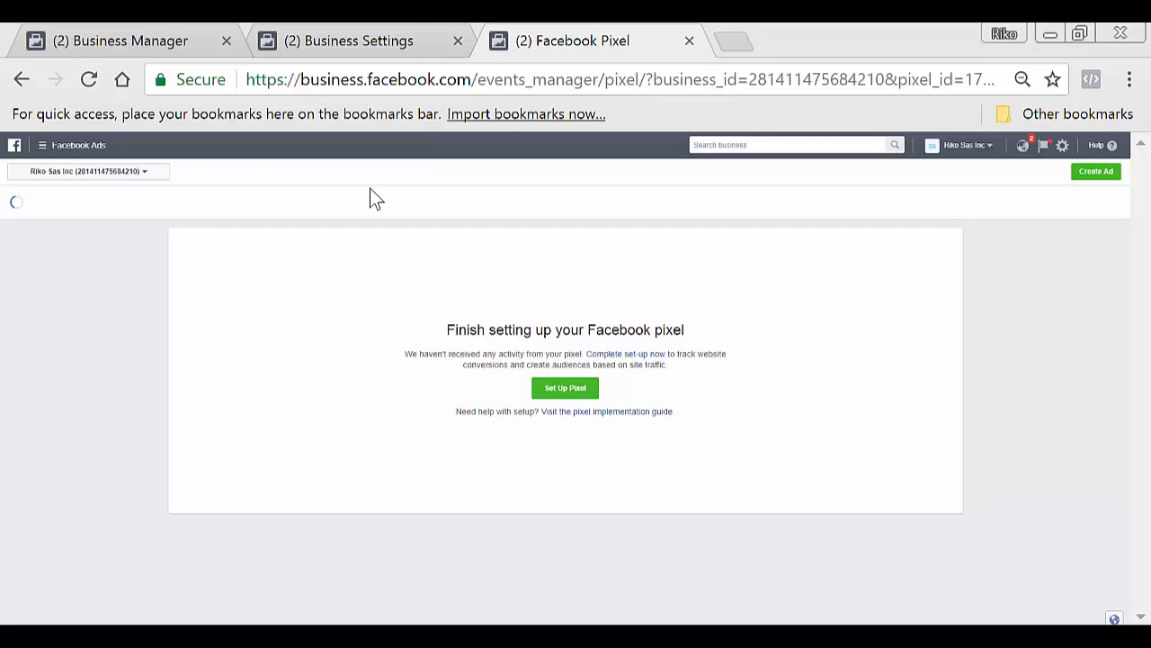
{"action": "left_click", "coordinate": [689, 40]}
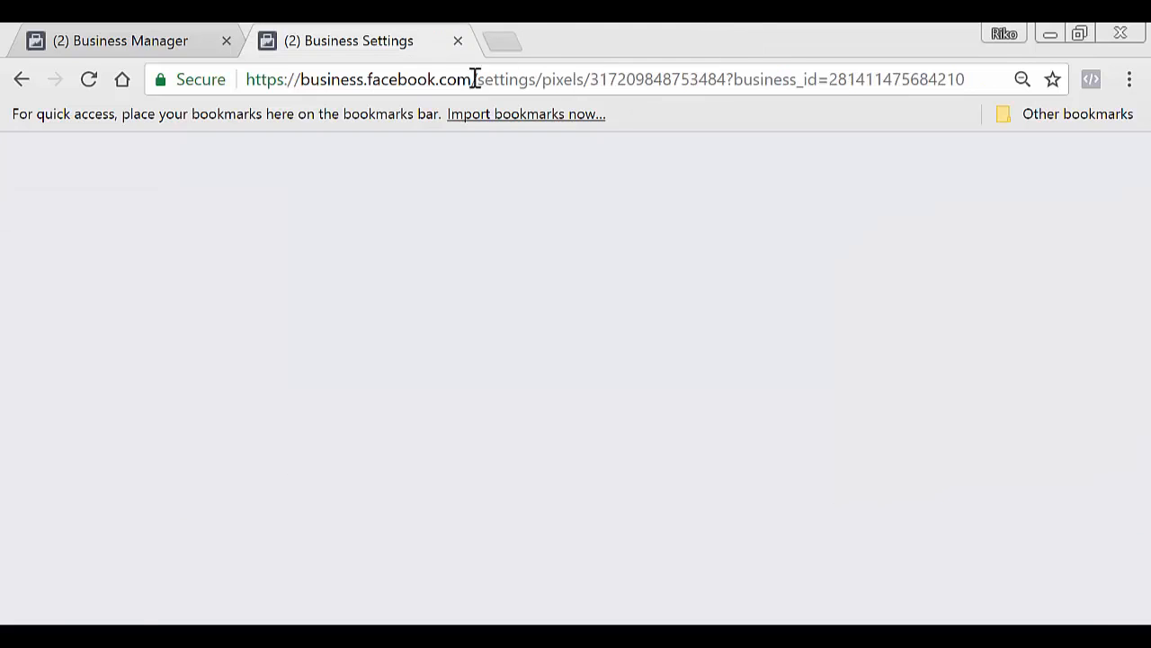
{"action": "left_click", "coordinate": [90, 79]}
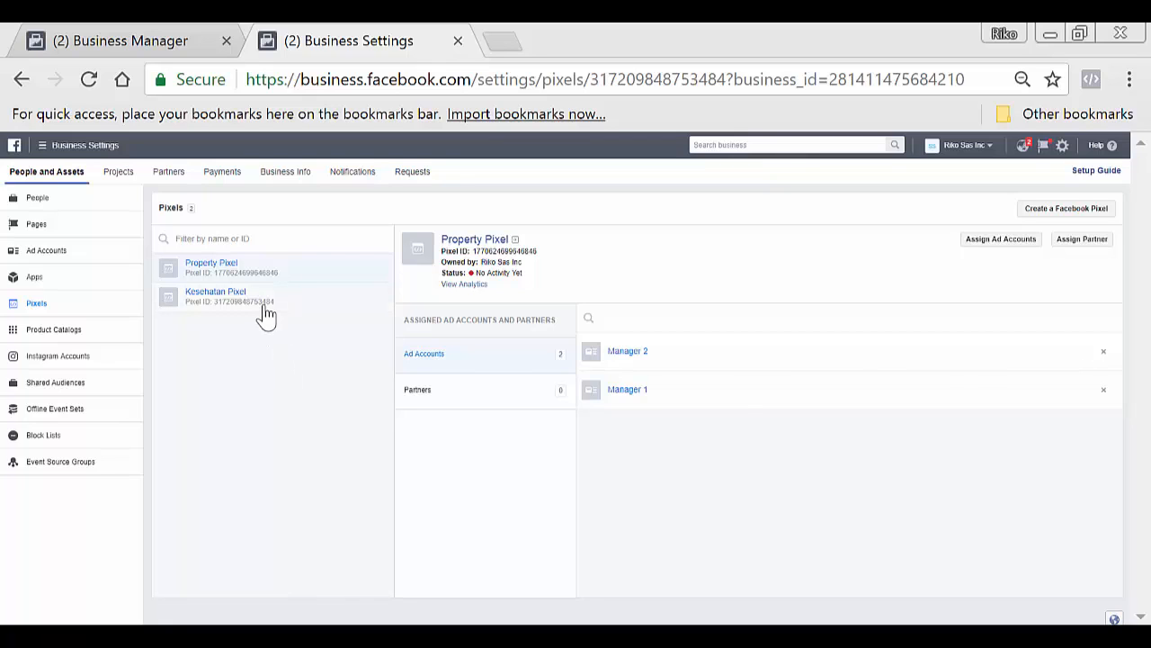
Review Kesehatan Pixel and Property Pixel, noting Property Pixel's No Activity Yet status.
{"action": "left_click", "coordinate": [267, 306]}
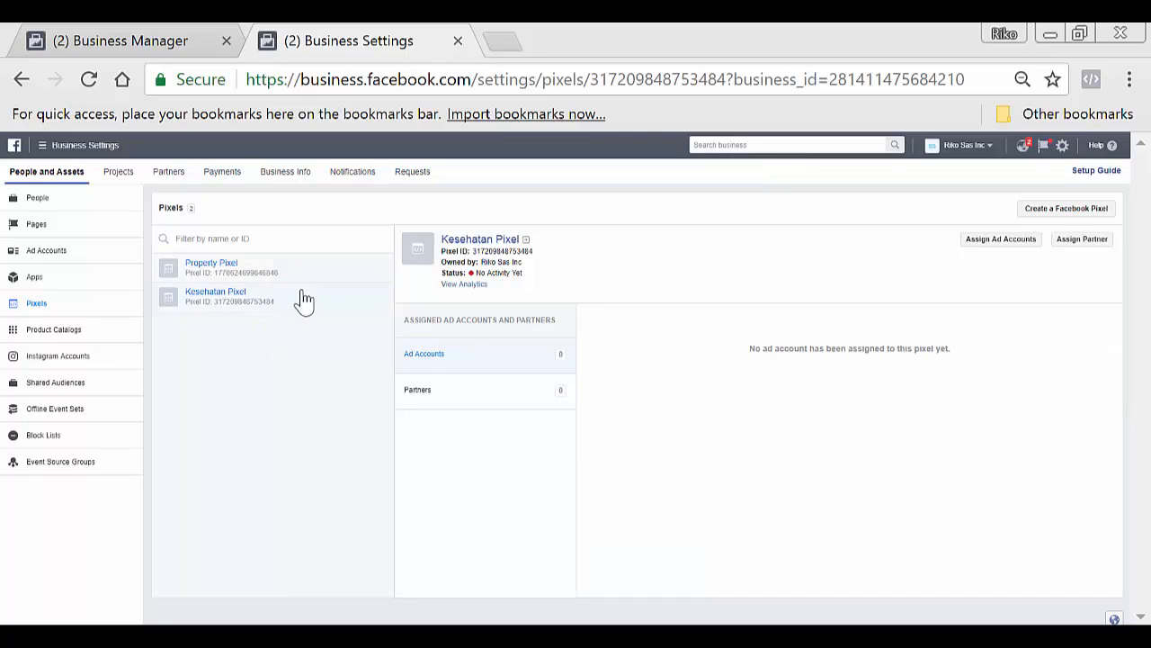
{"action": "left_click", "coordinate": [300, 278]}
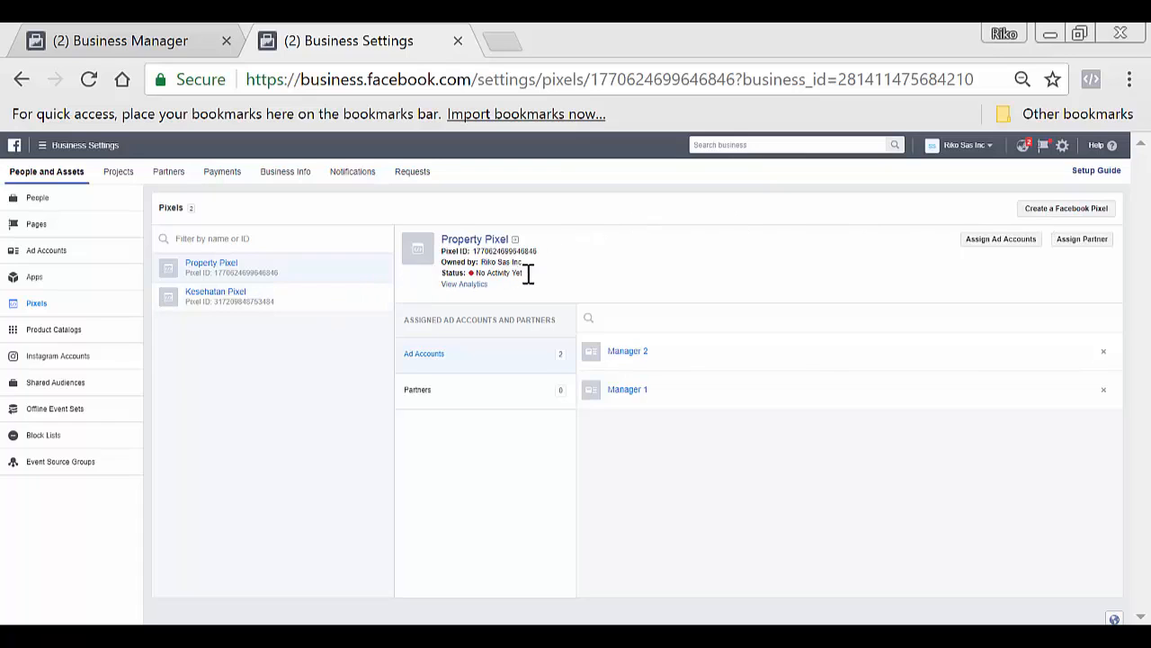
{"action": "triple_click", "coordinate": [495, 272]}
{"action": "left_click", "coordinate": [562, 286]}
Check Property Pixel's partners, cancel Assign Partner, and go to the Business Info page.
{"action": "left_click", "coordinate": [483, 398]}
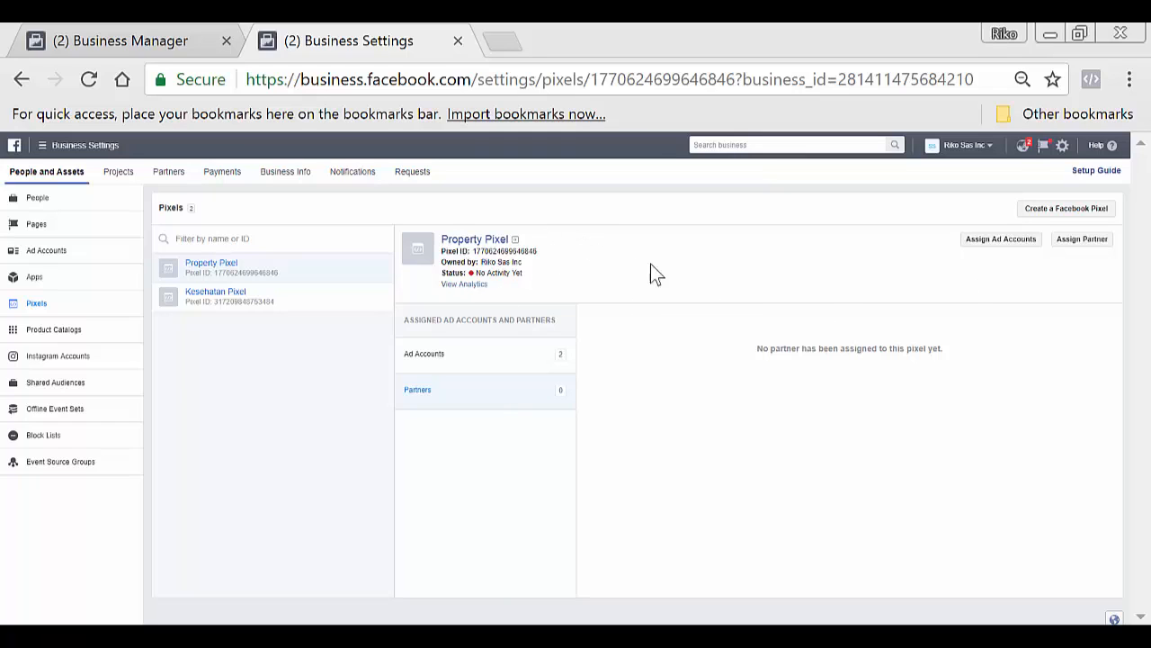
{"action": "left_click", "coordinate": [1087, 241]}
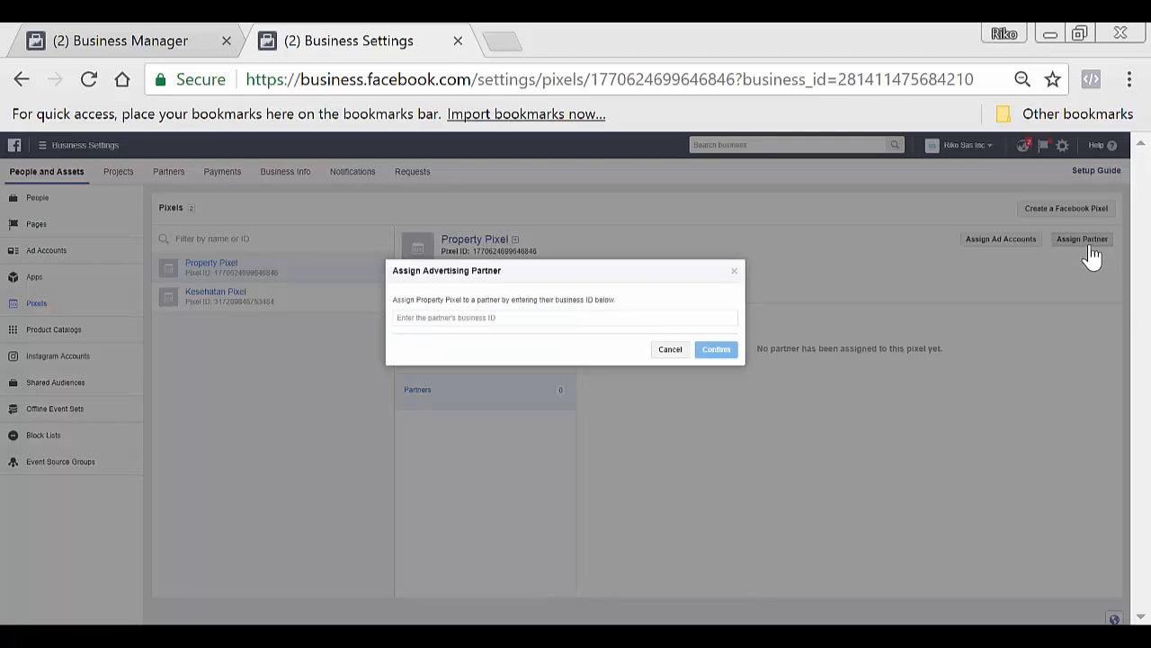
{"action": "left_click", "coordinate": [549, 322]}
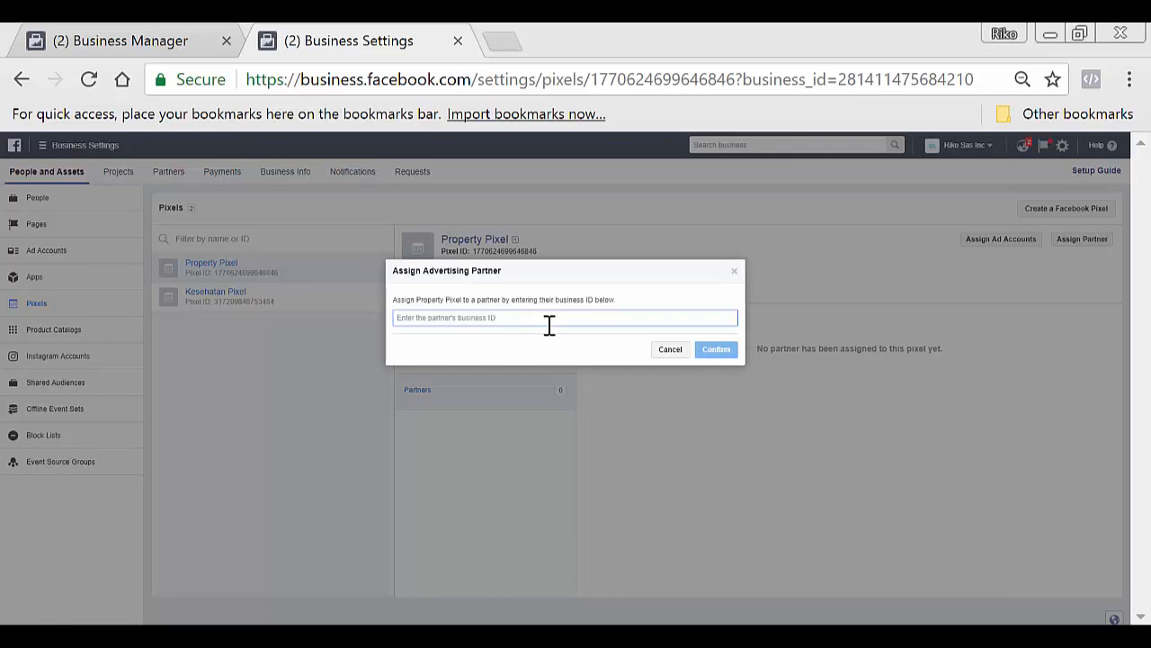
{"action": "left_click", "coordinate": [670, 349]}
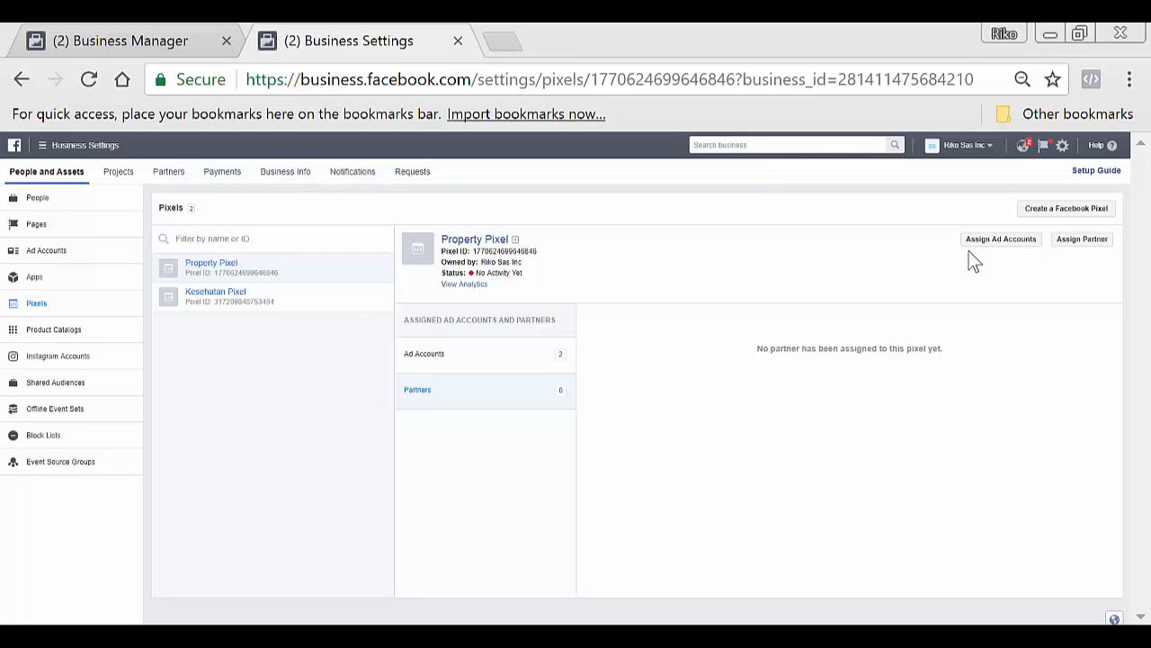
{"action": "left_click", "coordinate": [285, 171]}
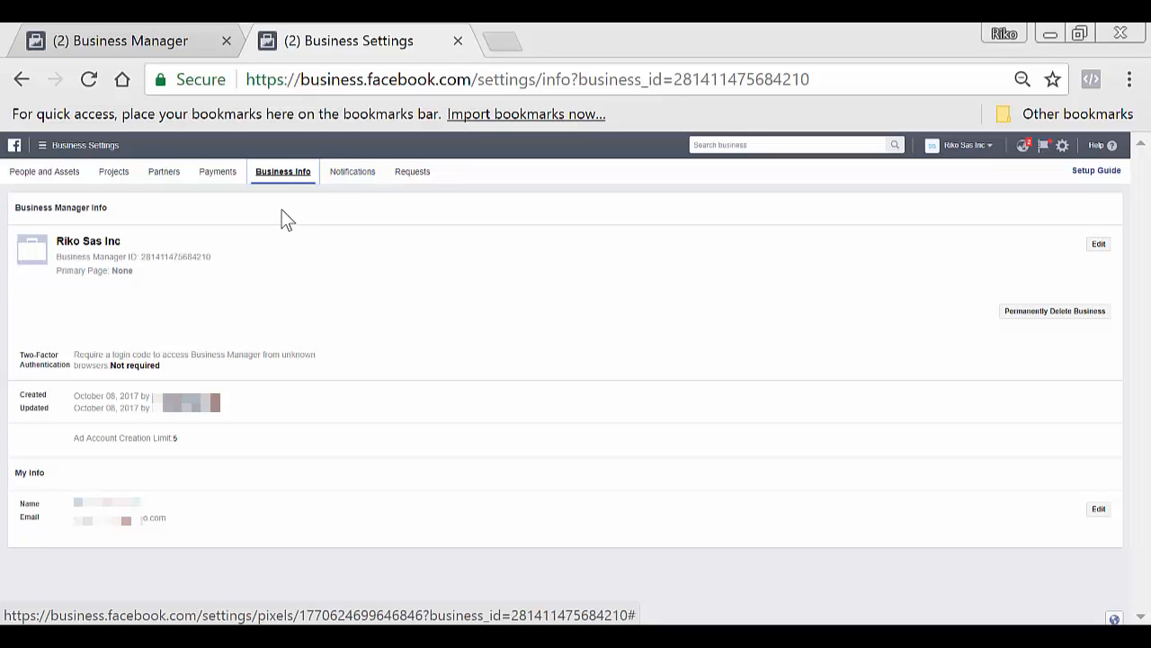
Select the Business Manager ID, then go through People and Assets and Pixels to Product Catalogs.
{"action": "double_click", "coordinate": [184, 258]}
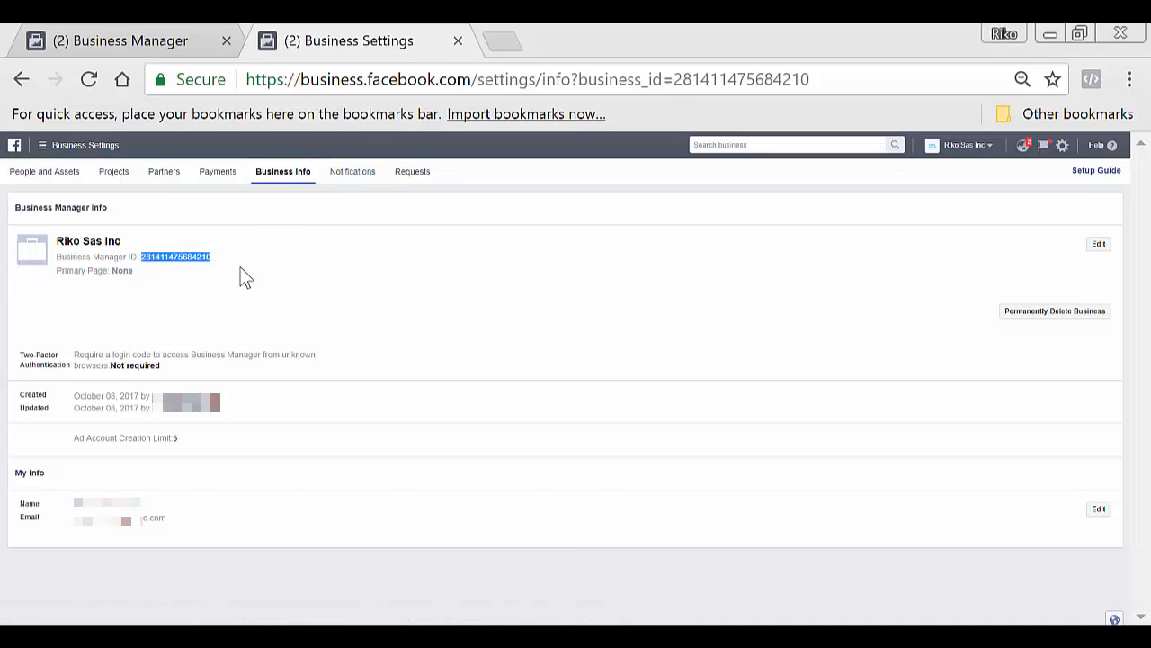
{"action": "left_click", "coordinate": [190, 263]}
{"action": "double_click", "coordinate": [192, 256]}
{"action": "left_click", "coordinate": [206, 266]}
{"action": "left_click", "coordinate": [55, 173]}
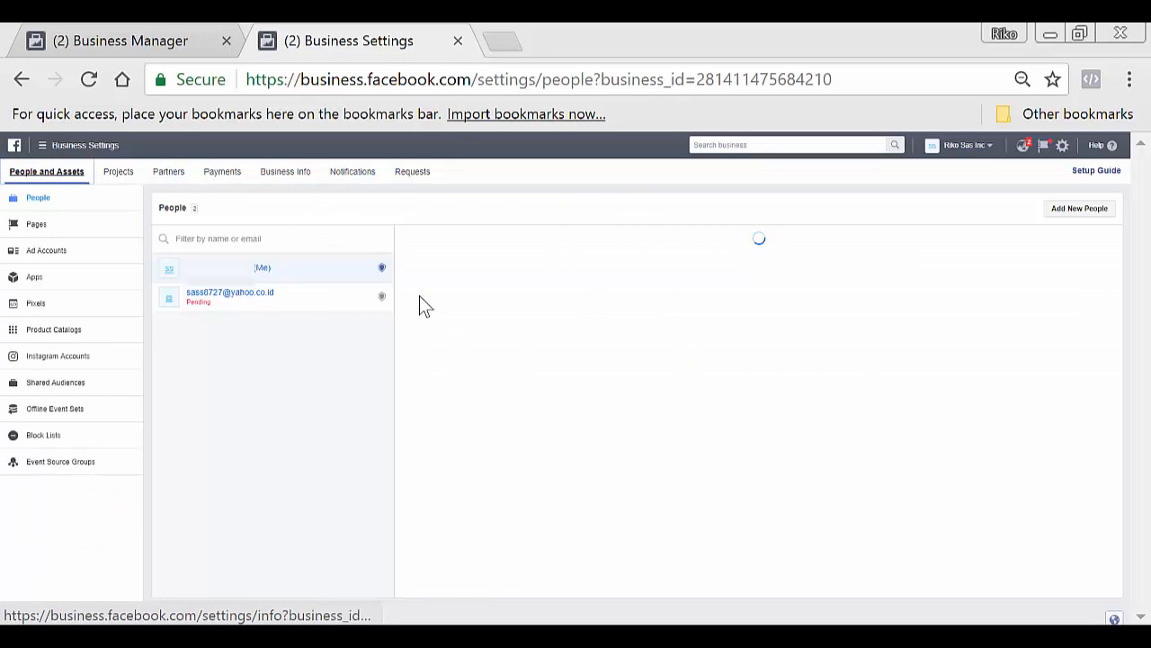
{"action": "left_click", "coordinate": [108, 311]}
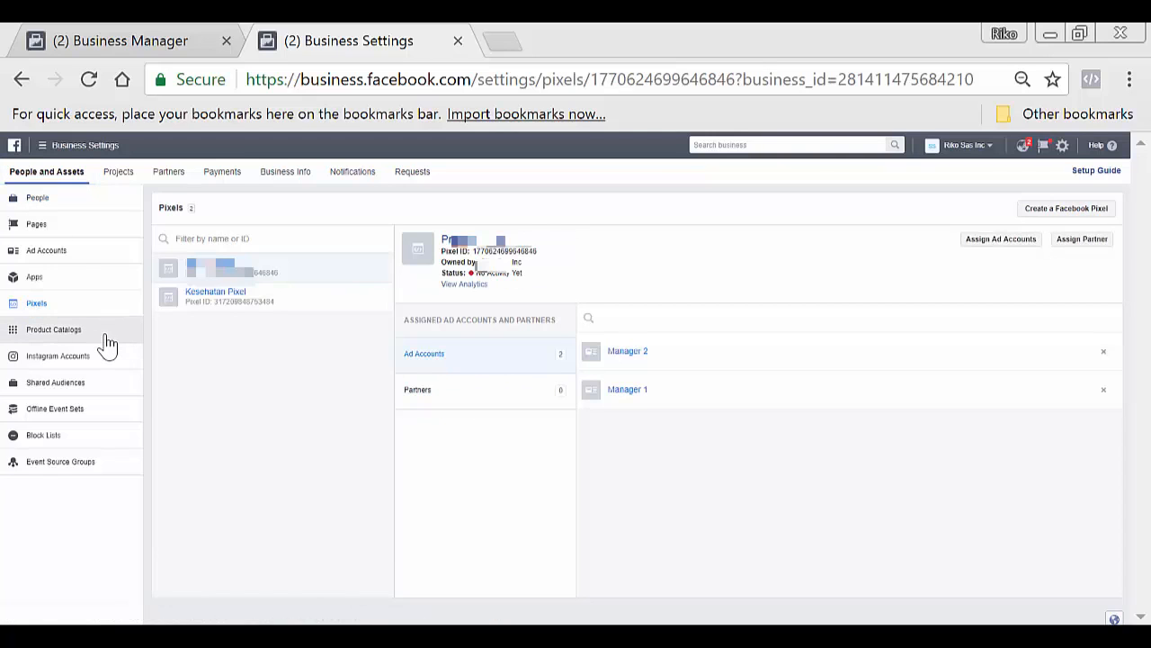
{"action": "left_click", "coordinate": [108, 344]}
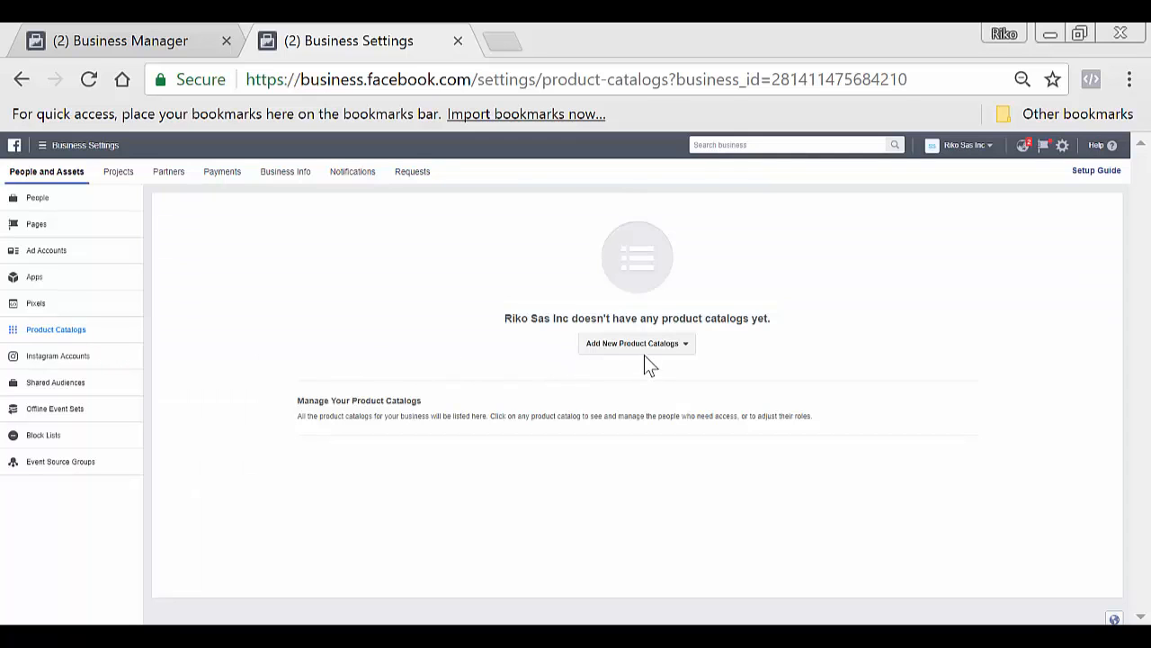
Create a new product catalog named 'Property' with type Home Listings.
{"action": "left_click", "coordinate": [650, 351]}
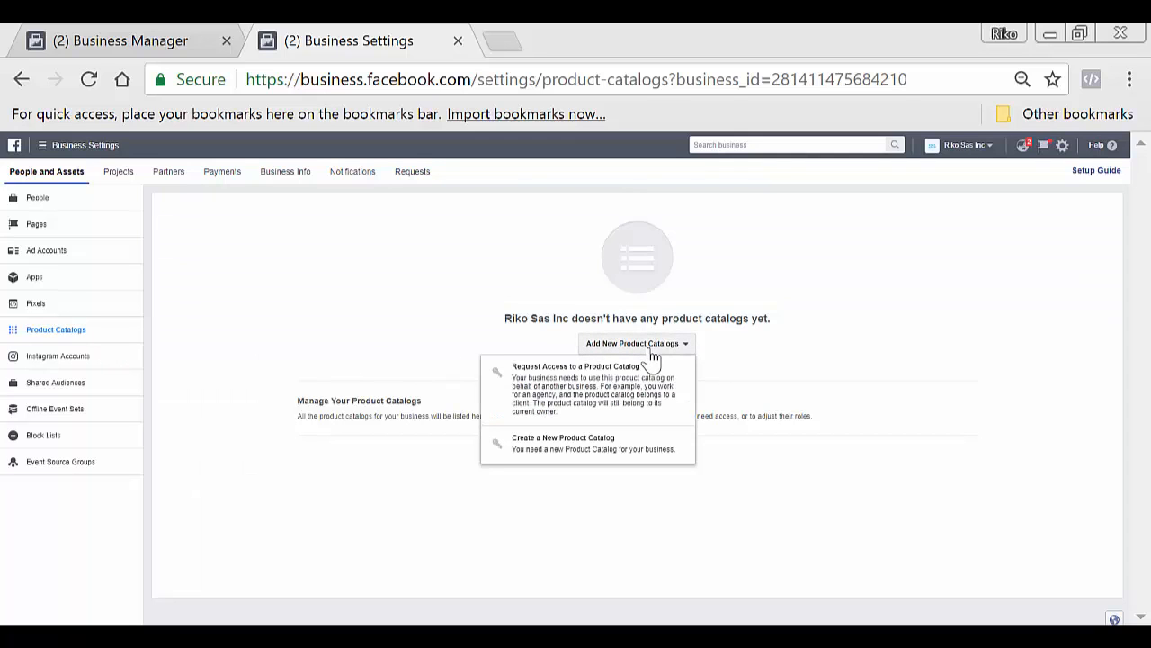
{"action": "left_click", "coordinate": [591, 443]}
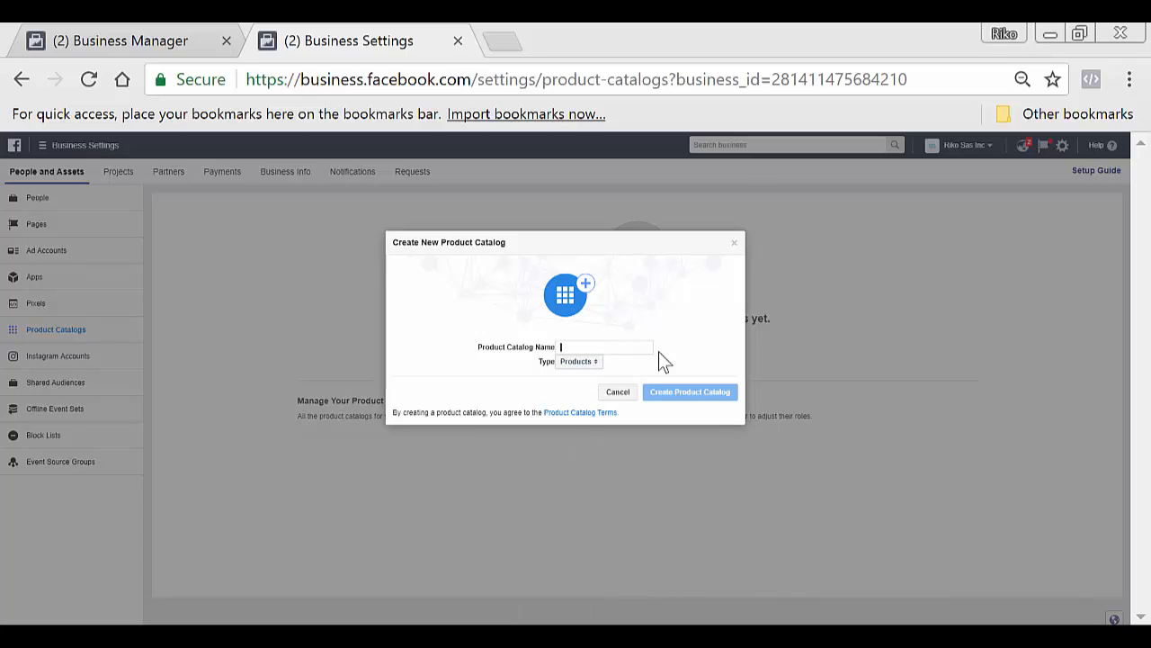
{"action": "type", "text": "Propert"}
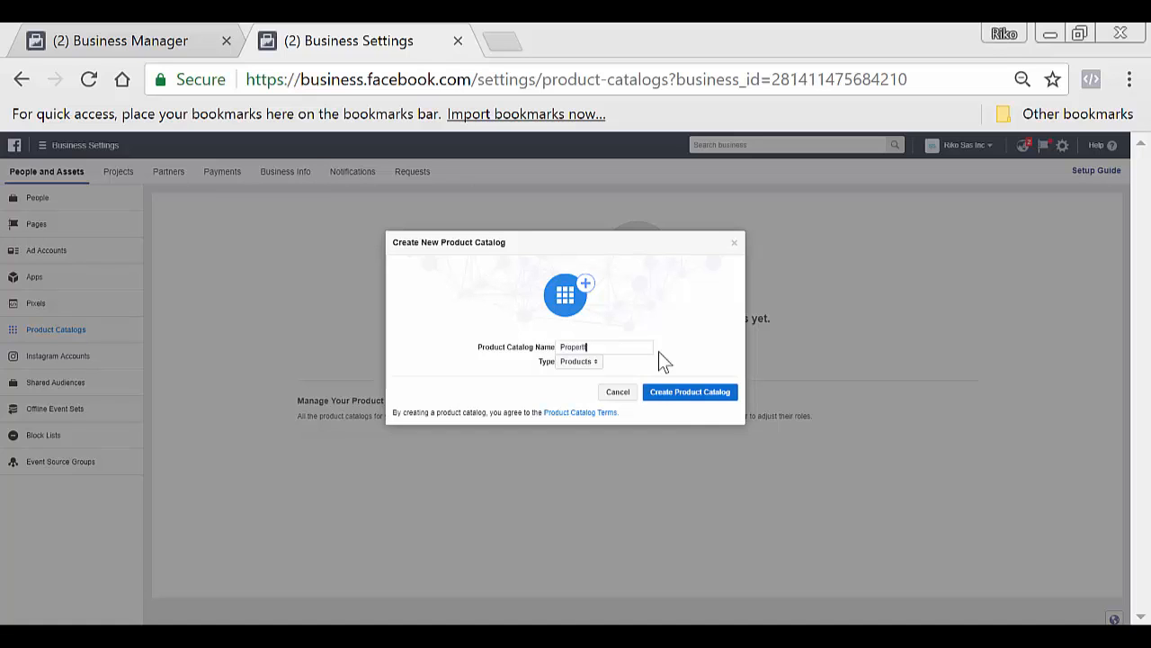
{"action": "type", "text": "y"}
{"action": "left_click", "coordinate": [595, 369]}
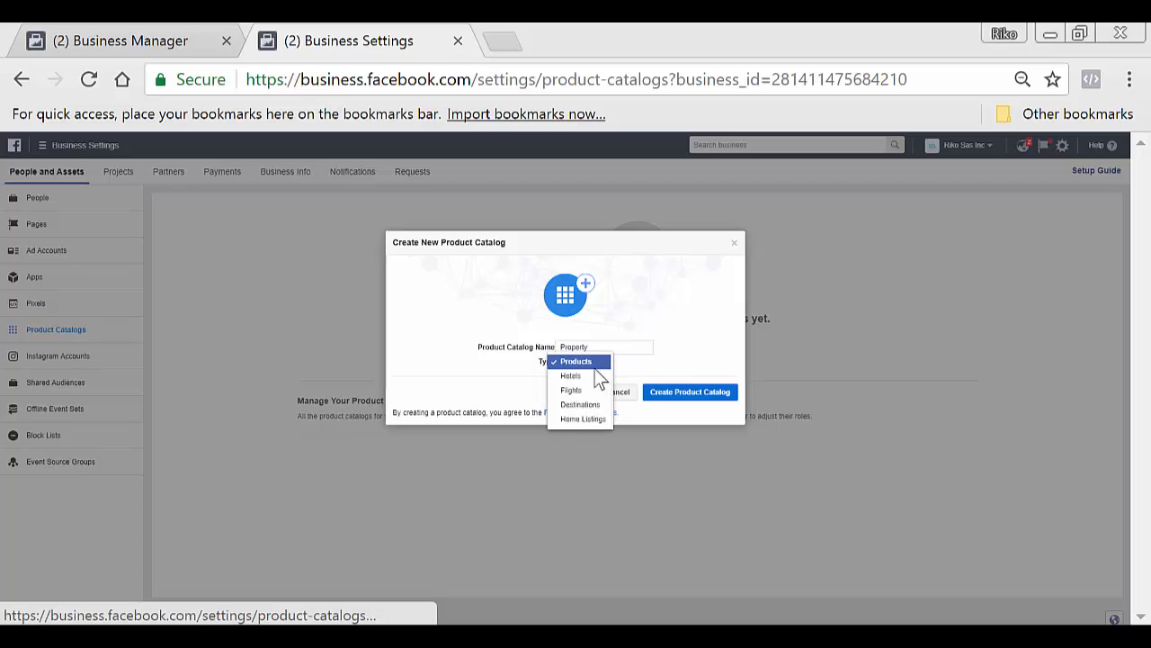
{"action": "left_click", "coordinate": [598, 420]}
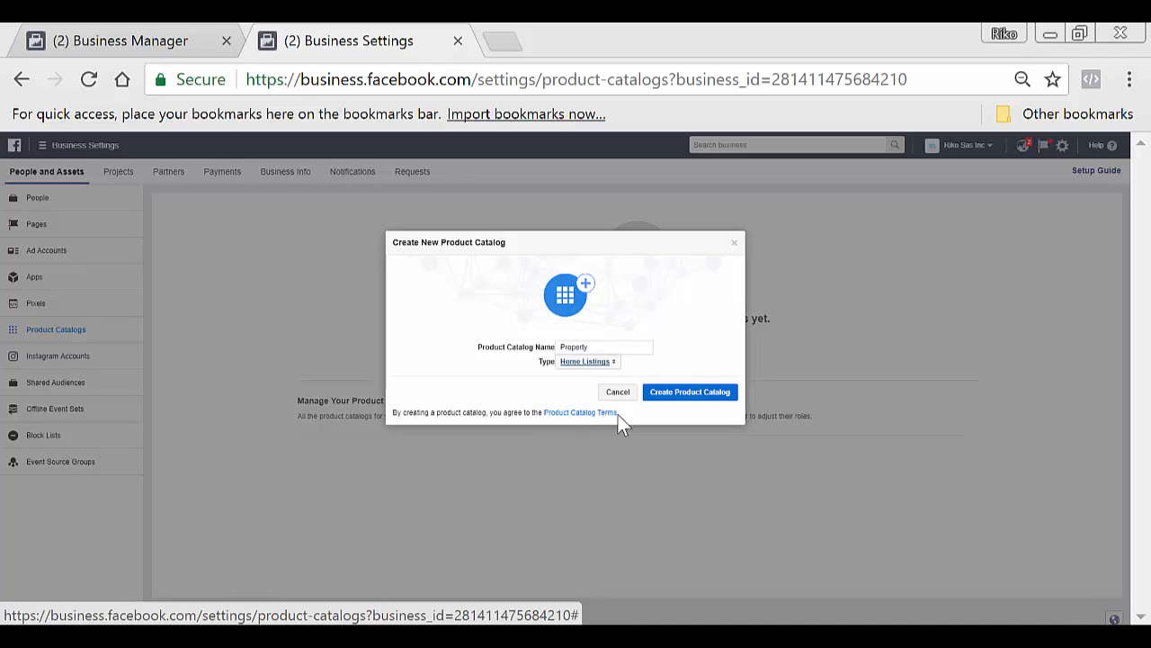
{"action": "left_click", "coordinate": [684, 399]}
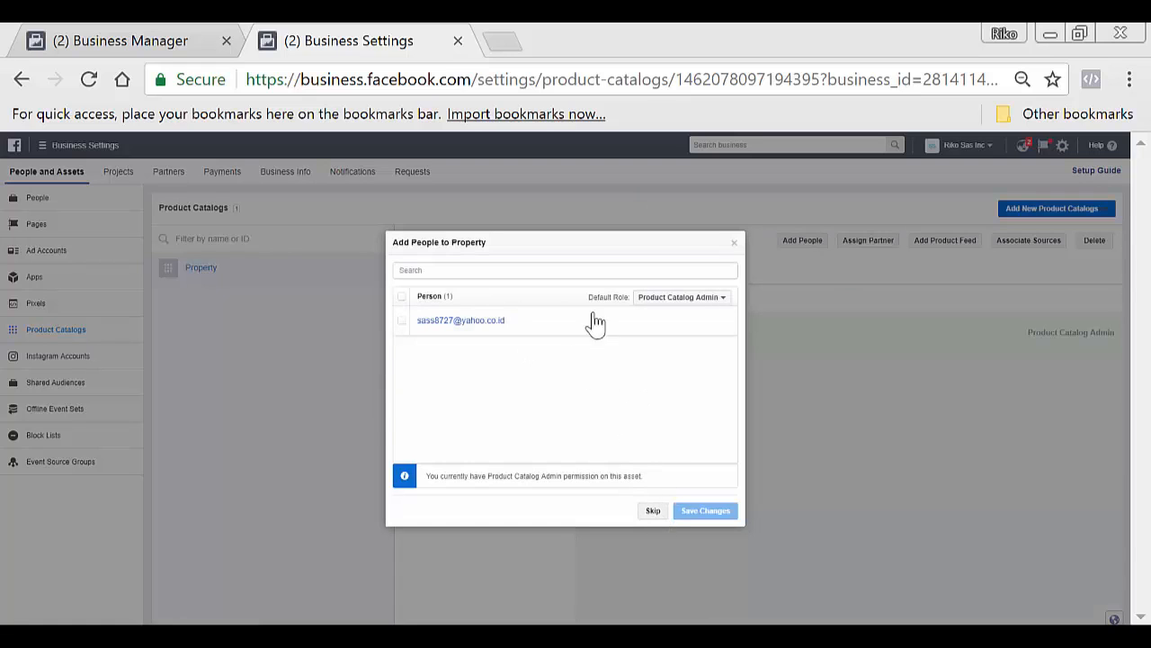
Skip adding people, associate Property Pixel with the catalog, and confirm.
{"action": "left_click", "coordinate": [645, 514]}
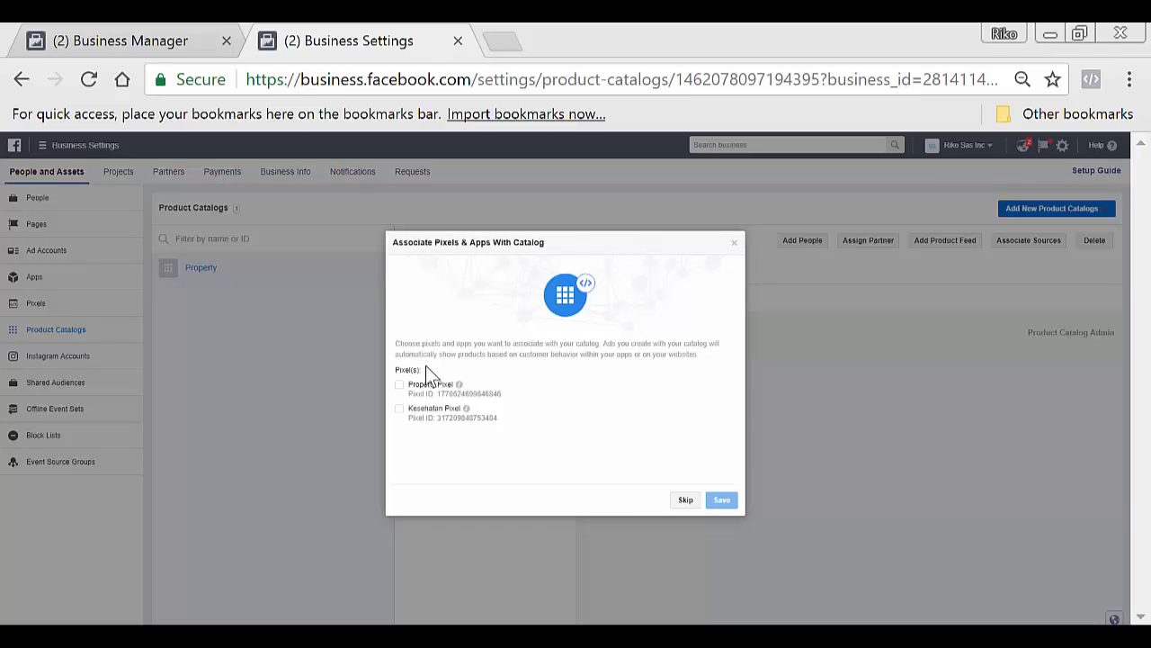
{"action": "left_click", "coordinate": [398, 385]}
{"action": "left_click", "coordinate": [725, 500]}
{"action": "left_click", "coordinate": [723, 419]}
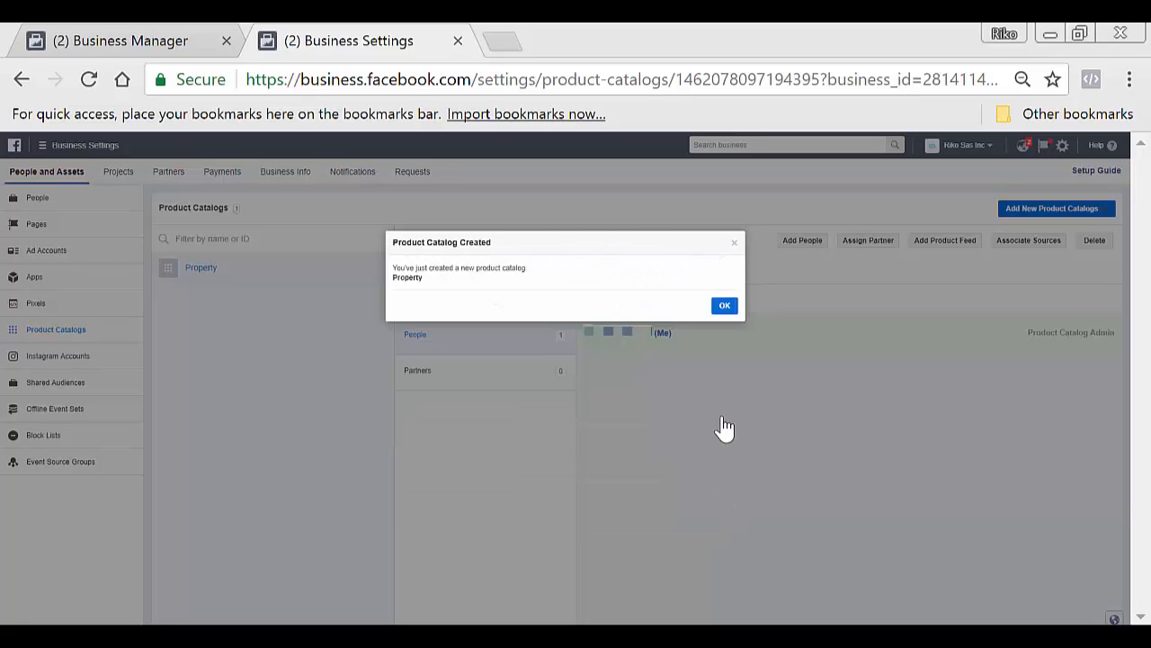
{"action": "left_click", "coordinate": [725, 306]}
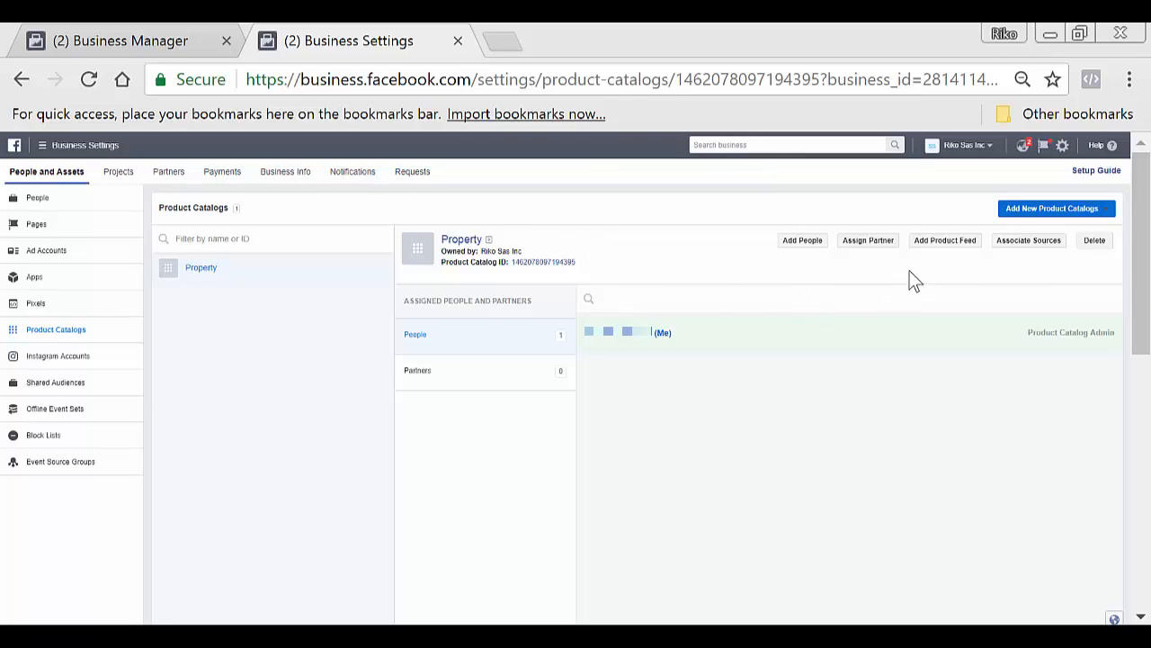
Add a Property feed priced in IDR - Indonesian Rupiah as a Single Upload and continue.
{"action": "left_click", "coordinate": [952, 252]}
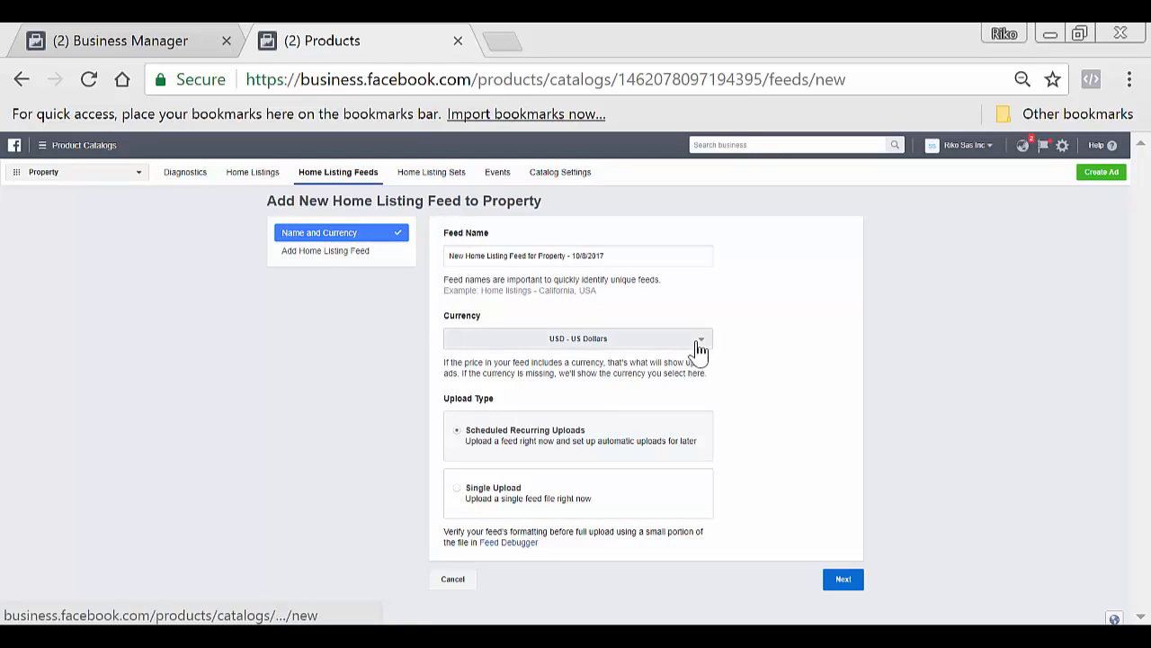
{"action": "left_click", "coordinate": [639, 258]}
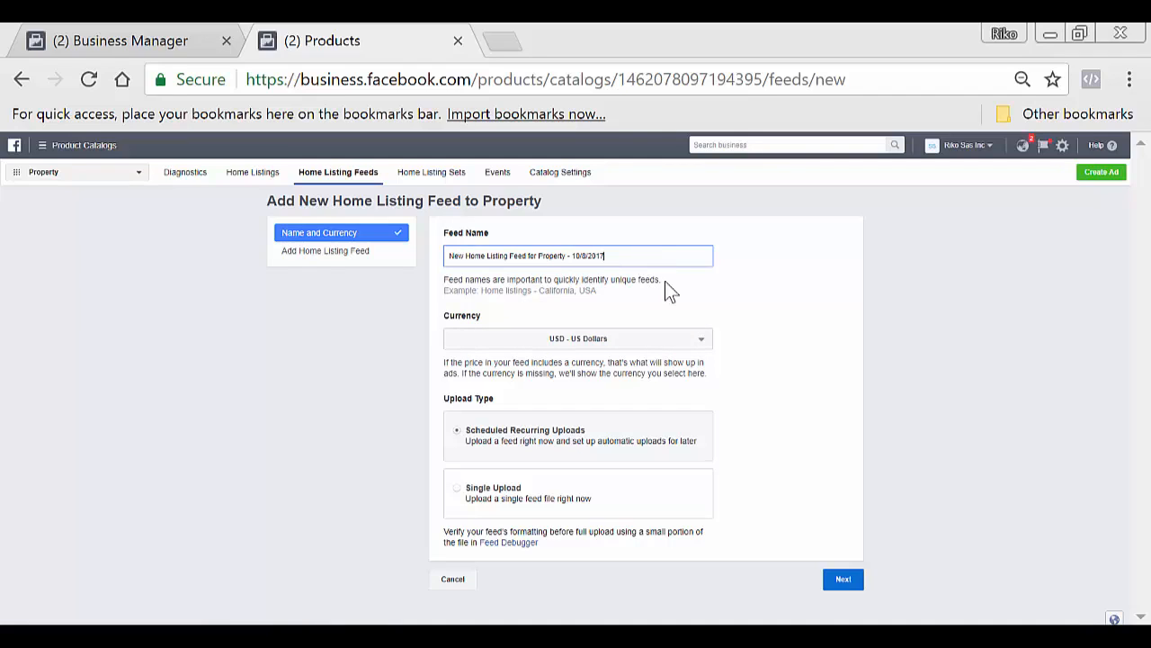
{"action": "left_click", "coordinate": [692, 339]}
{"action": "scroll", "coordinate": [666, 396], "scroll_direction": "down", "scroll_amount": 3}
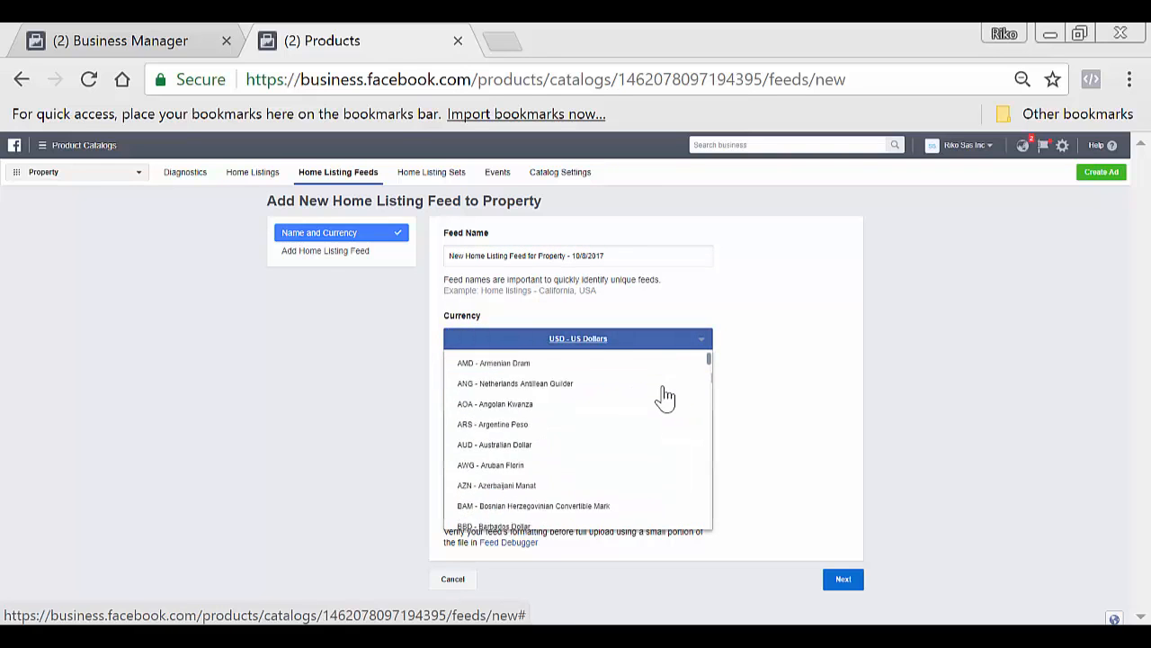
{"action": "scroll", "coordinate": [665, 396], "scroll_direction": "down", "scroll_amount": 5}
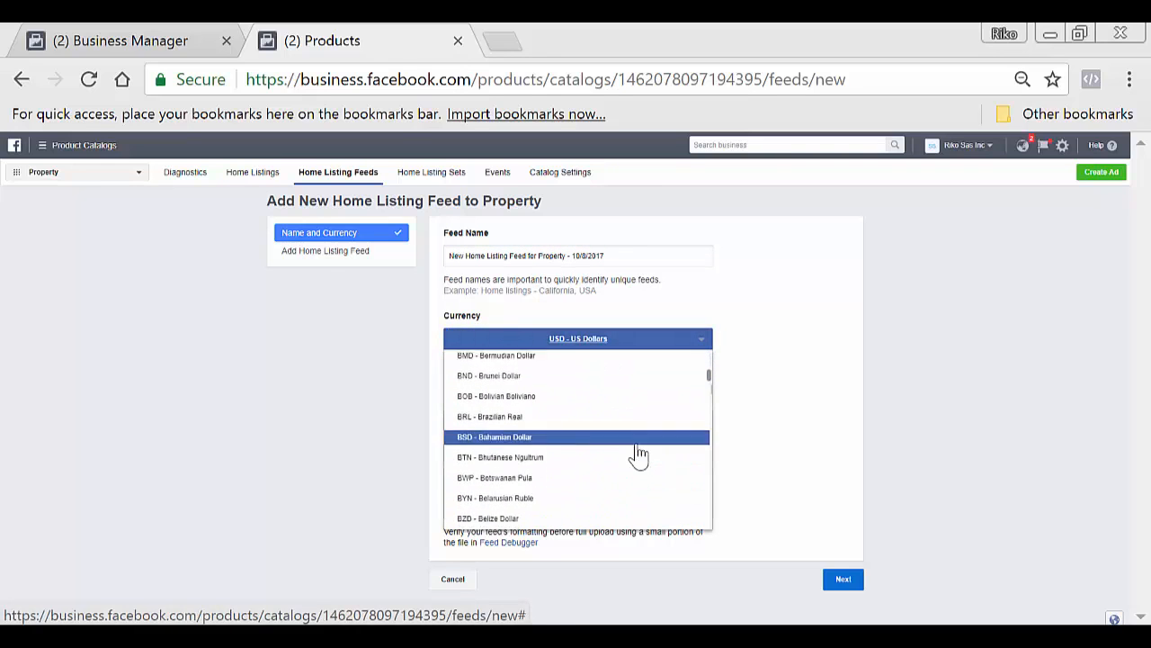
{"action": "scroll", "coordinate": [636, 447], "scroll_direction": "down", "scroll_amount": 8}
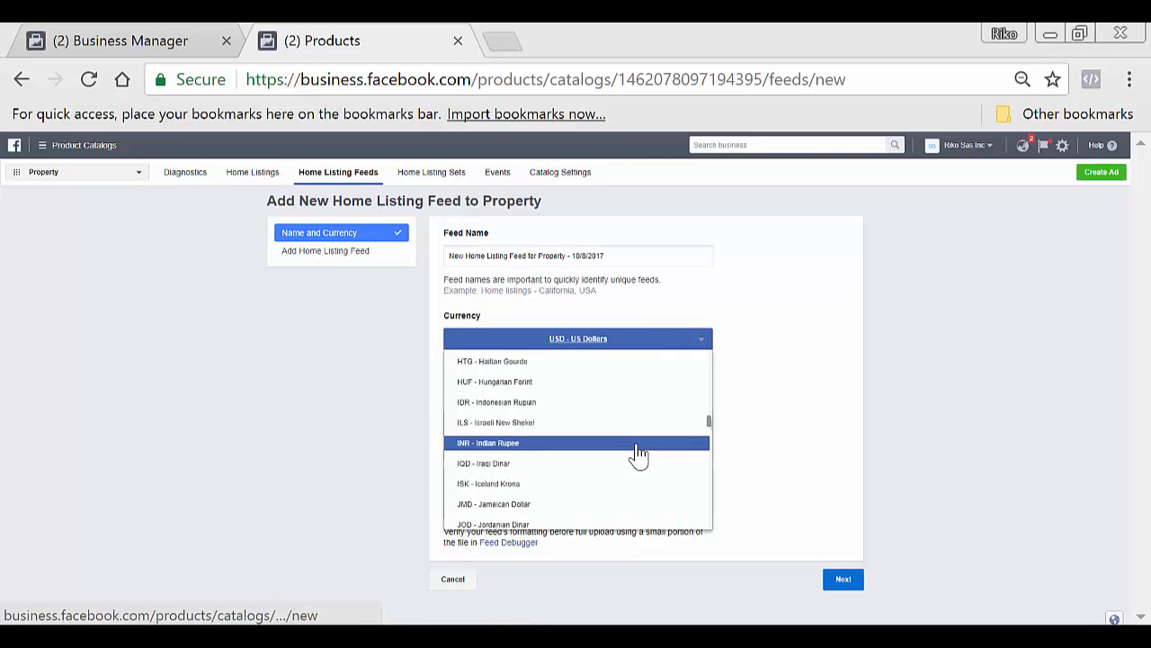
{"action": "left_click", "coordinate": [636, 404]}
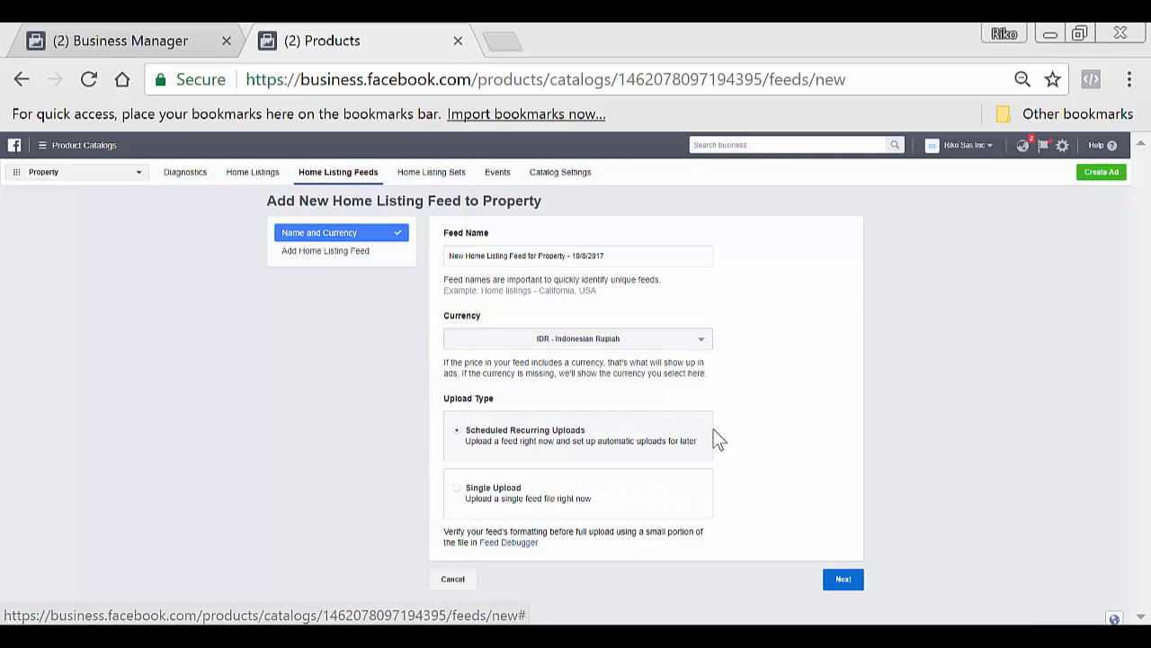
{"action": "left_click", "coordinate": [456, 488]}
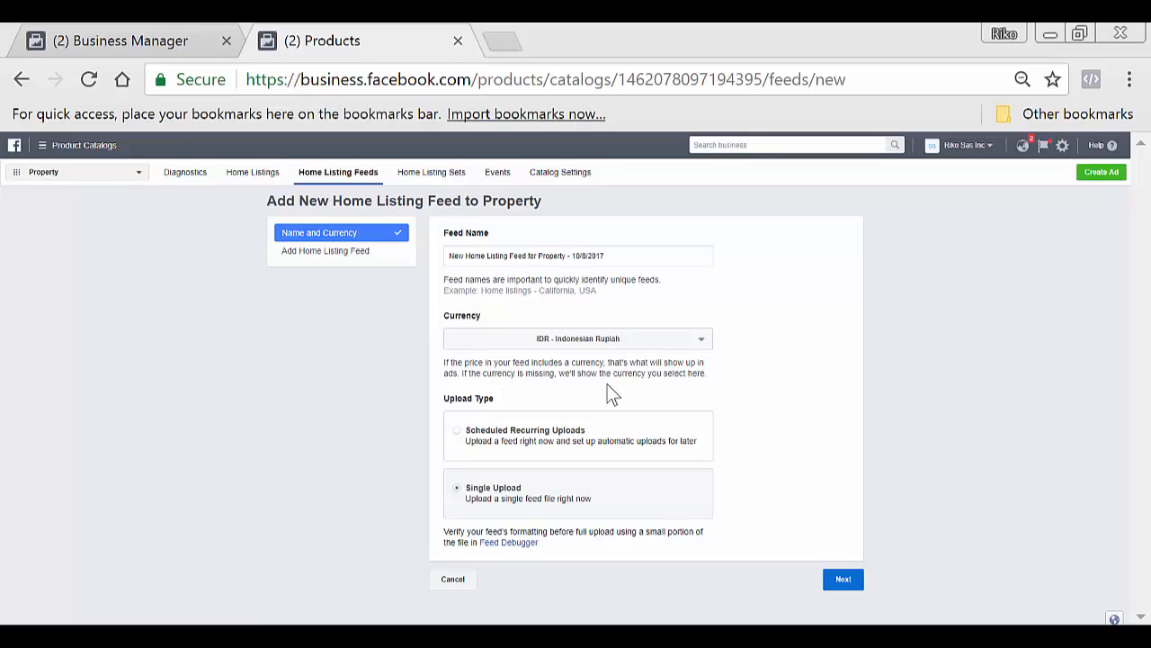
{"action": "left_click", "coordinate": [850, 590]}
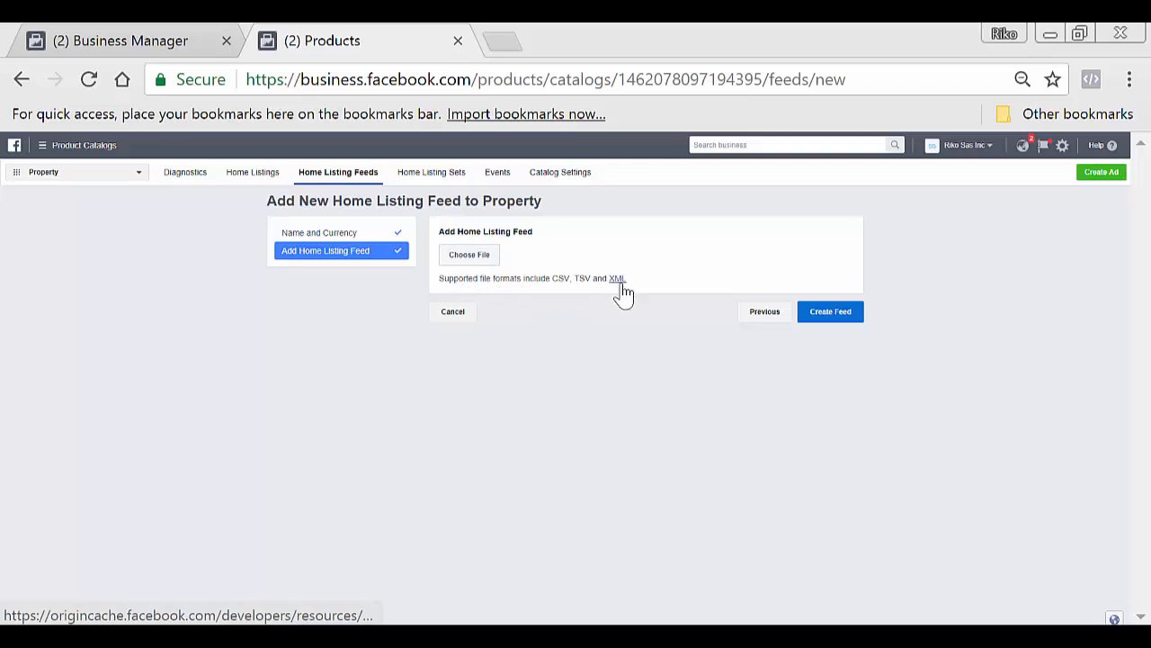
Close the file picker without choosing a feed file and cancel the home listing feed.
{"action": "left_click", "coordinate": [470, 259]}
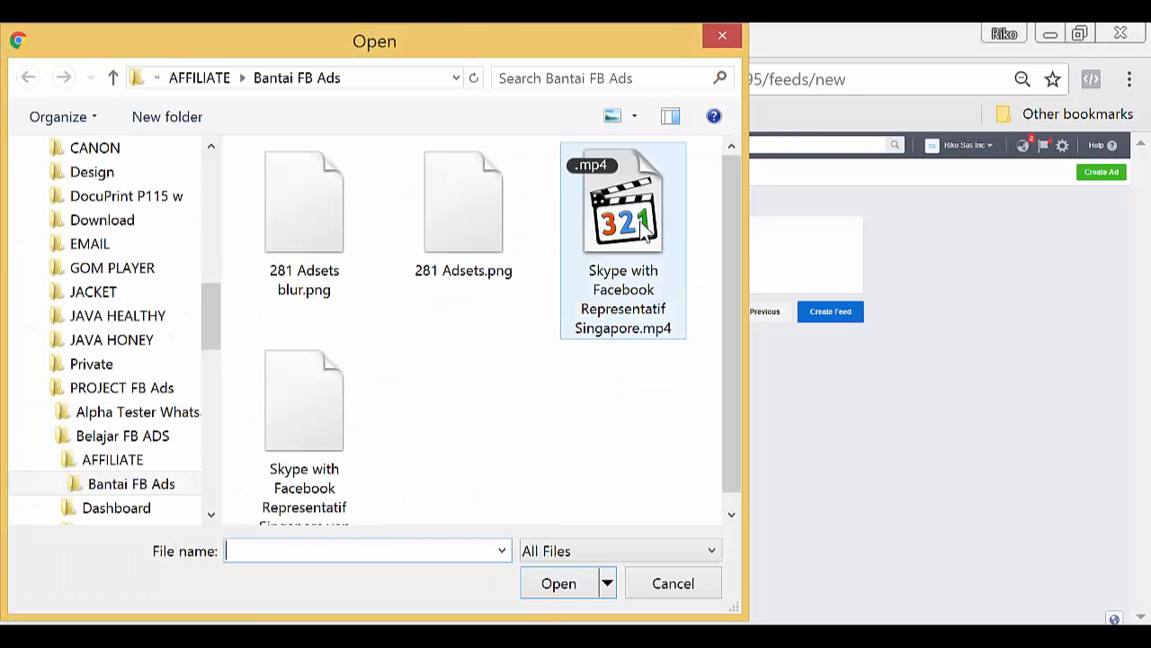
{"action": "left_click", "coordinate": [735, 34]}
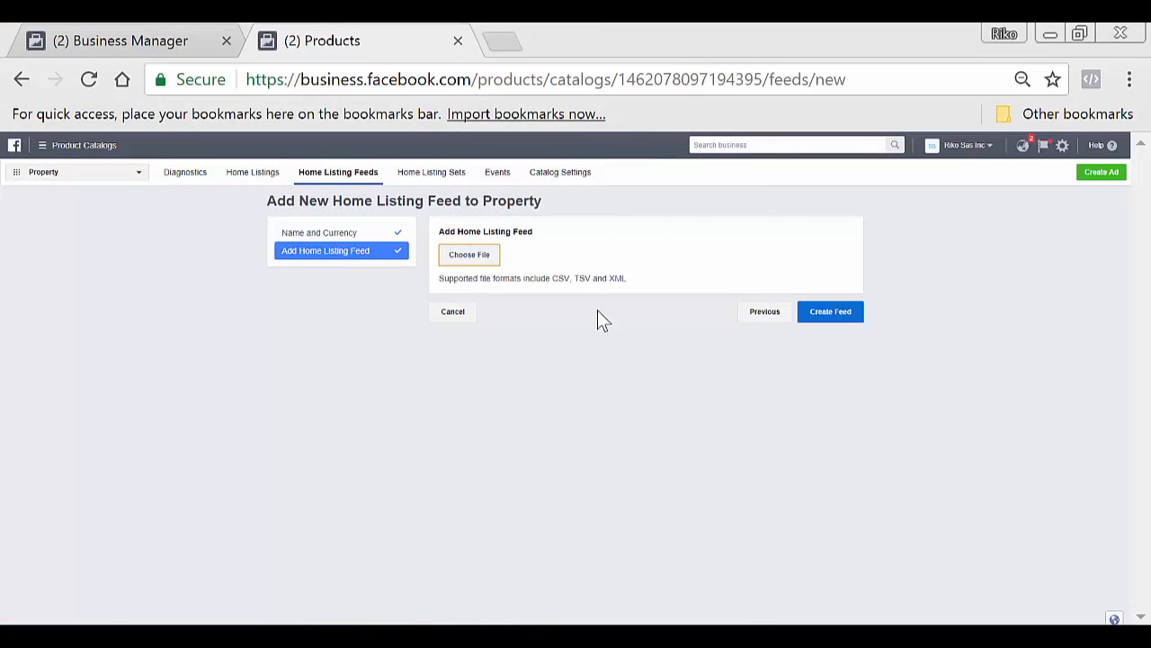
{"action": "left_click", "coordinate": [437, 318]}
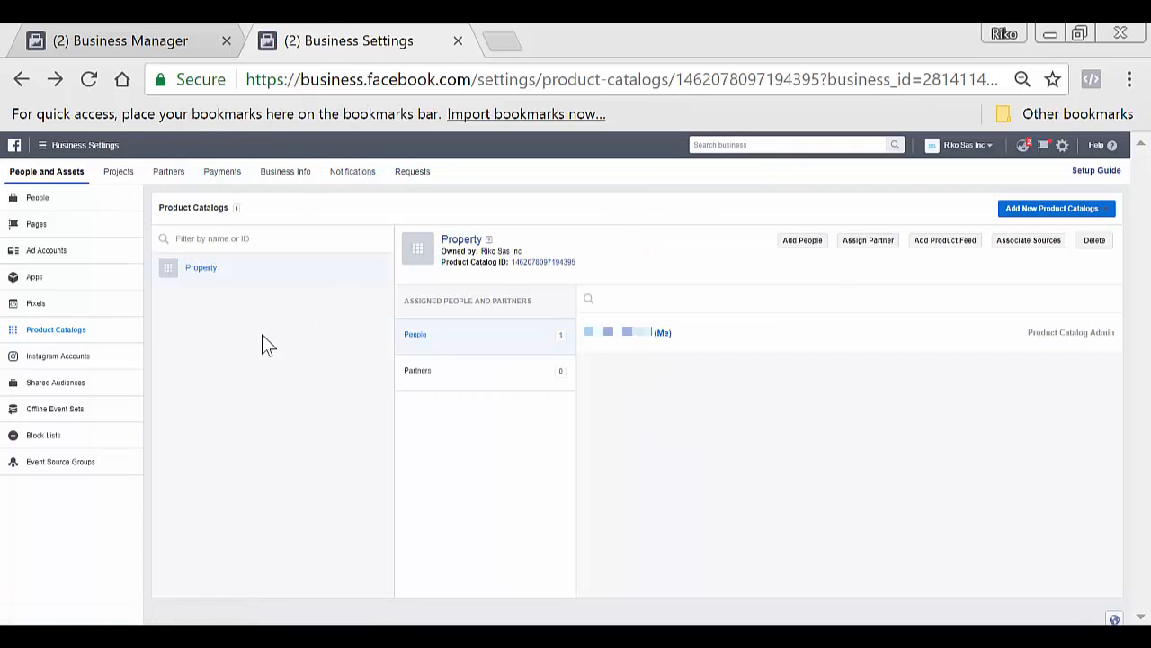
Check the empty Instagram Accounts page, cancel the add-account dialog, then open Shared Audiences.
{"action": "left_click", "coordinate": [77, 360]}
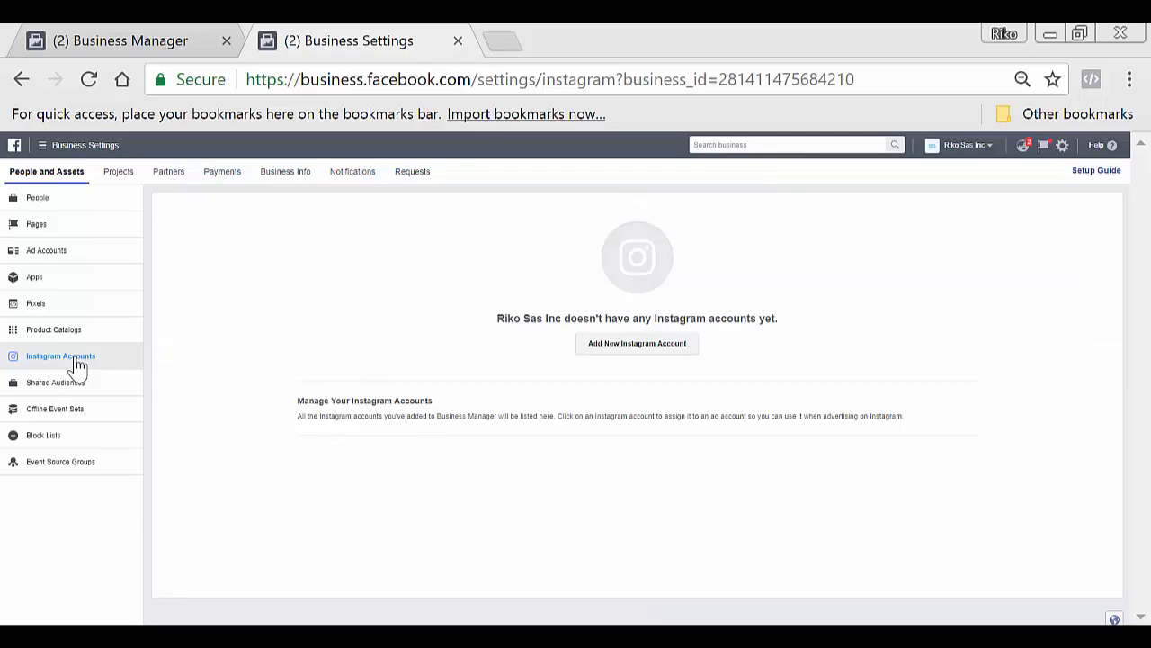
{"action": "left_click", "coordinate": [637, 348]}
{"action": "left_click", "coordinate": [629, 351]}
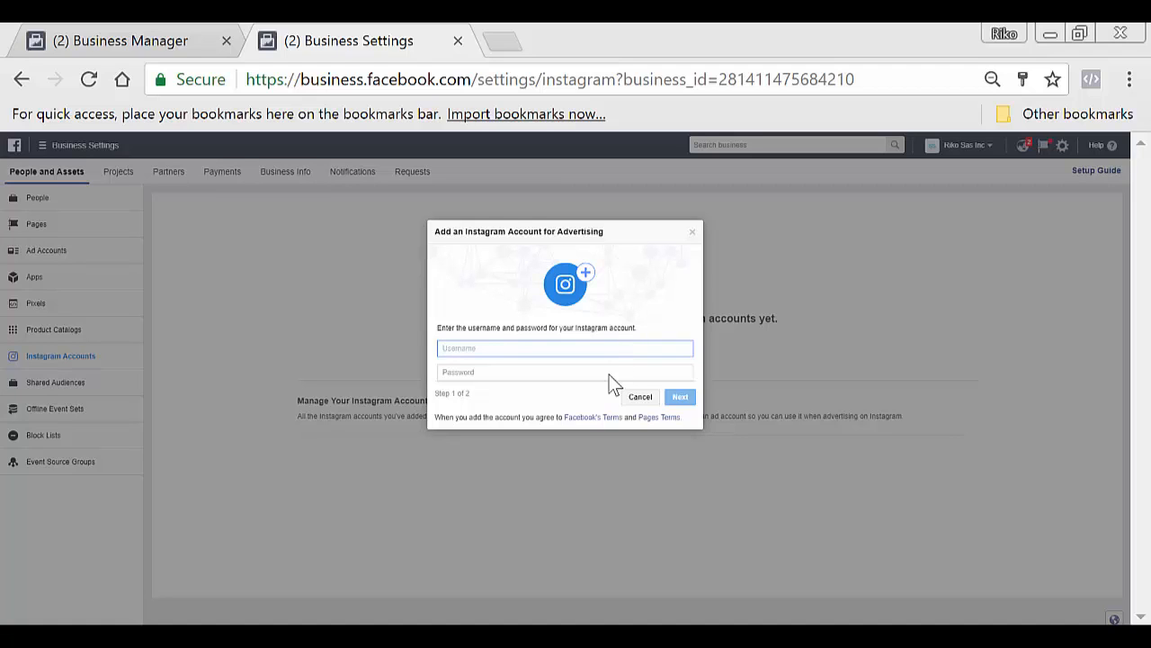
{"action": "left_click", "coordinate": [609, 374]}
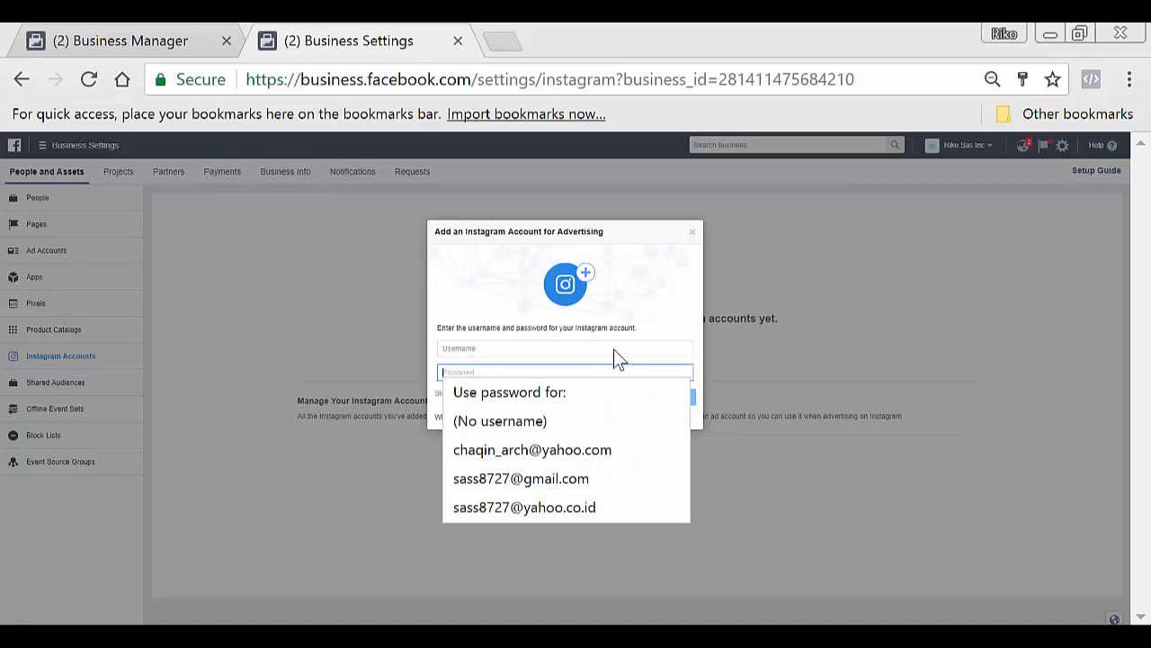
{"action": "left_click", "coordinate": [616, 349]}
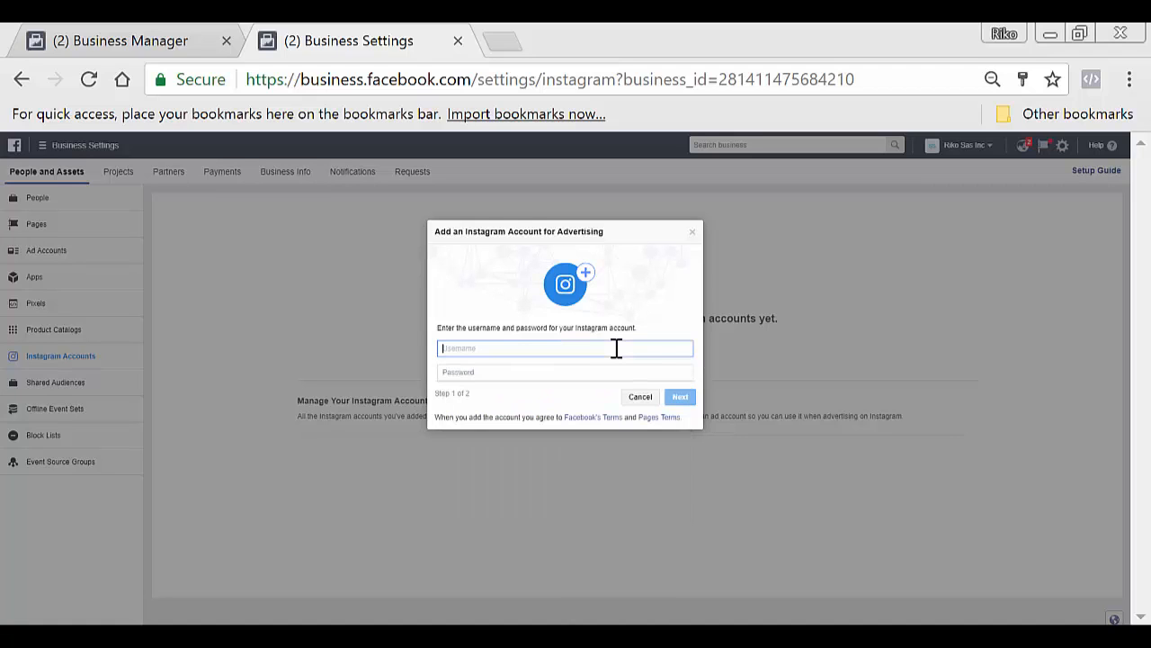
{"action": "left_click", "coordinate": [642, 404]}
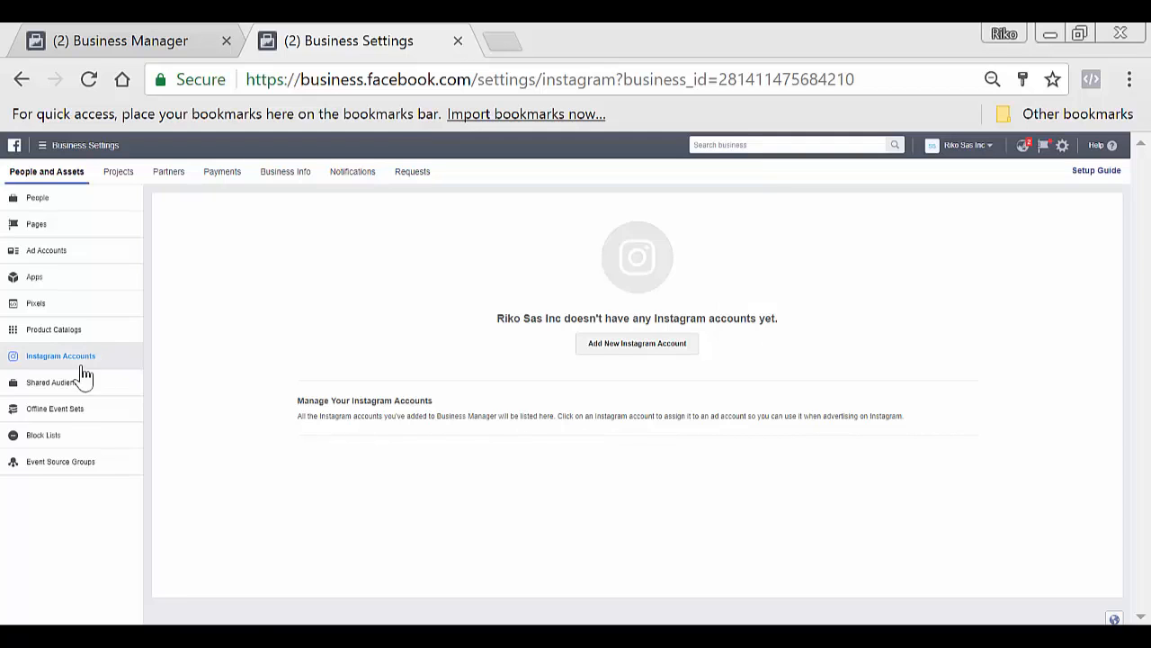
{"action": "left_click", "coordinate": [77, 396]}
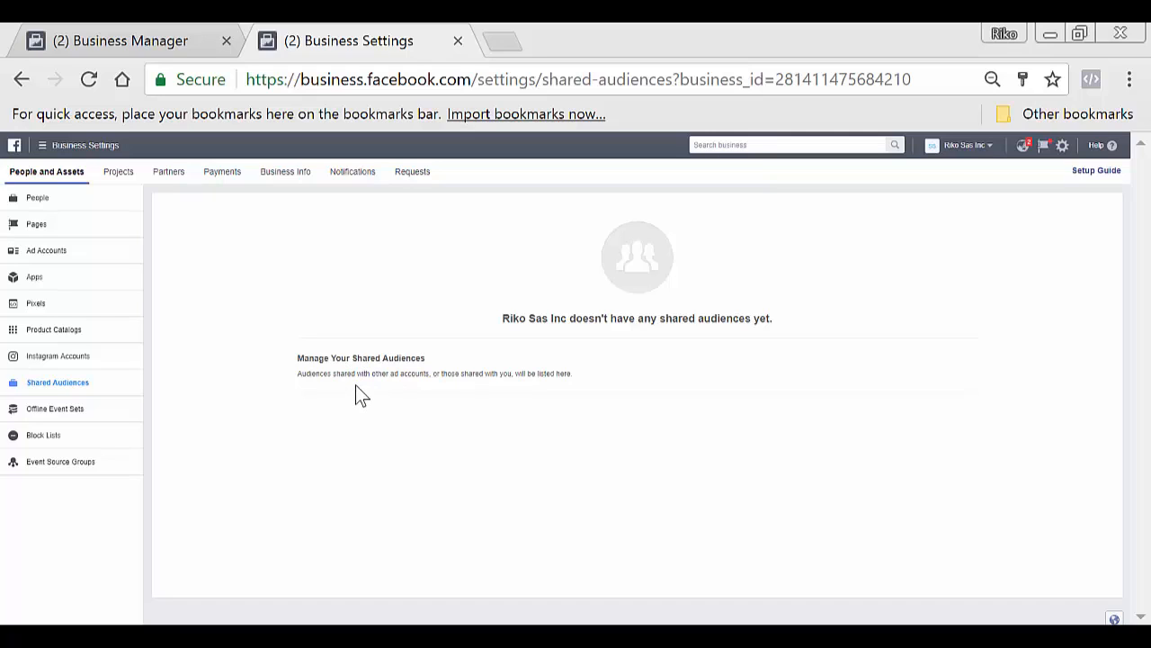
Pass through Offline Event Sets to the Block Lists page, which shows no block lists yet.
{"action": "left_click_drag", "start_coordinate": [356, 376], "coordinate": [349, 376]}
{"action": "left_click", "coordinate": [361, 392]}
{"action": "left_click_drag", "start_coordinate": [351, 357], "coordinate": [359, 357]}
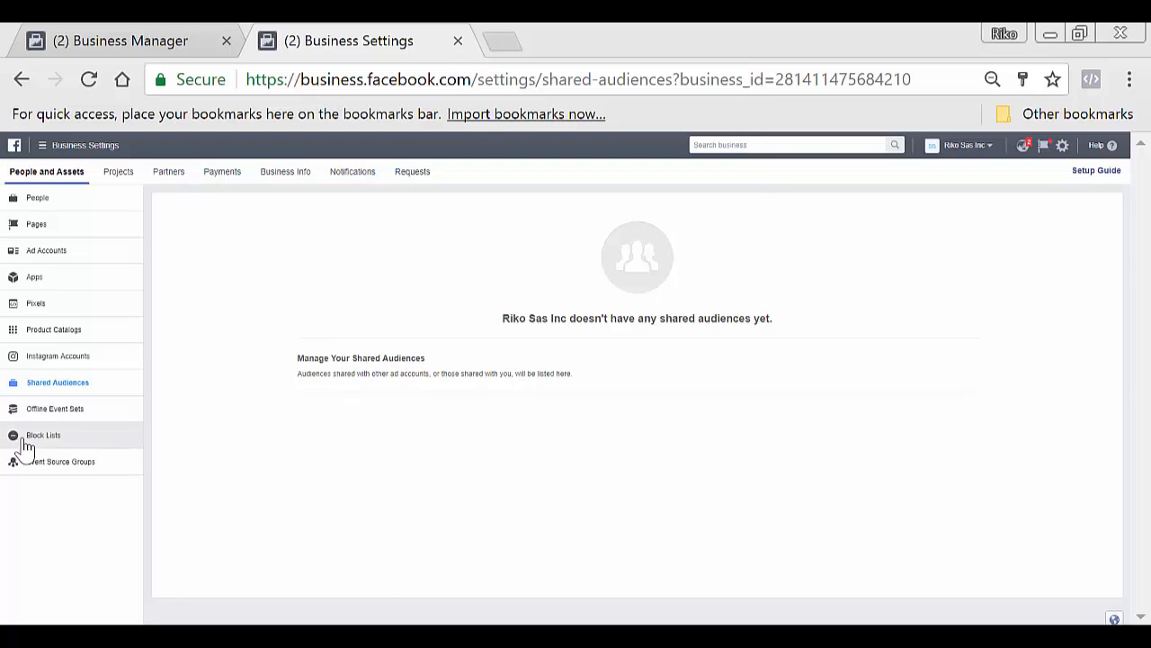
{"action": "left_click", "coordinate": [53, 415]}
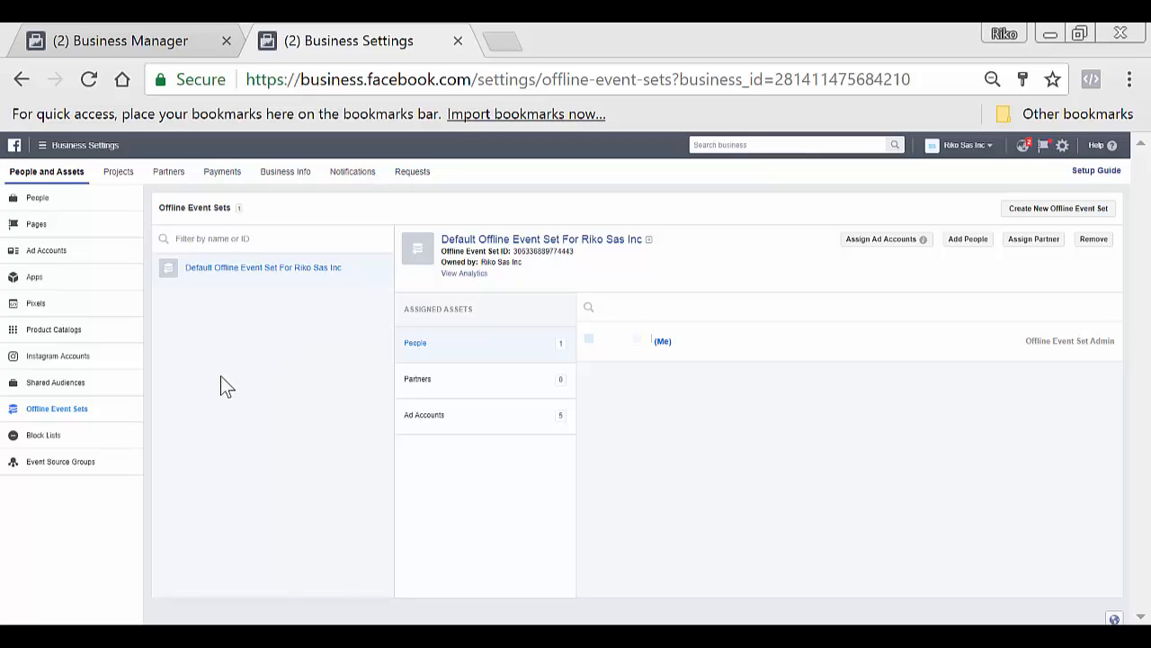
{"action": "left_click", "coordinate": [77, 441]}
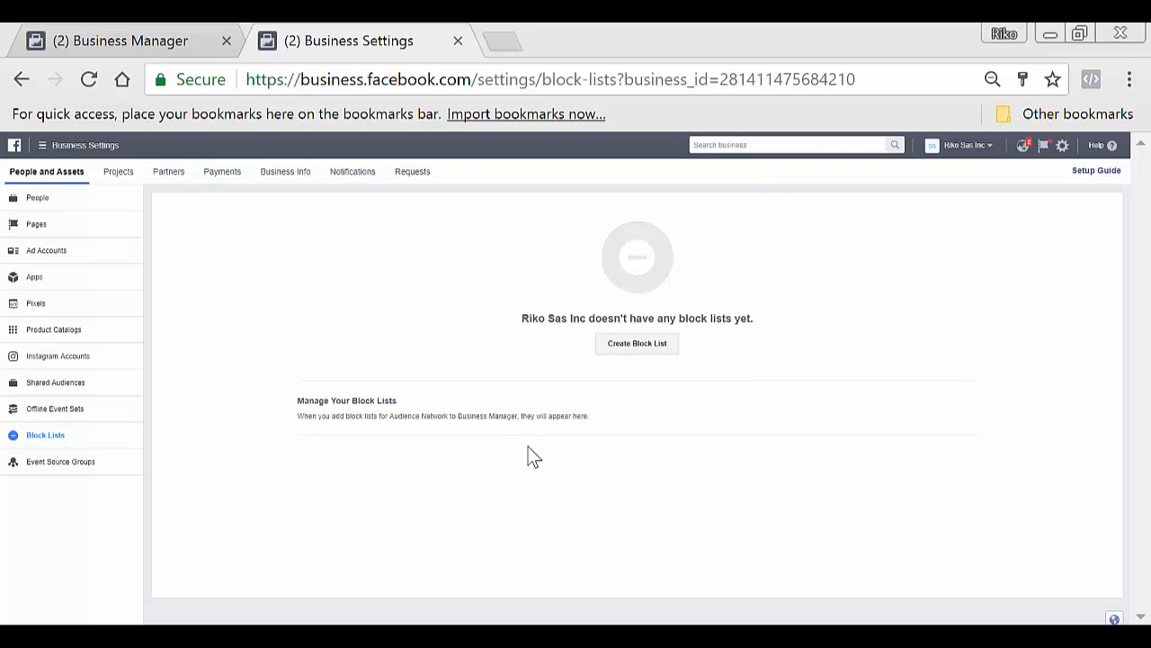
Start a new block list and look through the ad account list without switching accounts.
{"action": "left_click", "coordinate": [634, 354]}
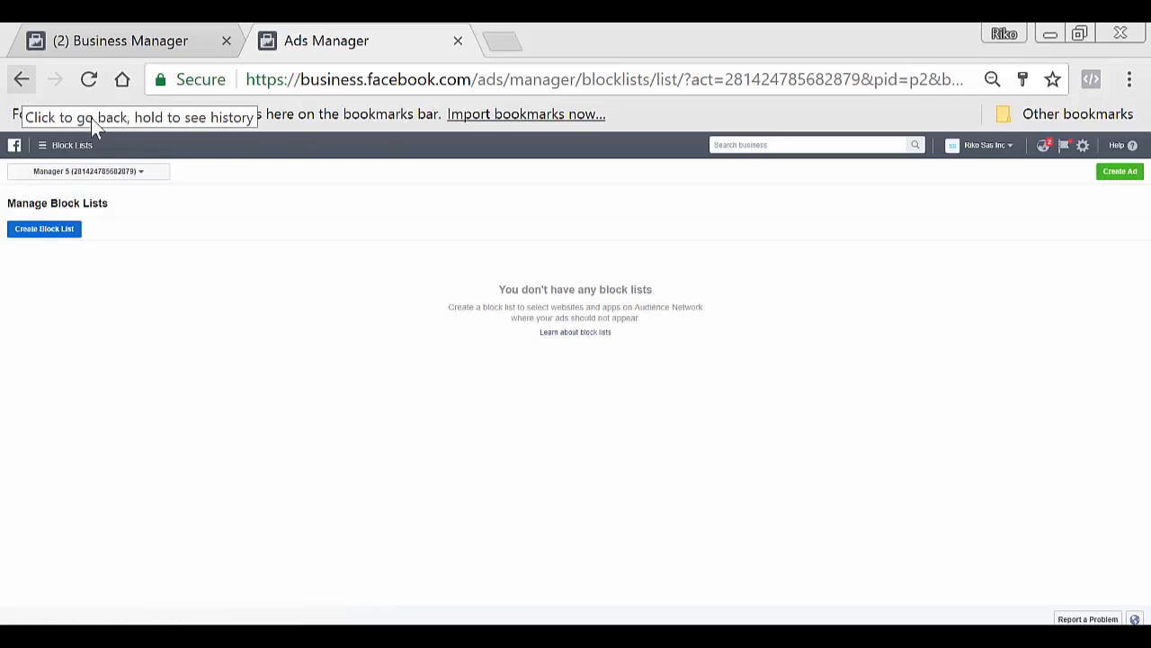
{"action": "left_click", "coordinate": [153, 180]}
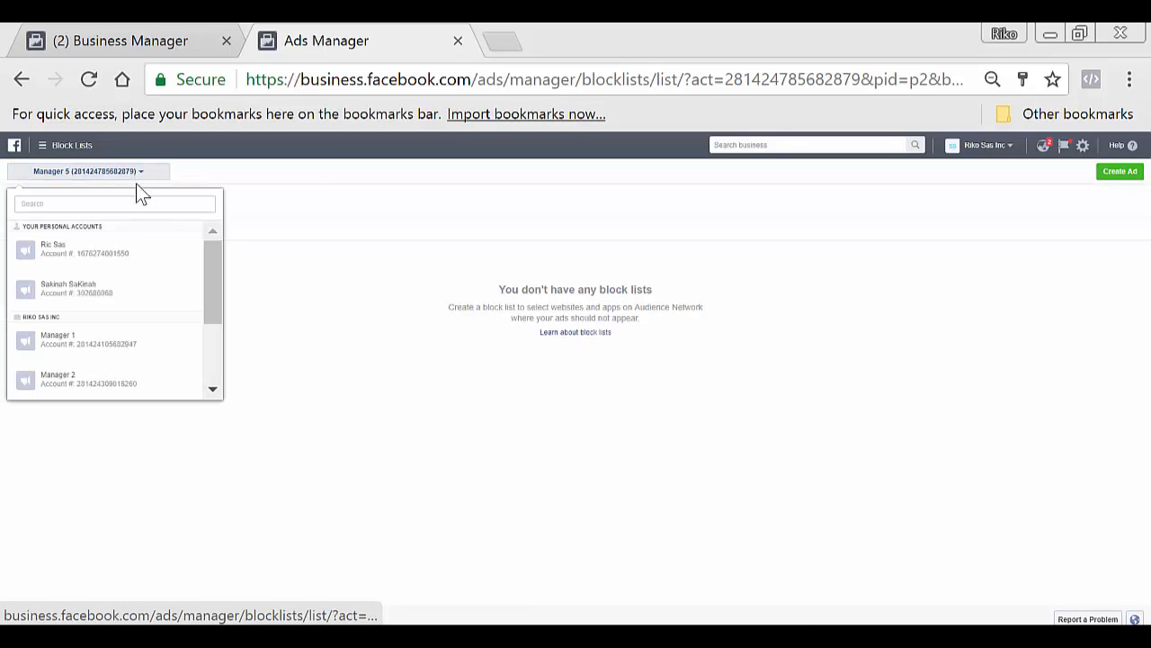
{"action": "scroll", "coordinate": [110, 388], "scroll_direction": "down", "scroll_amount": 3}
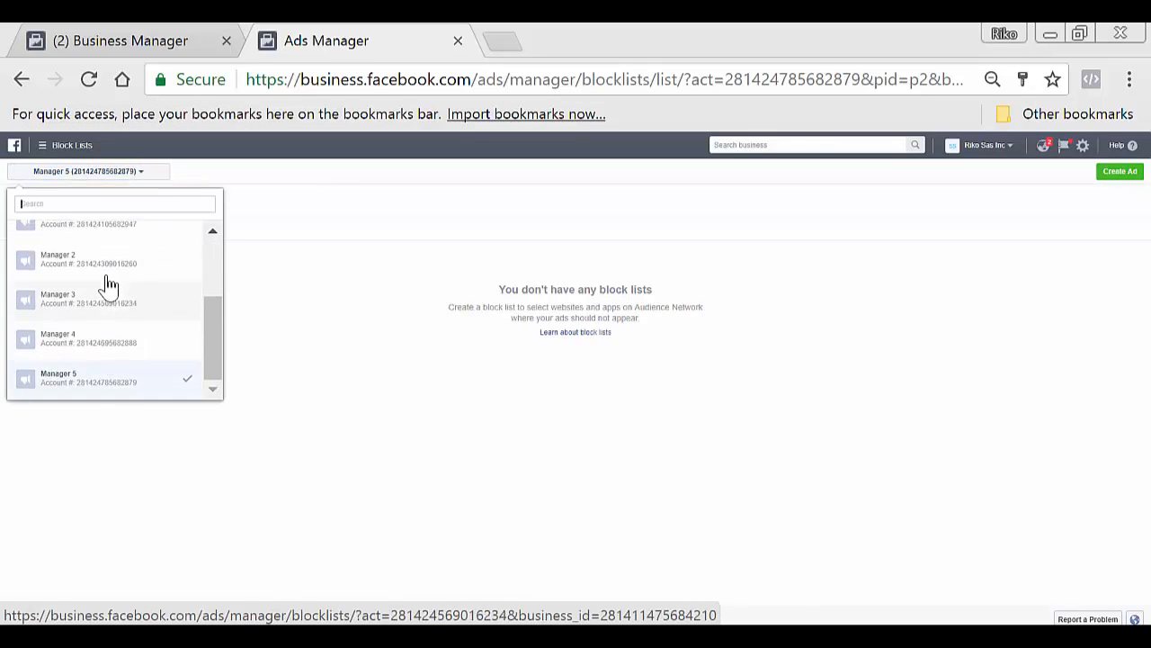
{"action": "left_click", "coordinate": [313, 325]}
Go back, view Event Source Groups, then open the People settings.
{"action": "left_click", "coordinate": [28, 86]}
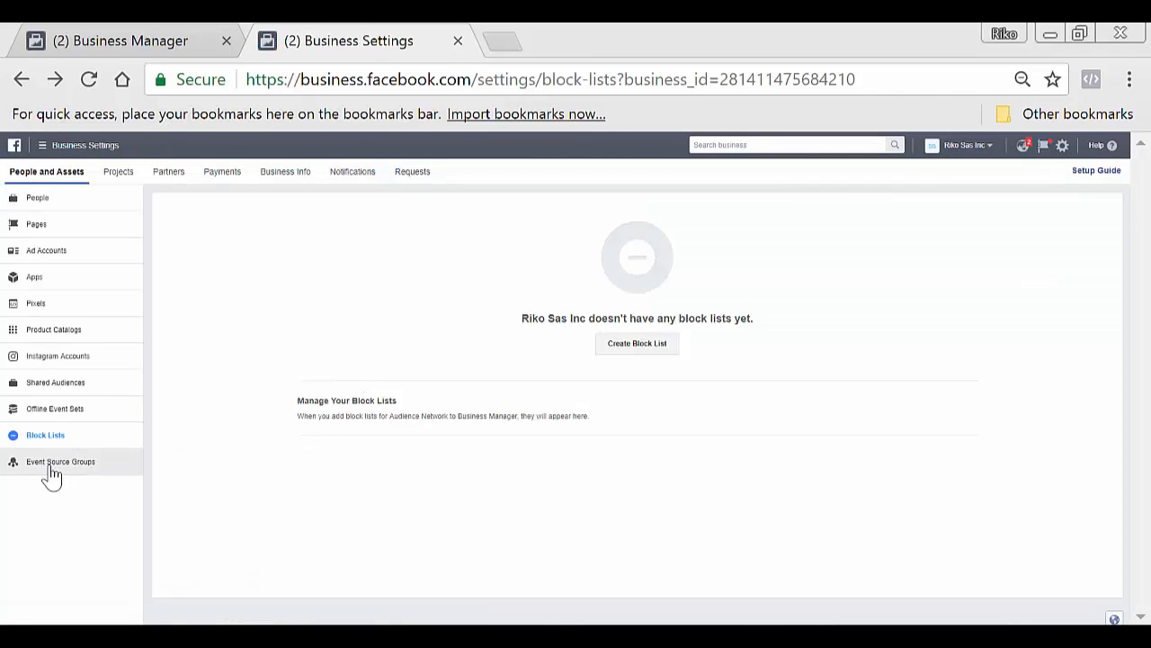
{"action": "left_click", "coordinate": [93, 464]}
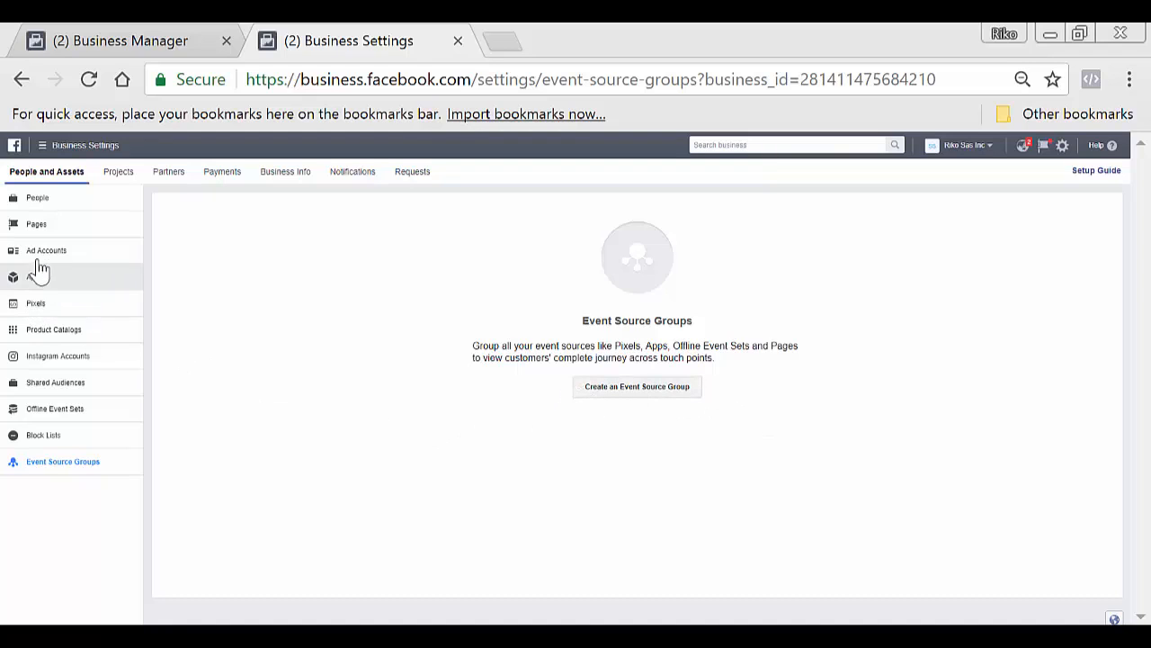
{"action": "left_click", "coordinate": [52, 203]}
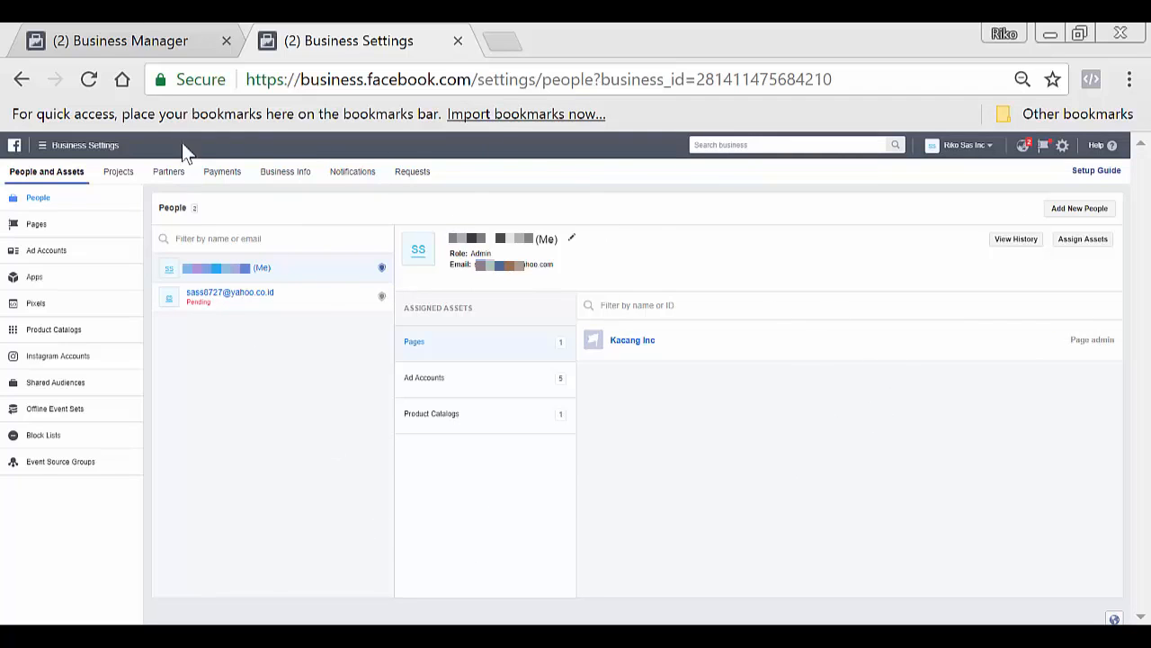
Reload the Business Manager home page showing ad accounts Manager 1–5 and the Kacang Inc page.
{"action": "left_click", "coordinate": [123, 29]}
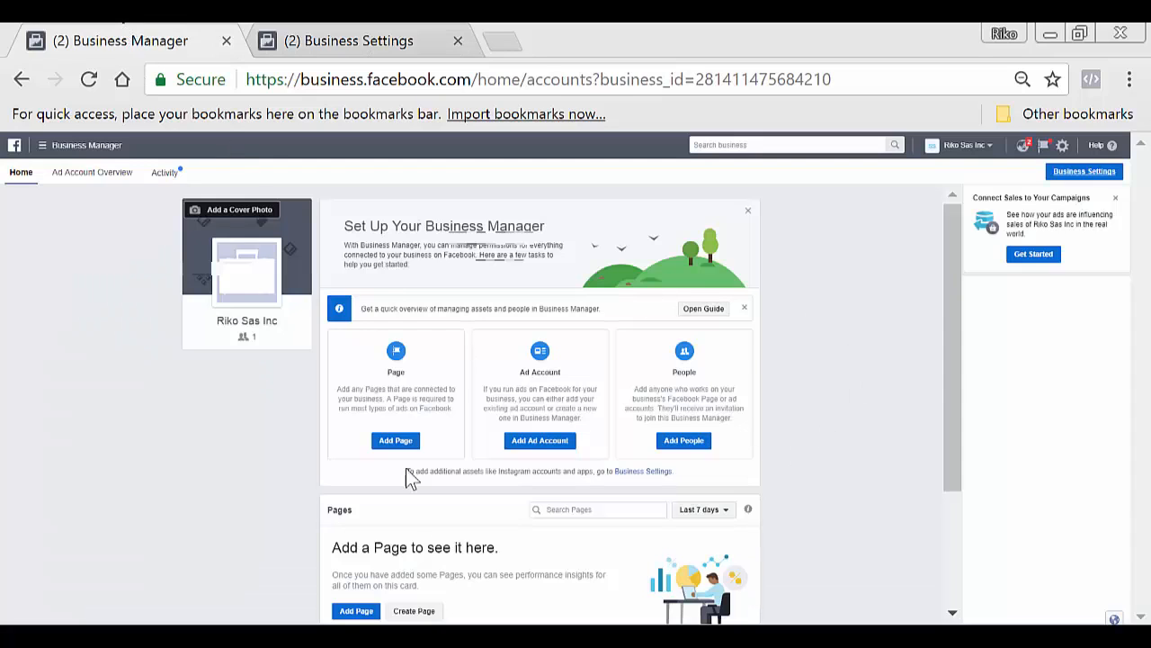
{"action": "left_click", "coordinate": [90, 79]}
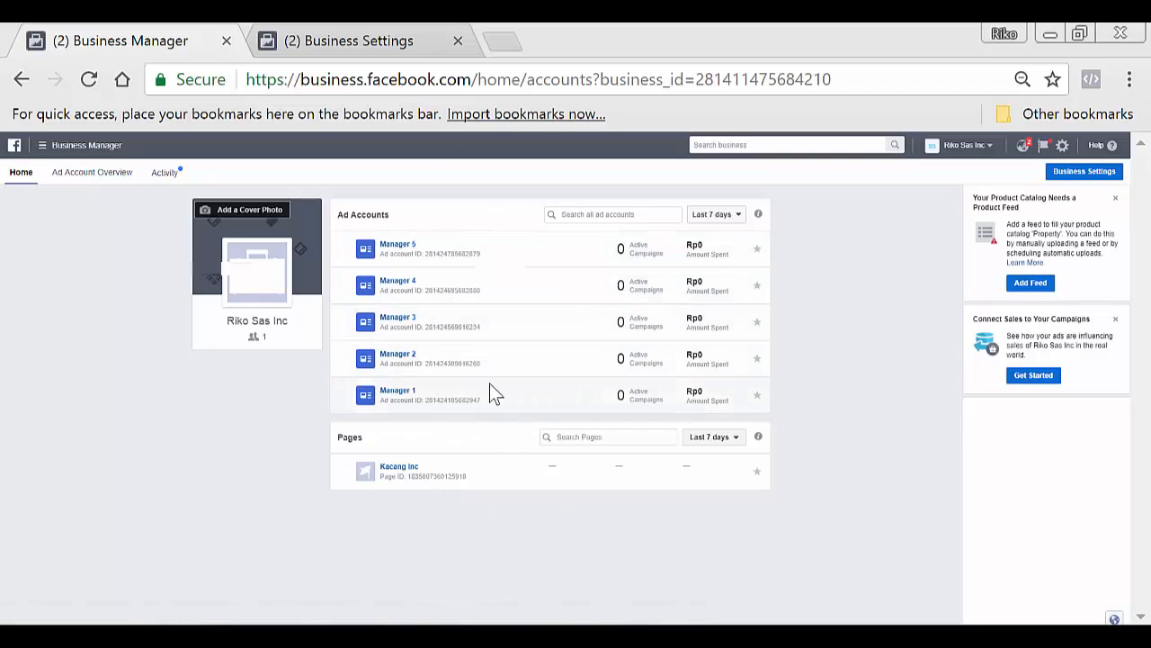
{"action": "left_click", "coordinate": [388, 36]}
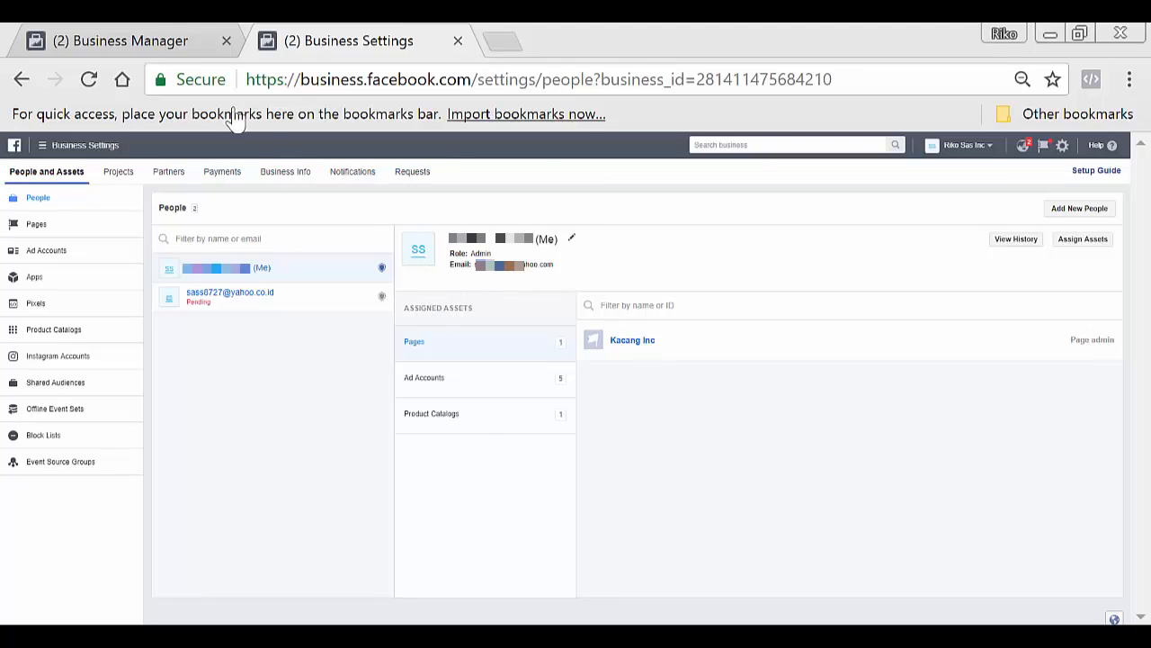
{"action": "left_click", "coordinate": [147, 31]}
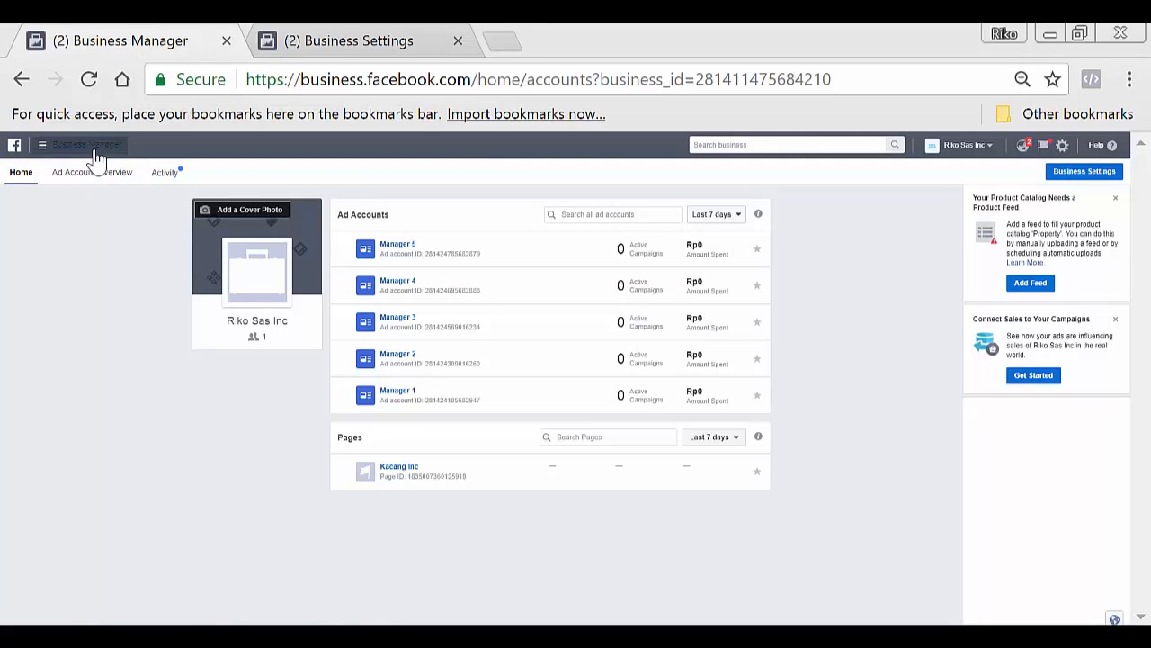
Select the business.facebook.com domain in the address bar, then deselect it.
{"action": "mouse_move", "coordinate": [257, 308]}
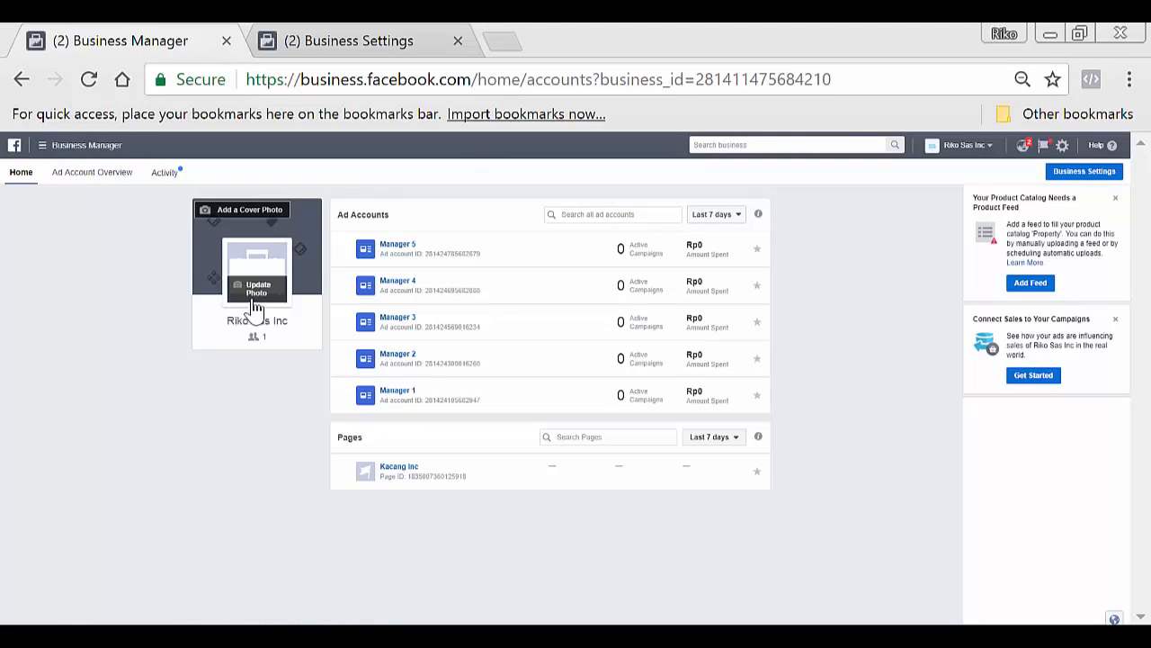
{"action": "left_click", "coordinate": [301, 79]}
{"action": "left_click_drag", "start_coordinate": [329, 90], "coordinate": [472, 90]}
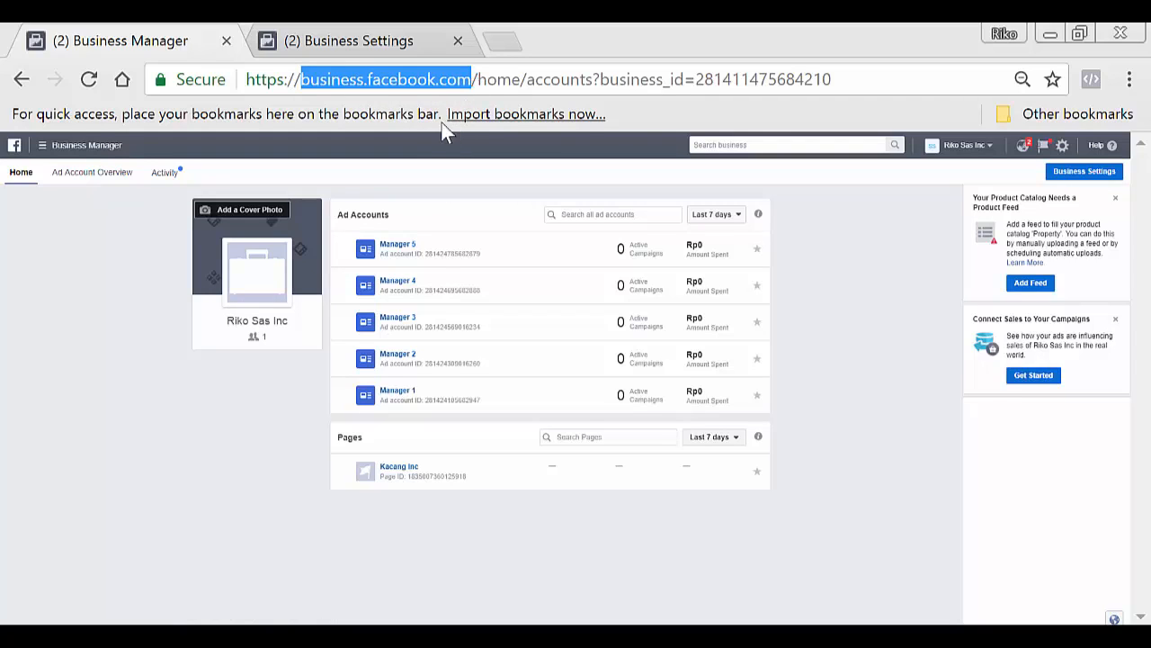
{"action": "left_click", "coordinate": [272, 421]}
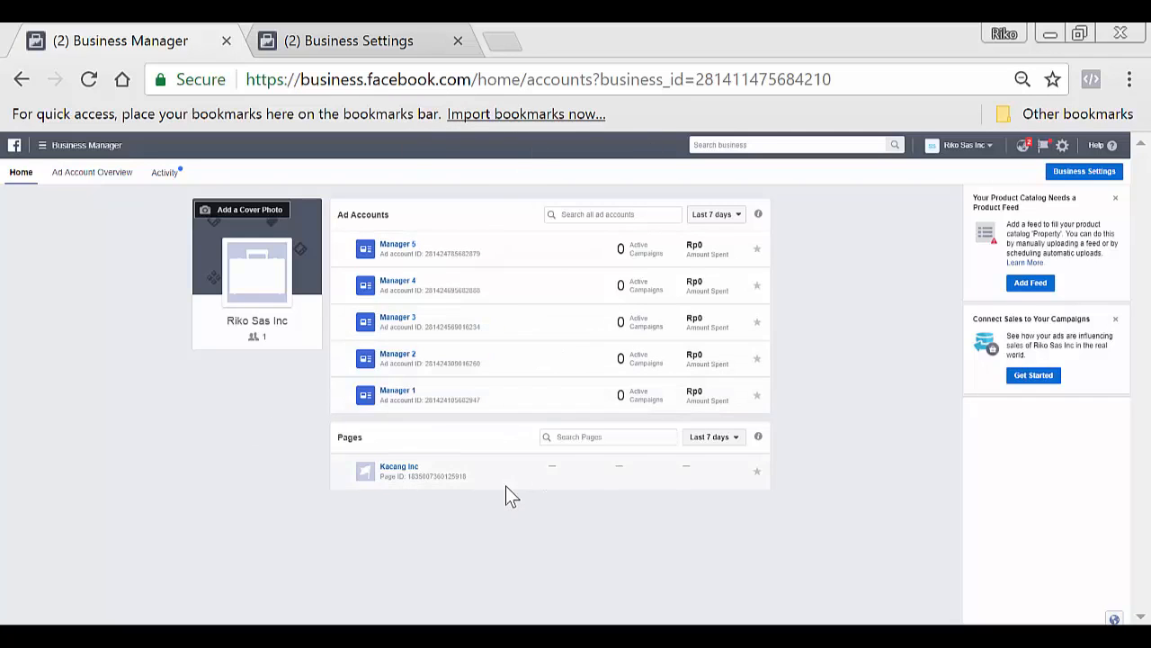
Use each link's right-click menu to open Manager 1 and Kacang Inc in new tabs.
{"action": "right_click", "coordinate": [403, 403]}
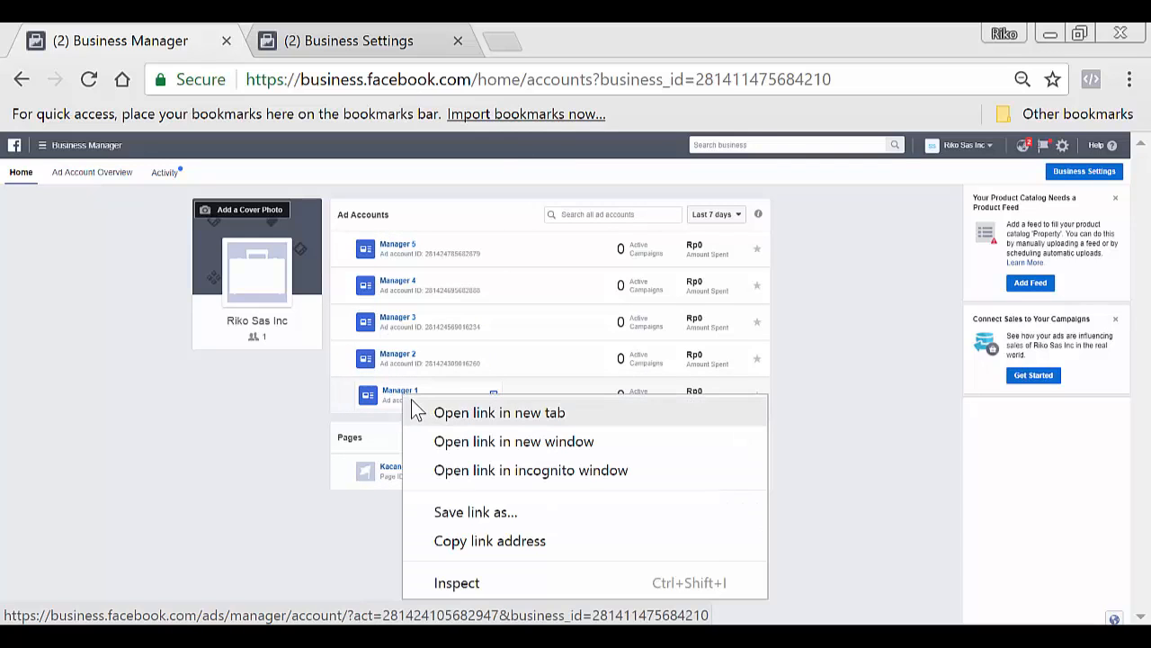
{"action": "left_click", "coordinate": [430, 412]}
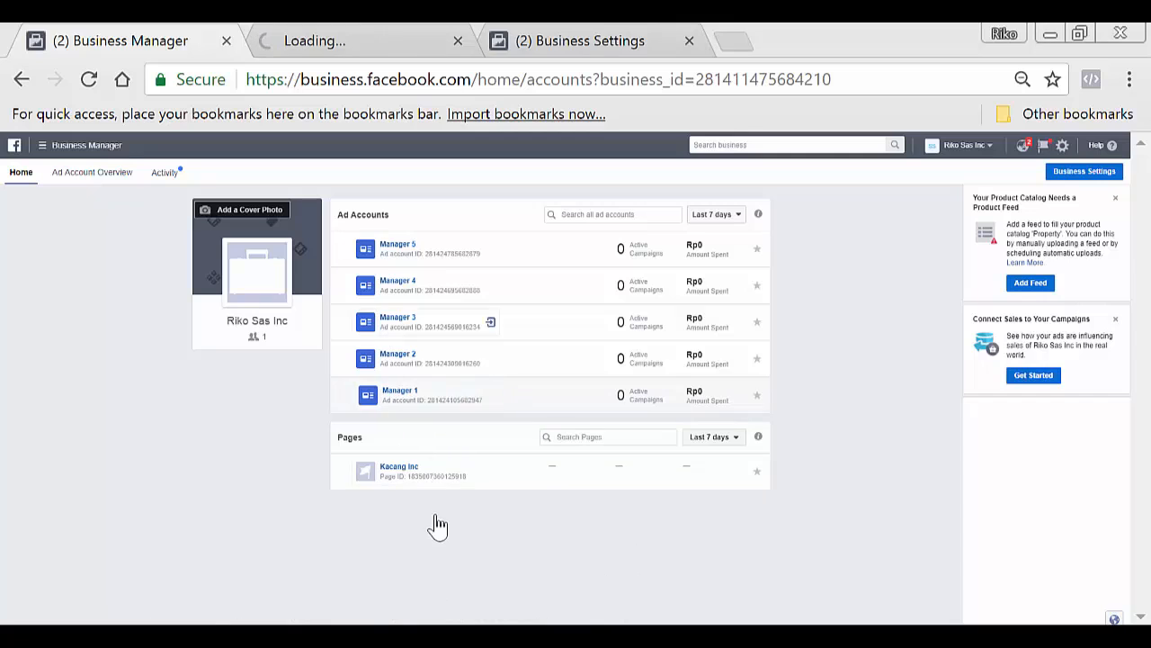
{"action": "right_click", "coordinate": [402, 470]}
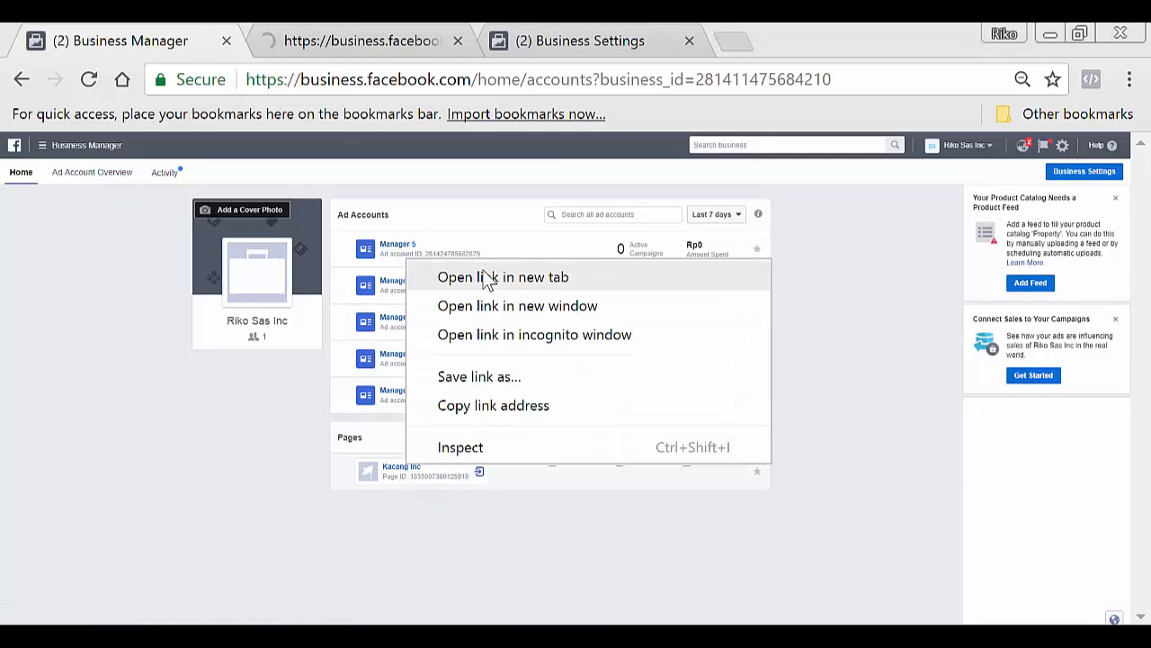
{"action": "left_click", "coordinate": [454, 276]}
Switch back and forth between the Manager 1 Ads Manager tab and the Kacang Inc page tab.
{"action": "left_click", "coordinate": [378, 31]}
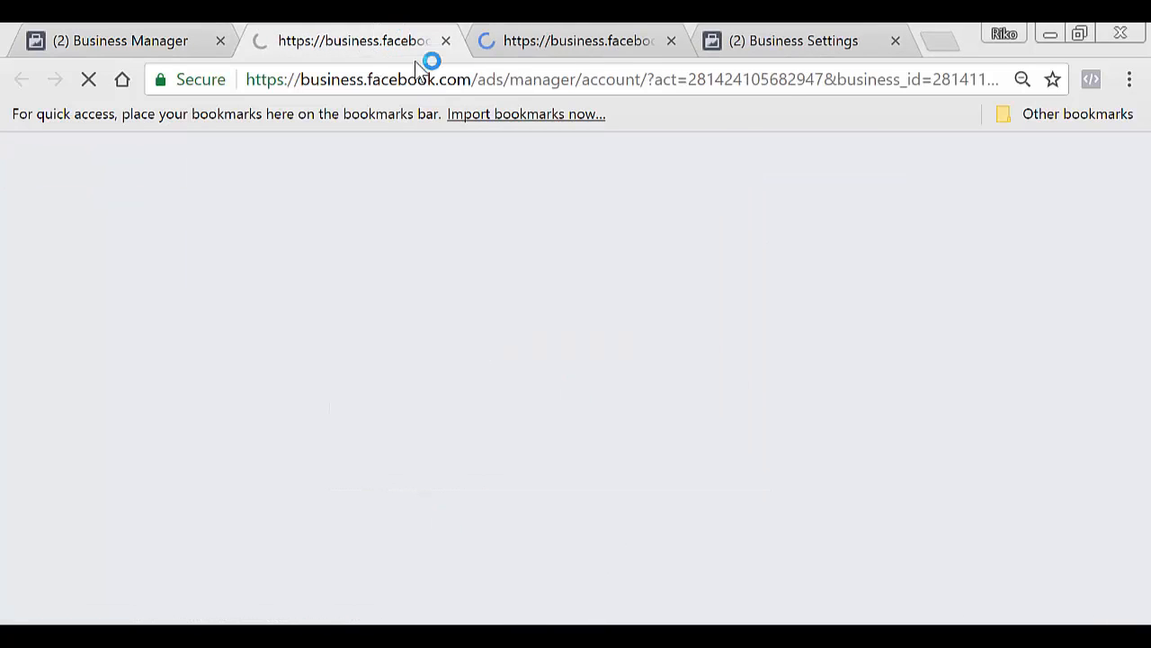
{"action": "left_click", "coordinate": [586, 29]}
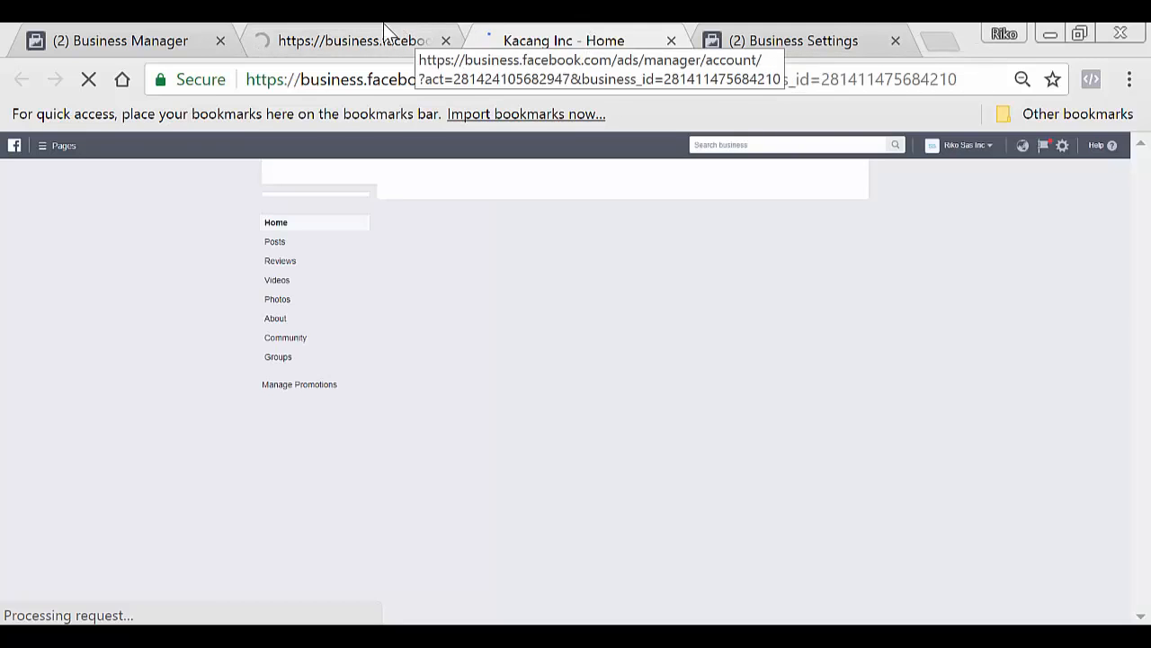
{"action": "left_click", "coordinate": [413, 27]}
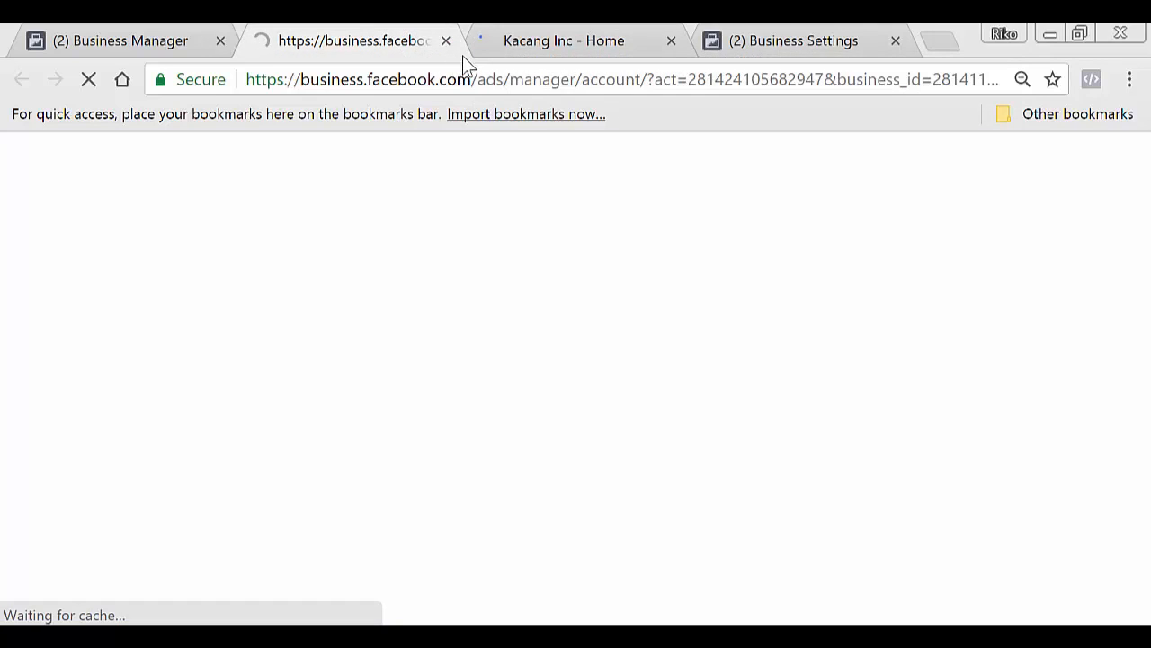
{"action": "left_click", "coordinate": [544, 40]}
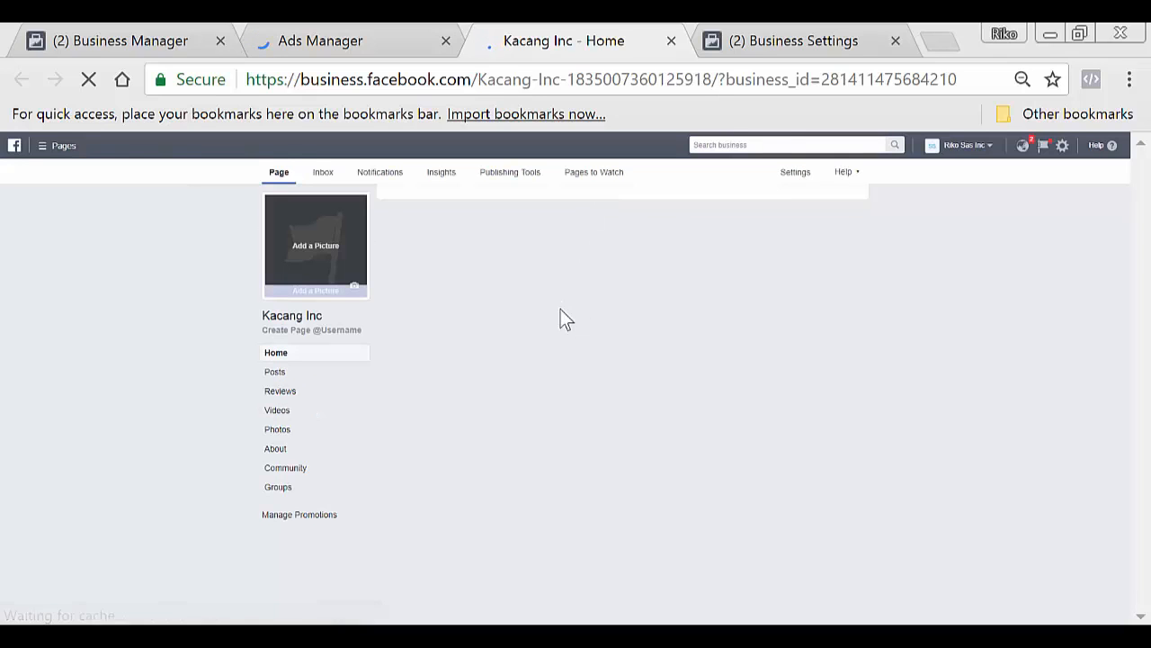
Close the Kacang Inc tab, dismiss the Create Rule tip, then close the Ads Manager tab.
{"action": "left_click", "coordinate": [671, 40]}
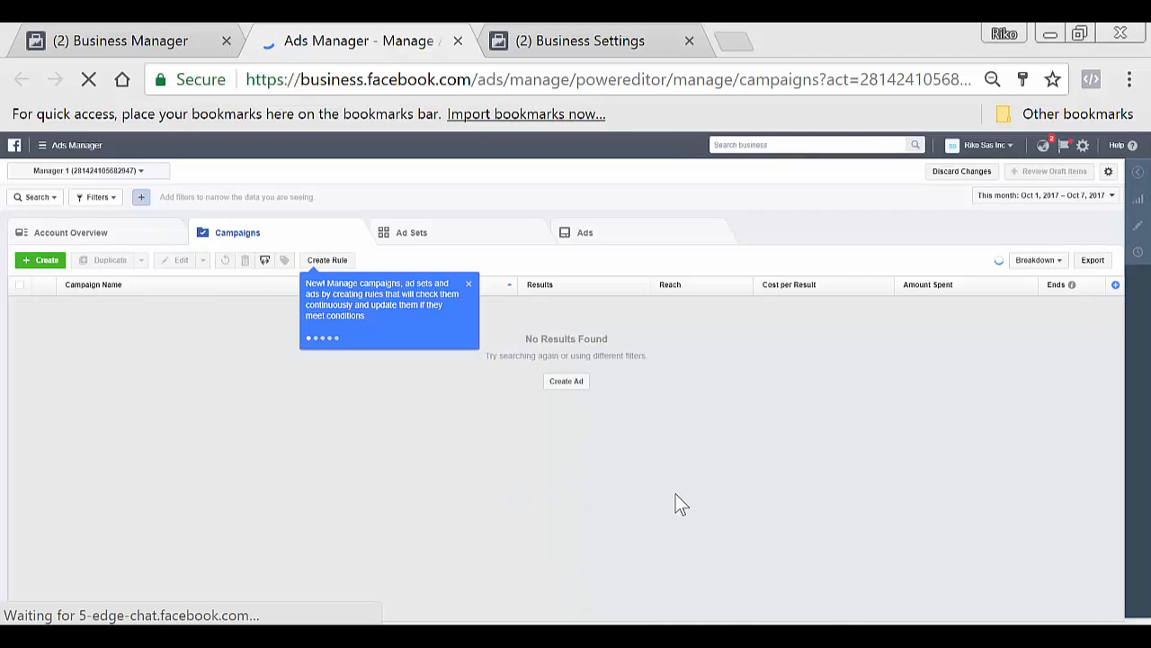
{"action": "left_click", "coordinate": [469, 284]}
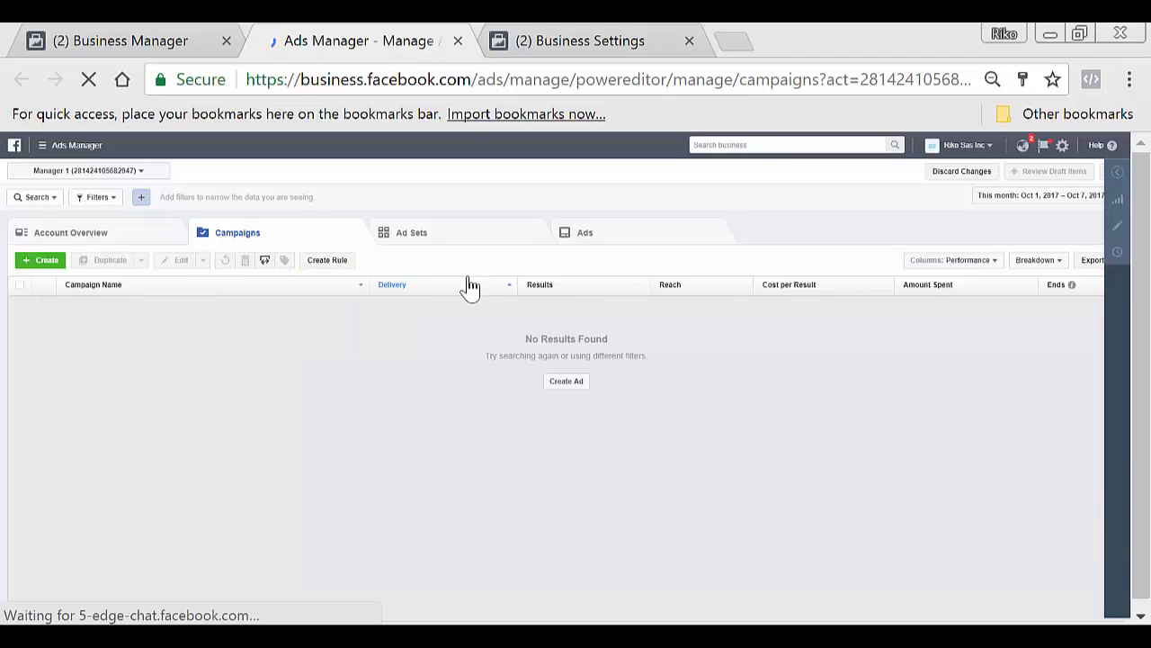
{"action": "left_click", "coordinate": [177, 27]}
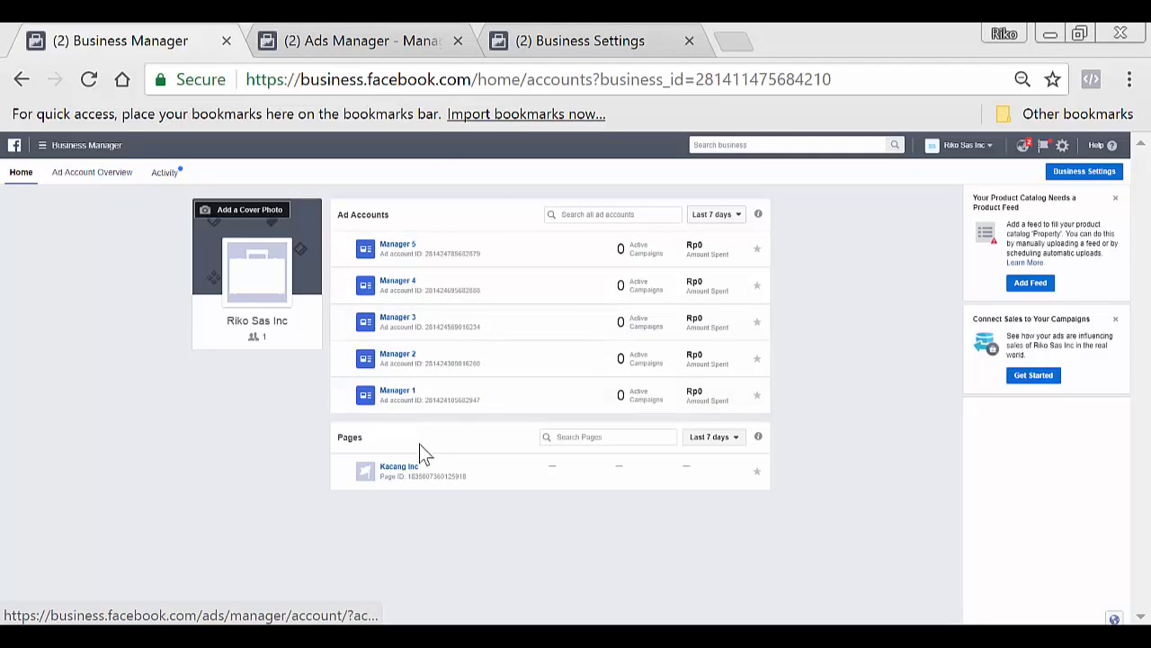
{"action": "left_click", "coordinate": [411, 45]}
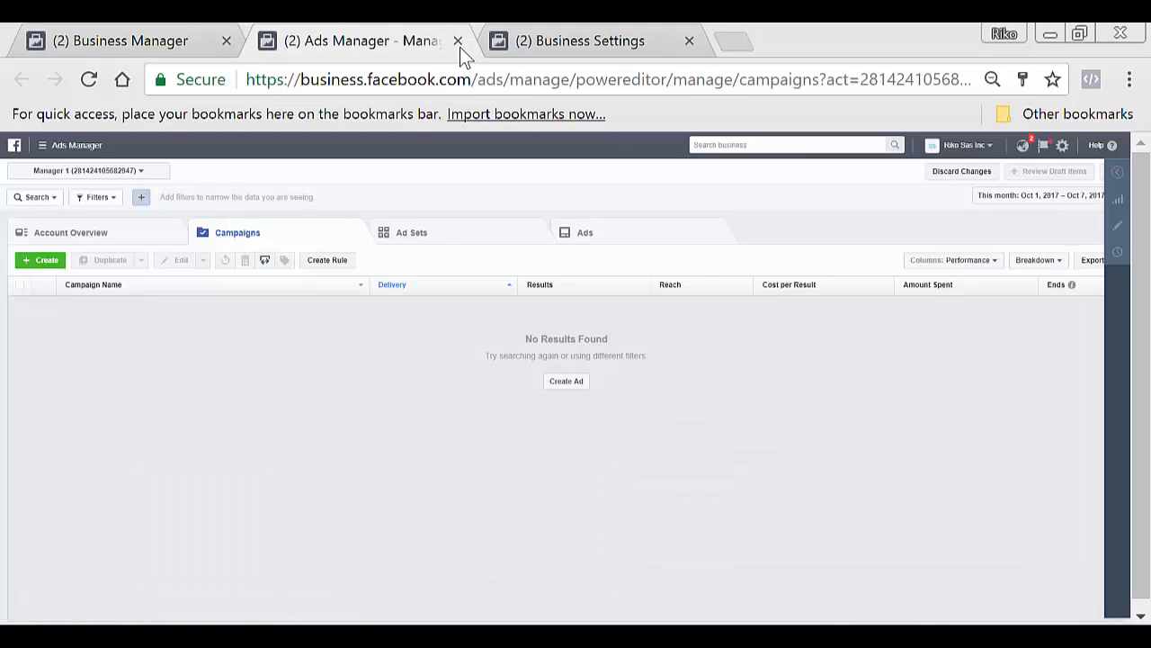
{"action": "left_click", "coordinate": [458, 42]}
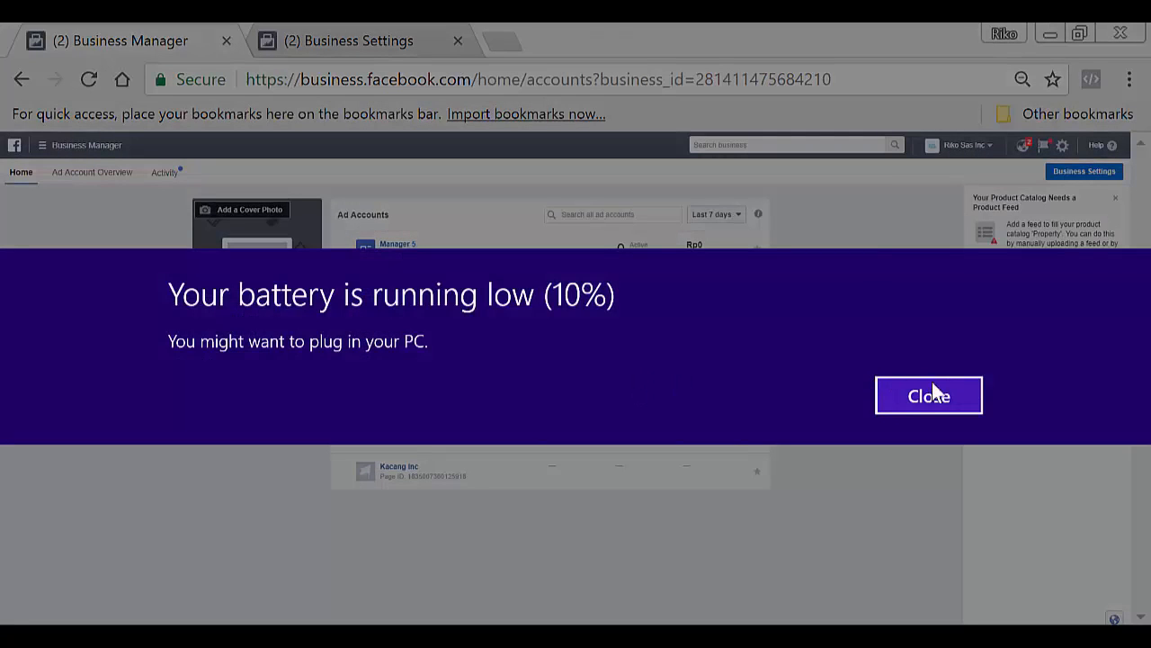
{"action": "left_click", "coordinate": [937, 392]}
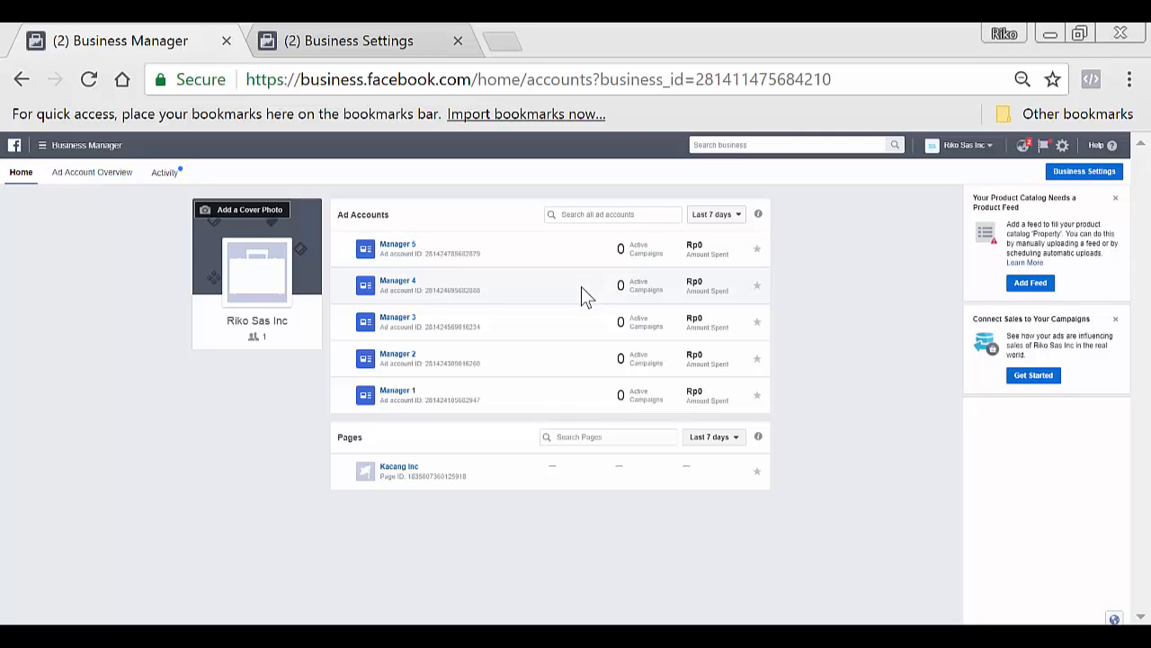
Show the People settings with two members, the admin holding Kacang Inc and 5 ad accounts.
{"action": "left_click", "coordinate": [396, 32]}
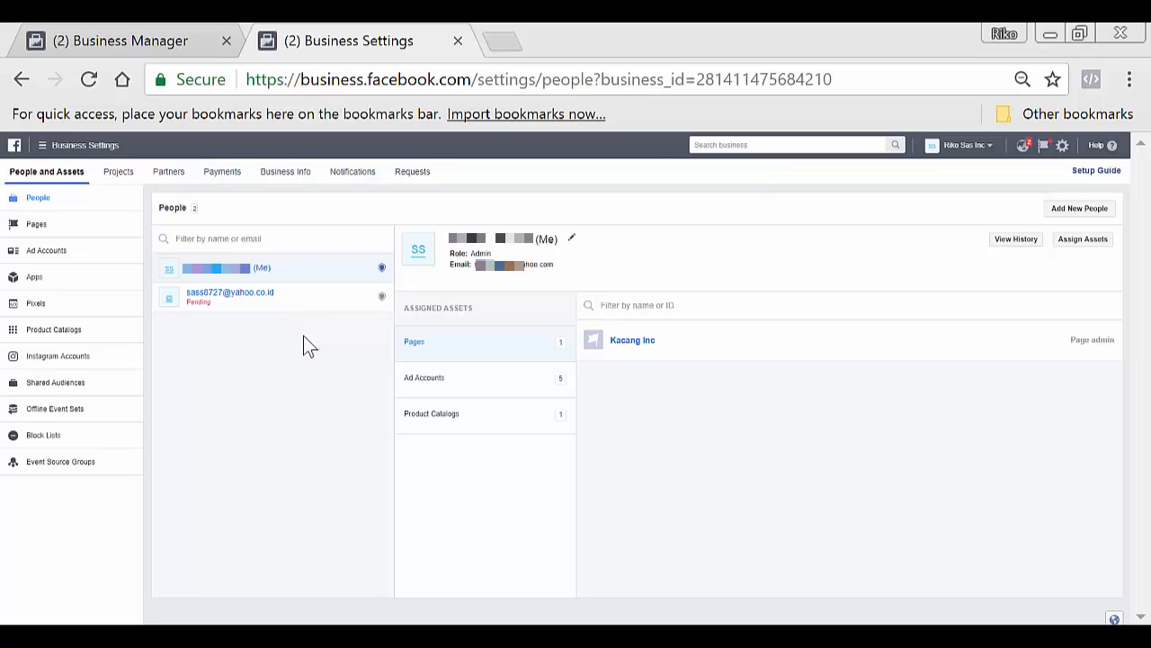
Verify the pending invitee has no Pages, Ad Accounts or Catalogs, then show your Property catalog.
{"action": "left_click", "coordinate": [383, 299]}
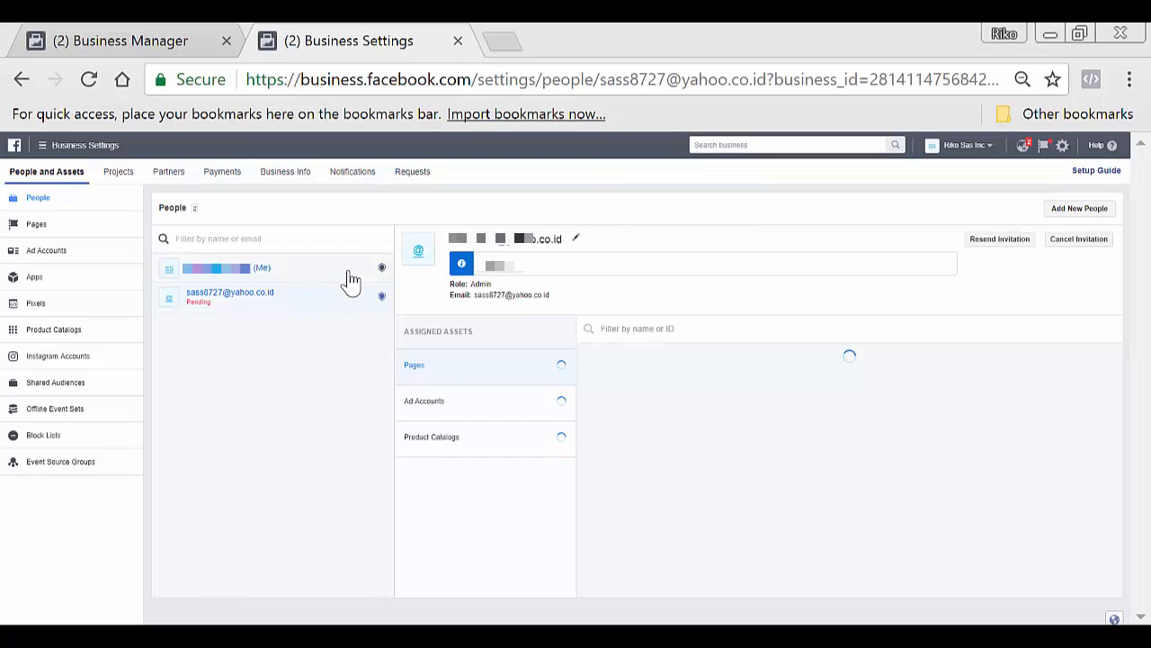
{"action": "left_click", "coordinate": [350, 271]}
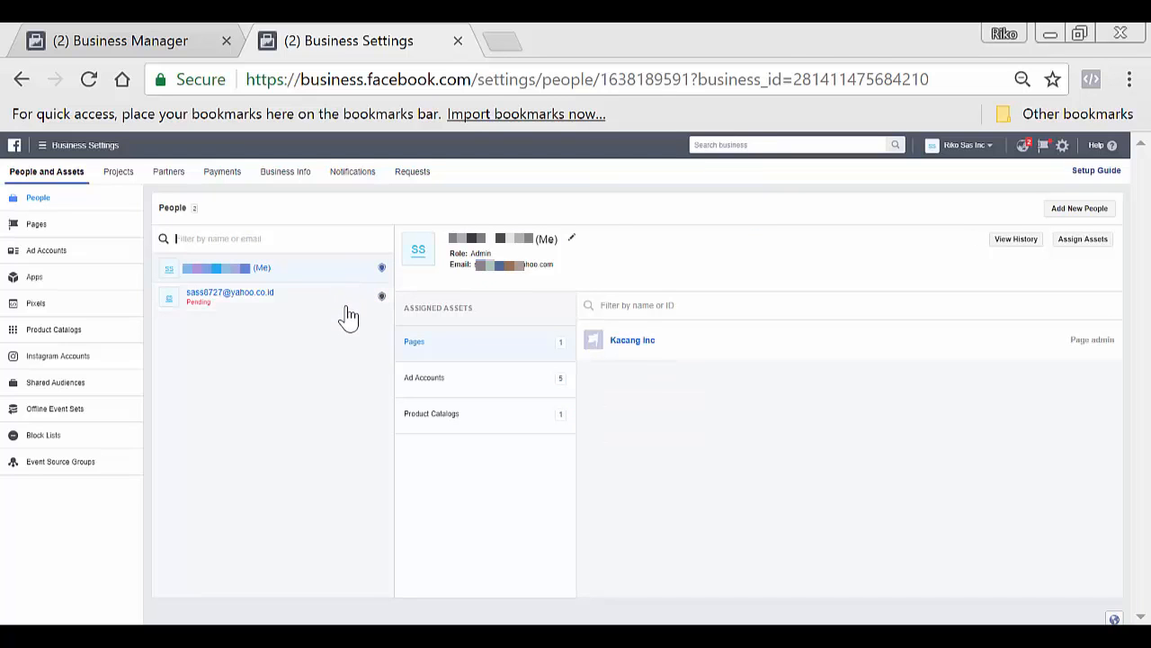
{"action": "left_click", "coordinate": [297, 307]}
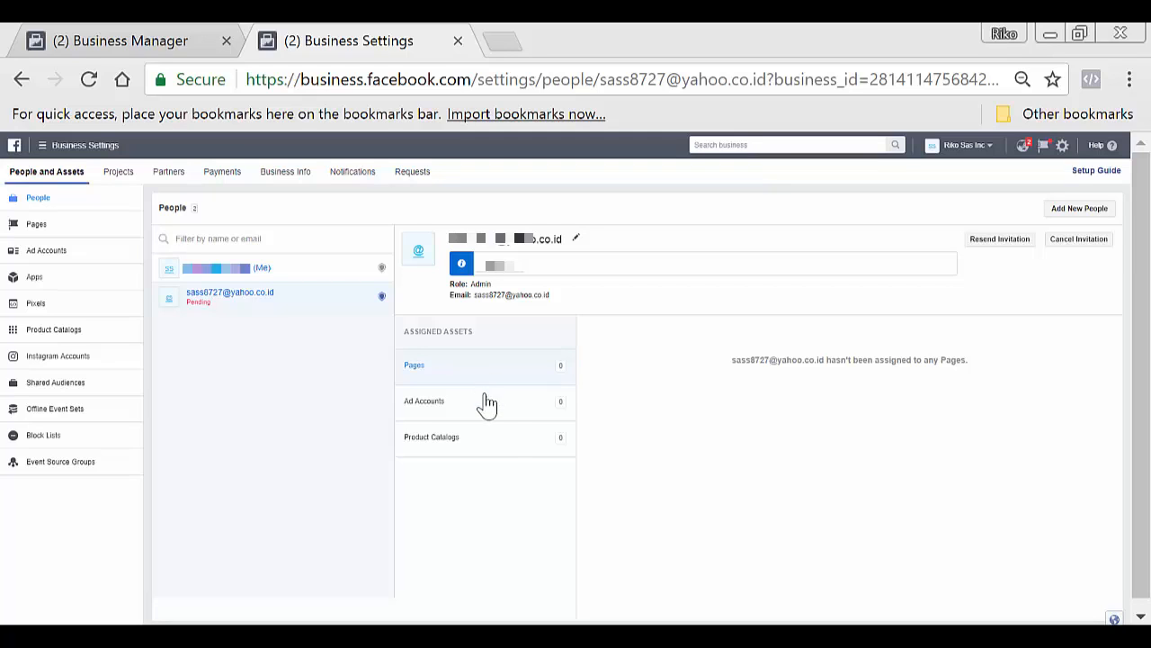
{"action": "left_click", "coordinate": [484, 416]}
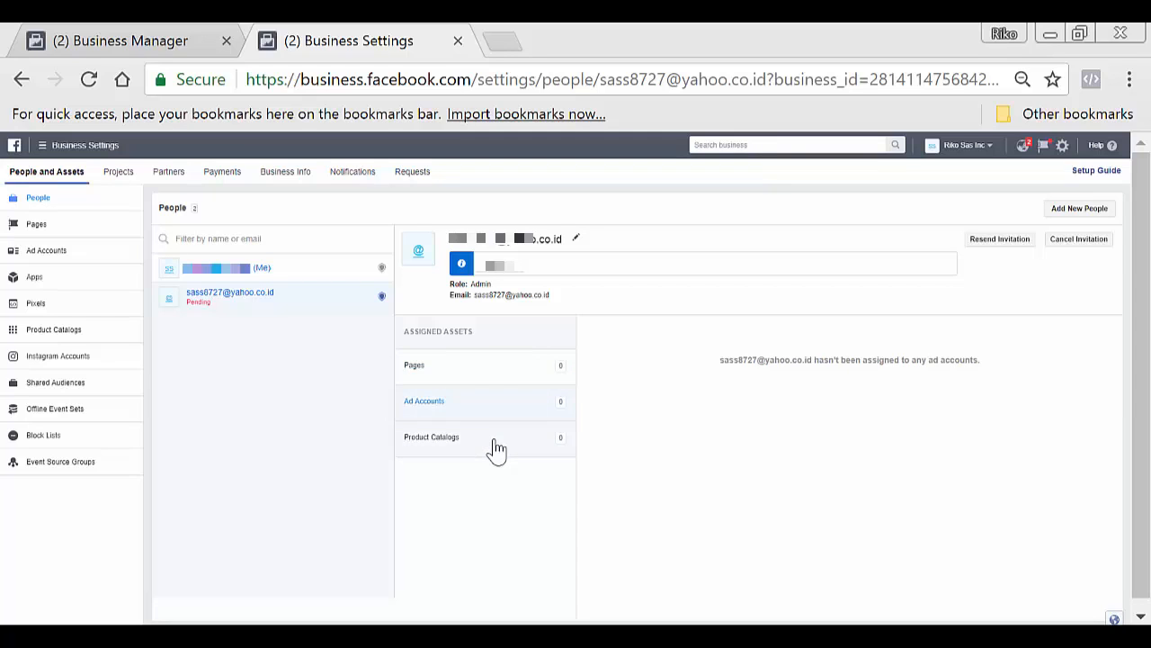
{"action": "left_click", "coordinate": [492, 447]}
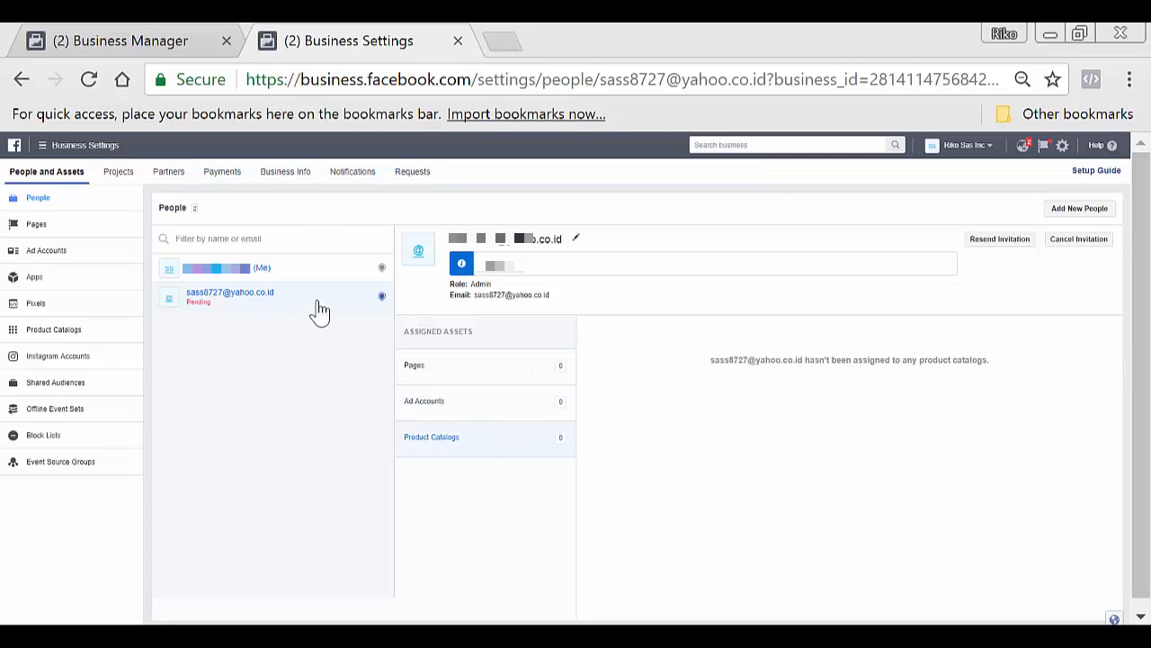
{"action": "left_click", "coordinate": [327, 274]}
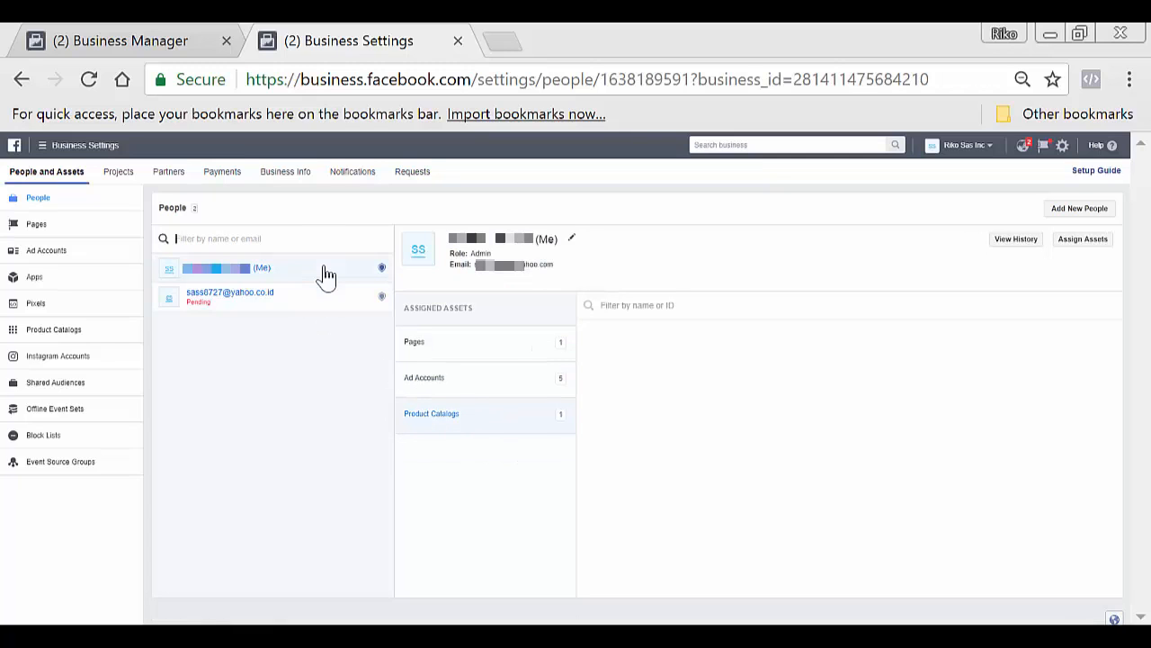
{"action": "left_click", "coordinate": [478, 356]}
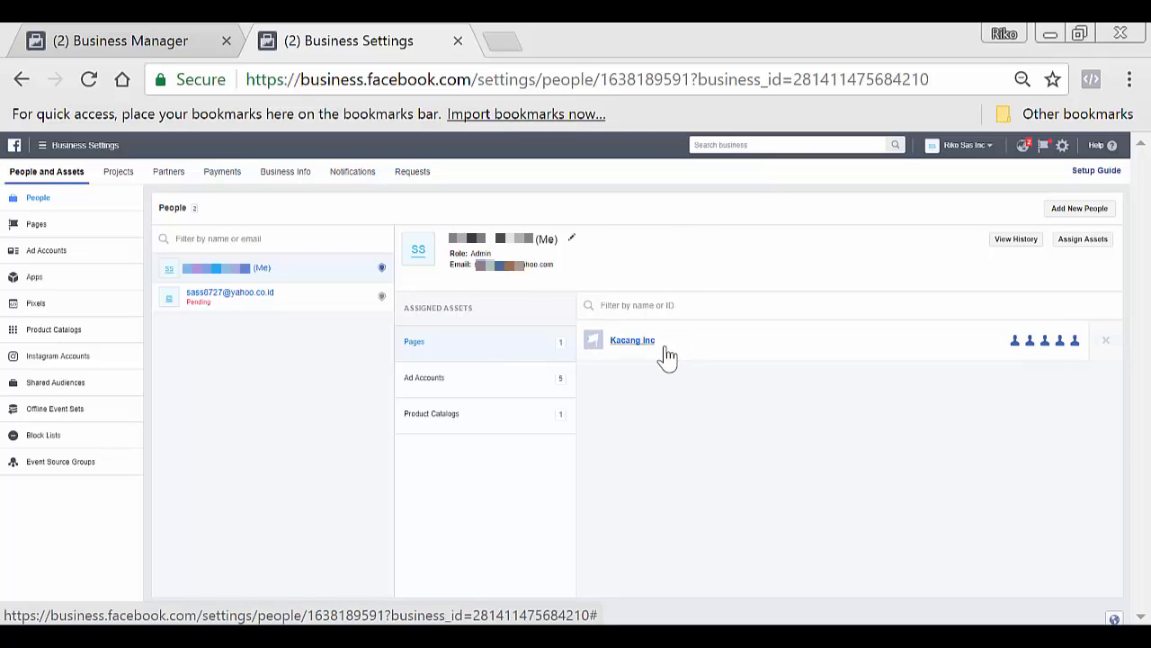
{"action": "left_click", "coordinate": [513, 395]}
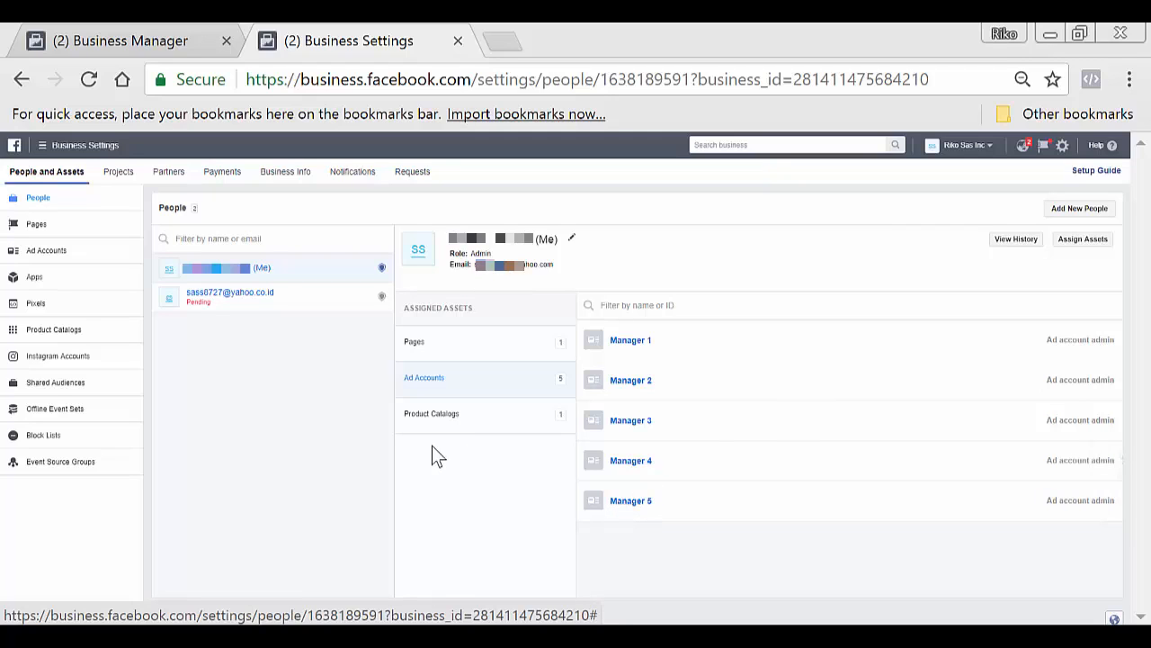
{"action": "left_click", "coordinate": [452, 429]}
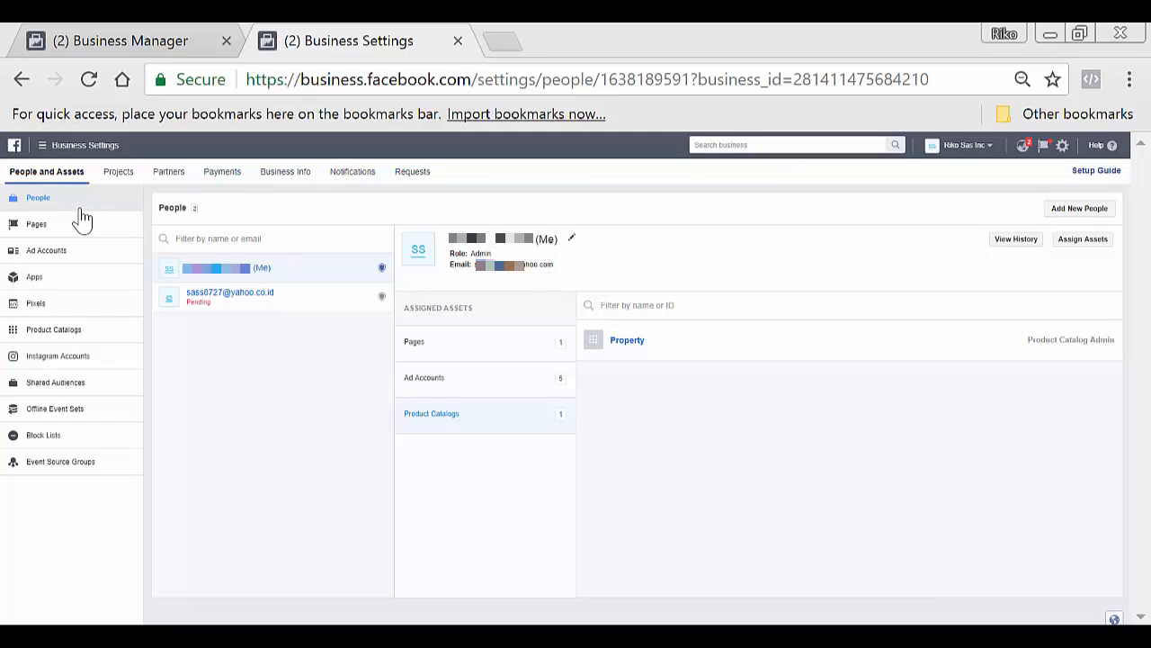
Open Pages settings to see Kacang Inc, owned by Riko Sas Inc, with one Page admin.
{"action": "left_click", "coordinate": [83, 226]}
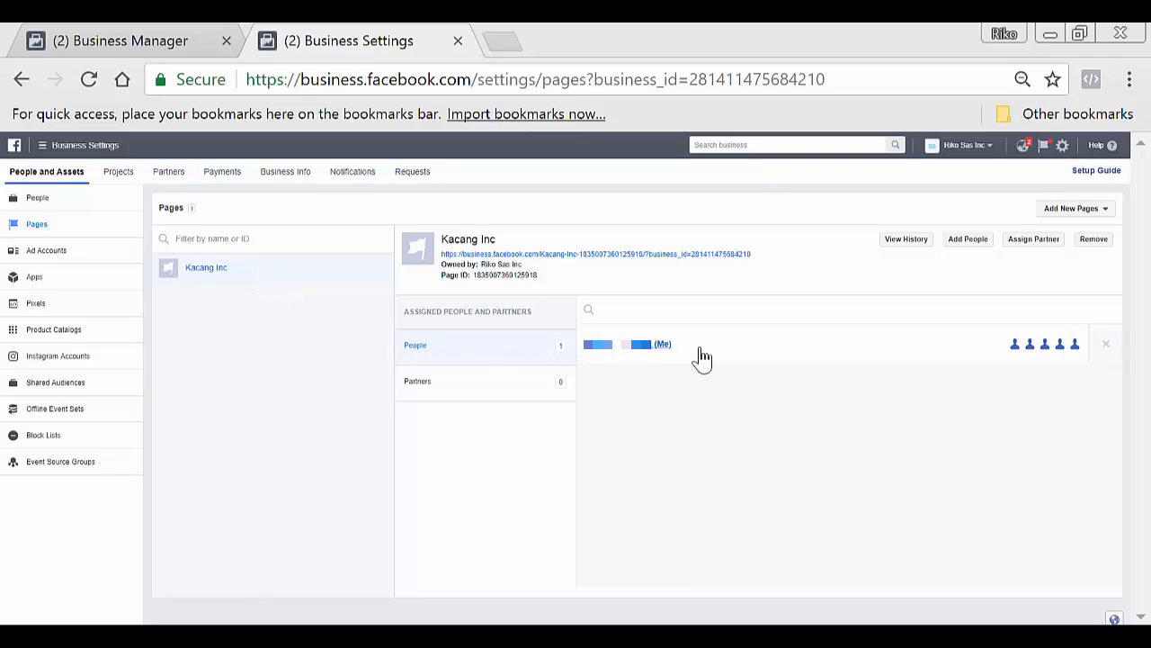
Open Add People for Kacang Inc and review the Default Role options, keeping Page advertiser.
{"action": "left_click", "coordinate": [977, 253]}
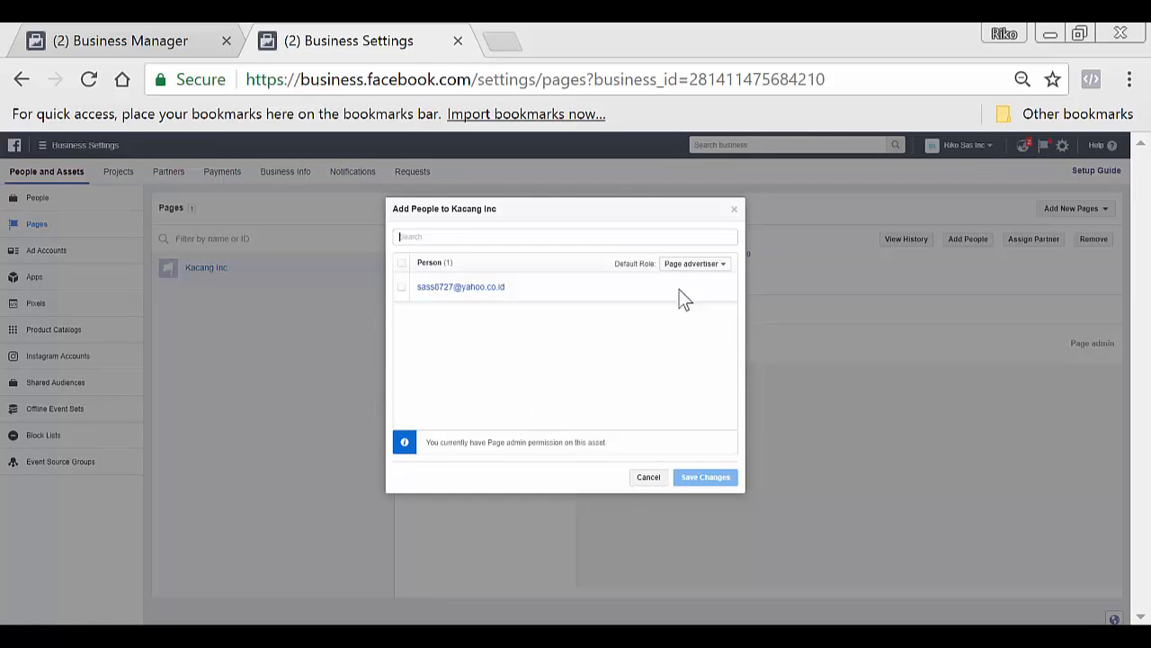
{"action": "left_click", "coordinate": [722, 272]}
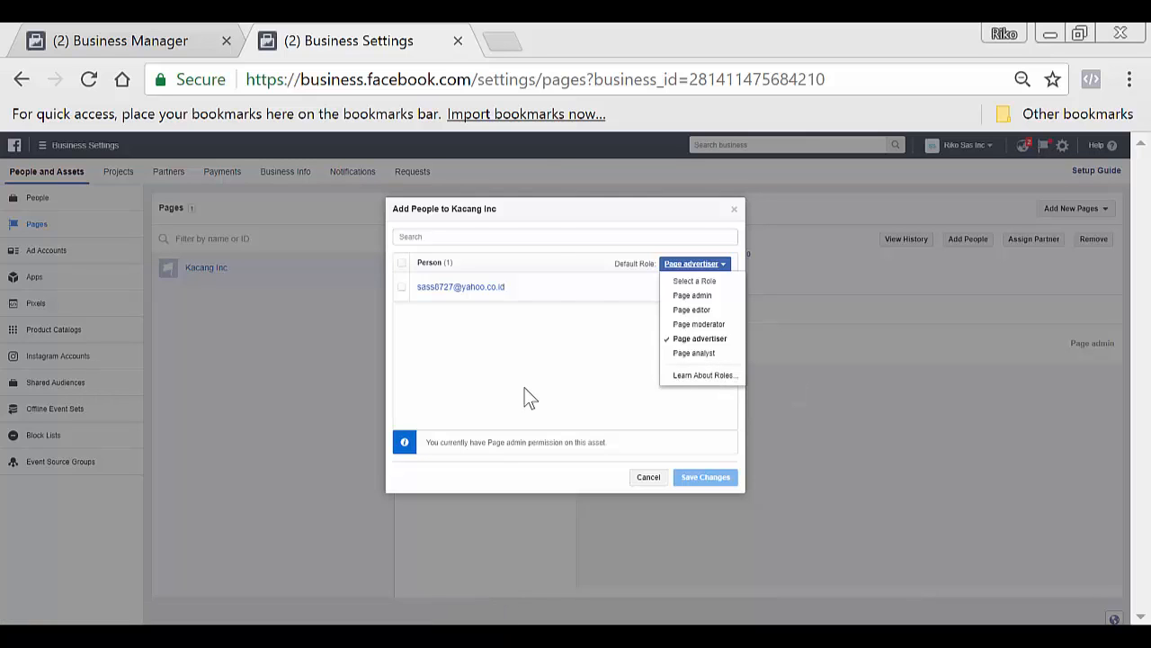
{"action": "left_click", "coordinate": [540, 405]}
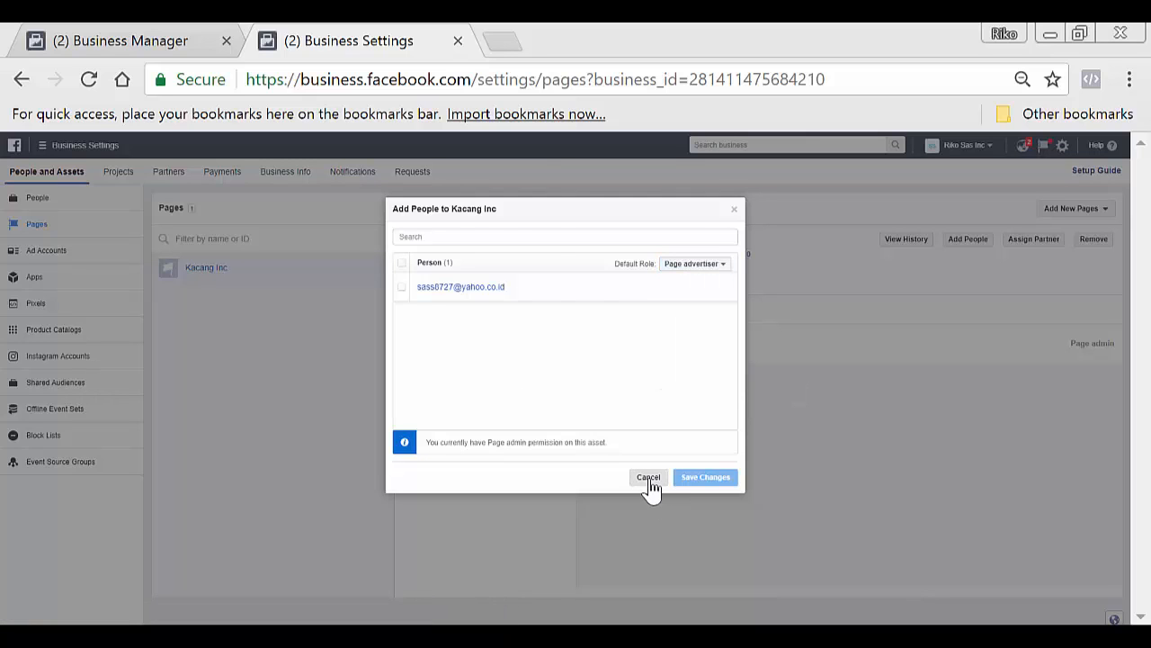
Discard the Kacang Inc add-people form and view Ad Accounts, showing Manager 1 in IDR.
{"action": "left_click", "coordinate": [649, 479]}
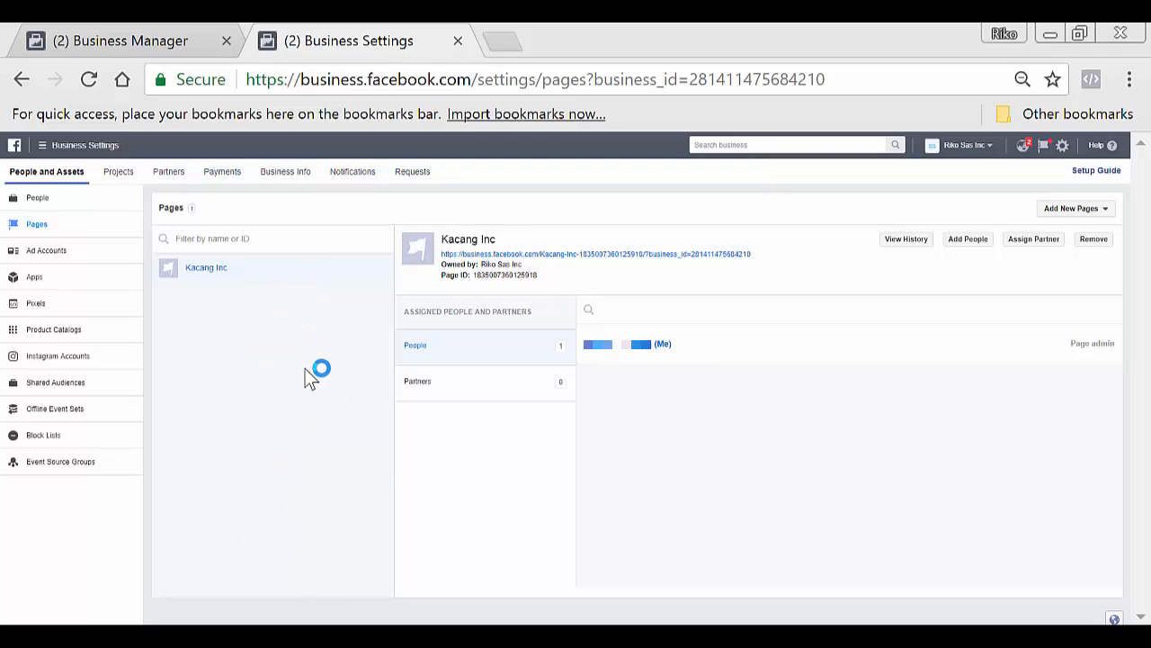
{"action": "mouse_move", "coordinate": [667, 348]}
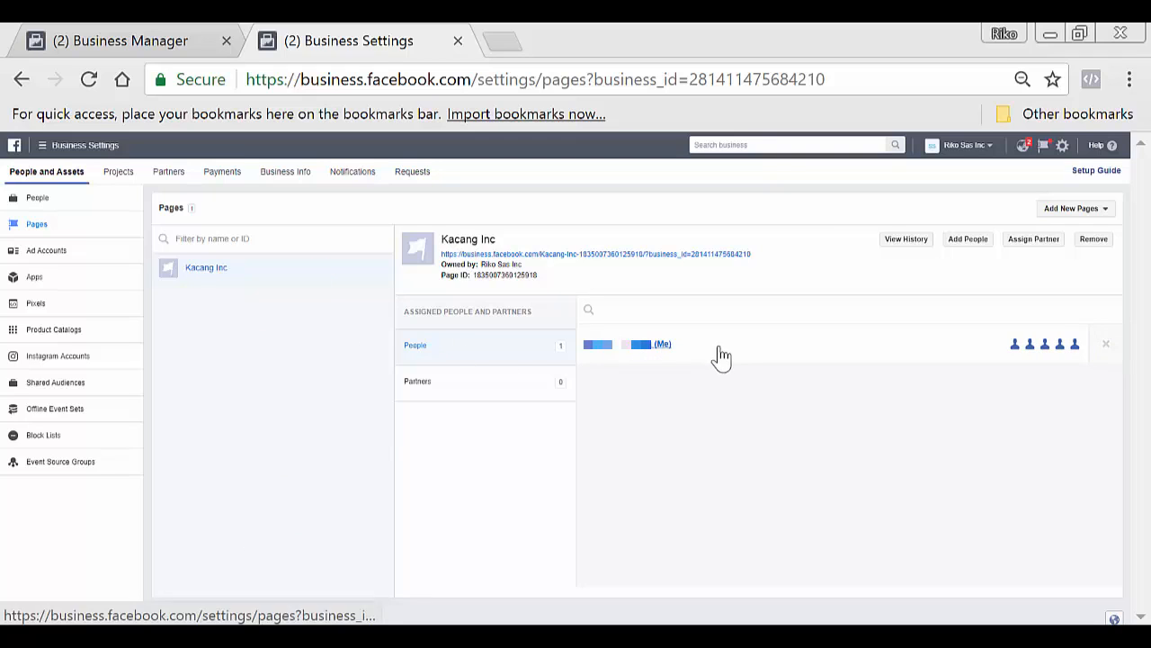
{"action": "left_click", "coordinate": [49, 254]}
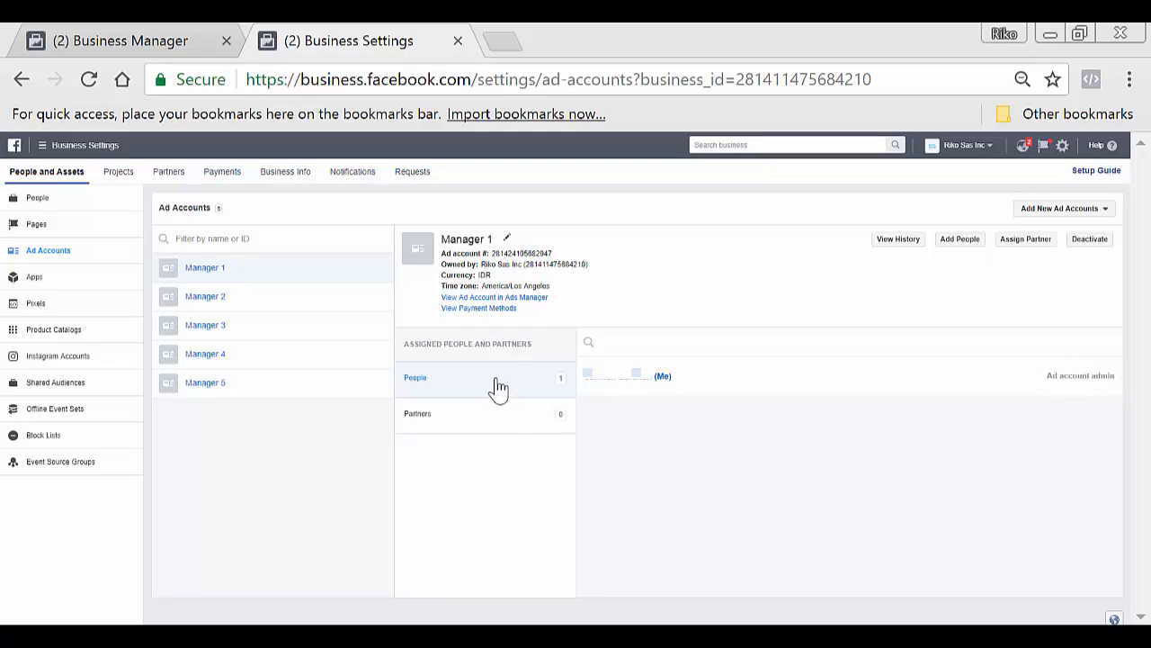
View Manager 1's campaigns in Ads Manager in a new tab, then return to Business Settings.
{"action": "mouse_move", "coordinate": [688, 400]}
{"action": "mouse_move", "coordinate": [655, 372]}
{"action": "right_click", "coordinate": [503, 308]}
{"action": "left_click", "coordinate": [538, 316]}
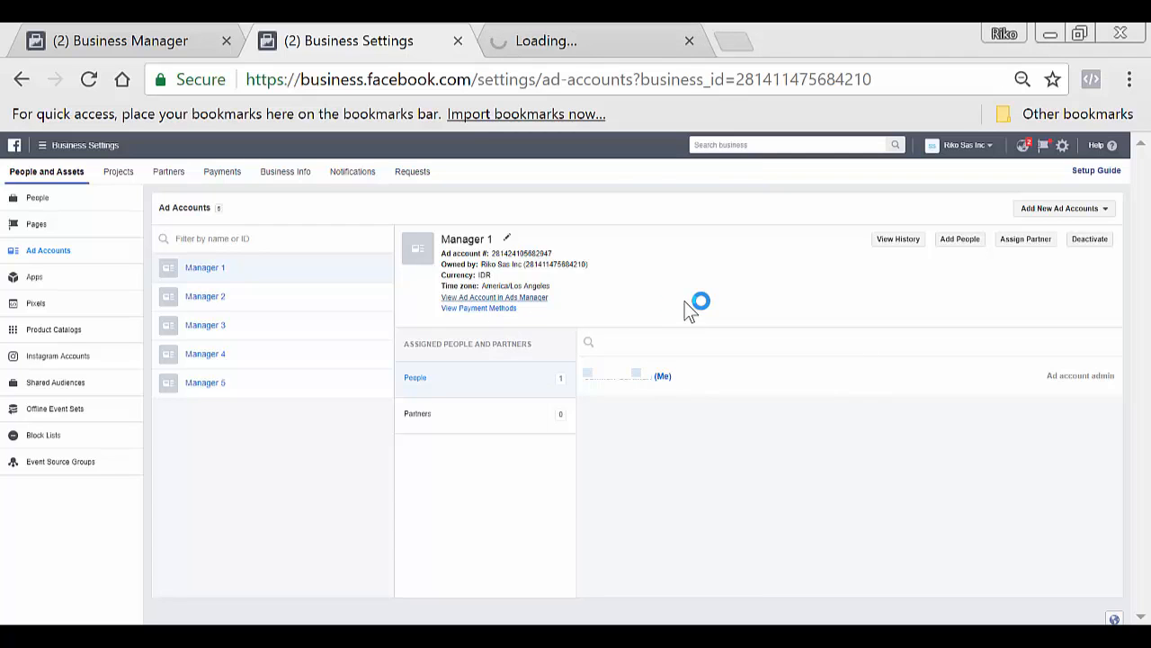
{"action": "left_click", "coordinate": [608, 41]}
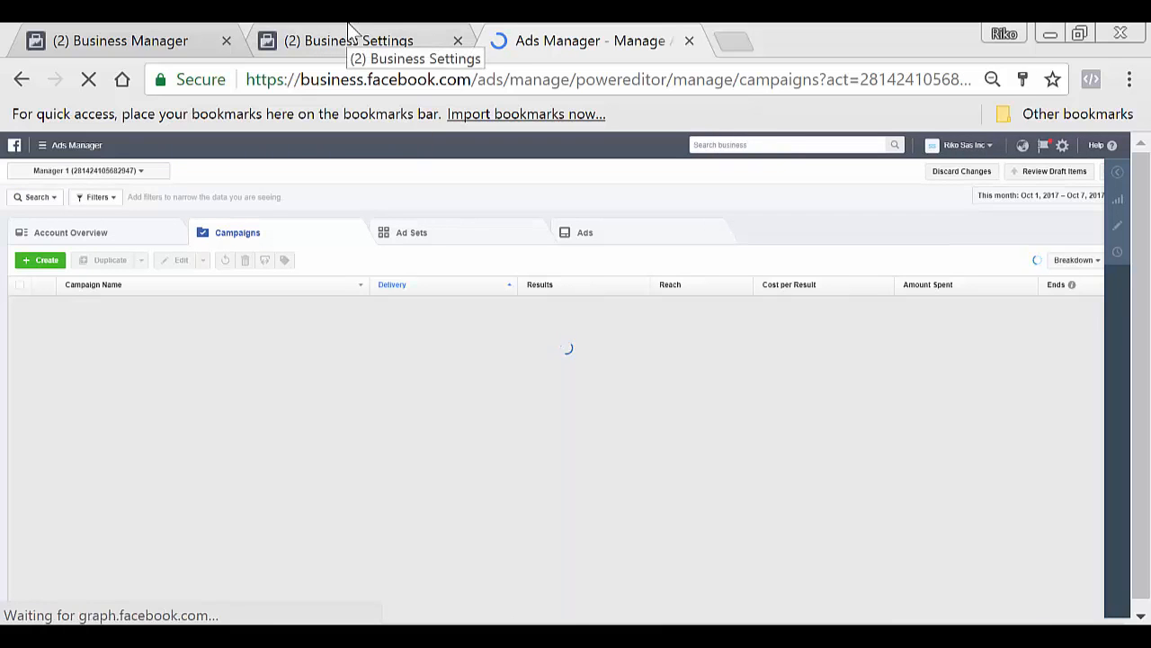
{"action": "left_click", "coordinate": [351, 33]}
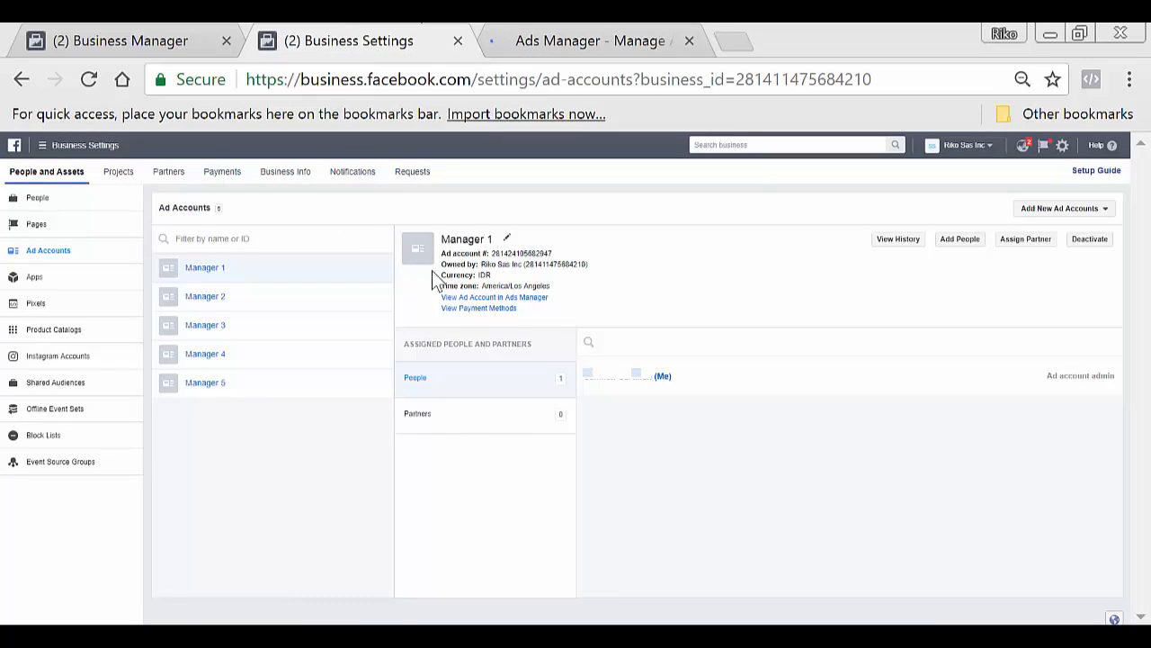
Show Manager 1's payment methods in a new tab: Rp0 due, Visa card, Rp10,000,000 limit.
{"action": "right_click", "coordinate": [483, 312]}
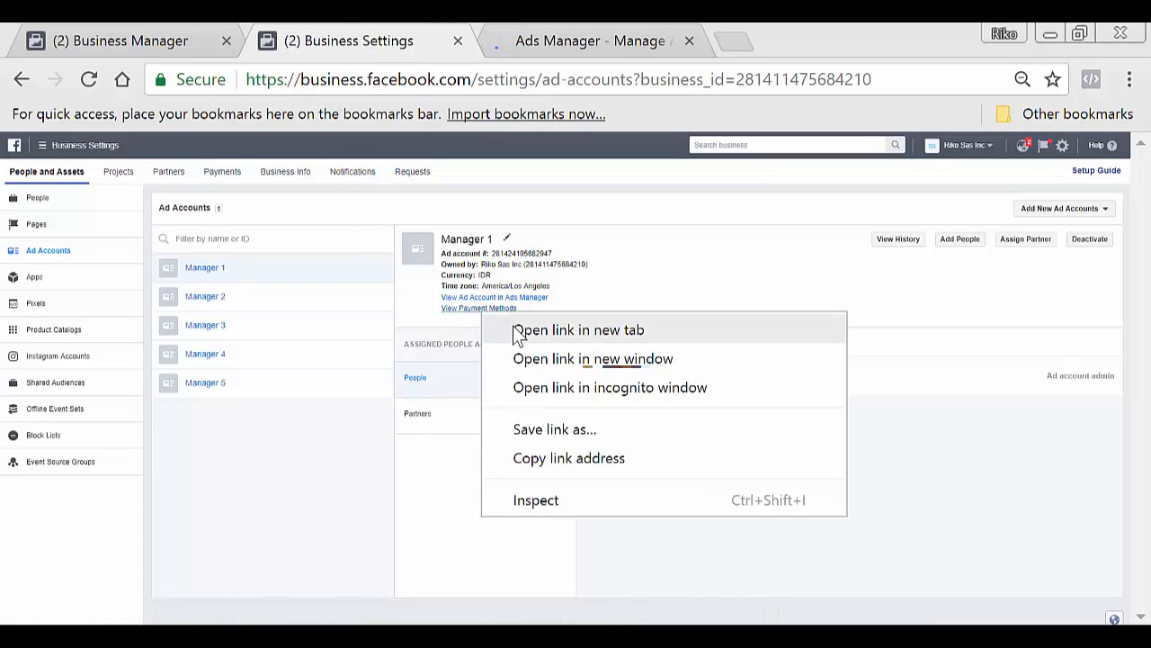
{"action": "left_click", "coordinate": [517, 331]}
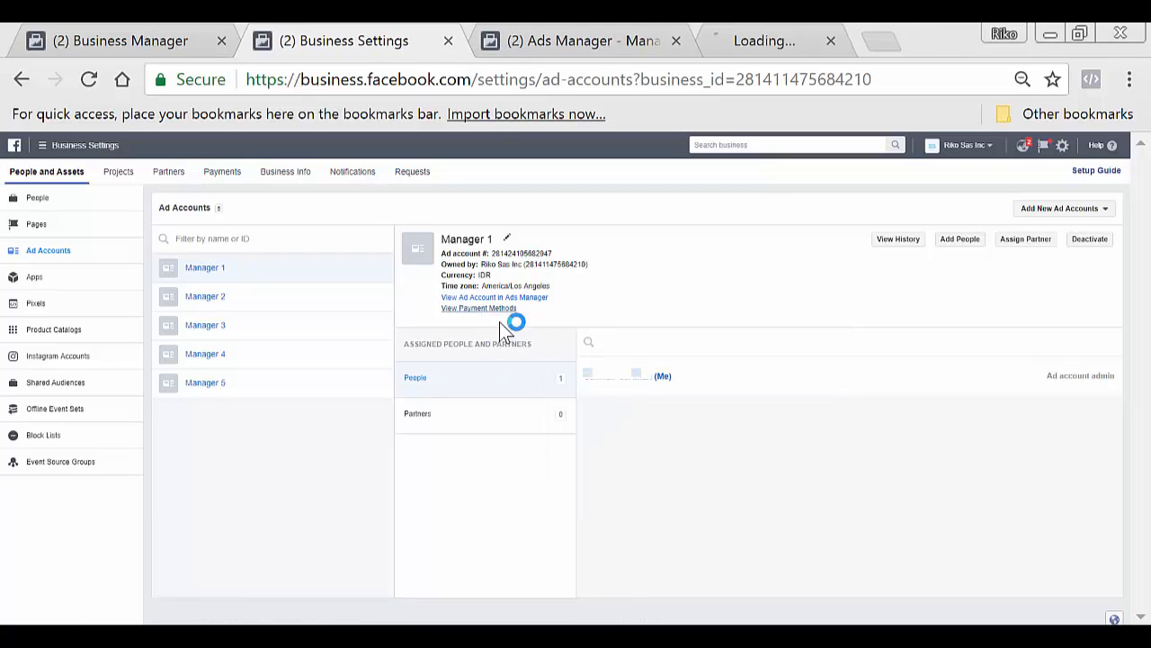
{"action": "left_click", "coordinate": [820, 35]}
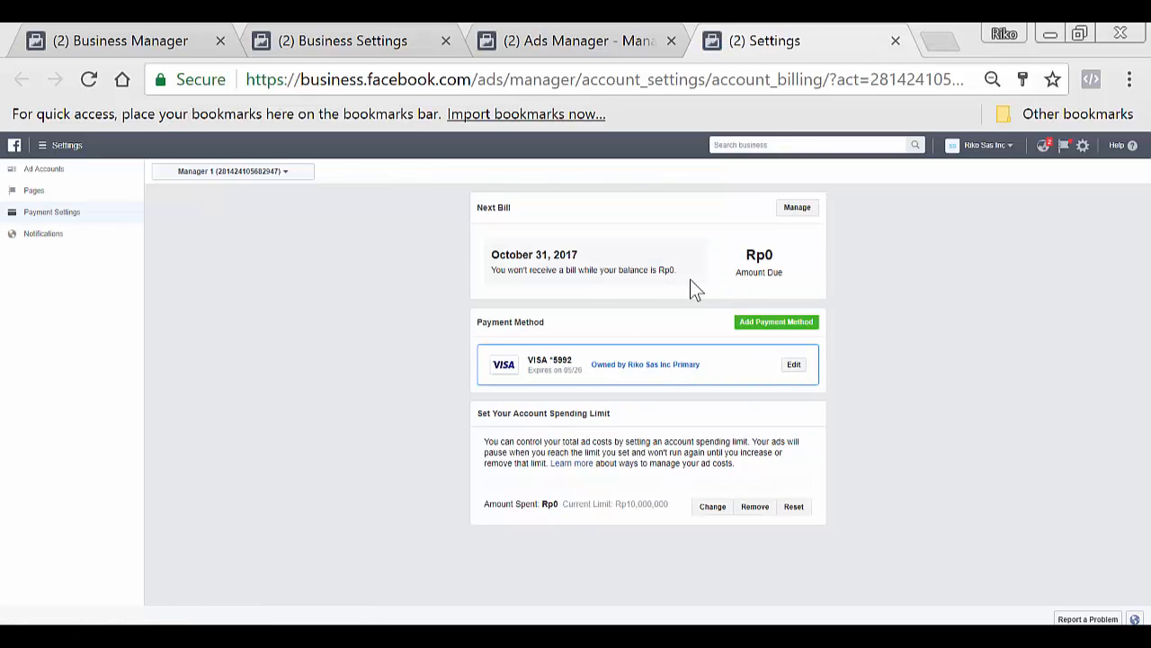
Bring up the Manage Your Threshold dialog showing Manager 1's Rp324,000 billing threshold.
{"action": "left_click", "coordinate": [798, 213]}
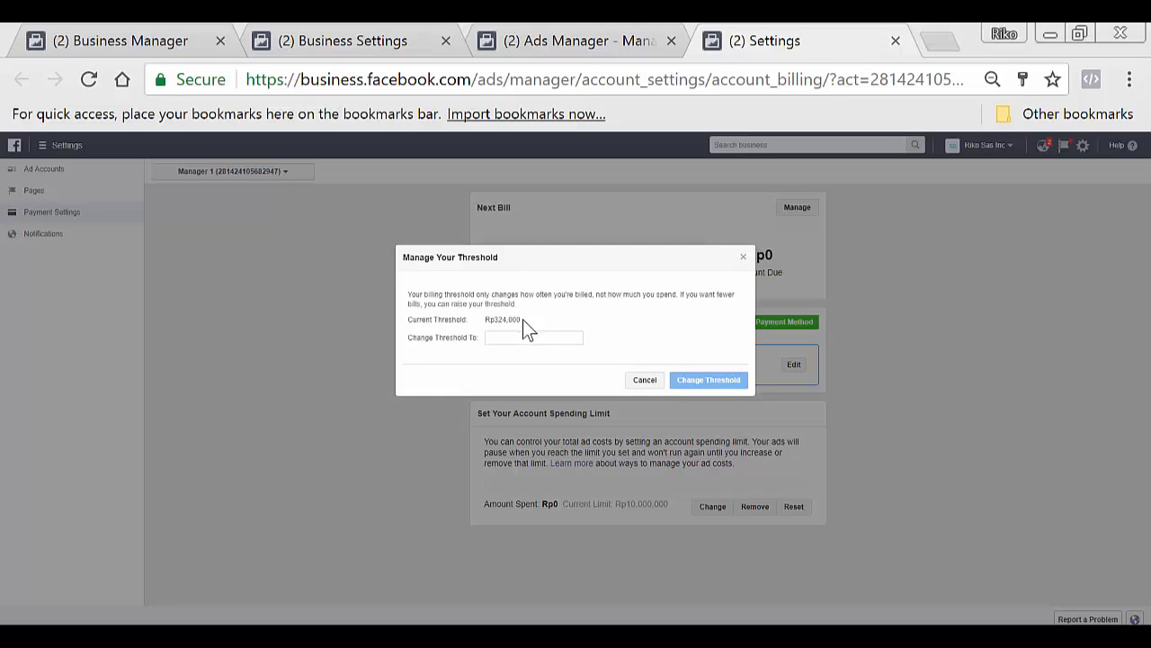
{"action": "left_click_drag", "start_coordinate": [520, 320], "coordinate": [498, 321]}
{"action": "left_click", "coordinate": [540, 331]}
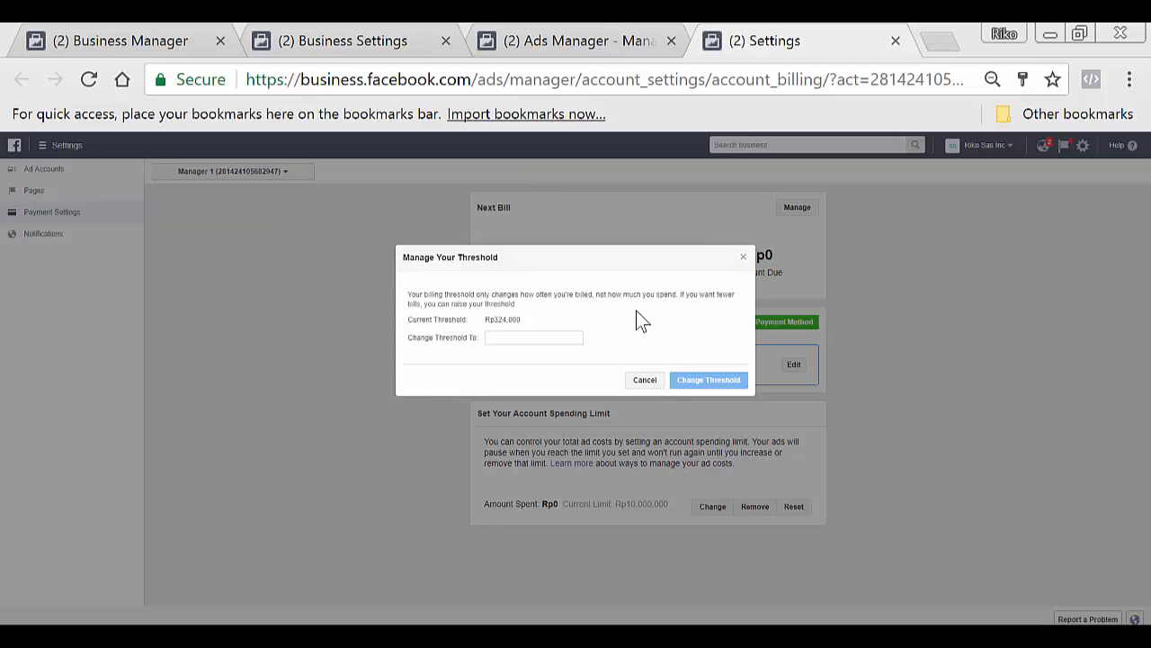
Leave Manager 1's billing threshold at Rp324,000 and close the payment settings tab.
{"action": "left_click", "coordinate": [647, 381]}
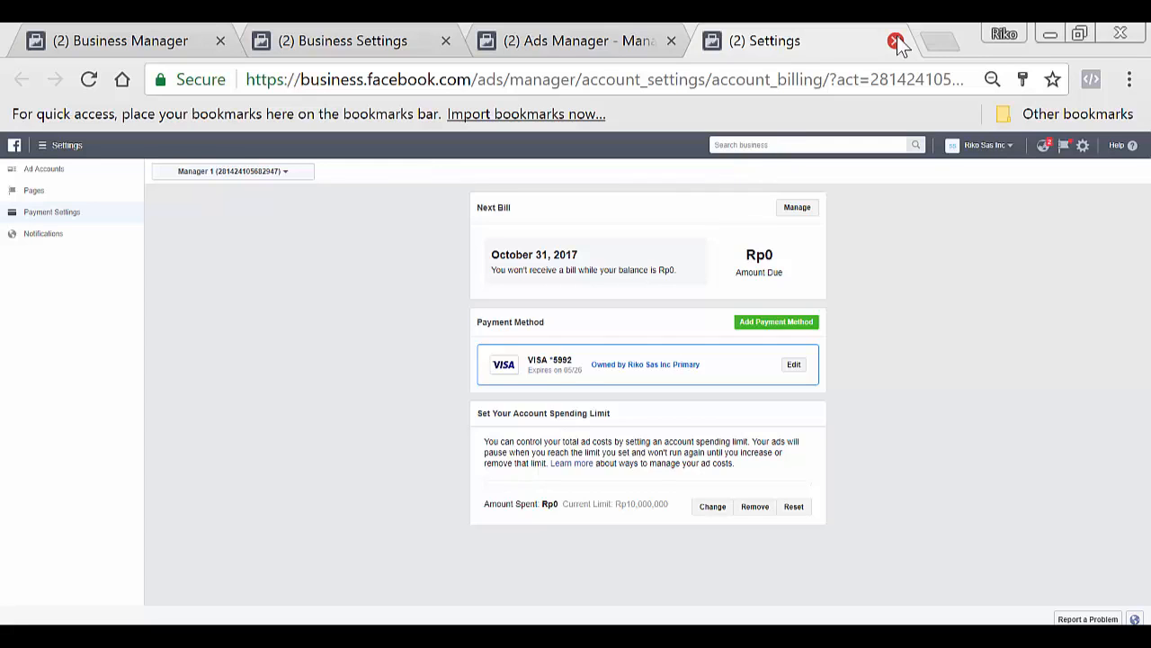
{"action": "left_click", "coordinate": [896, 42]}
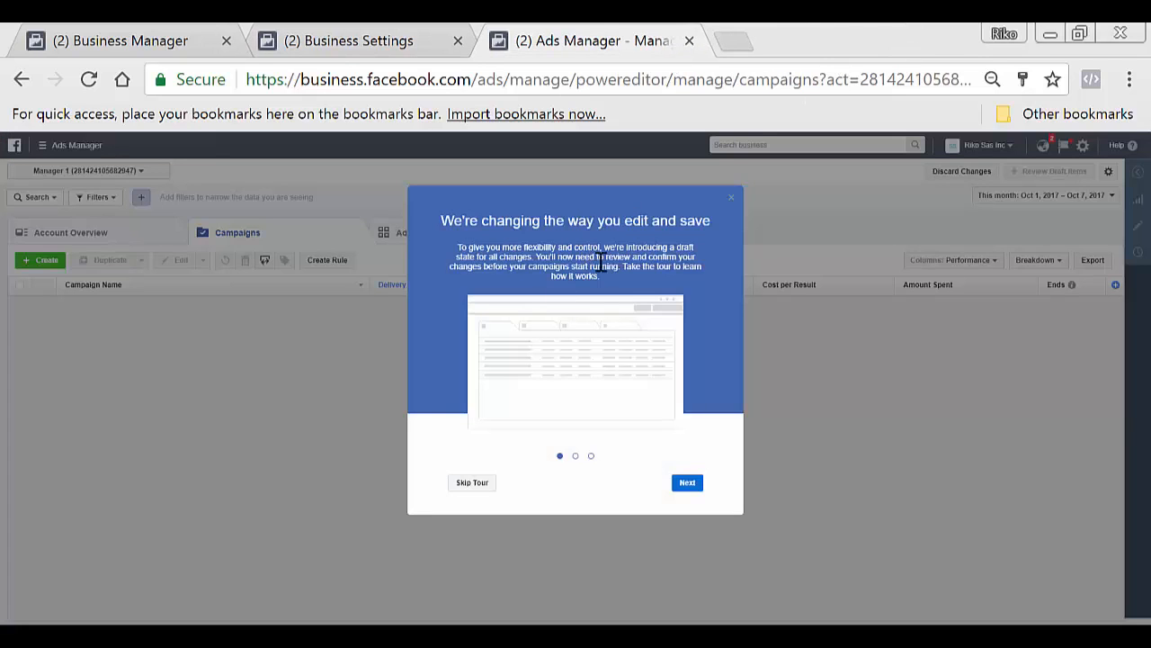
Skip the draft-changes tour, dismiss its reminder tip and close the Help panel in Ads Manager.
{"action": "left_click", "coordinate": [733, 206]}
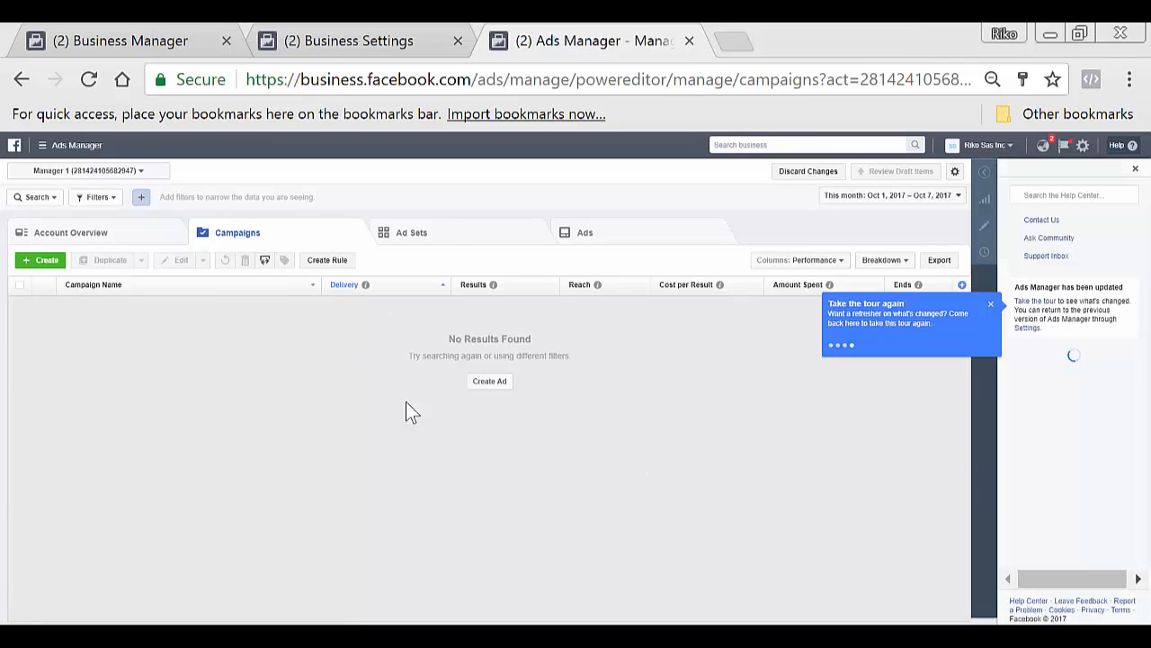
{"action": "left_click", "coordinate": [989, 303]}
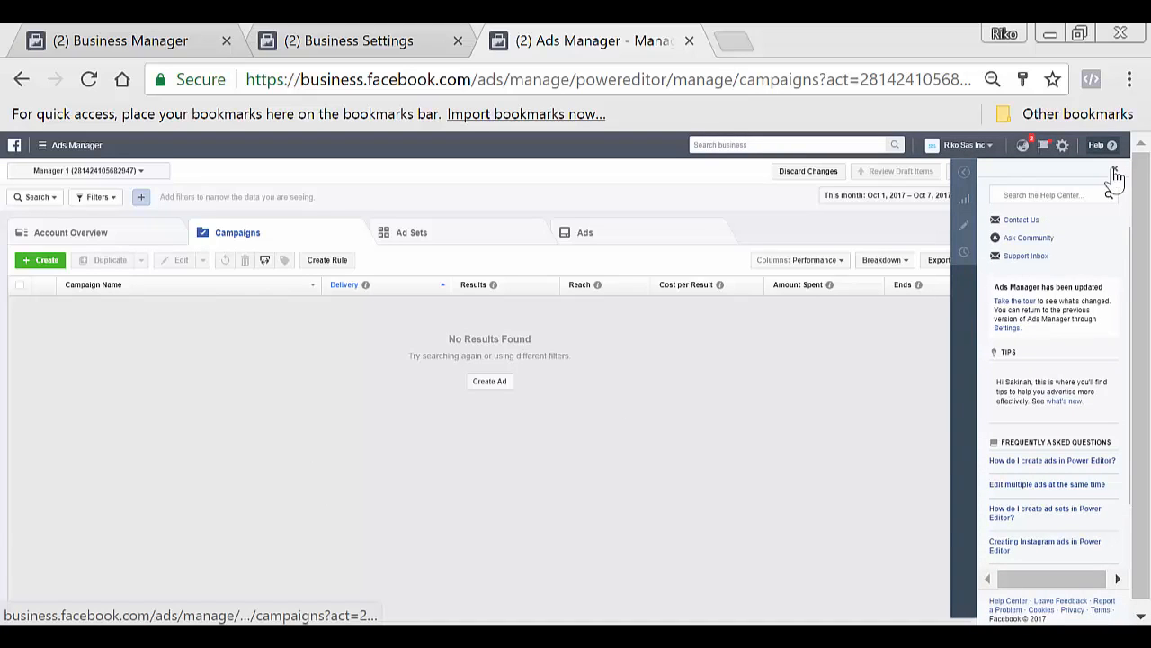
{"action": "left_click", "coordinate": [1113, 173]}
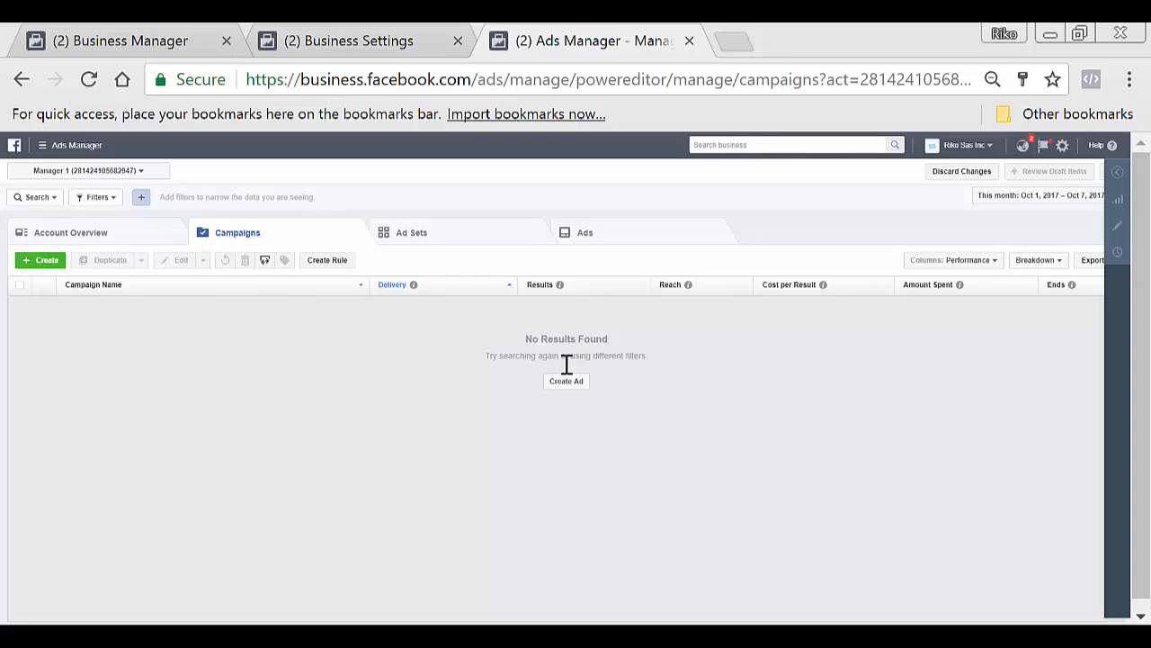
Close Ads Manager and show the Property Pixel and Kesehatan Pixel in Business Settings.
{"action": "left_click", "coordinate": [689, 41]}
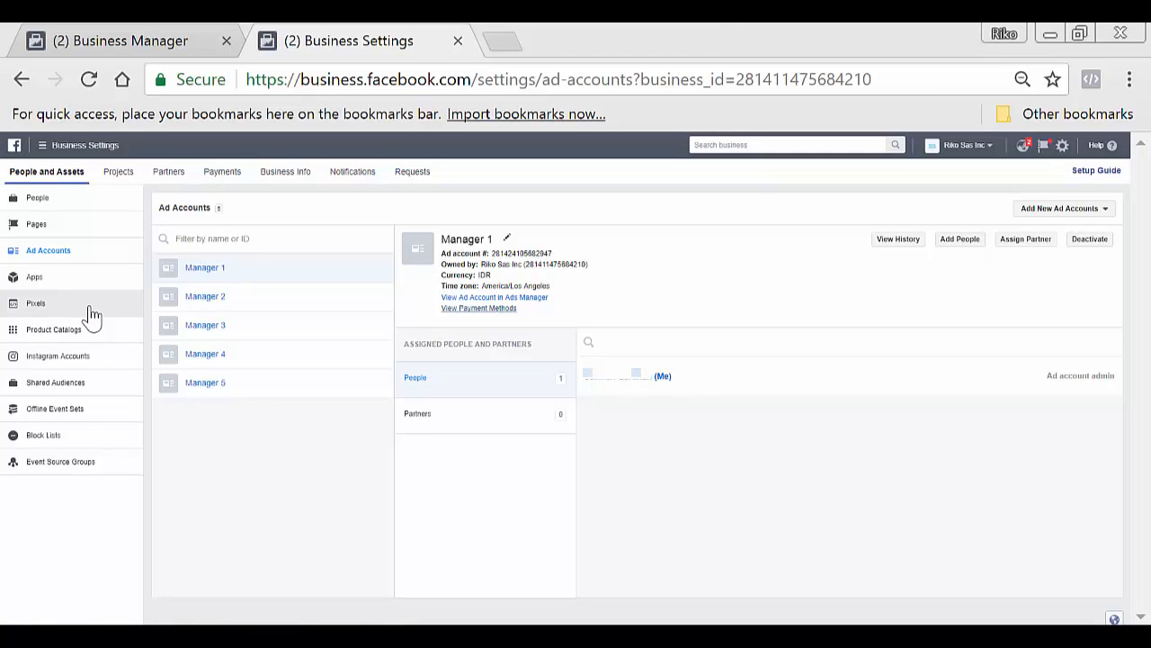
{"action": "left_click", "coordinate": [90, 308]}
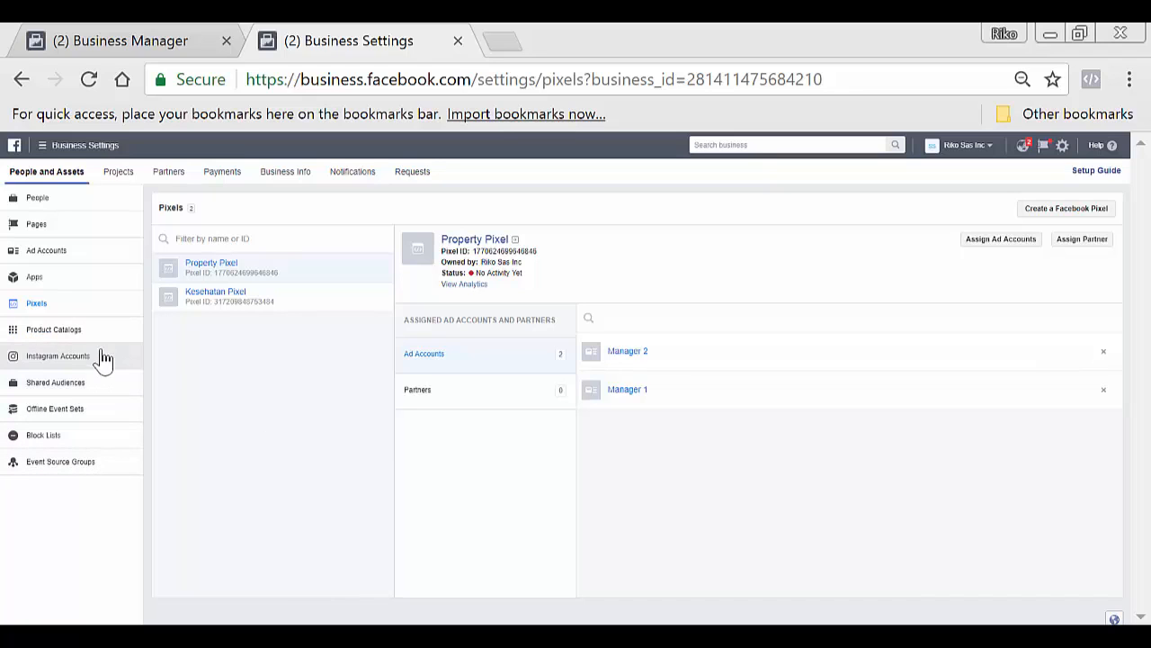
Browse People, Pages and Pixels, ending on Ad Accounts Manager 1 through Manager 5.
{"action": "left_click", "coordinate": [72, 206]}
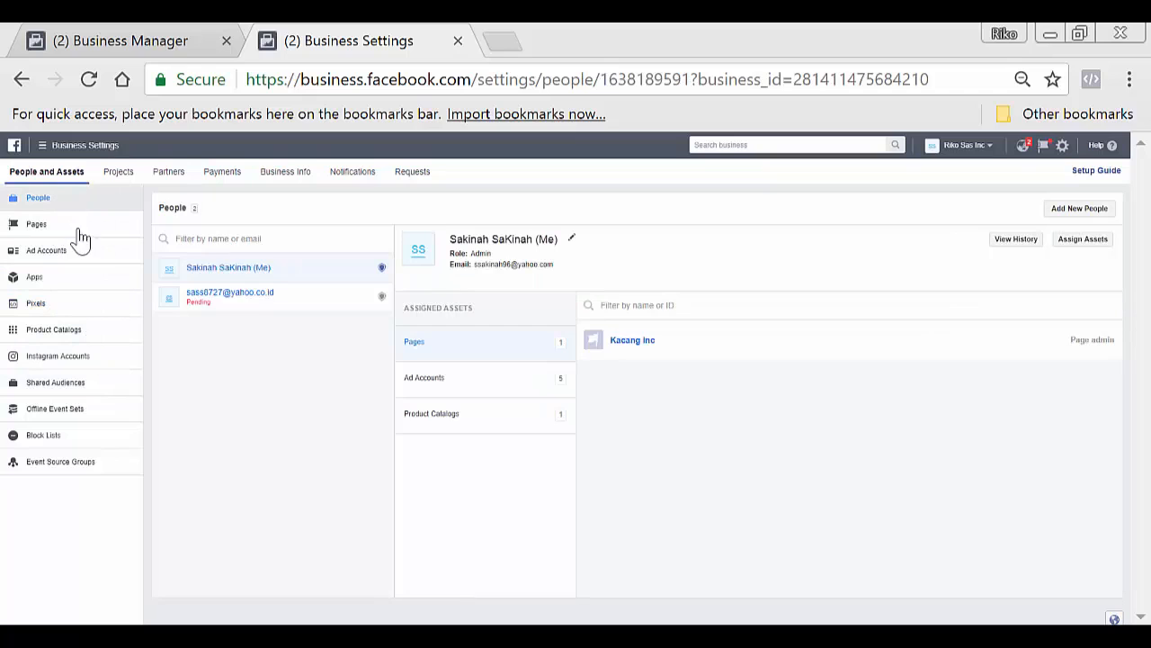
{"action": "left_click", "coordinate": [75, 227]}
{"action": "left_click", "coordinate": [87, 252]}
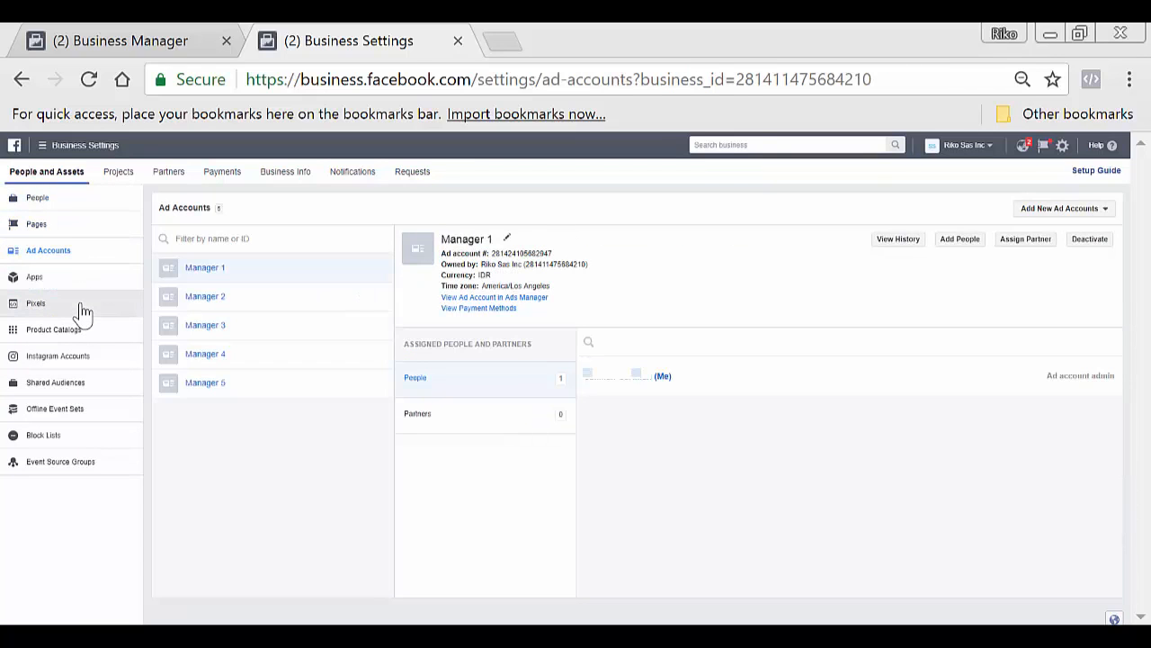
{"action": "left_click", "coordinate": [81, 310]}
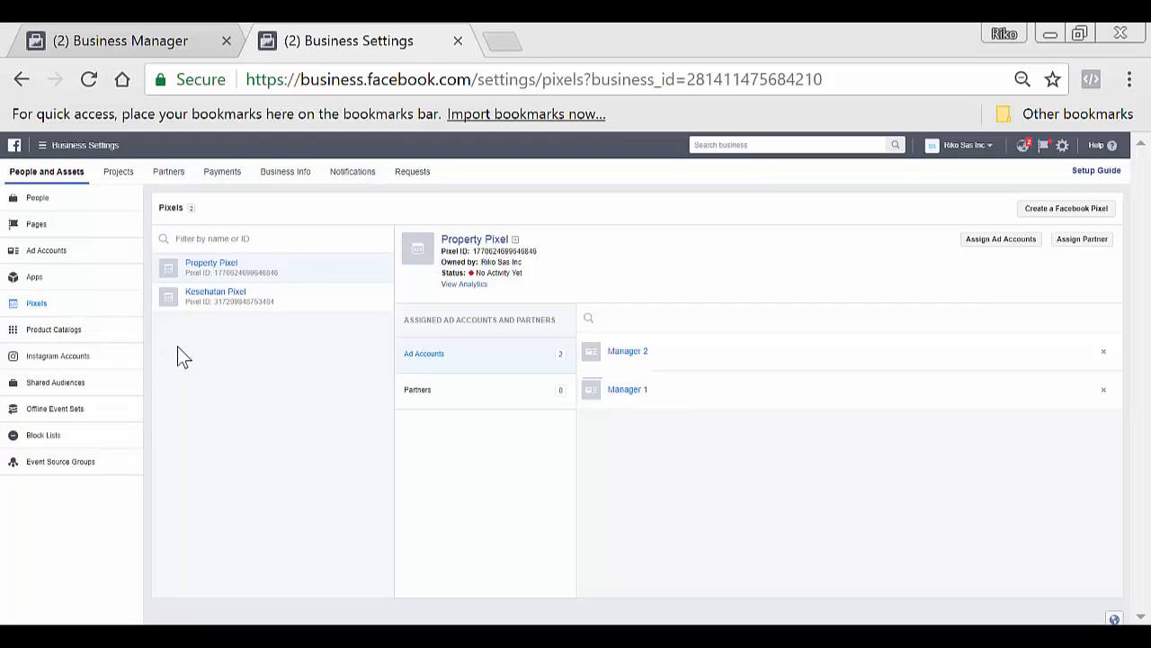
{"action": "left_click", "coordinate": [99, 260]}
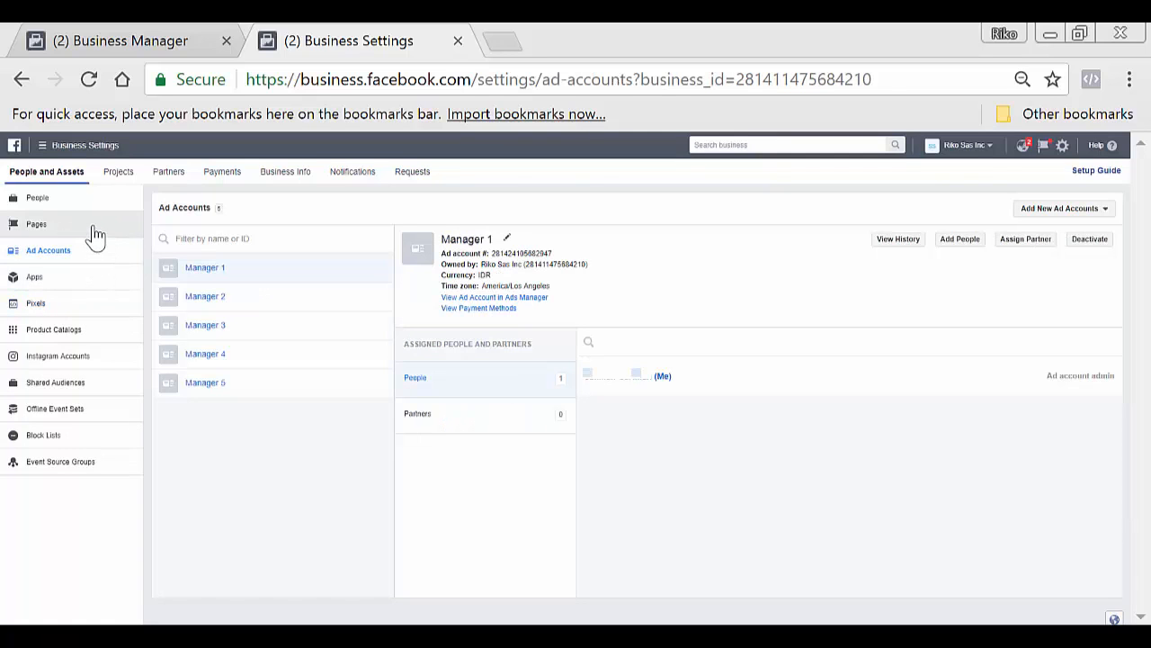
{"action": "left_click", "coordinate": [95, 230]}
{"action": "left_click", "coordinate": [92, 198]}
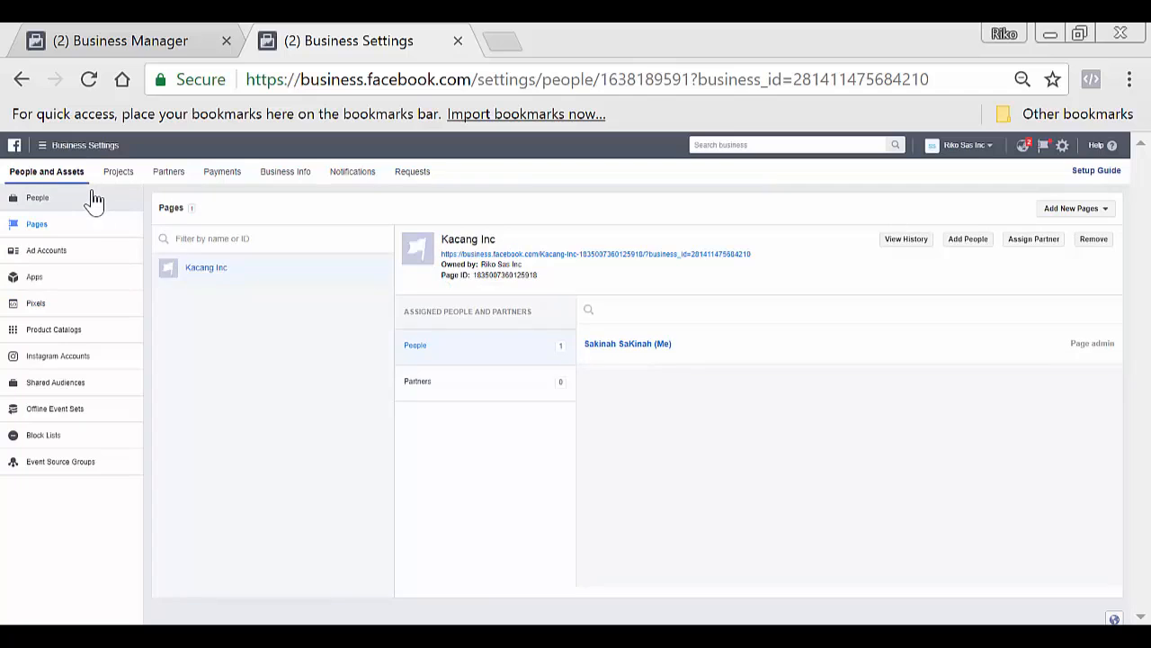
{"action": "left_click", "coordinate": [84, 227]}
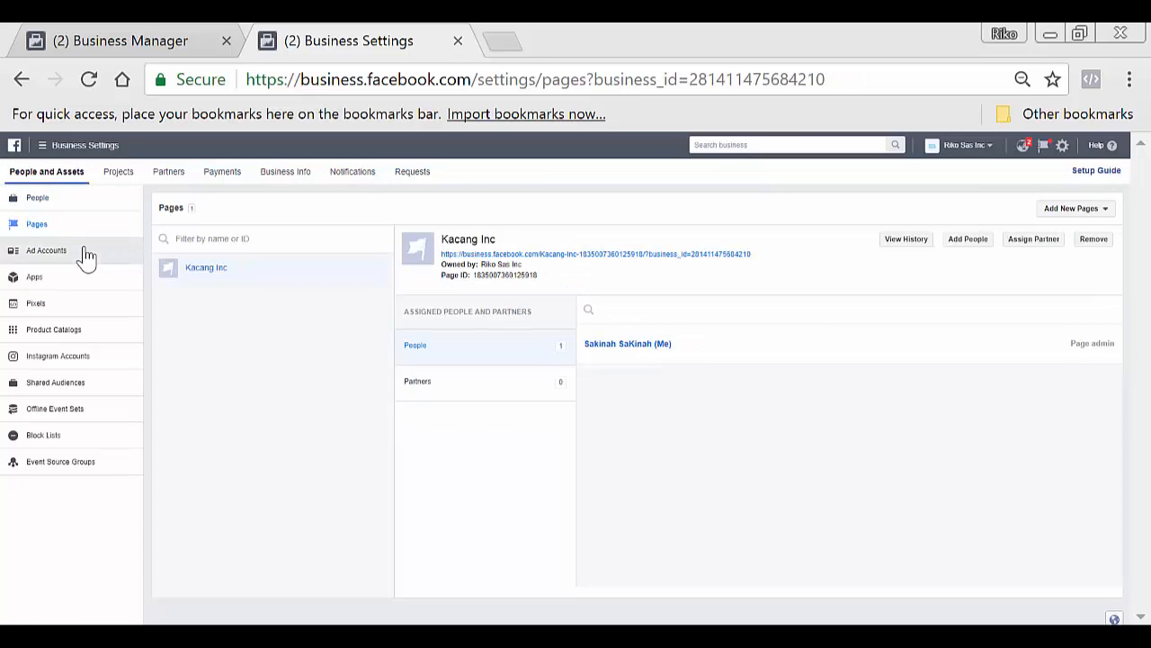
{"action": "left_click", "coordinate": [86, 252]}
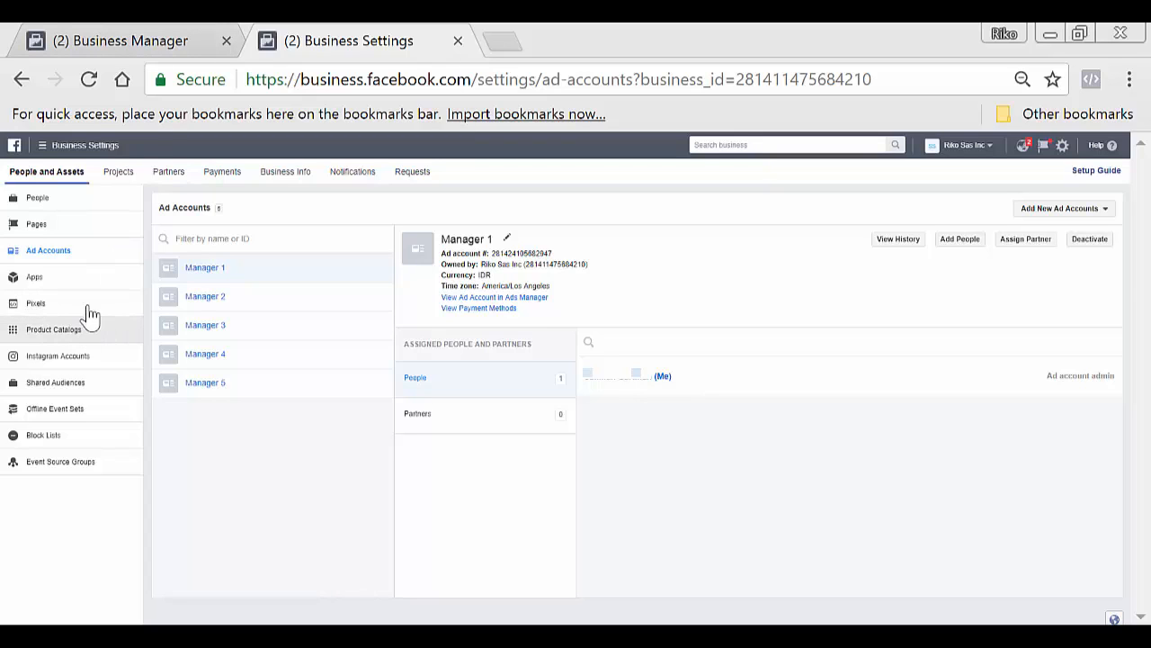
Cycle through Pages and Ad Accounts, ending on People with the admin's 1 Page, 5 ad accounts, 1 catalog.
{"action": "left_click", "coordinate": [72, 209]}
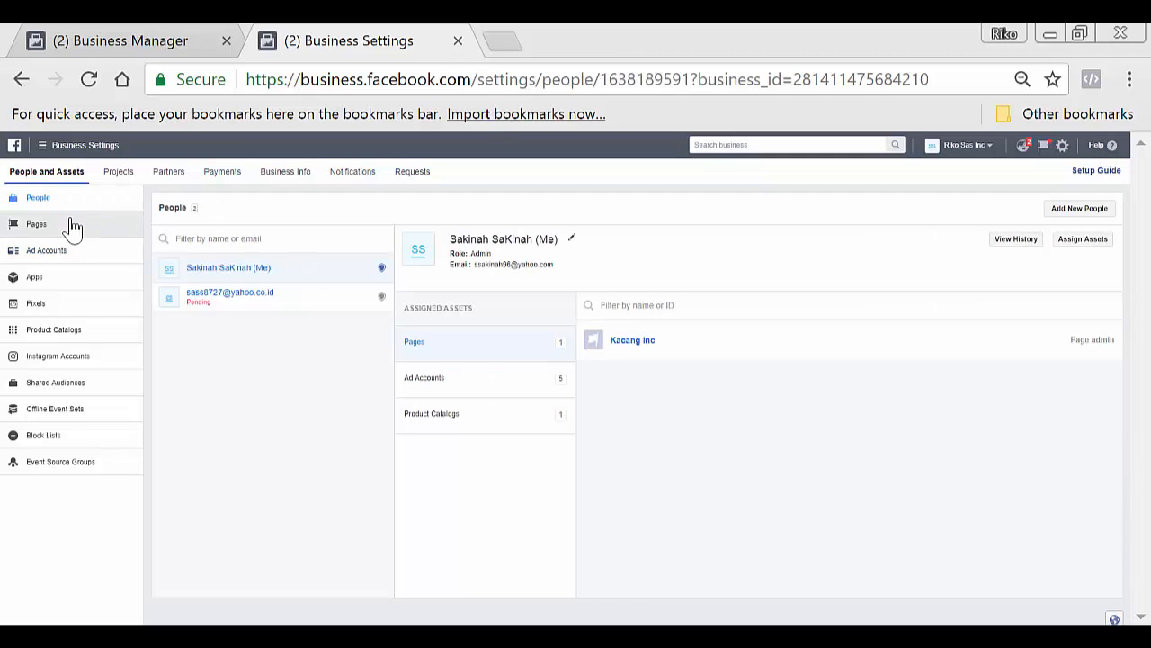
{"action": "left_click", "coordinate": [71, 224]}
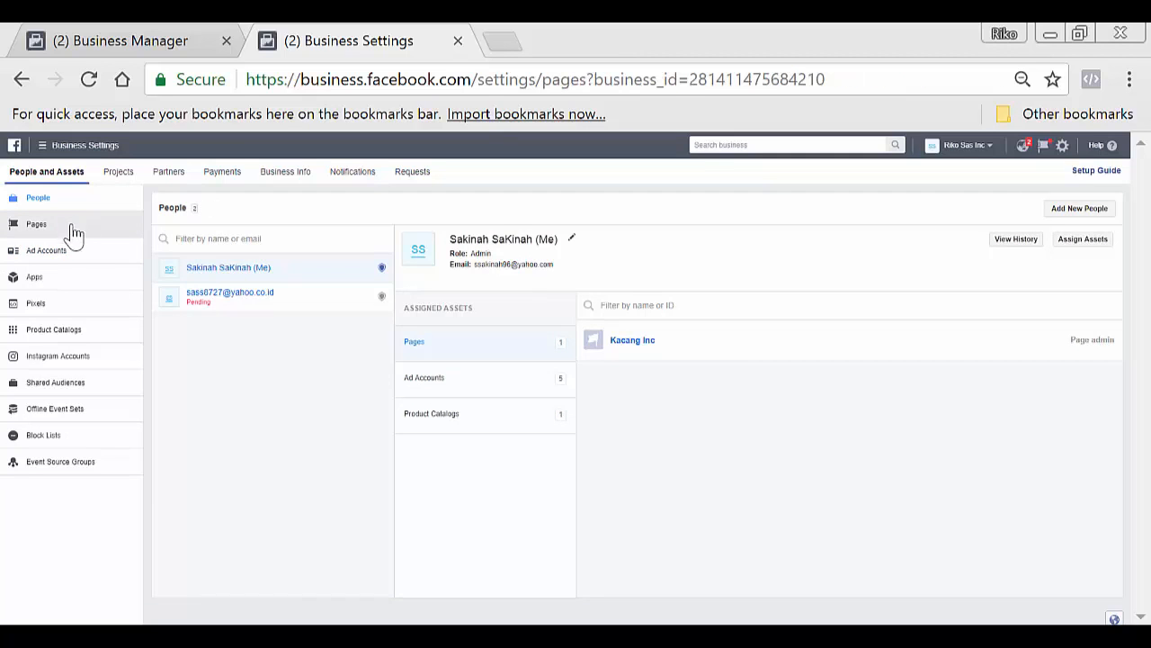
{"action": "left_click", "coordinate": [82, 258]}
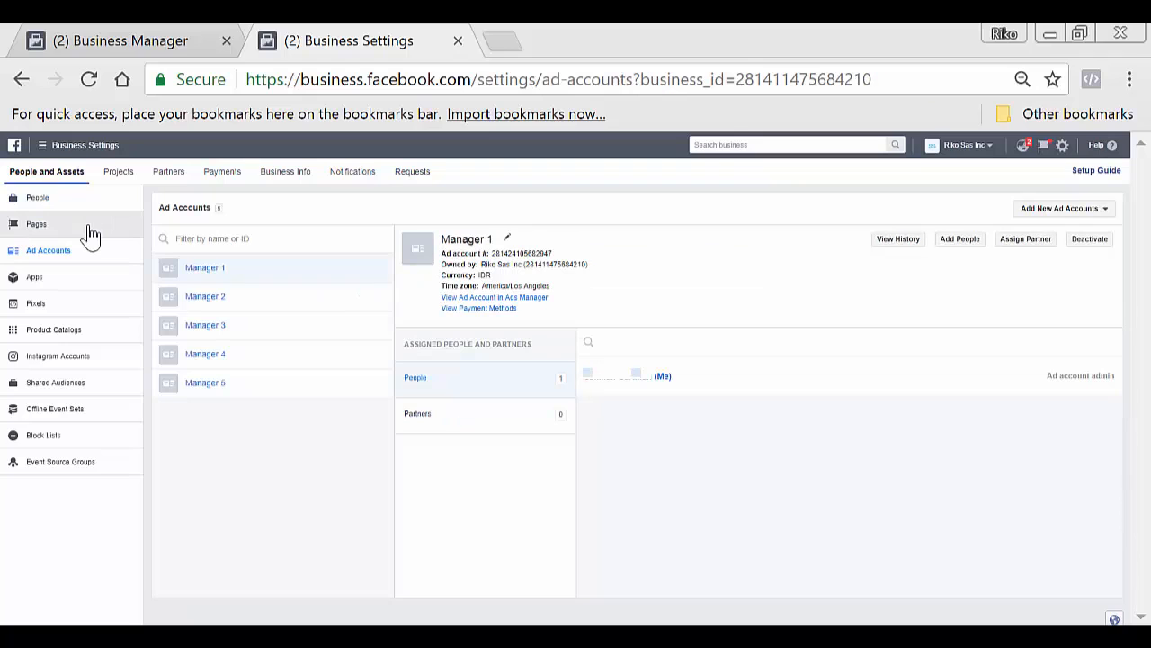
{"action": "left_click", "coordinate": [85, 225]}
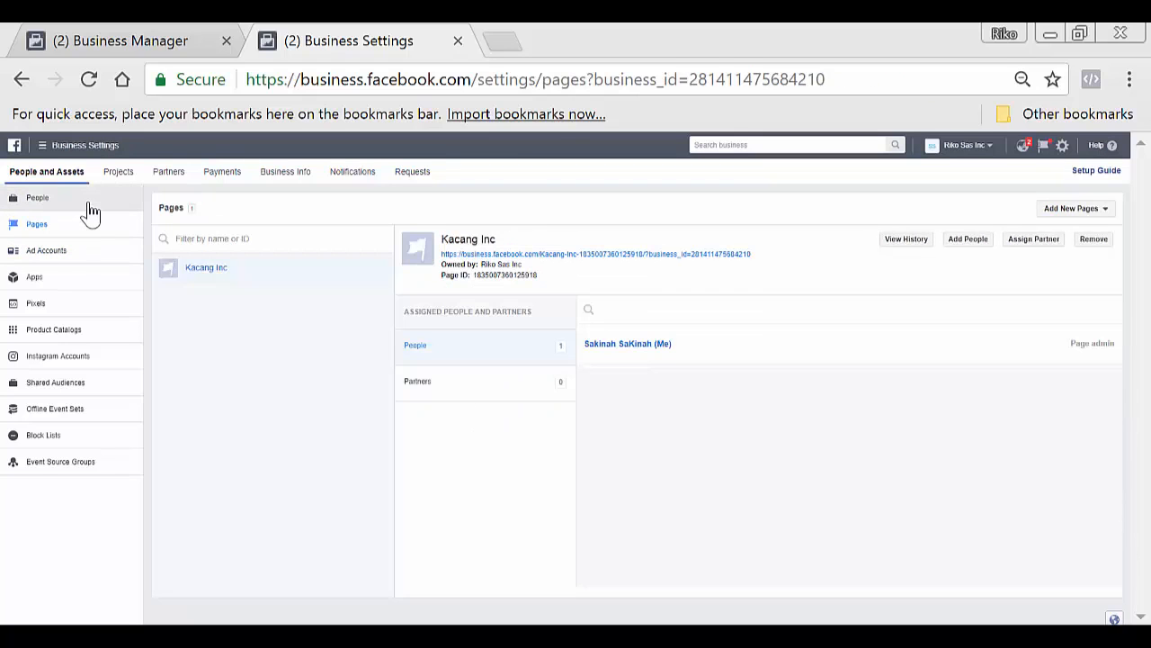
{"action": "left_click", "coordinate": [90, 210]}
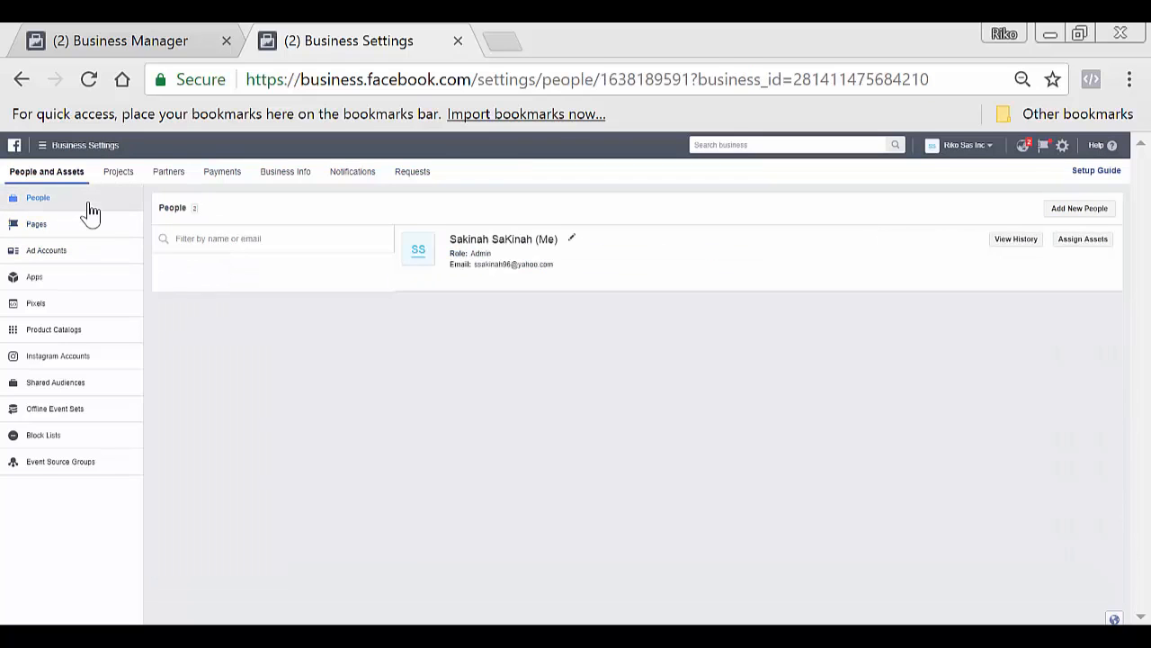
{"action": "left_click", "coordinate": [89, 231]}
{"action": "left_click", "coordinate": [82, 255]}
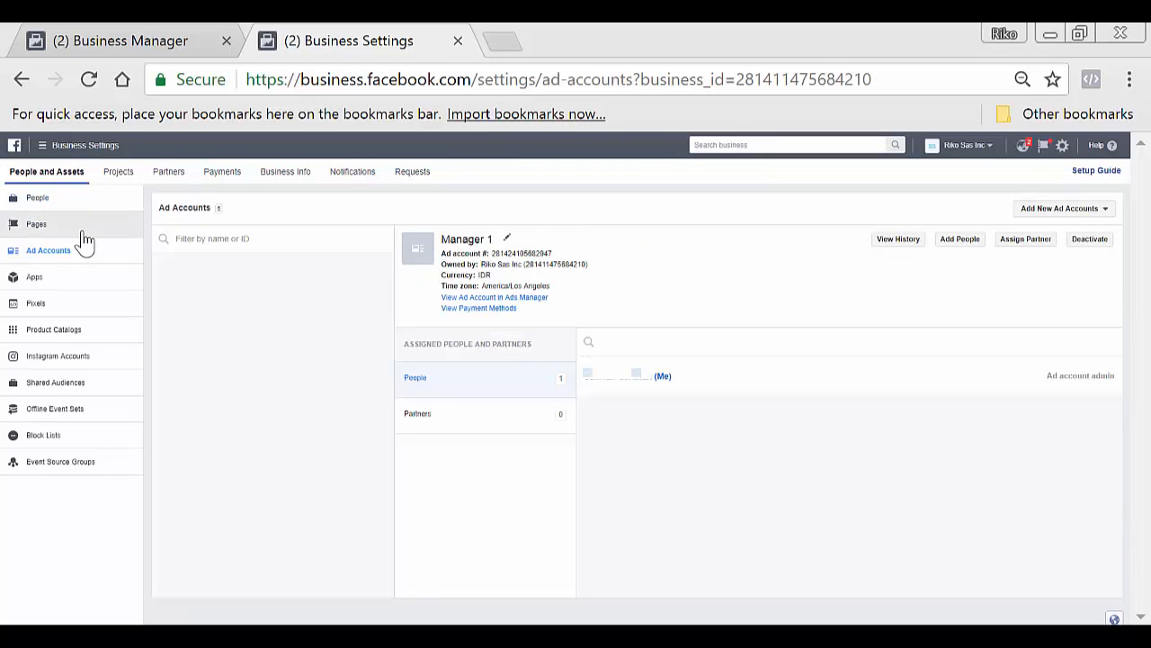
{"action": "left_click", "coordinate": [82, 237]}
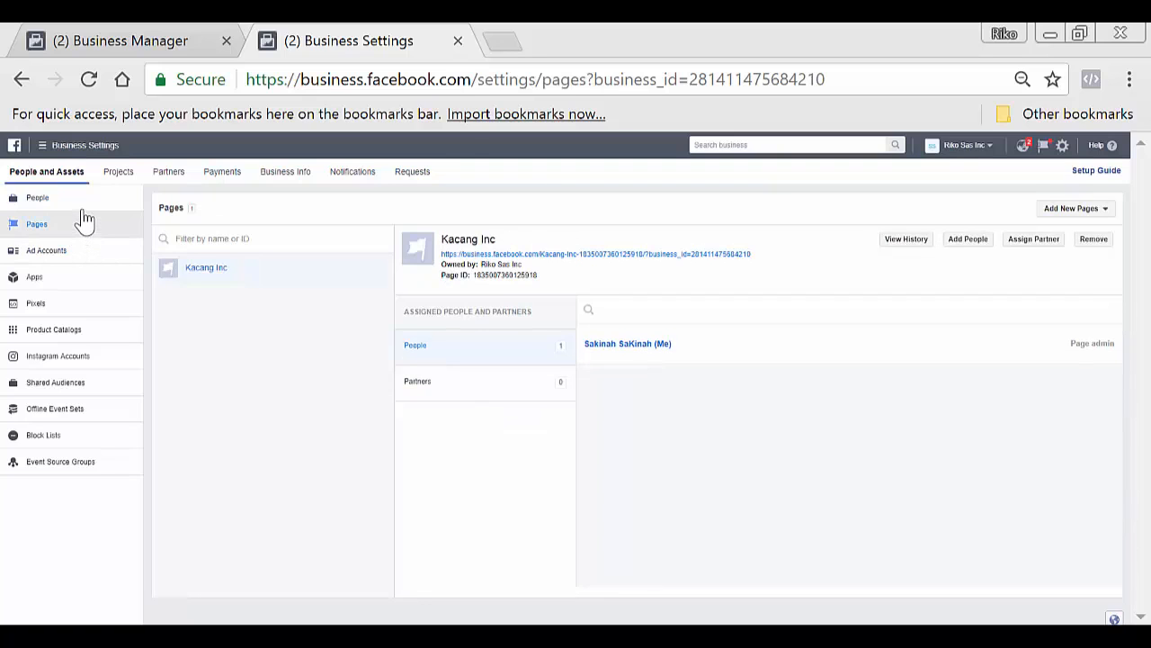
{"action": "left_click", "coordinate": [83, 207]}
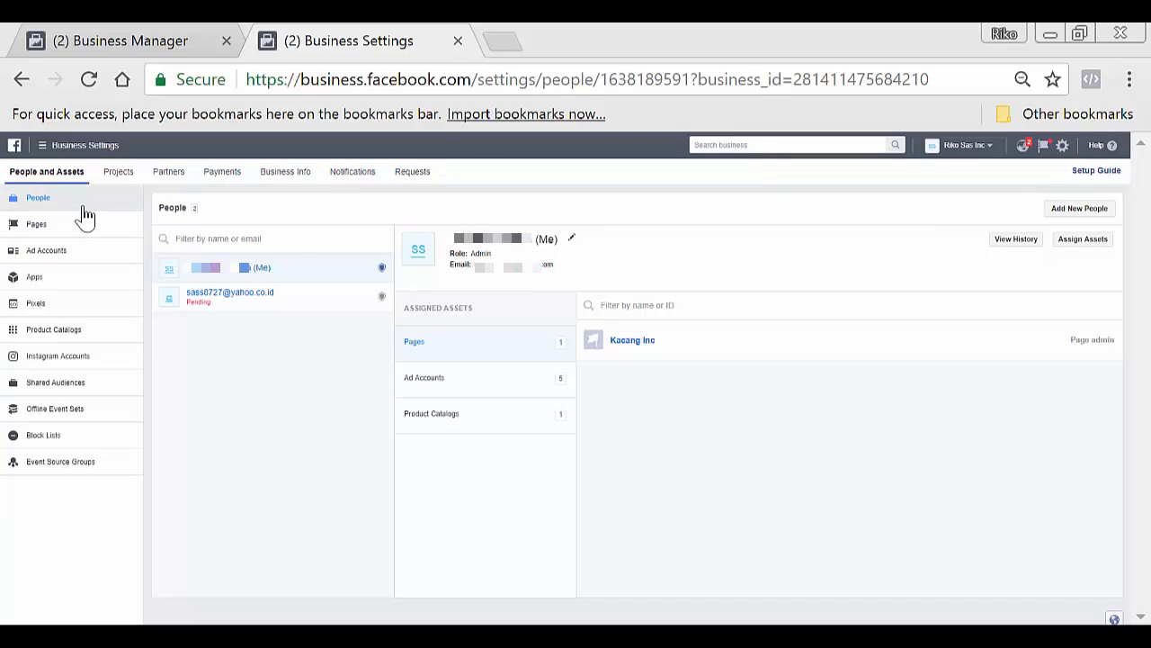